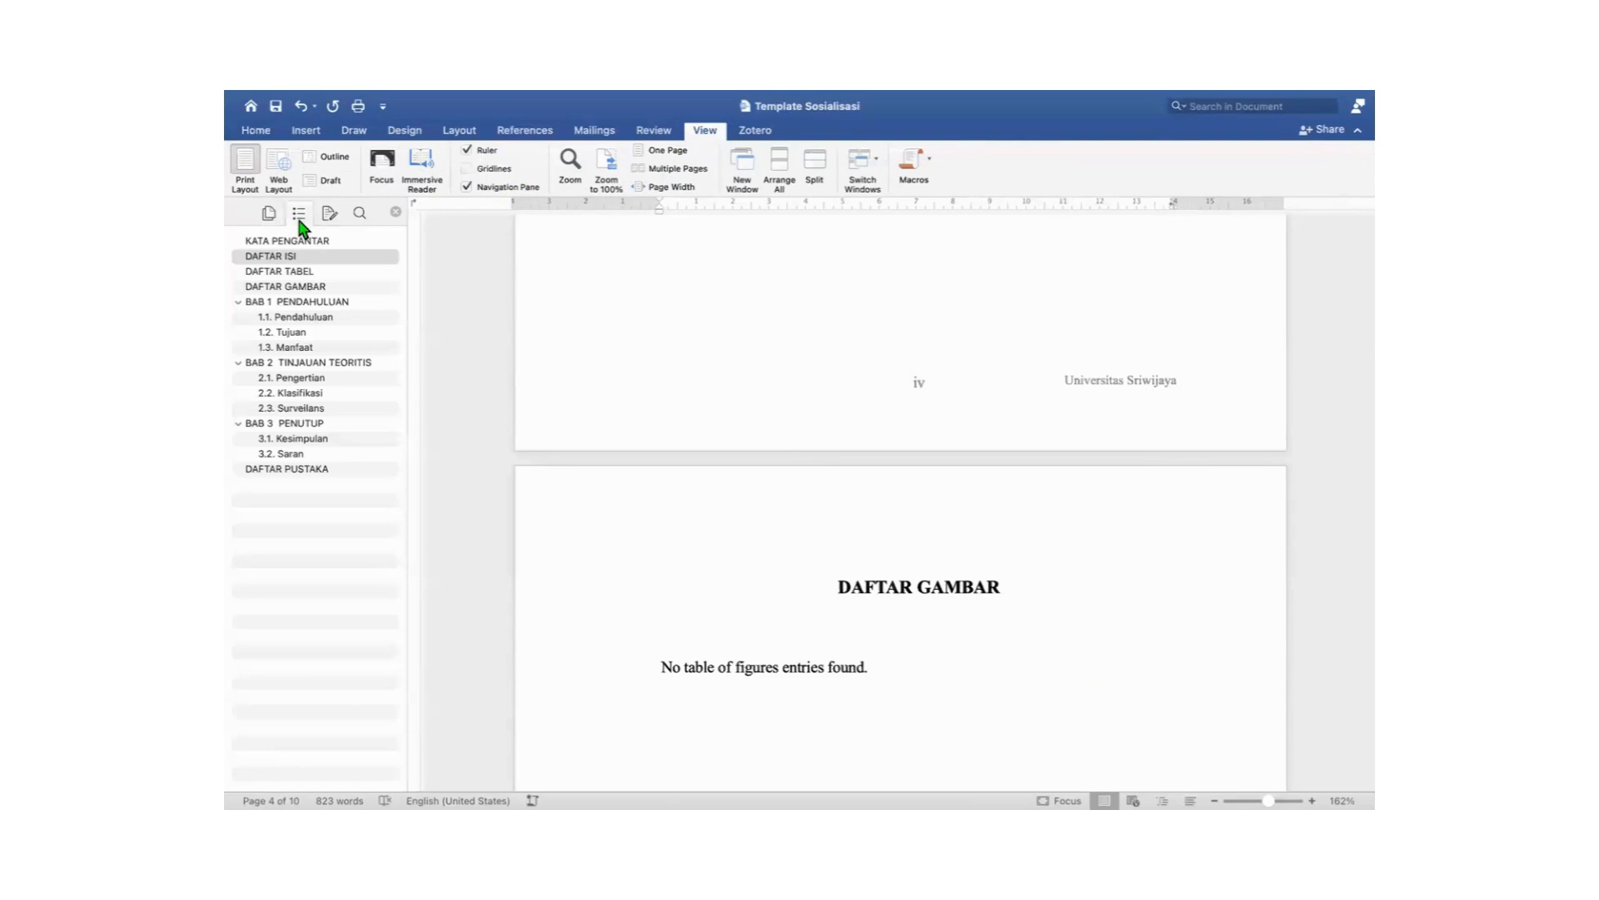
# Review the document's structure by visiting its chapters, DAFTAR PUSTAKA and DAFTAR ISI through the heading outline.
pyautogui.click(289, 363)
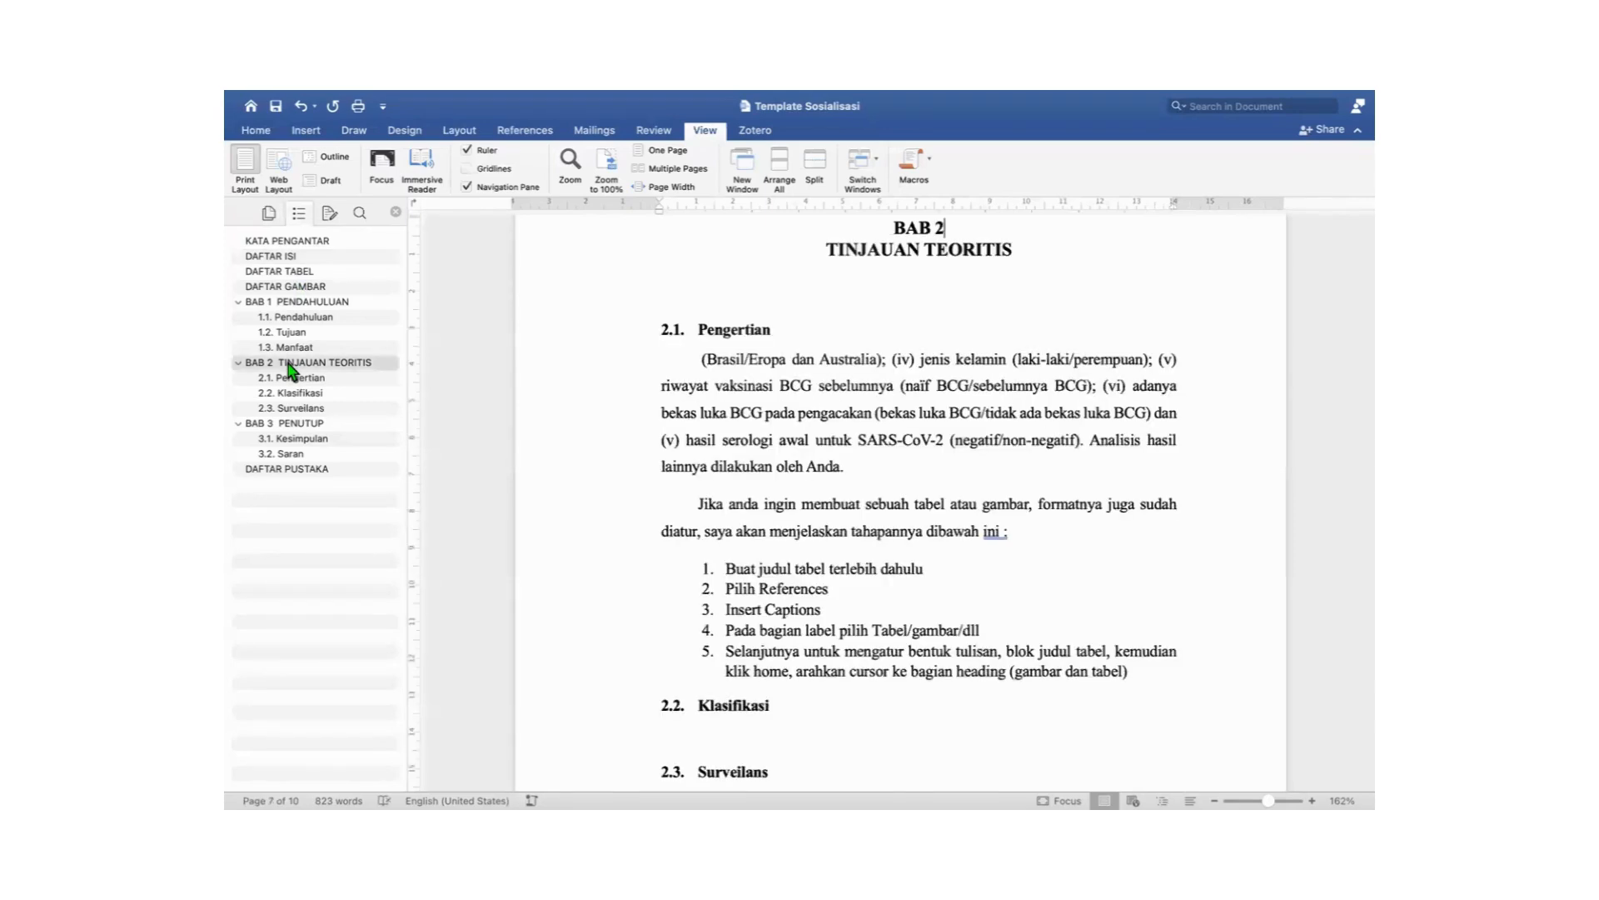
pyautogui.click(290, 332)
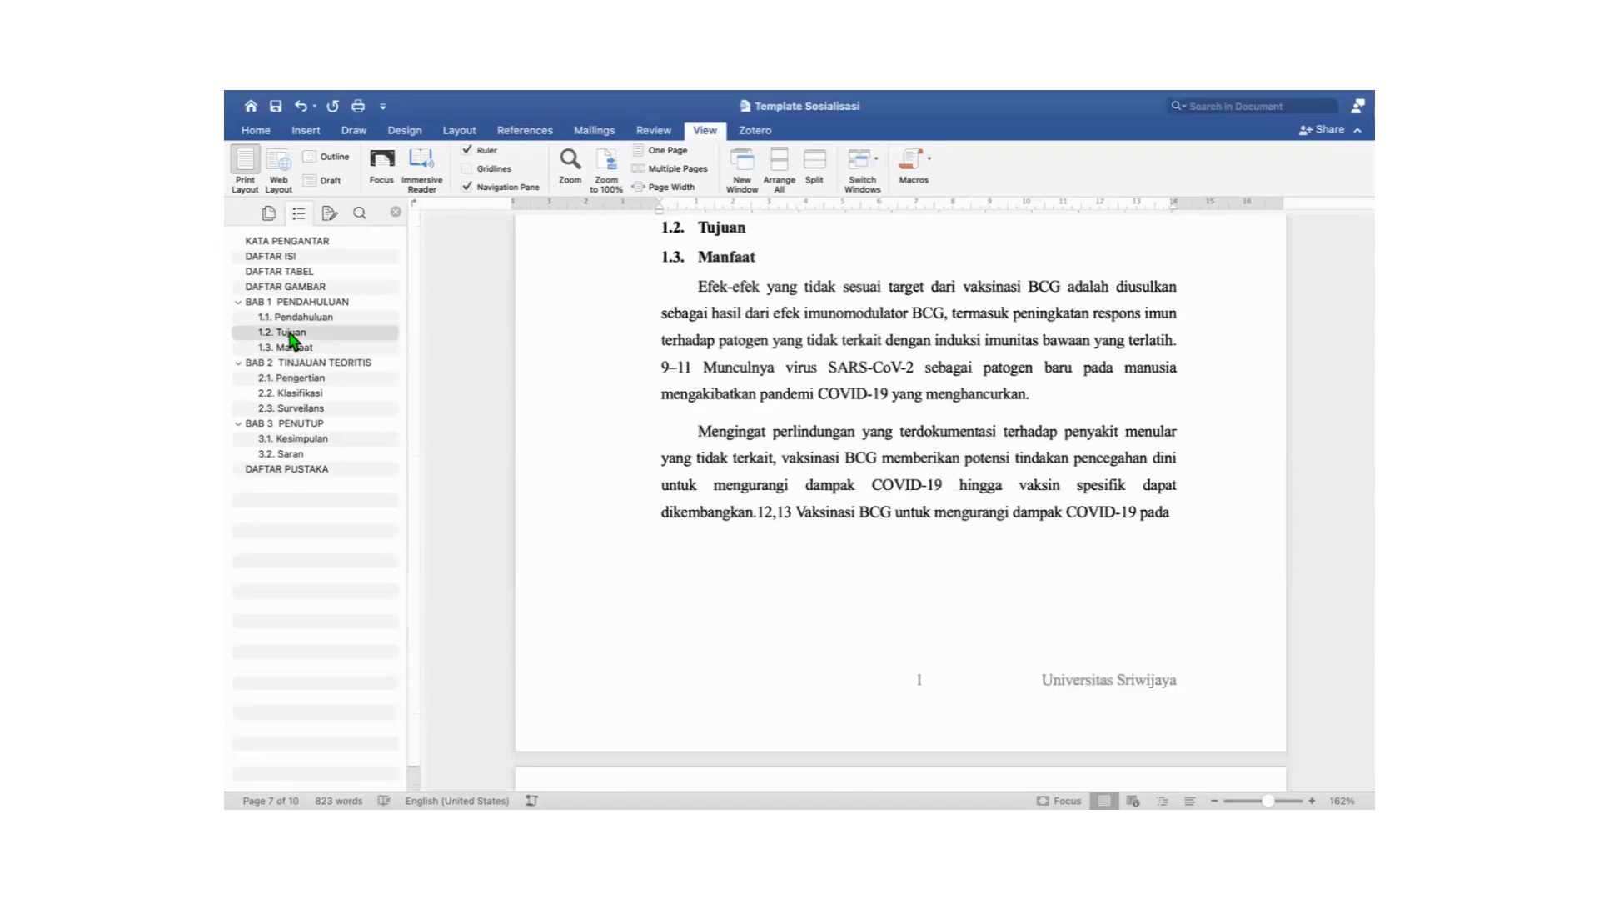
pyautogui.click(292, 409)
pyautogui.click(311, 469)
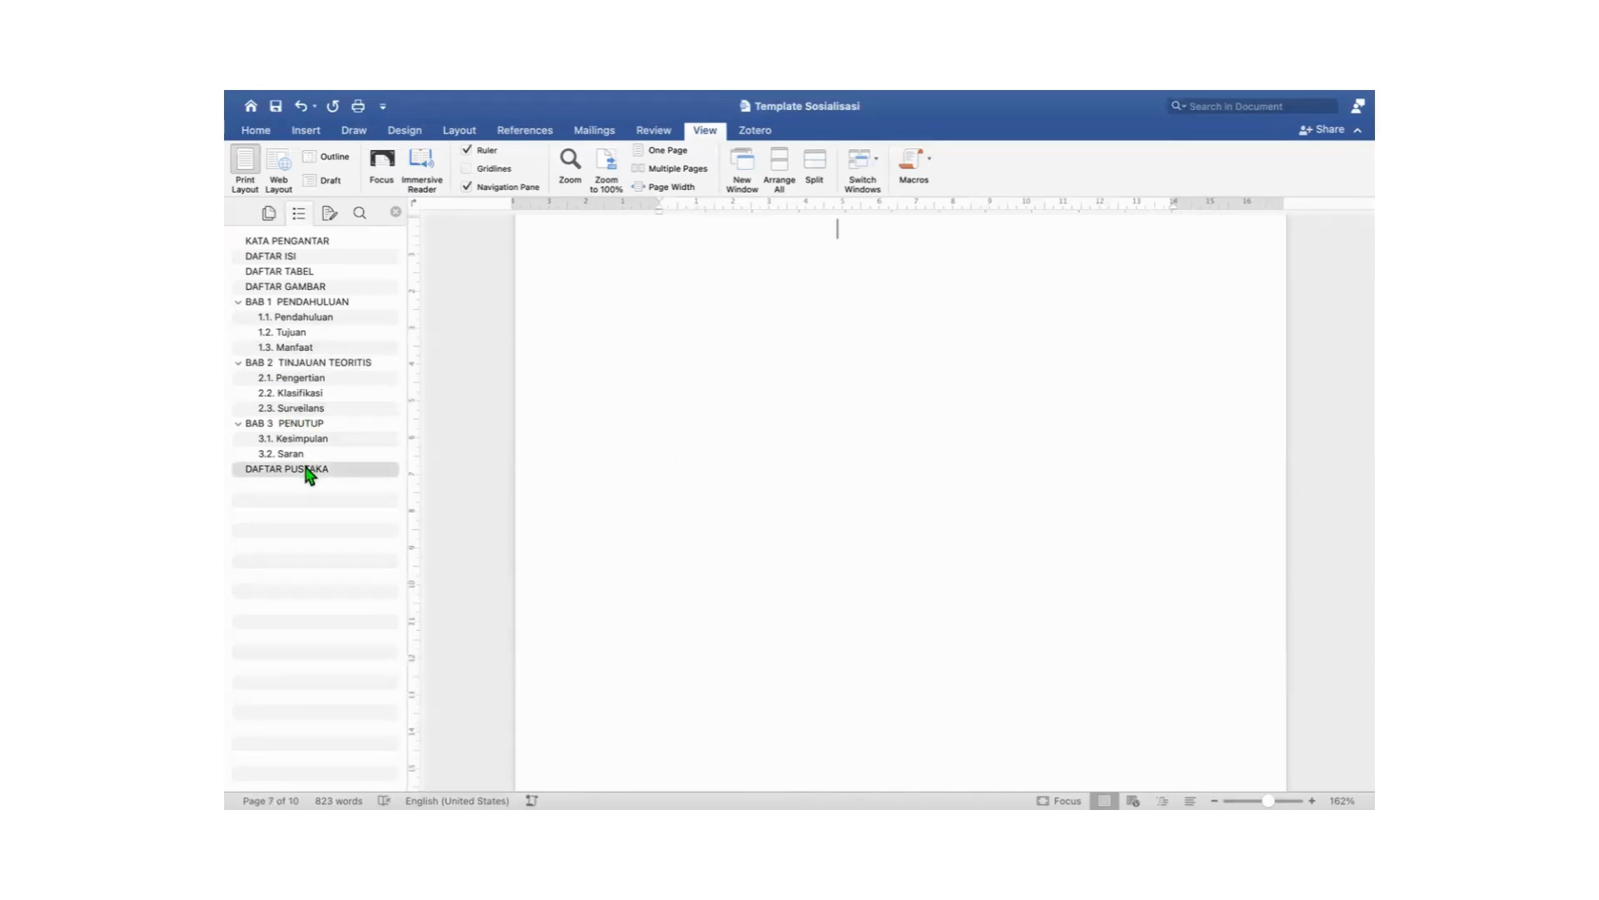
pyautogui.scroll(6, 740, 495)
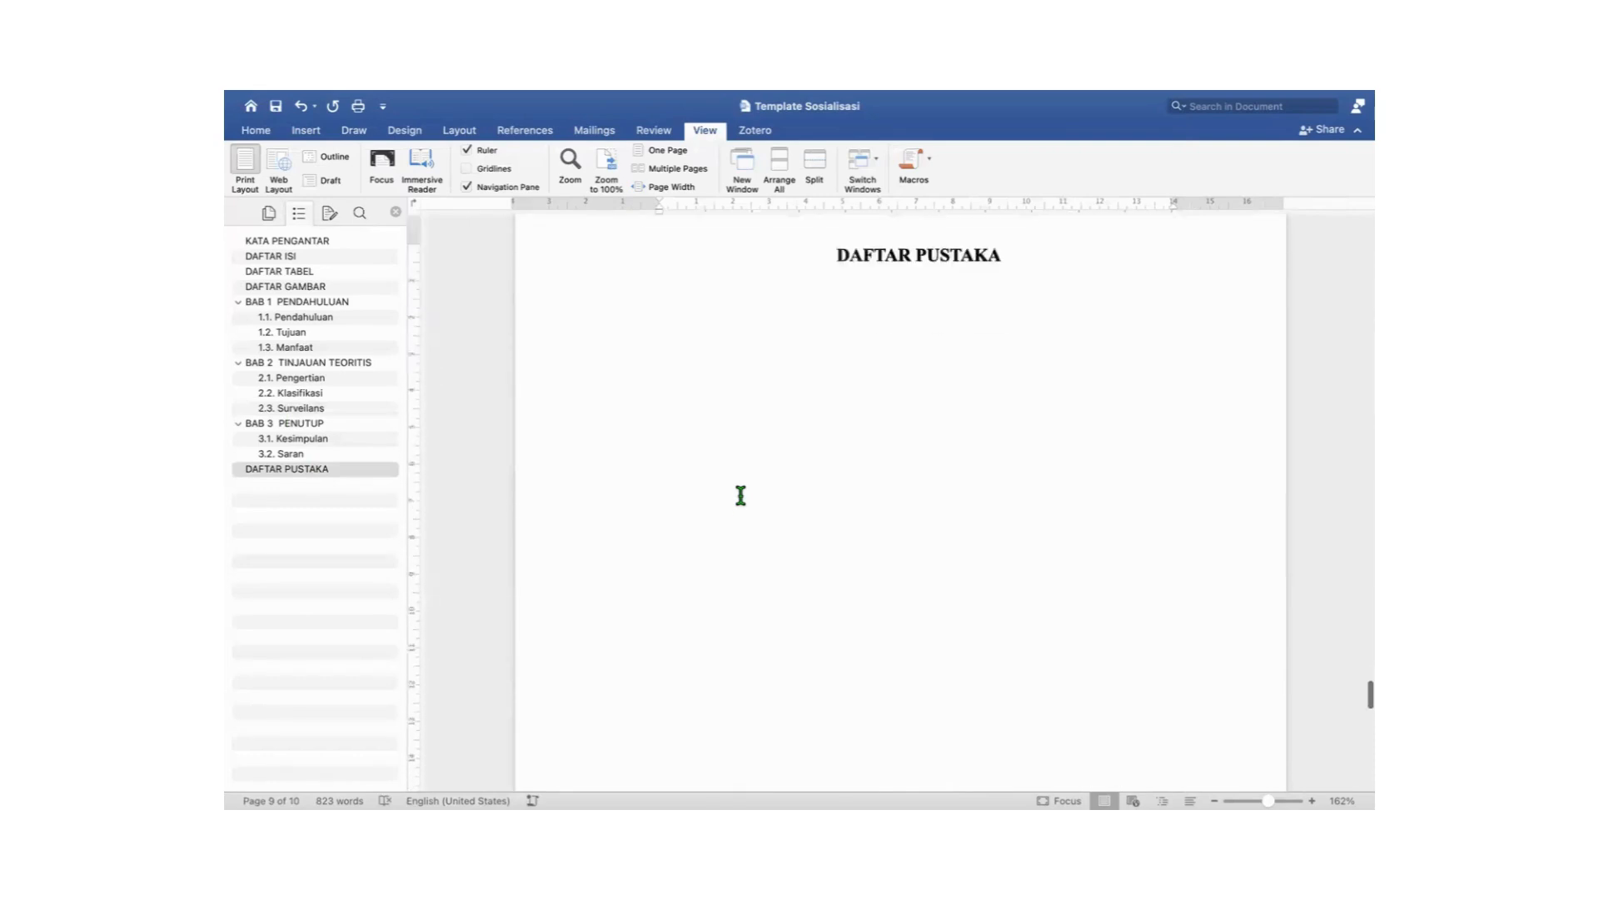
pyautogui.scroll(15, 742, 500)
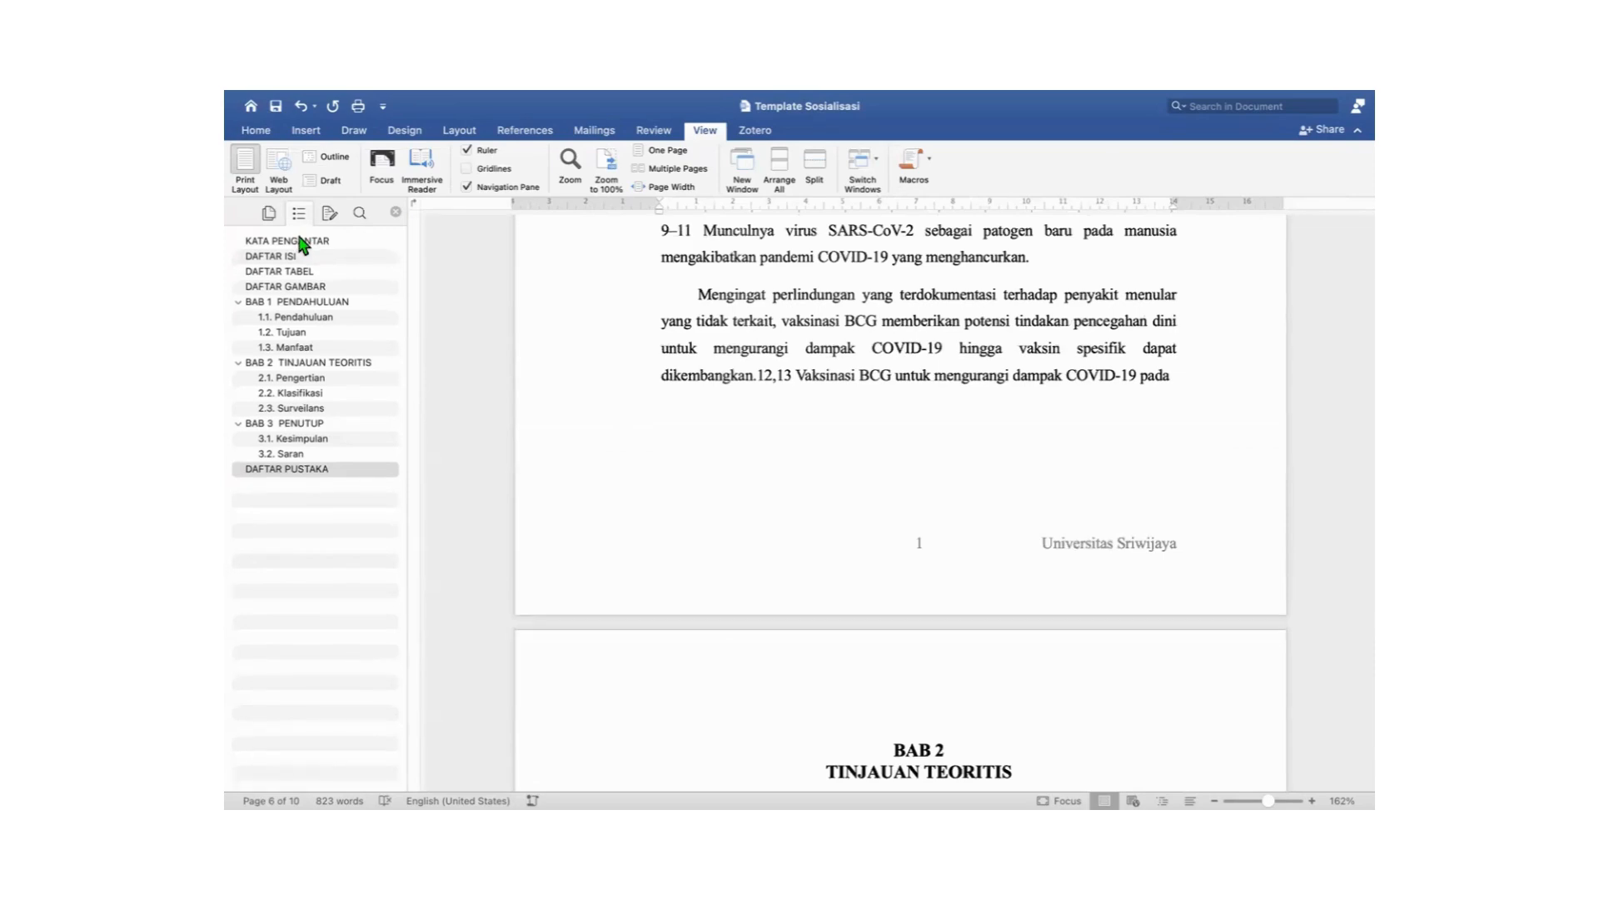
pyautogui.scroll(15, 856, 335)
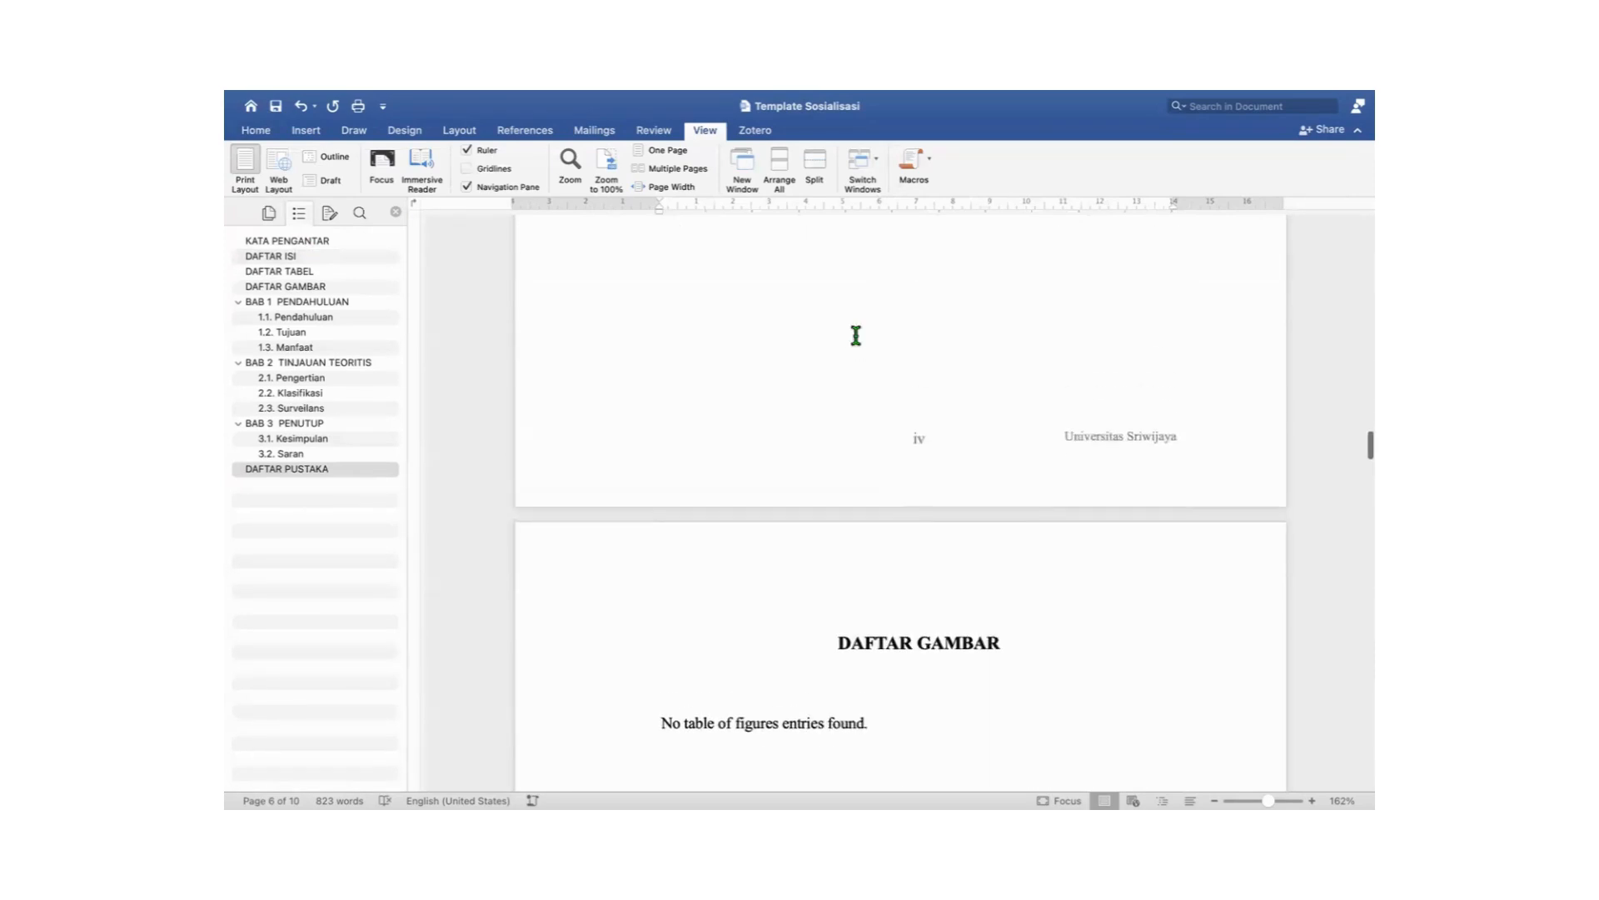
pyautogui.scroll(10, 856, 335)
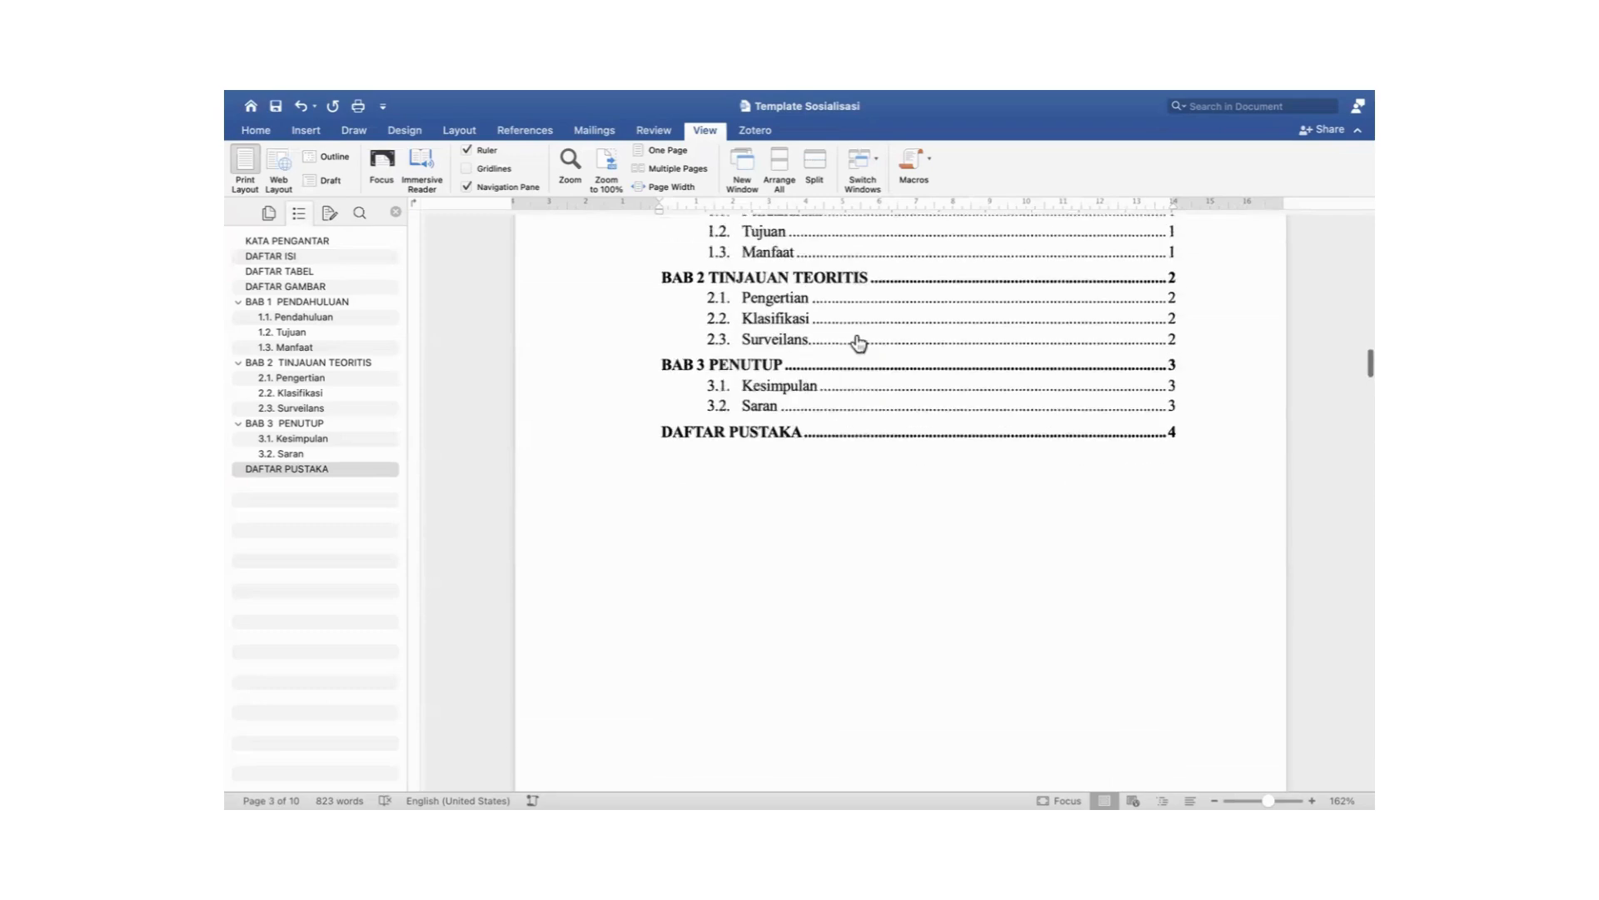
pyautogui.click(285, 257)
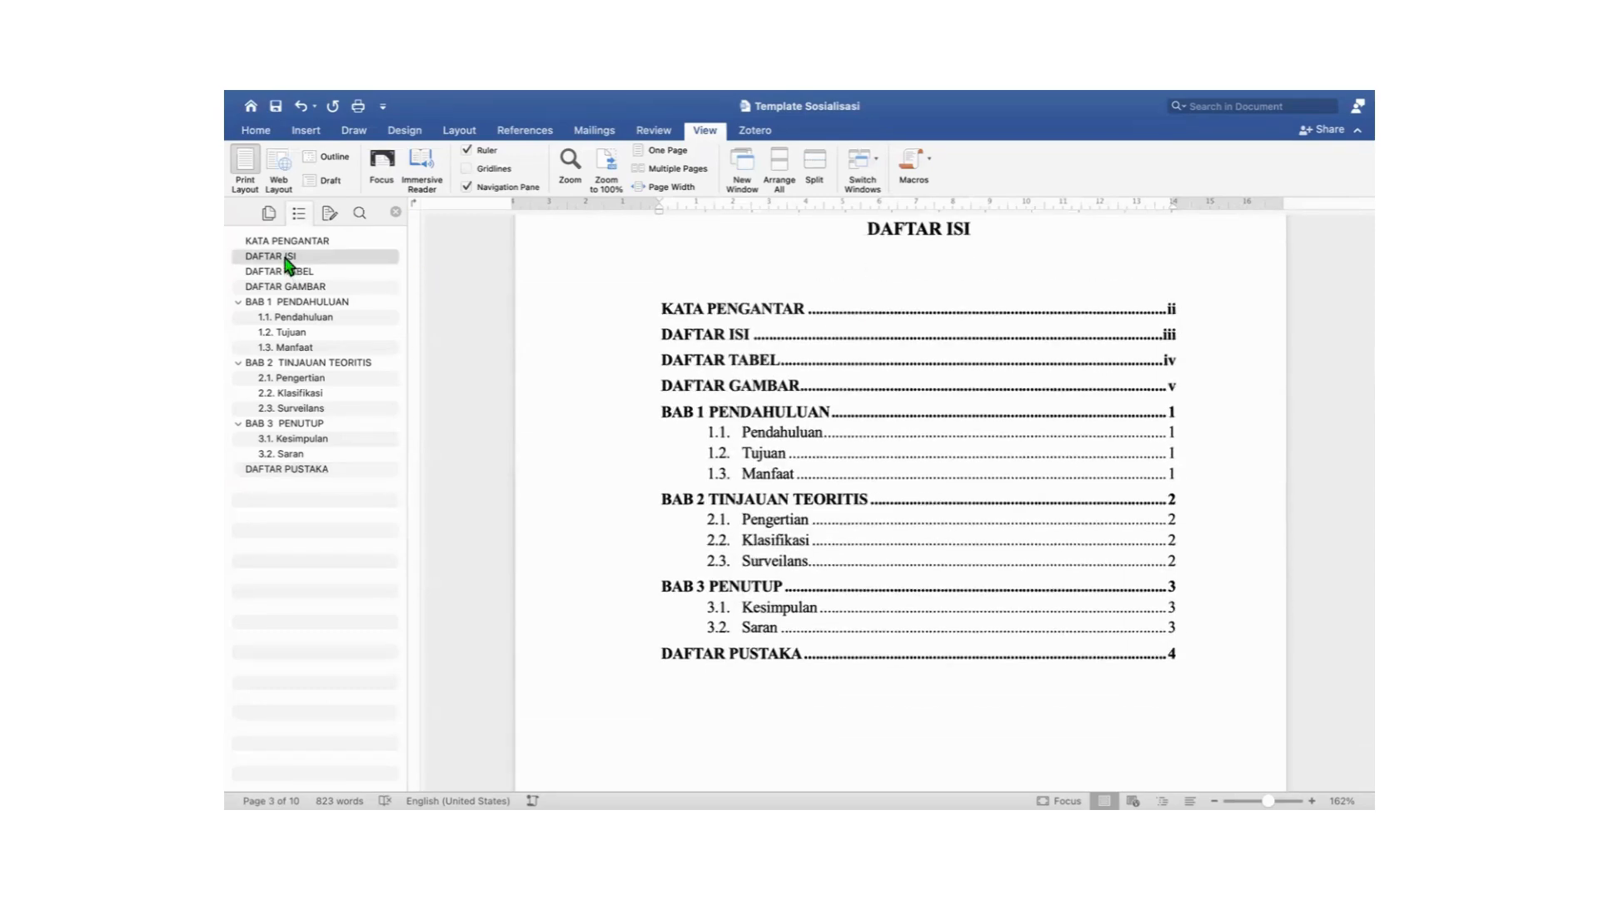
pyautogui.scroll(-2, 833, 435)
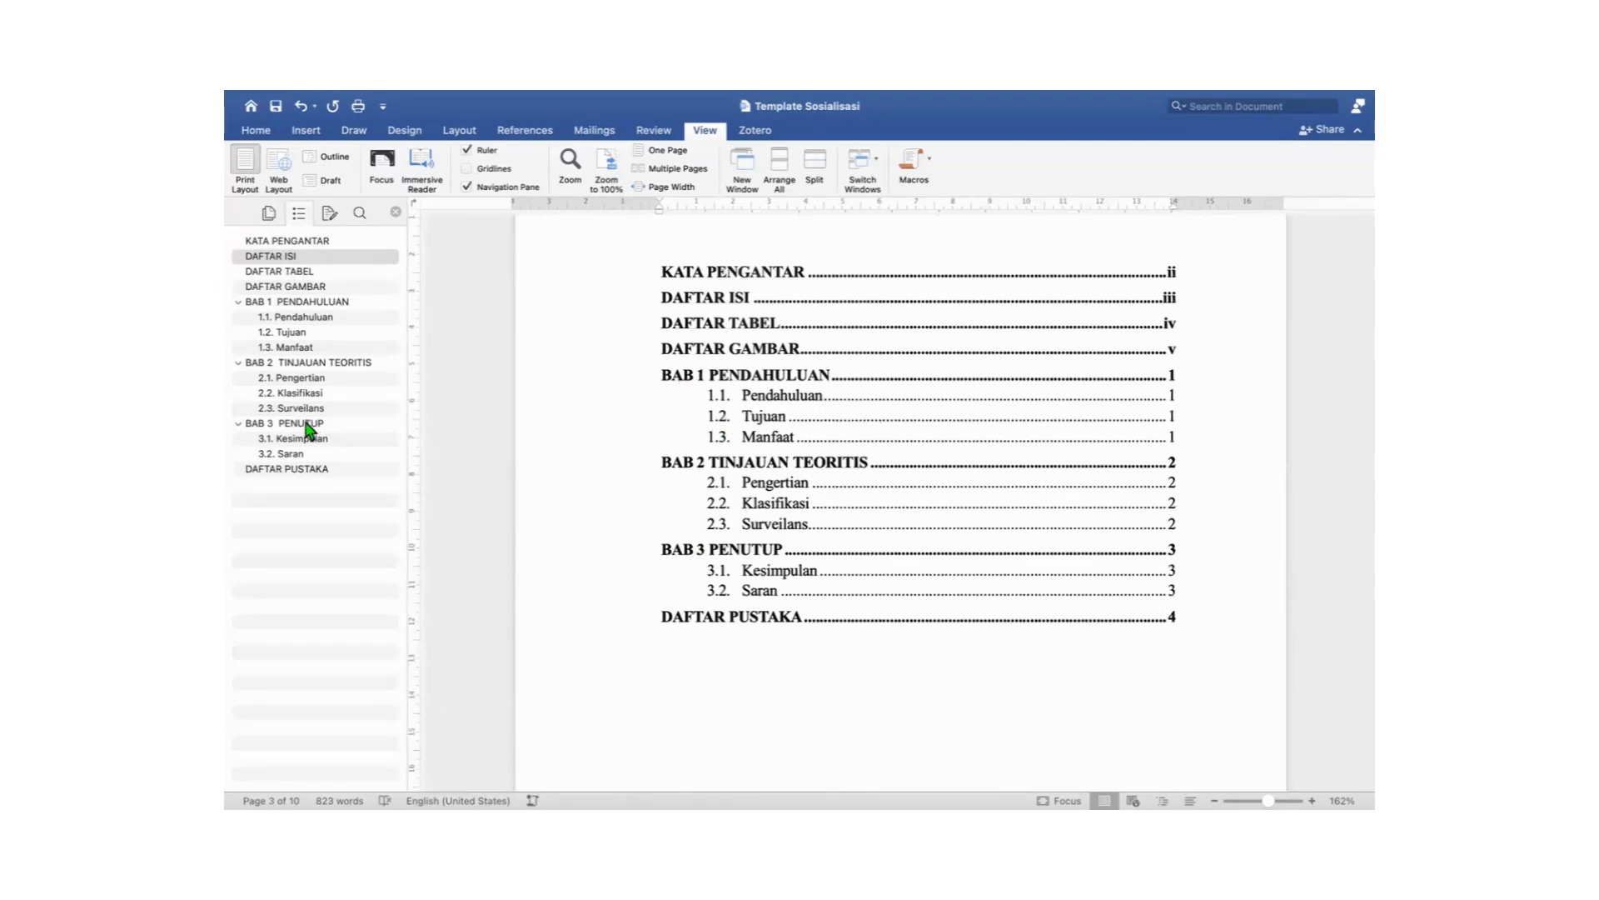
# Go to the BAB 2 TINJAUAN TEORITIS chapter and view it down to the end of section 2.3.
pyautogui.click(323, 364)
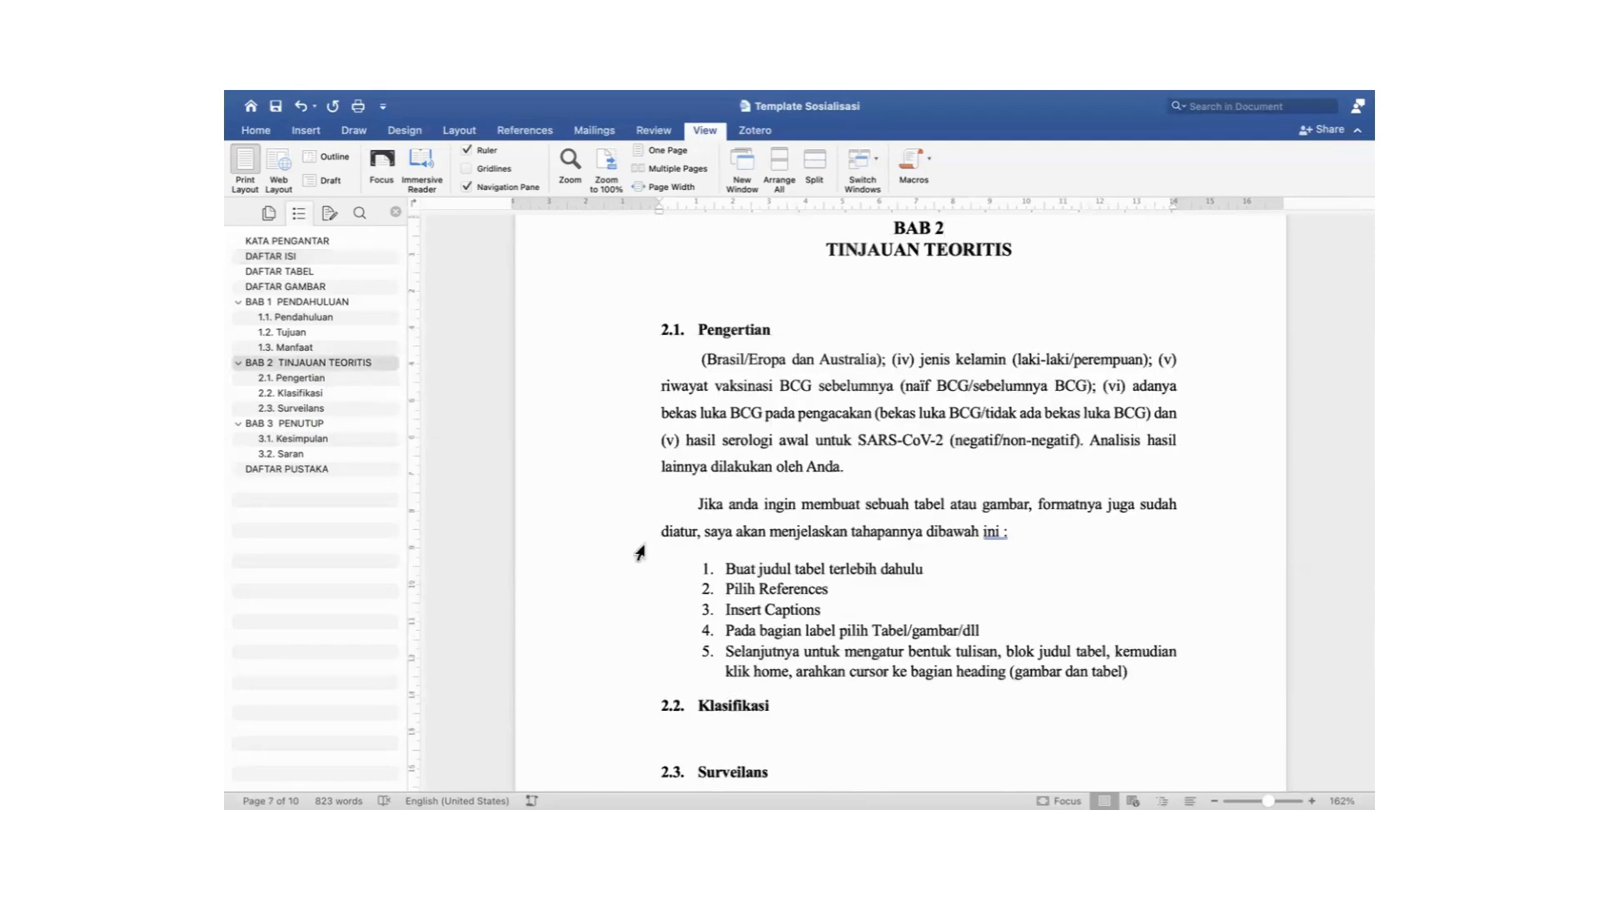
pyautogui.scroll(-3, 640, 552)
pyautogui.scroll(5, 640, 551)
pyautogui.scroll(-10, 639, 552)
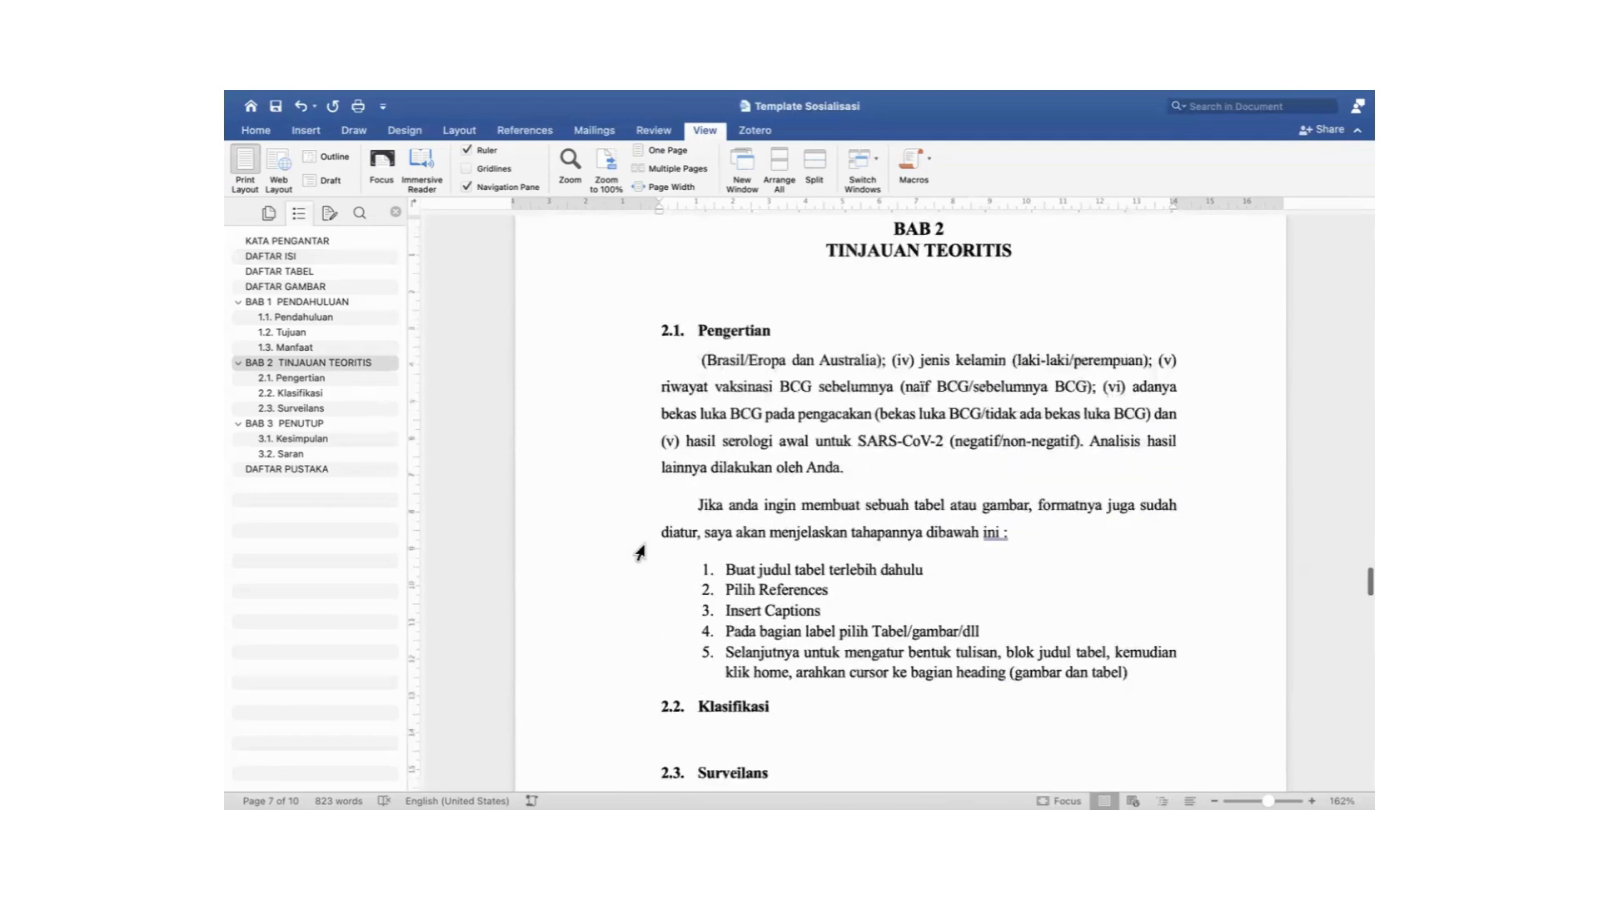
pyautogui.click(778, 435)
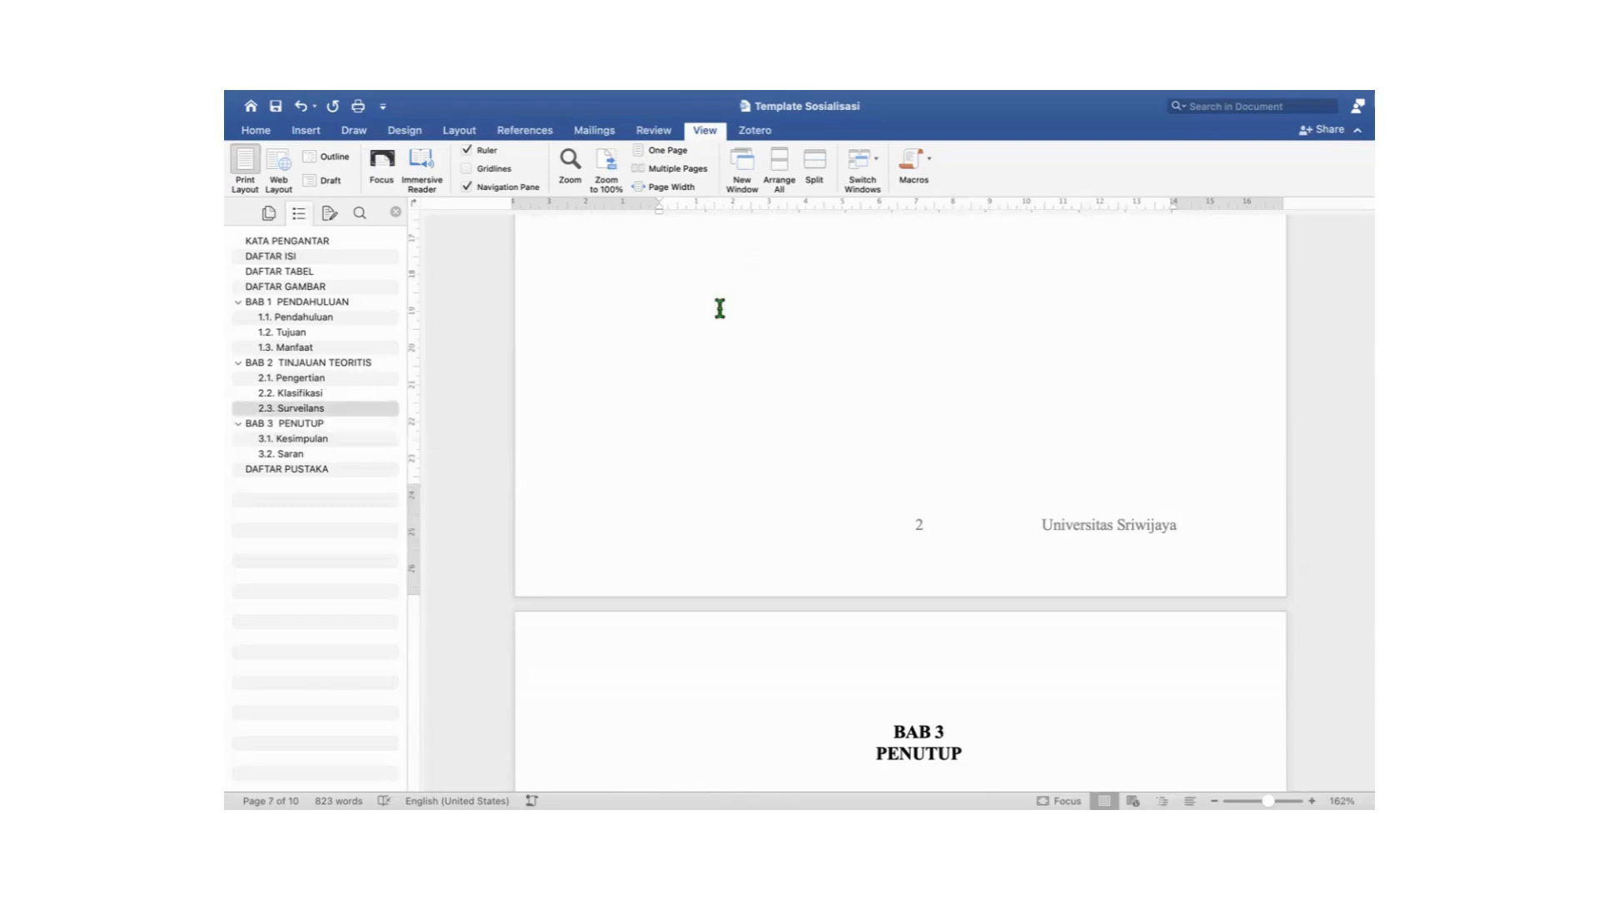
pyautogui.press('super+Return')
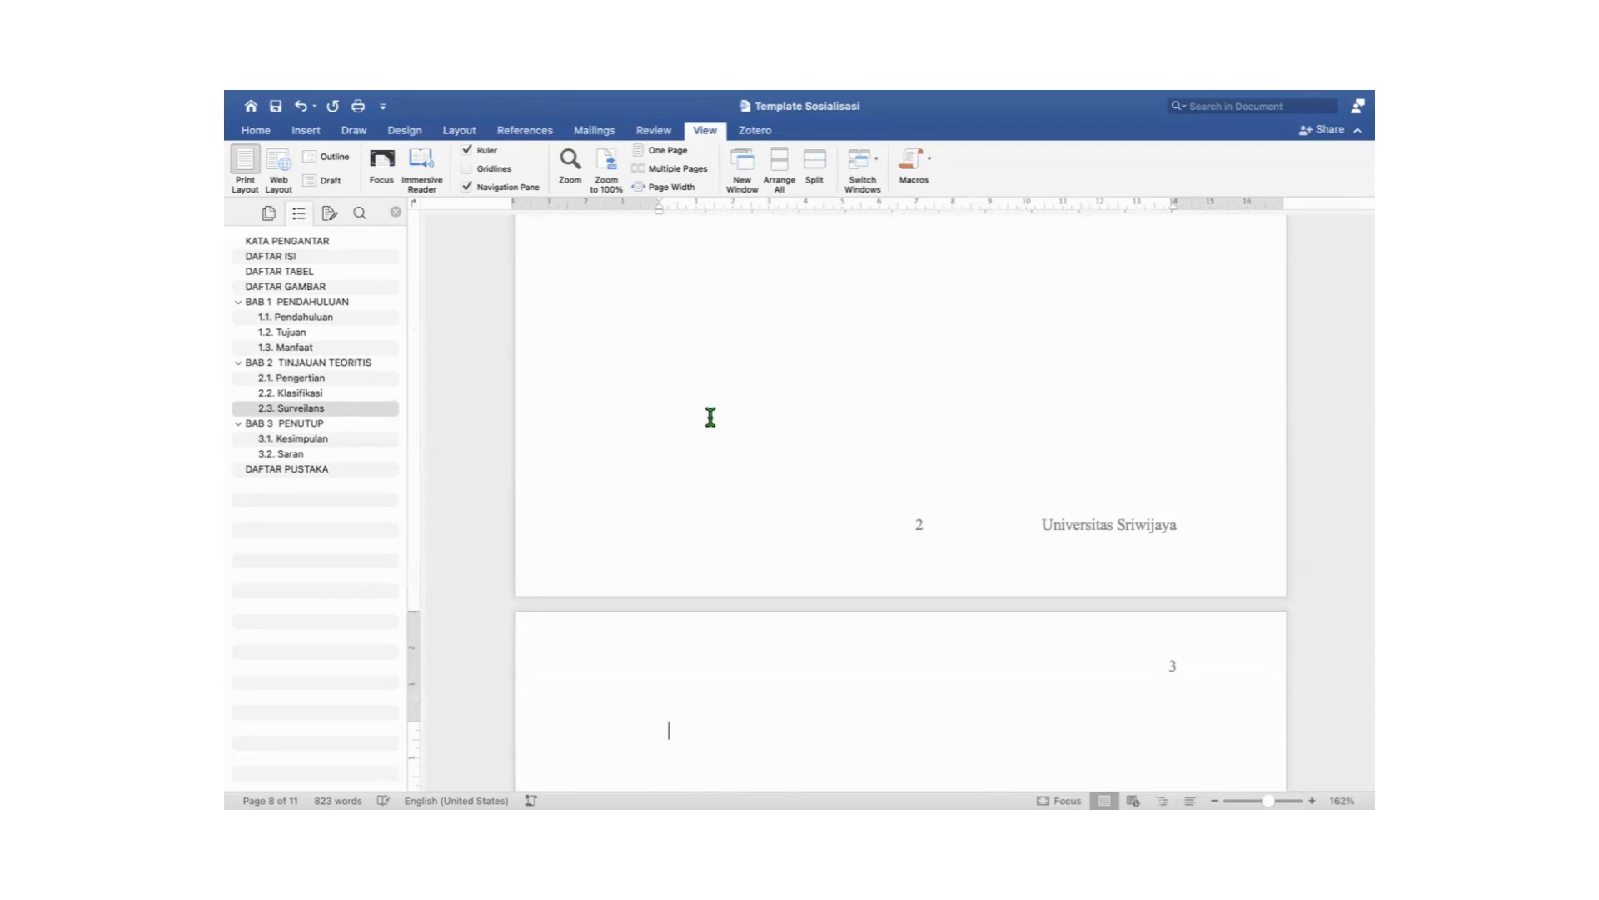
pyautogui.click(300, 106)
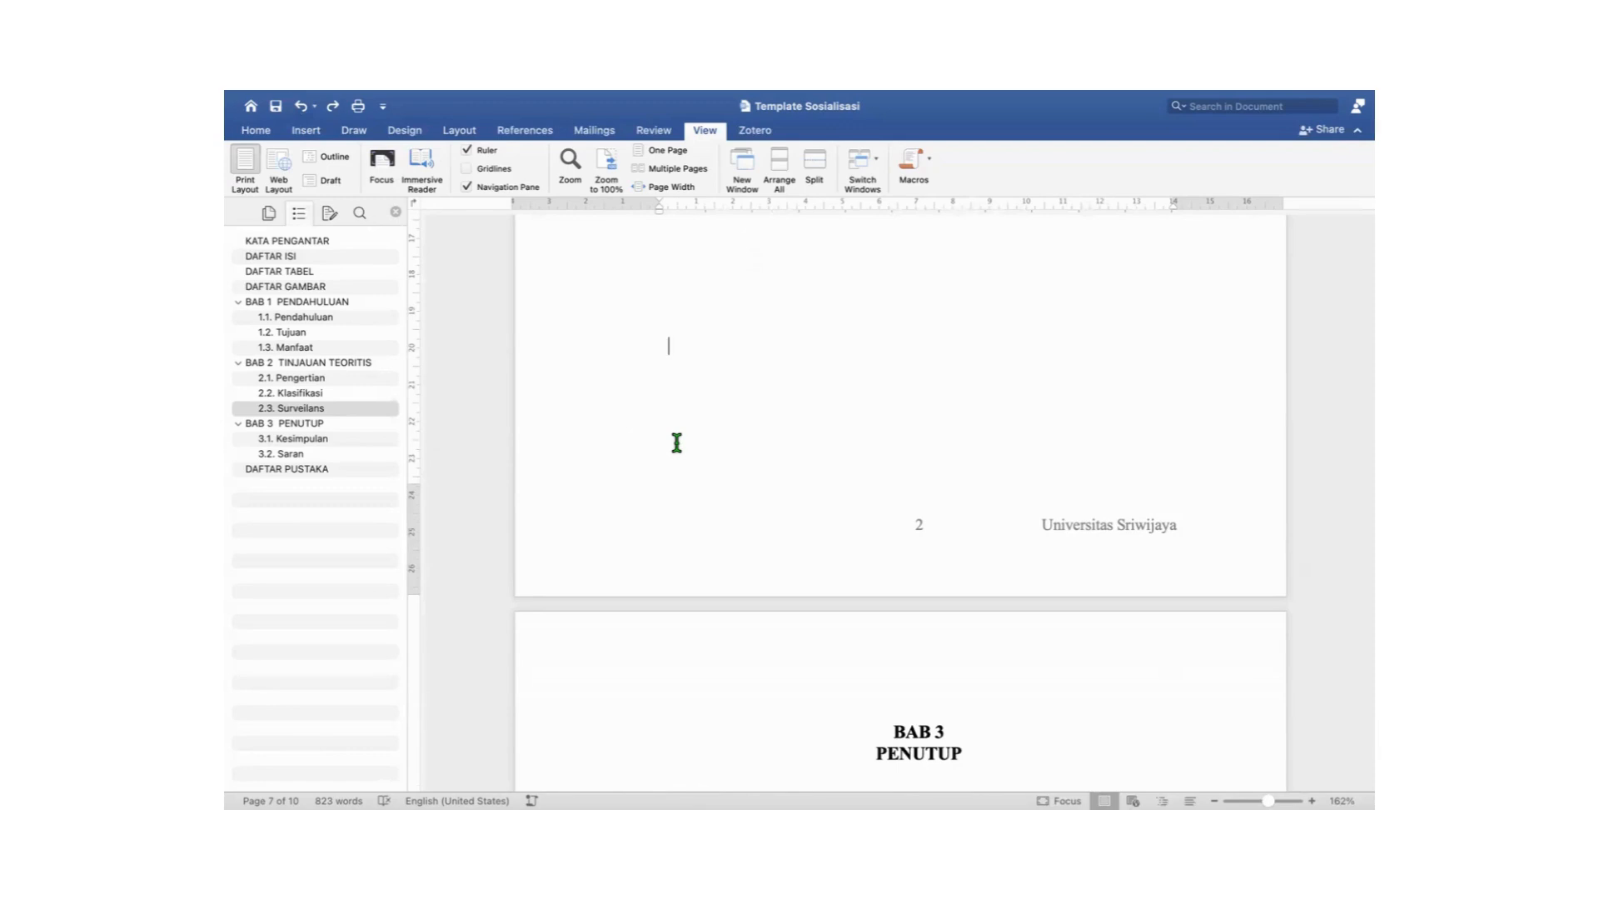
# Insert a Next Page section break at the end of BAB 2, in the empty area below section 2.3 Surveilans.
pyautogui.press('Return')
pyautogui.click(629, 468)
pyautogui.click(268, 133)
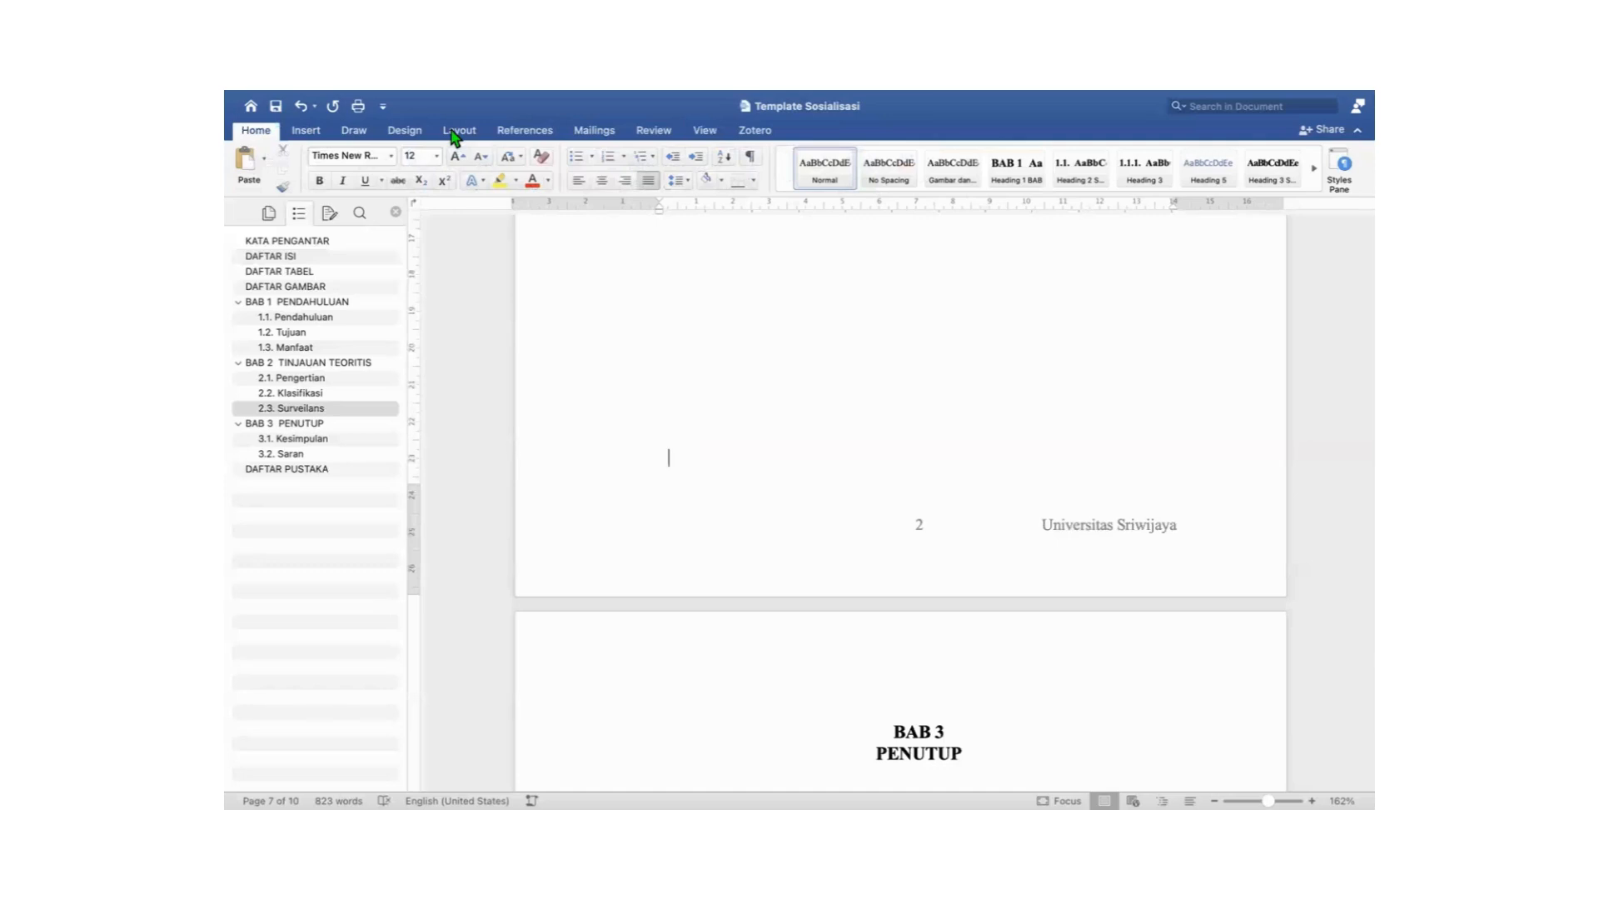
pyautogui.click(455, 135)
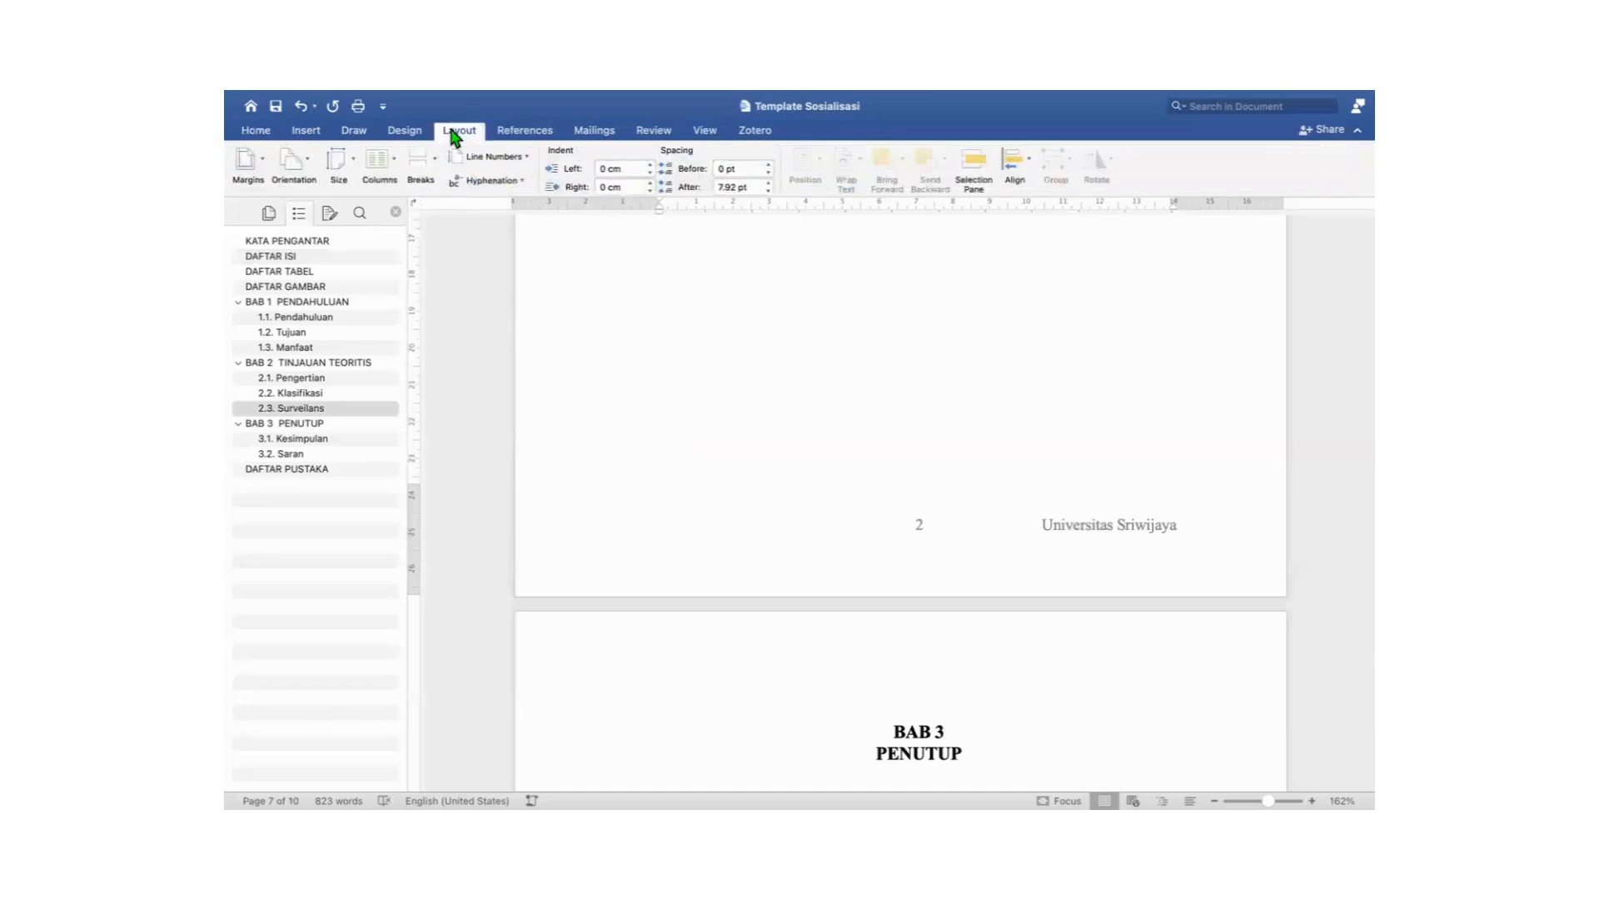
pyautogui.click(433, 175)
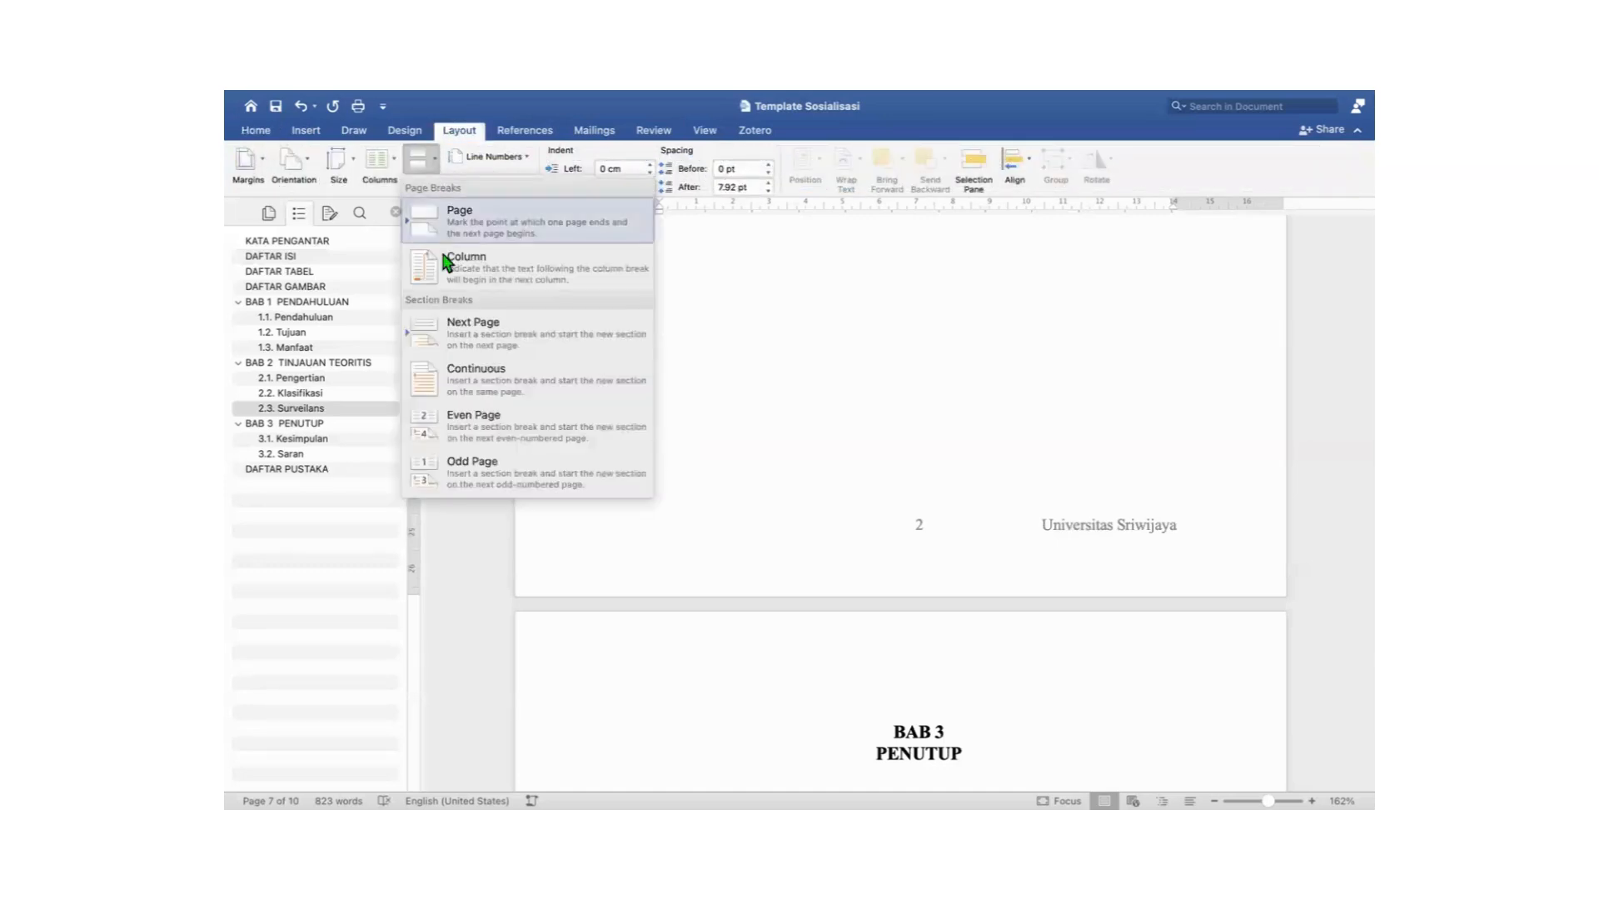
pyautogui.click(456, 337)
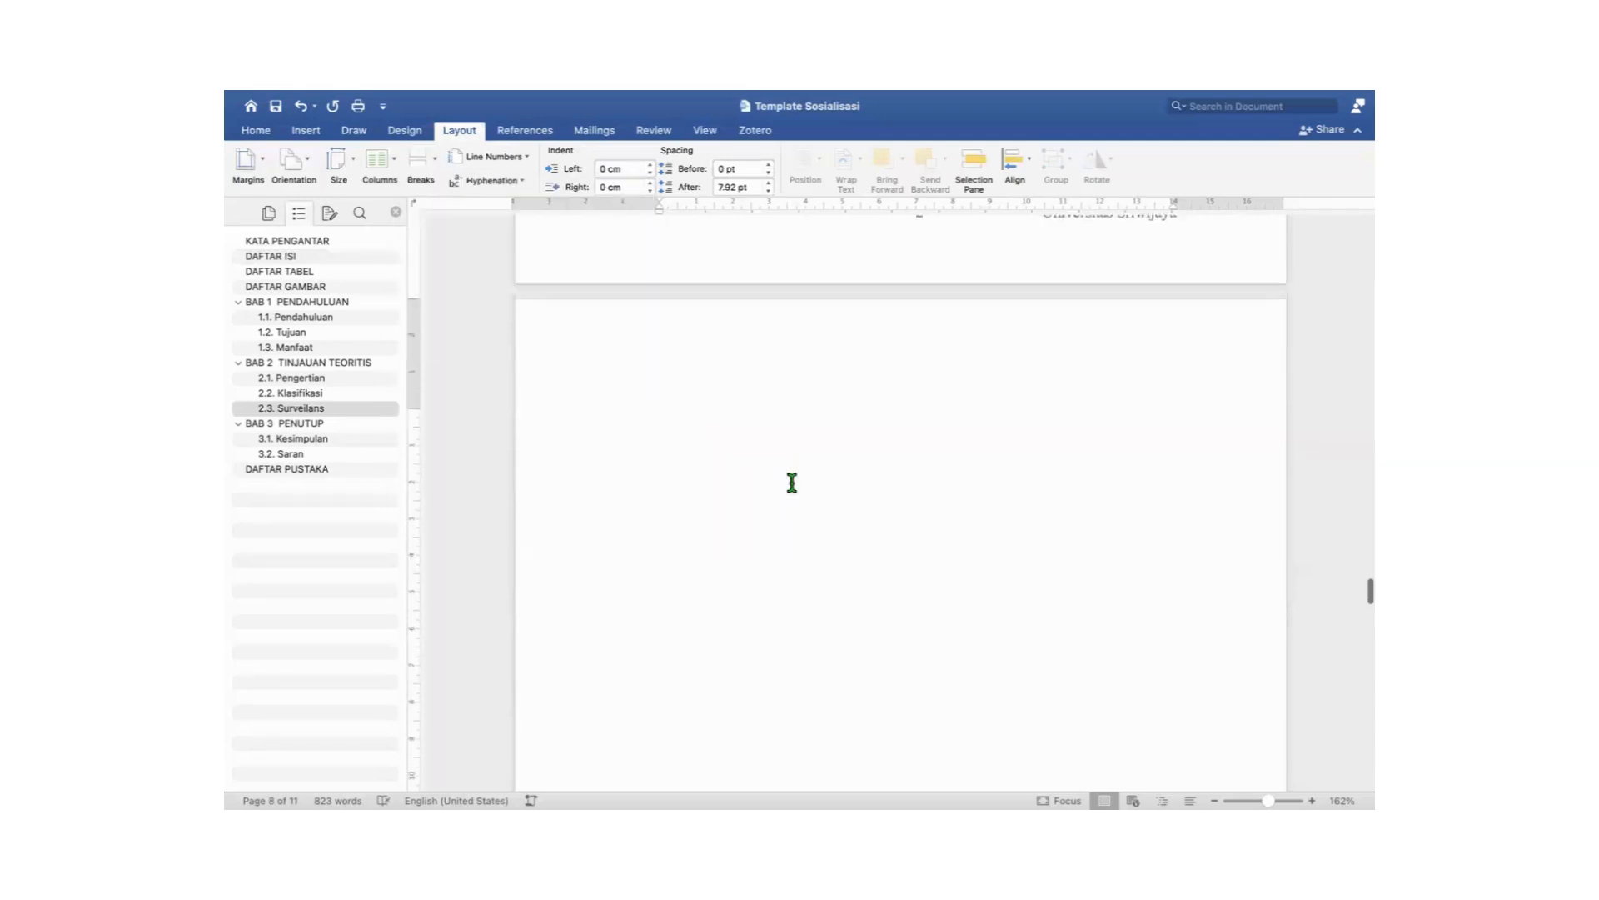
# Examine the page number placement on the new blank page and on the neighbouring chapter pages.
pyautogui.scroll(-10, 792, 481)
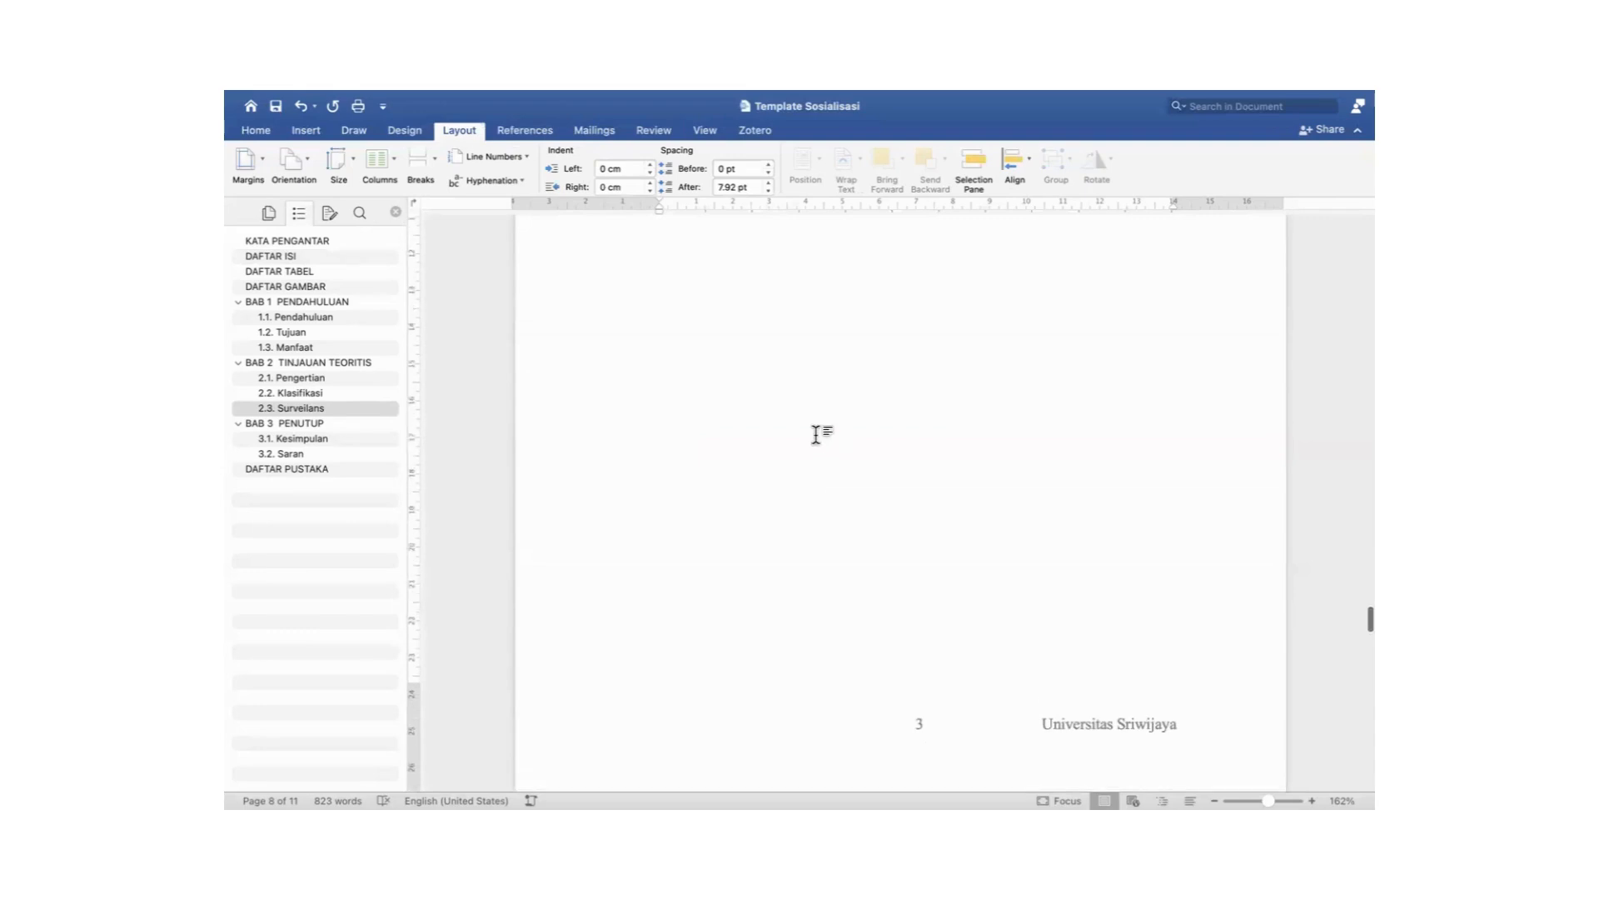
pyautogui.scroll(10, 816, 433)
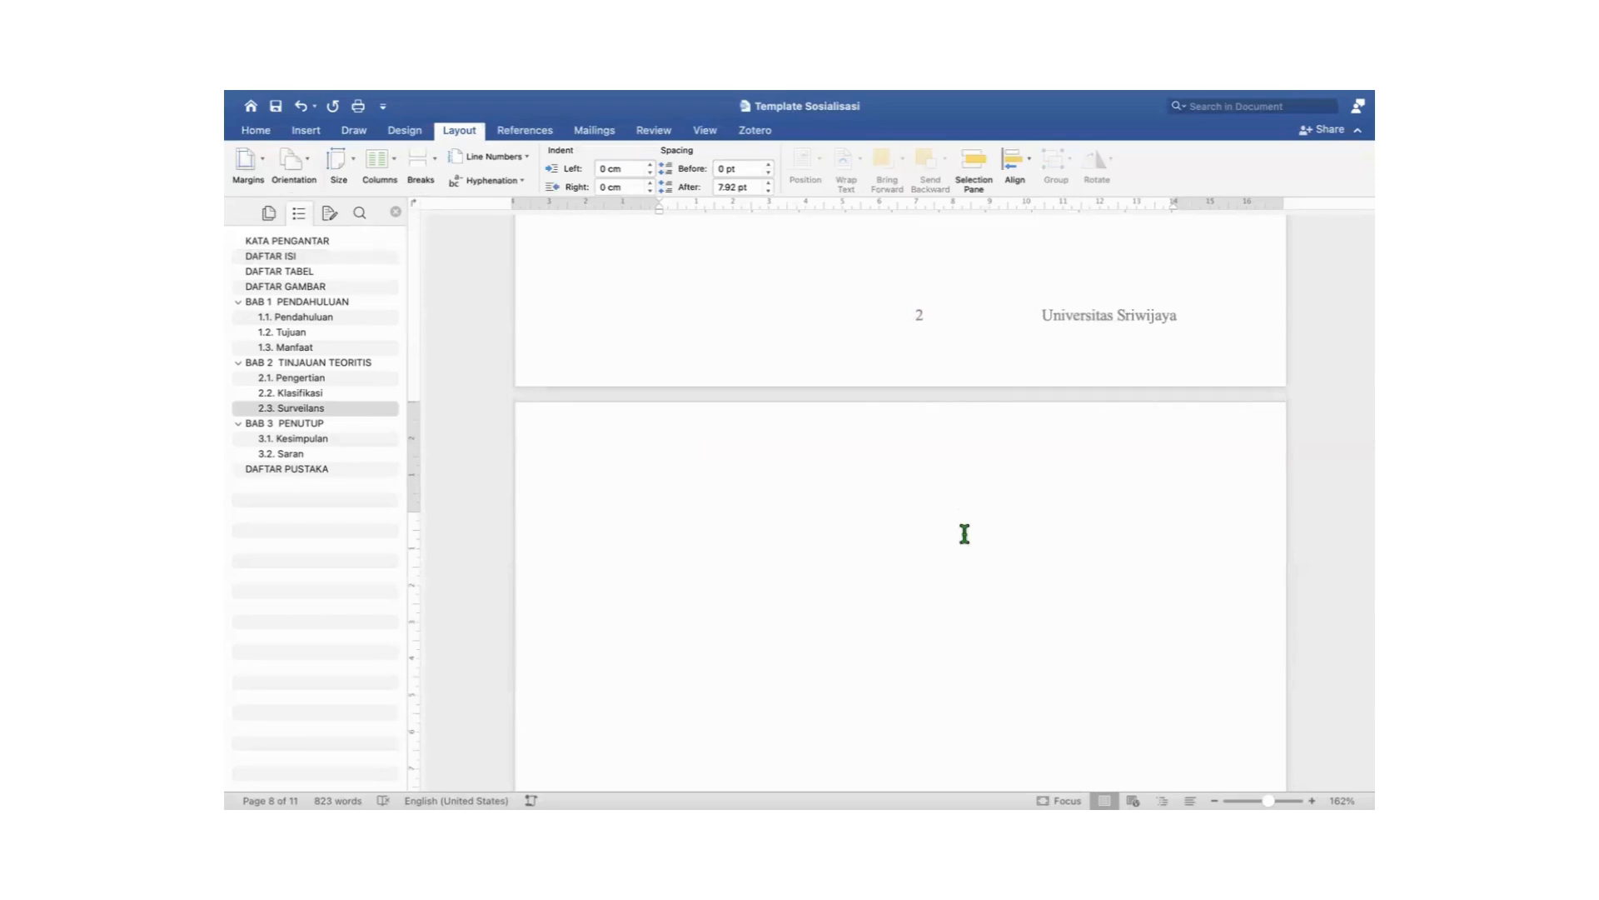
pyautogui.scroll(-15, 963, 535)
pyautogui.scroll(-15, 964, 535)
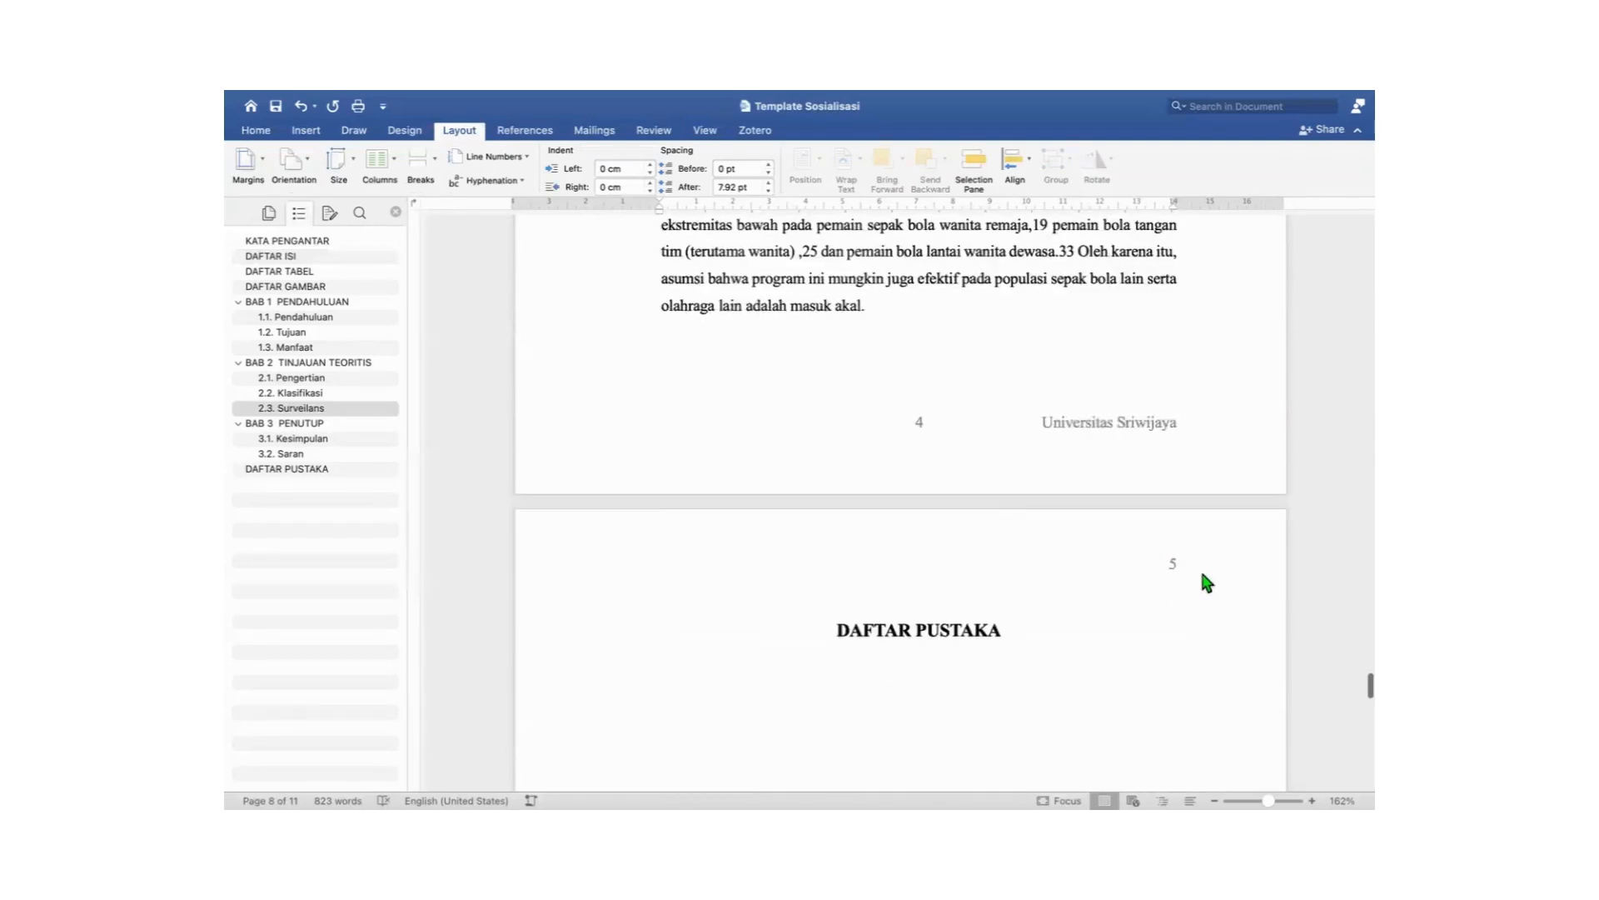
pyautogui.scroll(15, 1063, 528)
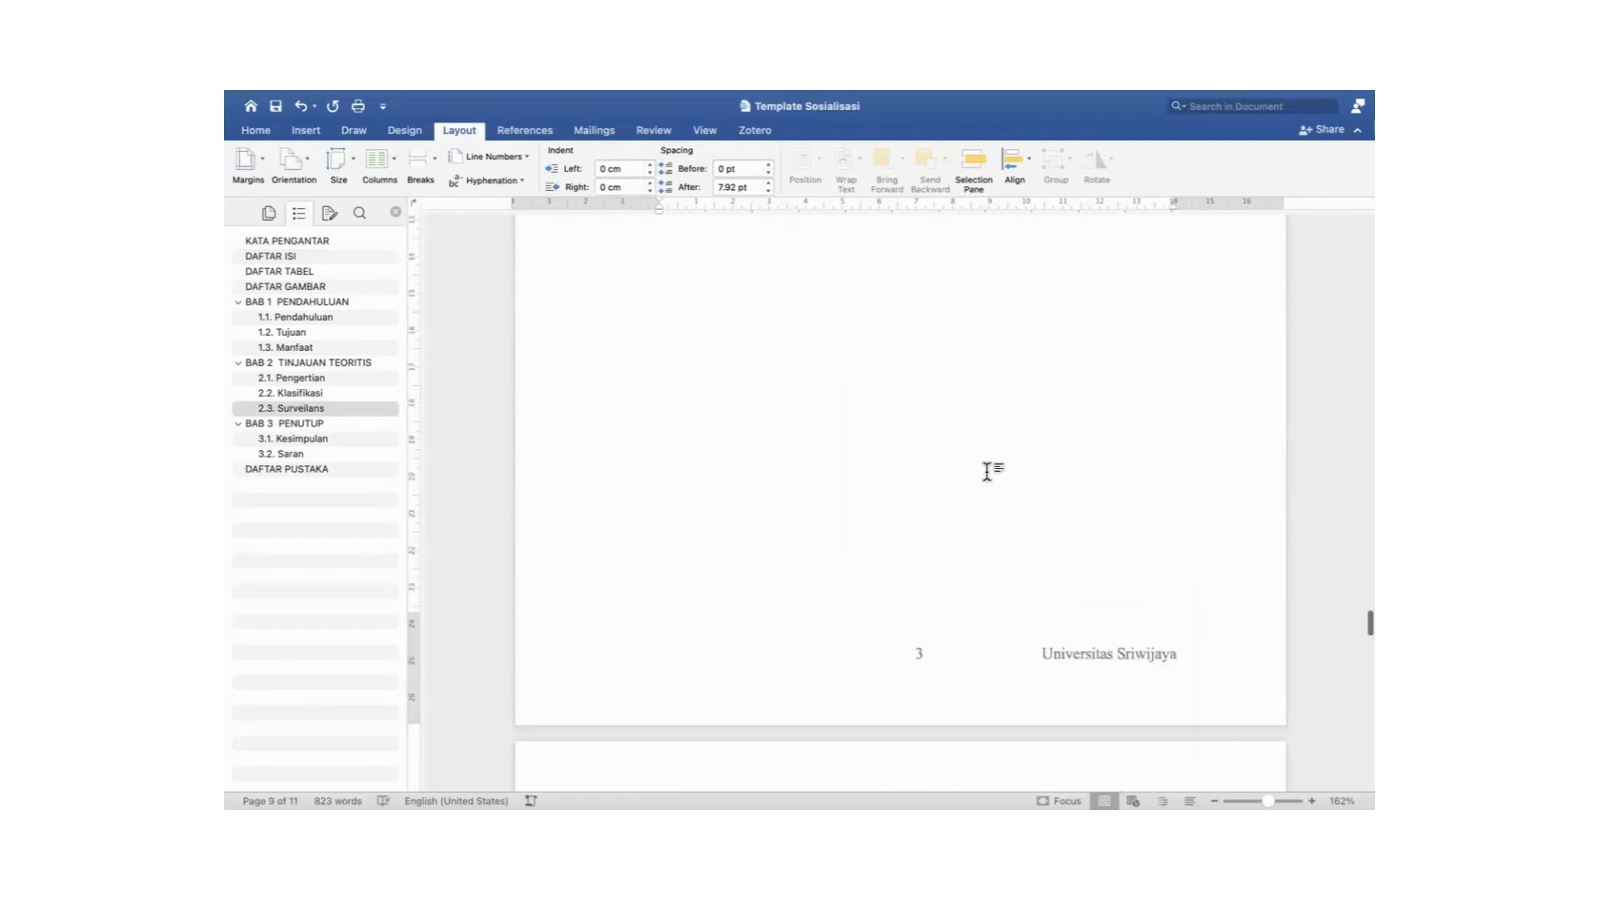
pyautogui.scroll(15, 987, 471)
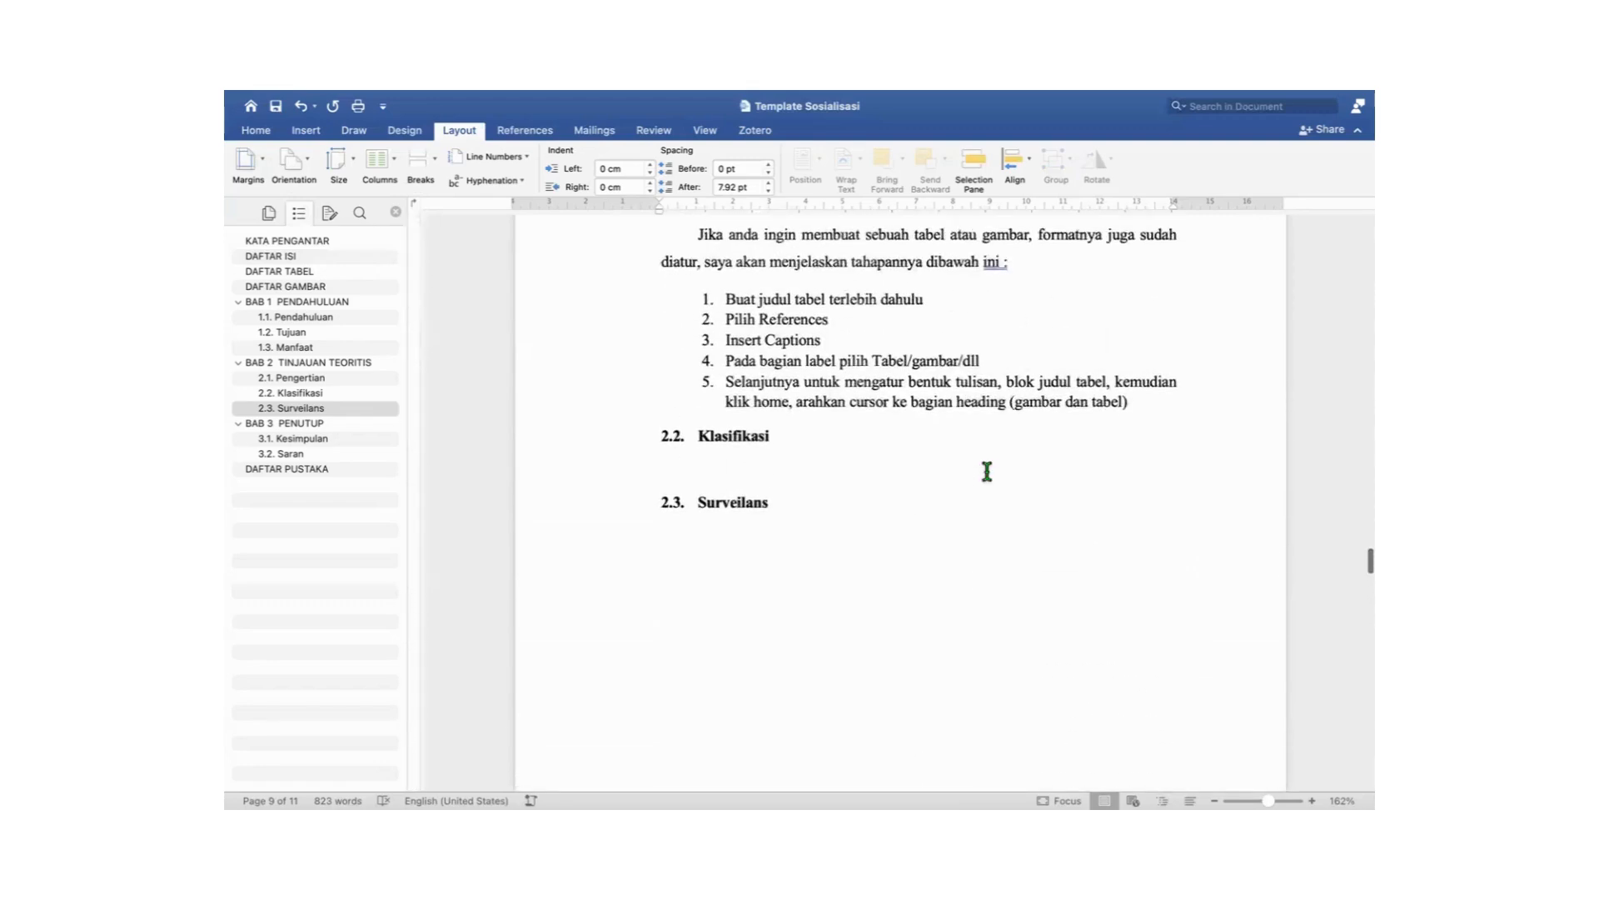
pyautogui.scroll(-3, 986, 477)
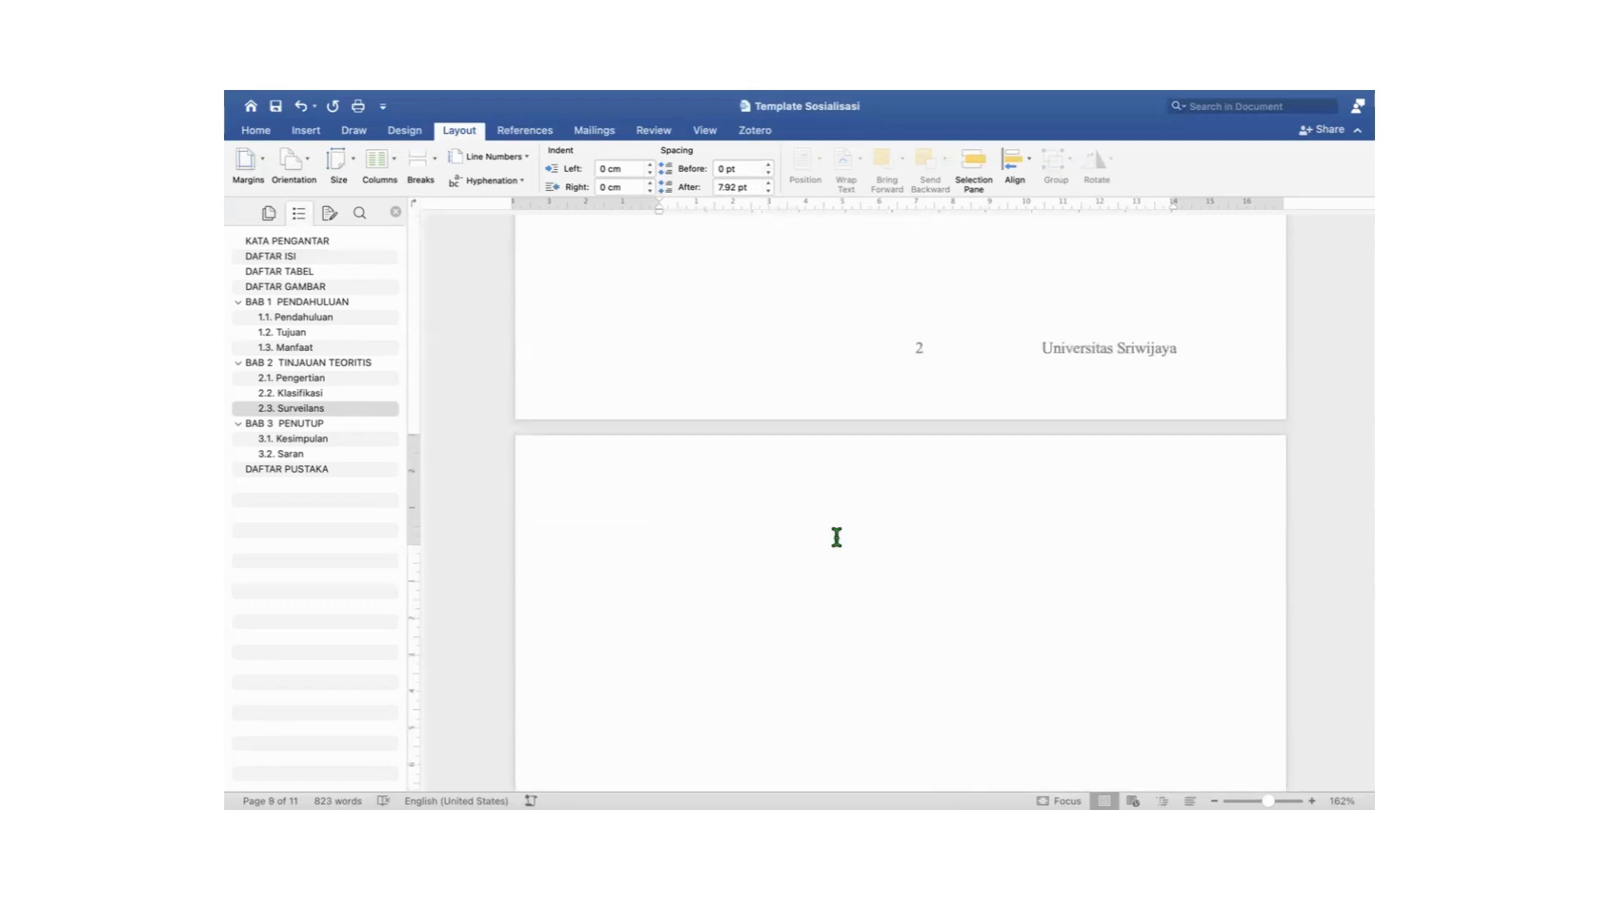
pyautogui.scroll(-10, 789, 552)
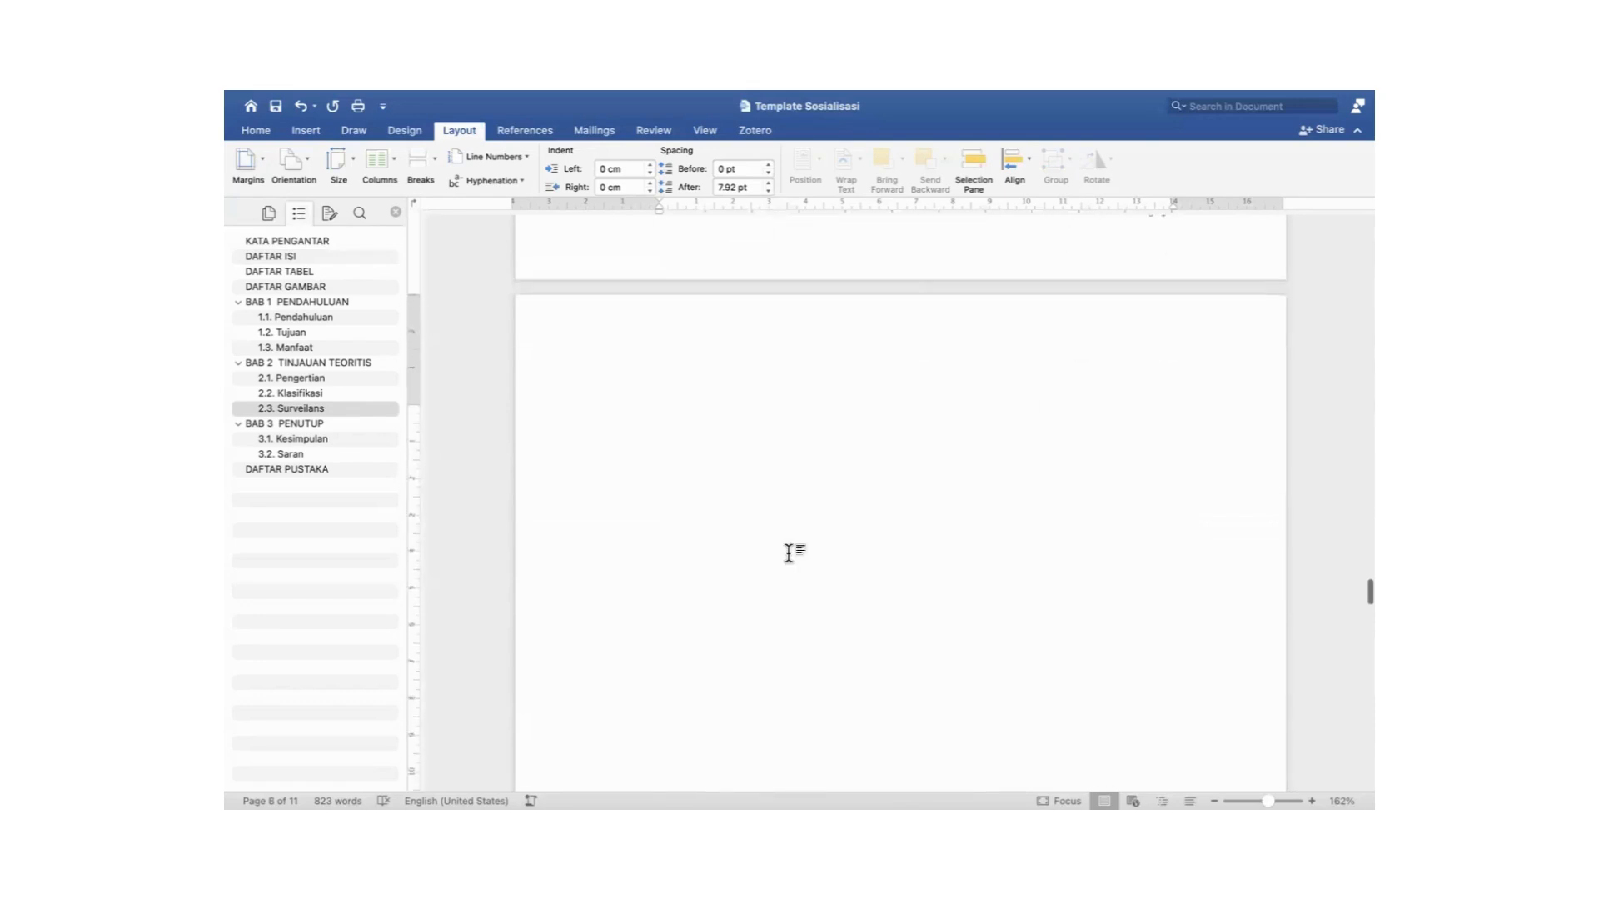
pyautogui.scroll(2, 789, 553)
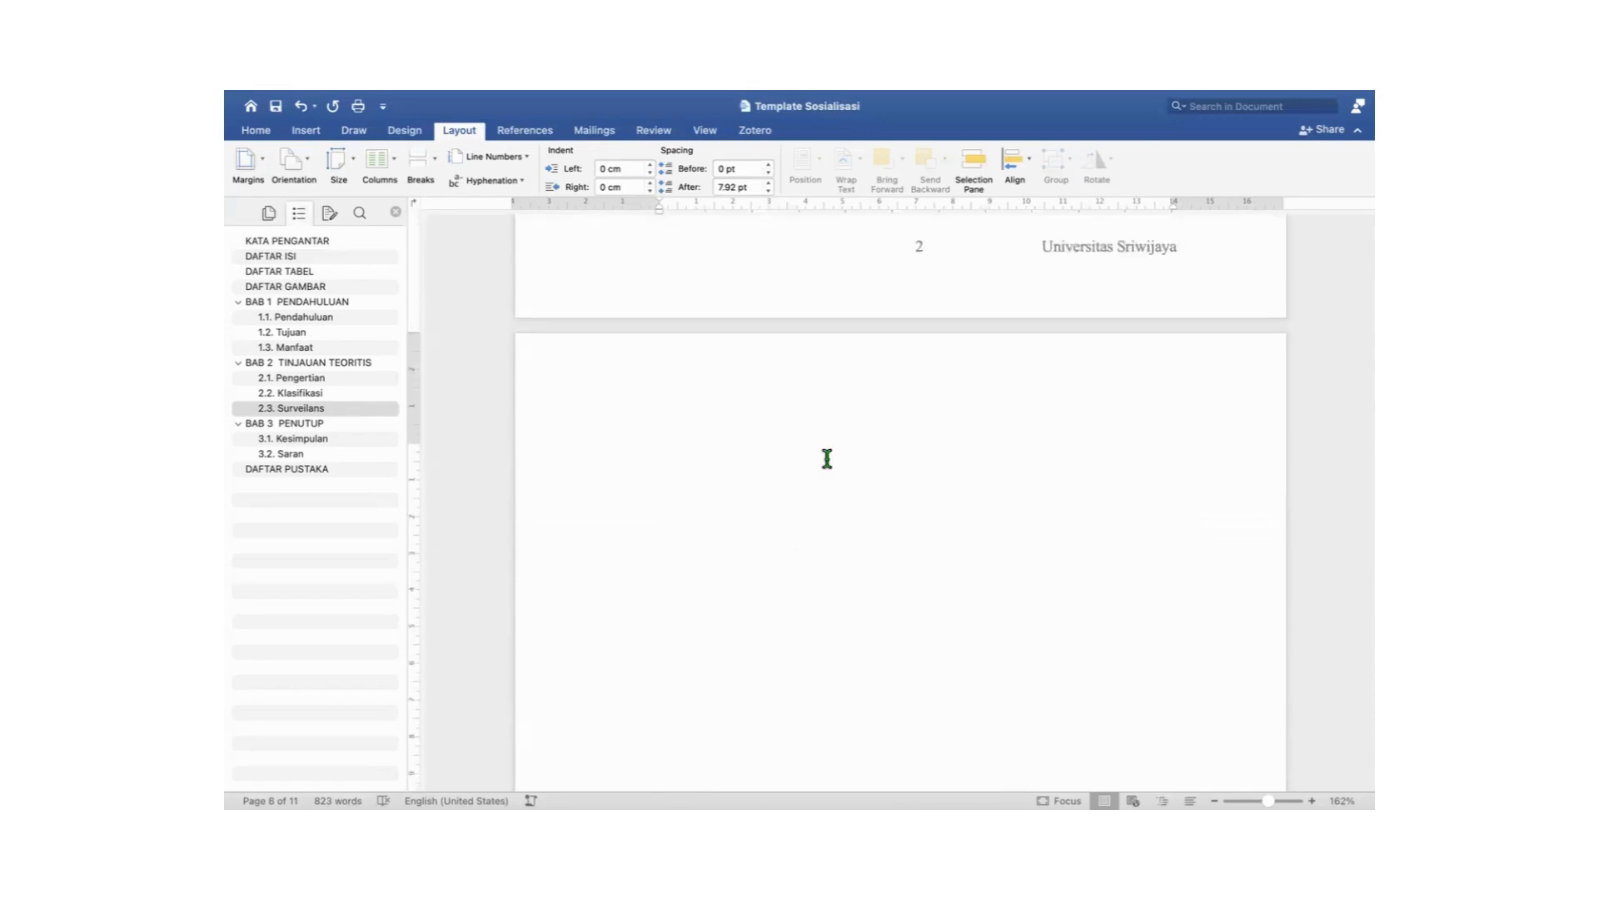
# Enter METODOLOGI PENELITIAN as the title on the new page and apply the Heading 1 BAB style to it.
pyautogui.write('METODOLOGI PENELITIAN')
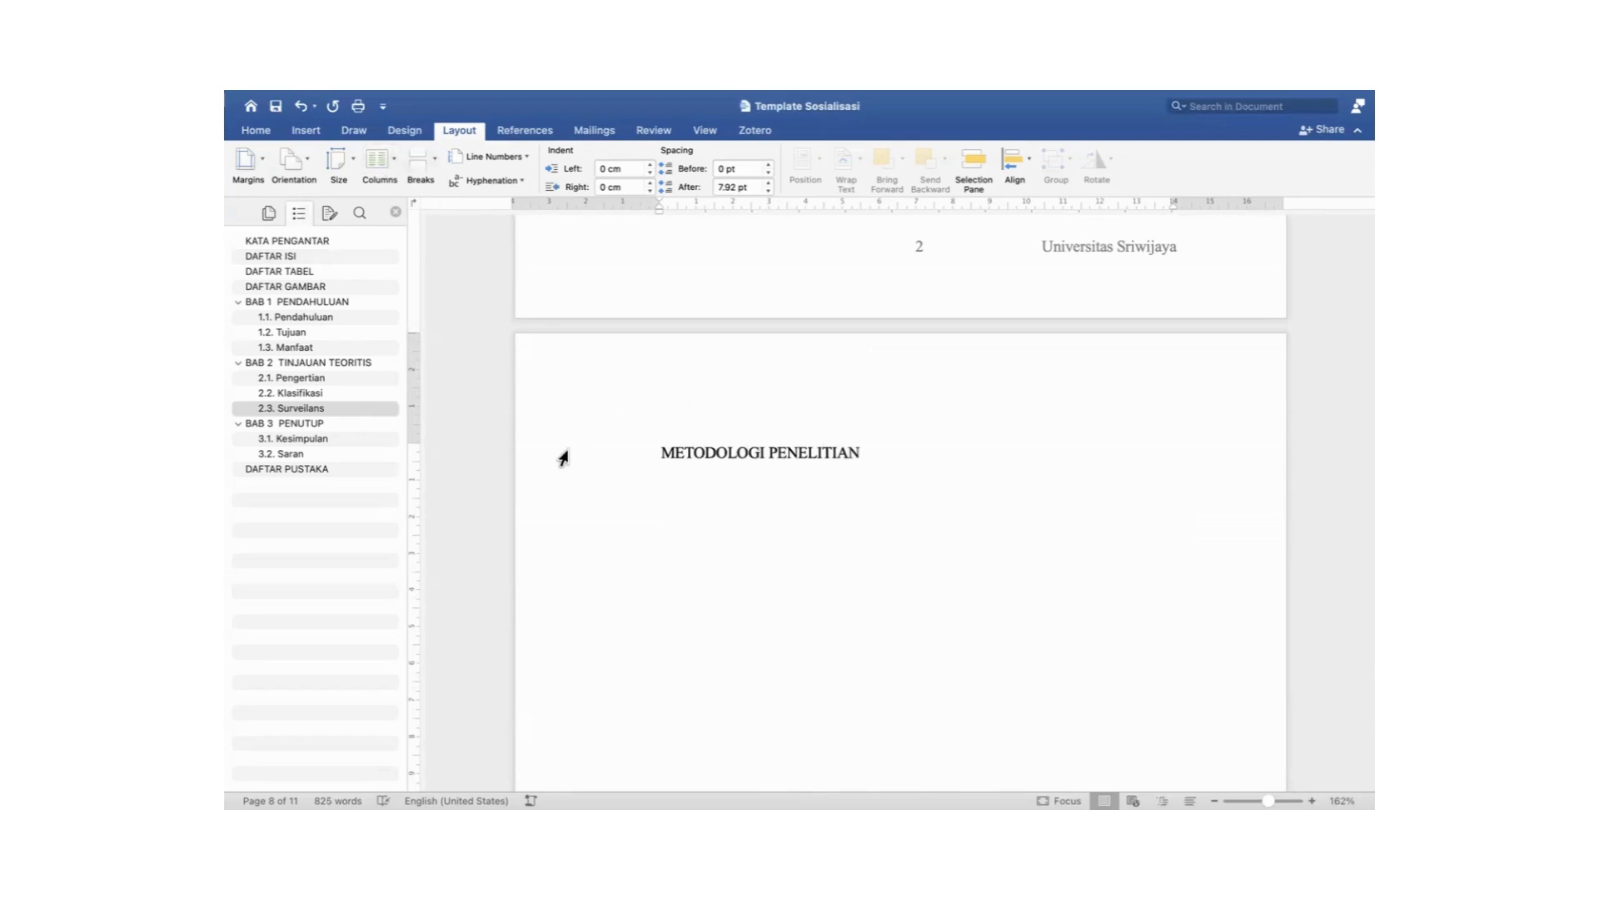
pyautogui.click(257, 131)
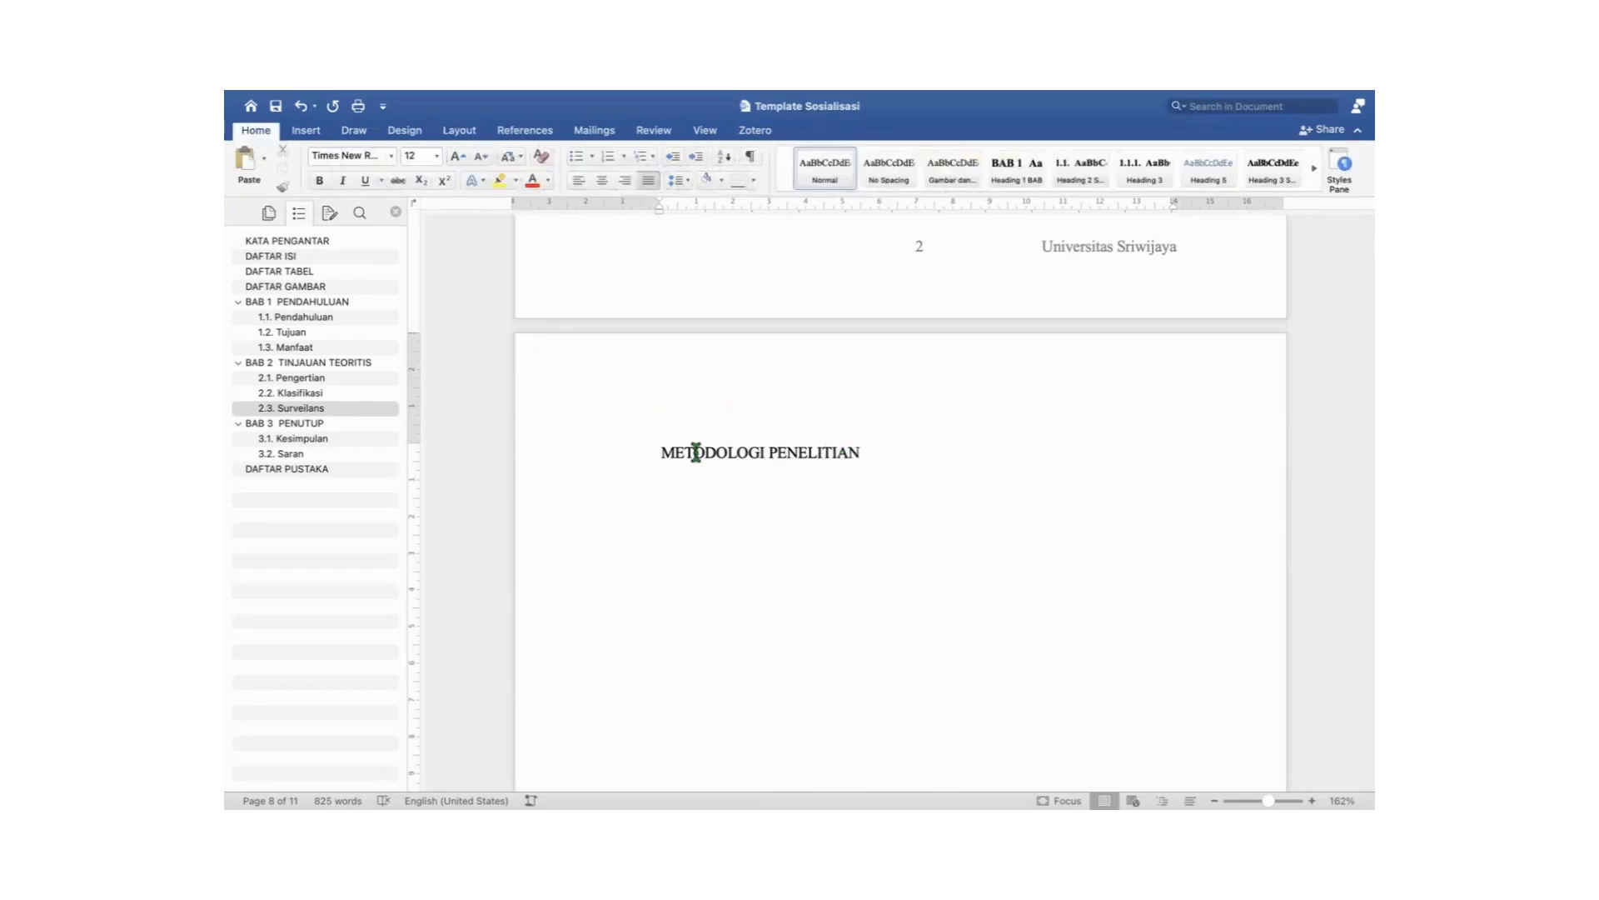
pyautogui.click(611, 461)
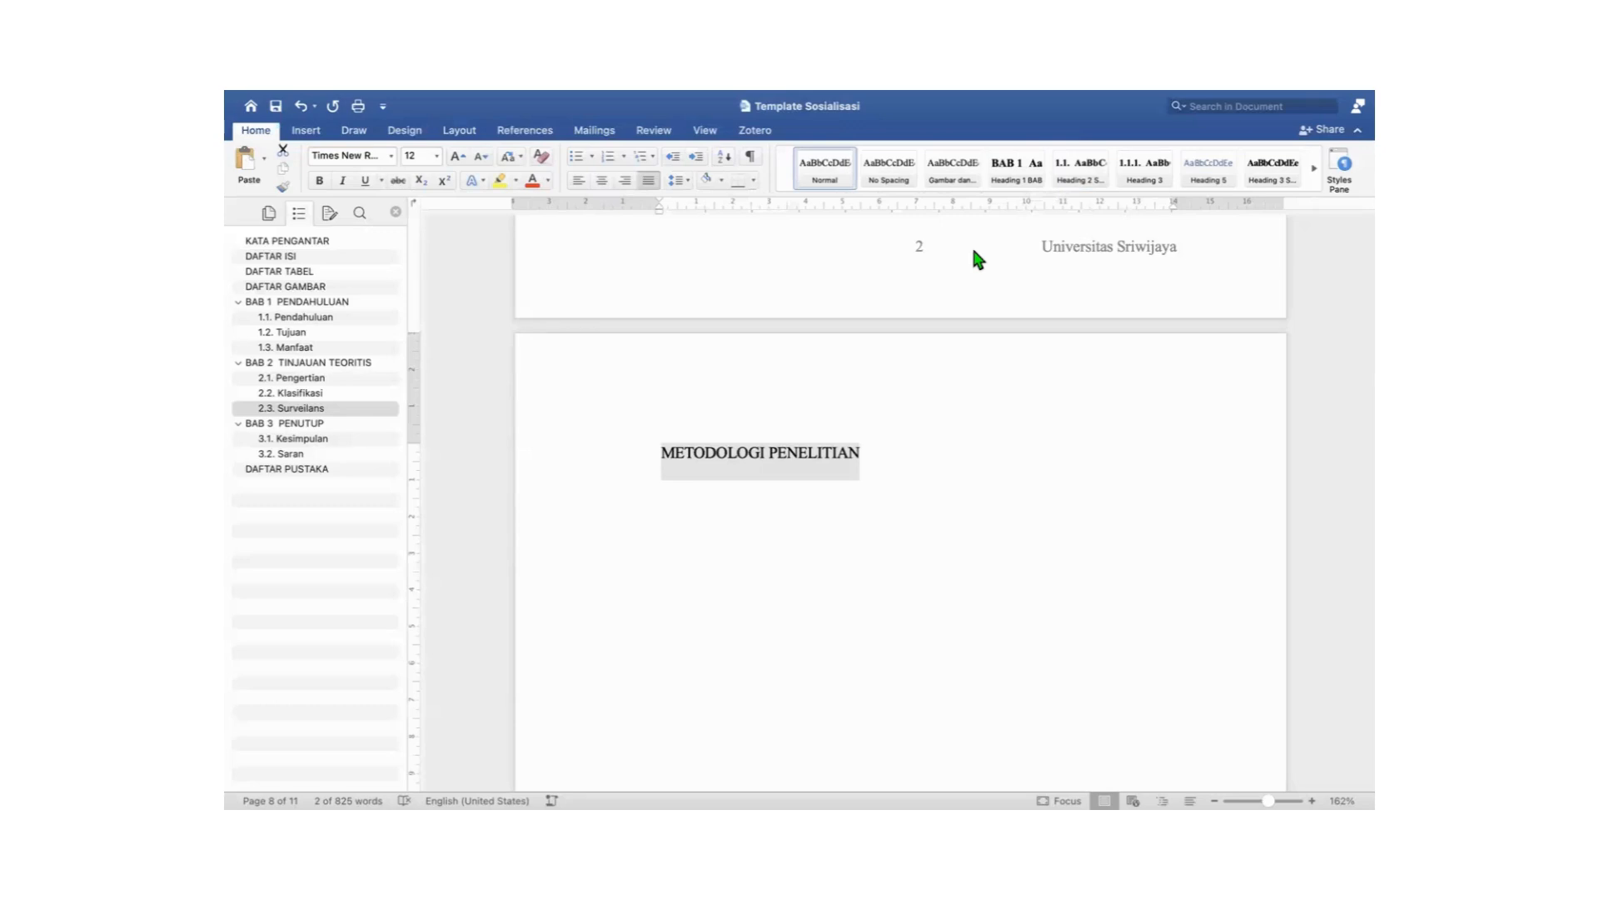
pyautogui.click(1016, 169)
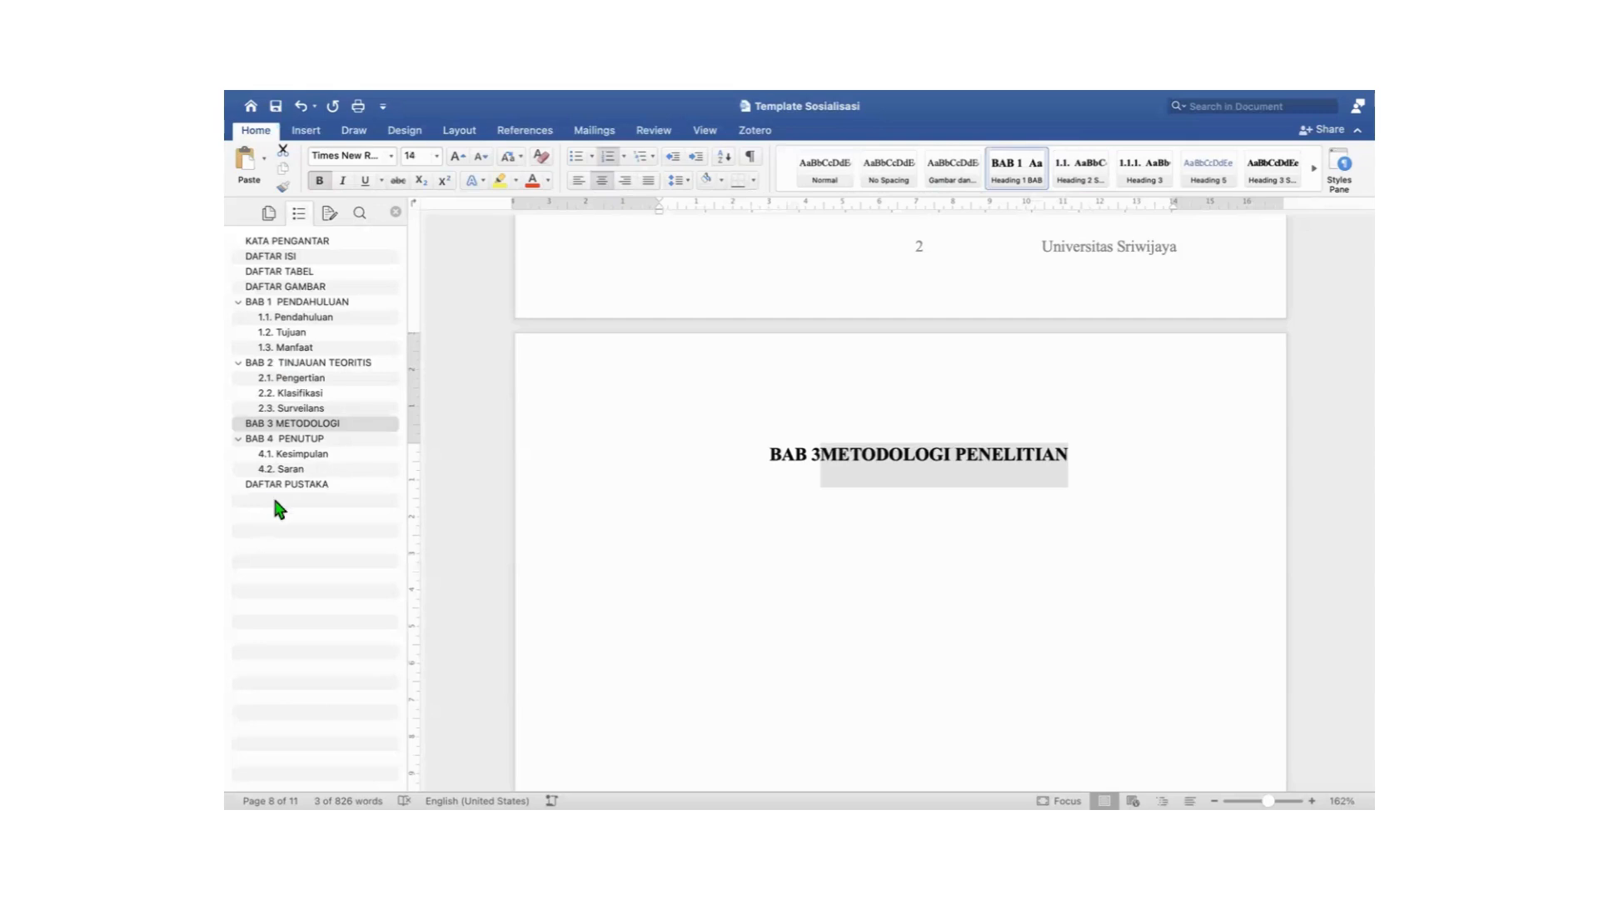
# Insert a line break between BAB 3 and METODOLOGI PENELITIAN, following the two-line layout of the BAB 2 title.
pyautogui.click(831, 467)
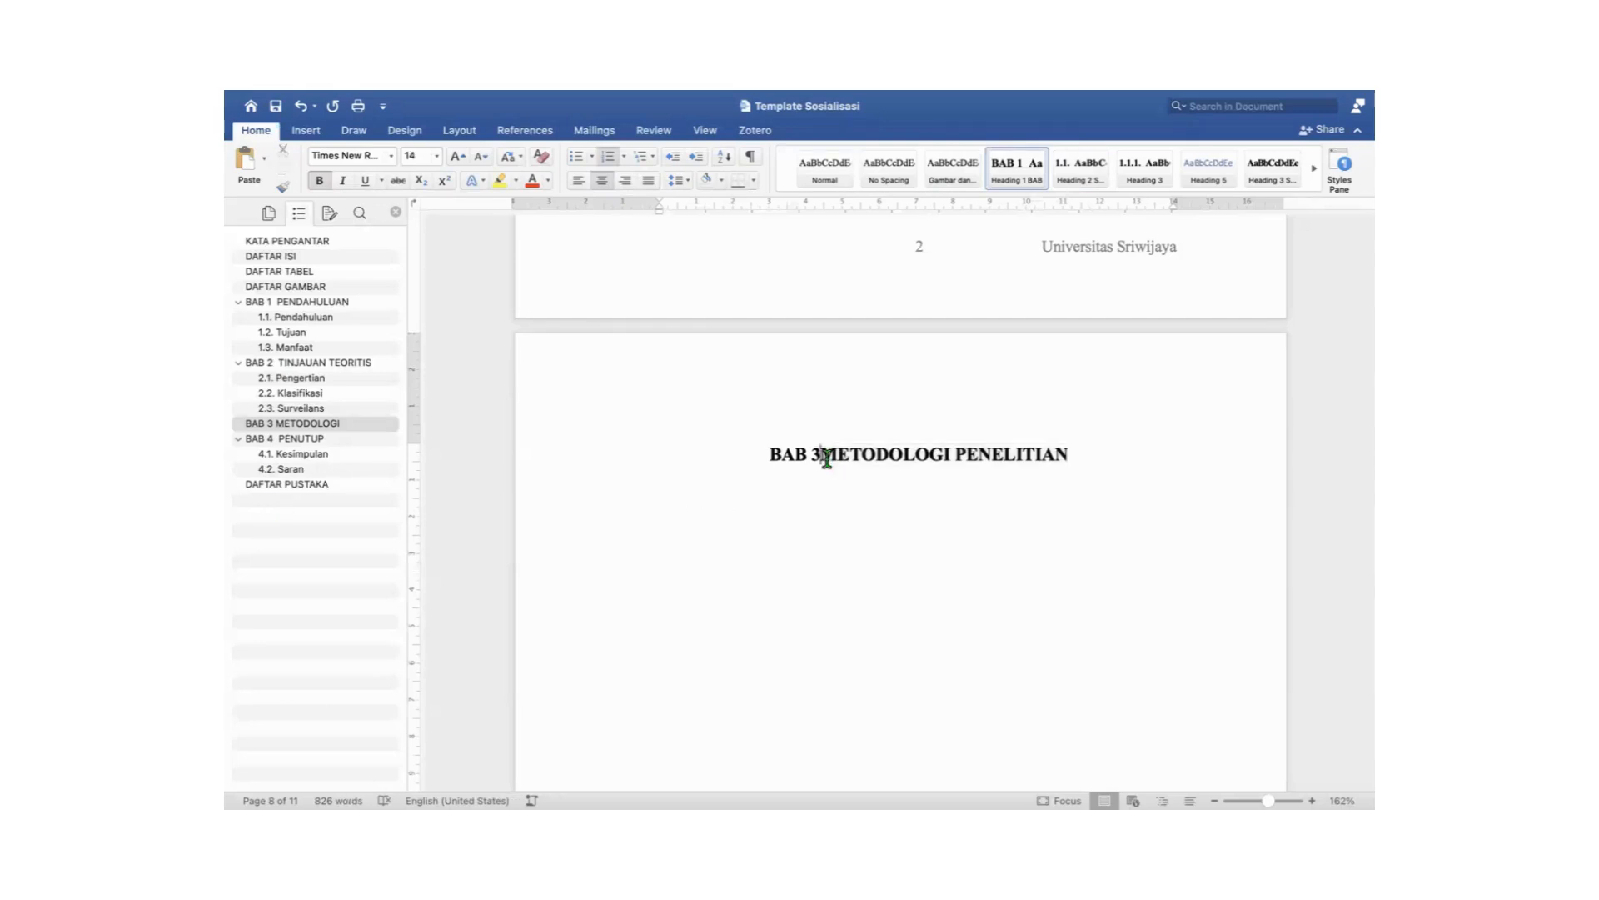
pyautogui.scroll(5, 878, 400)
pyautogui.scroll(5, 882, 403)
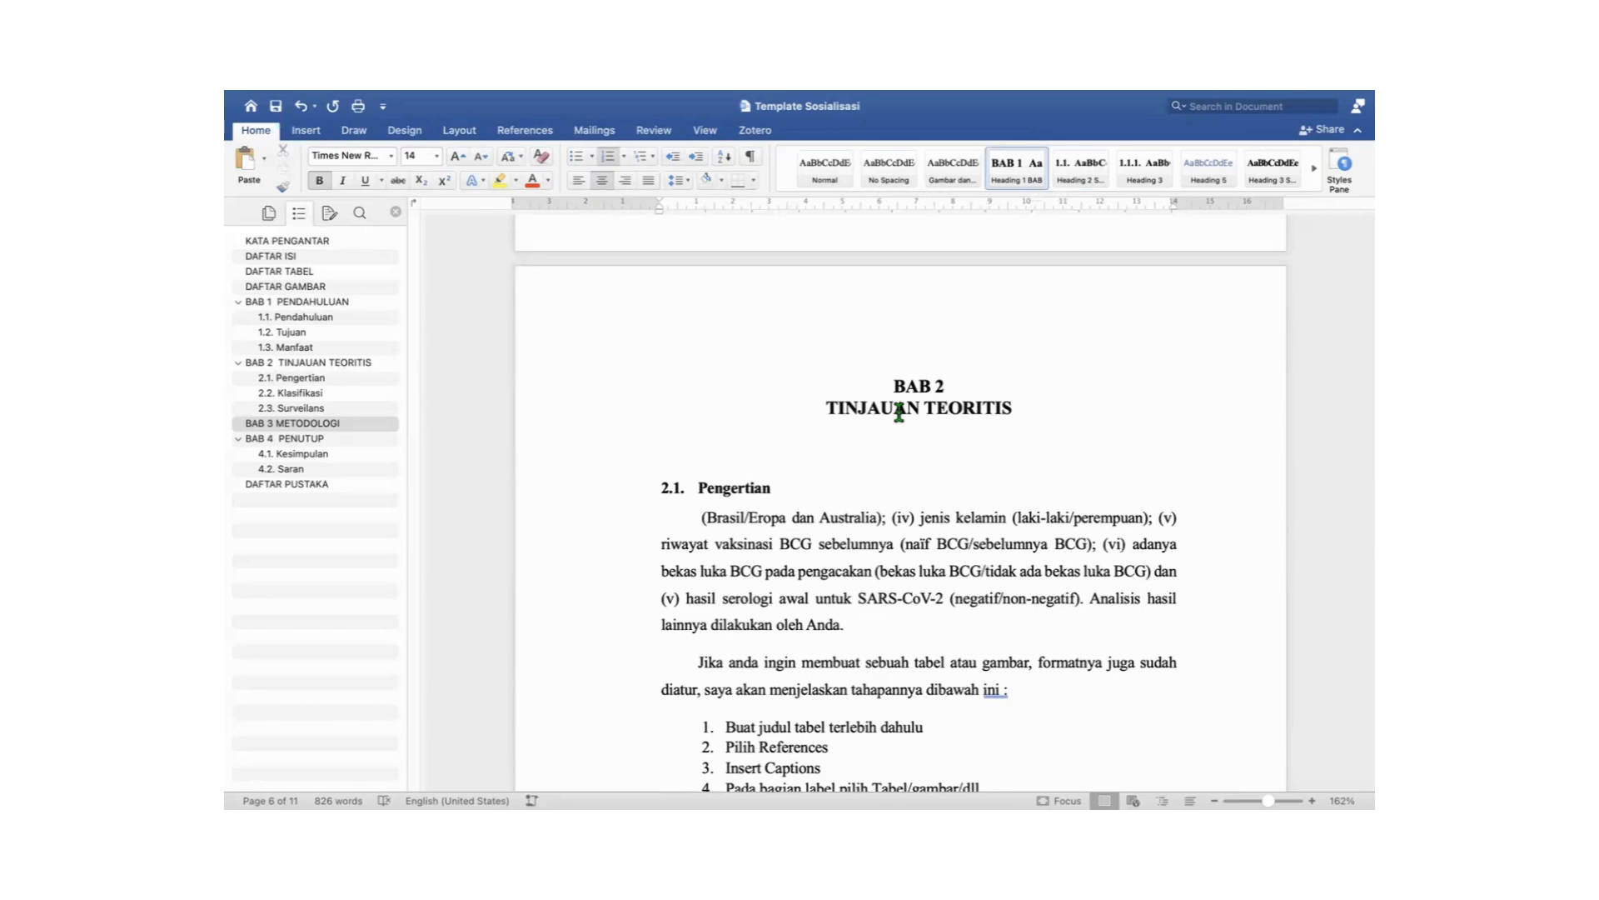
pyautogui.scroll(-15, 899, 411)
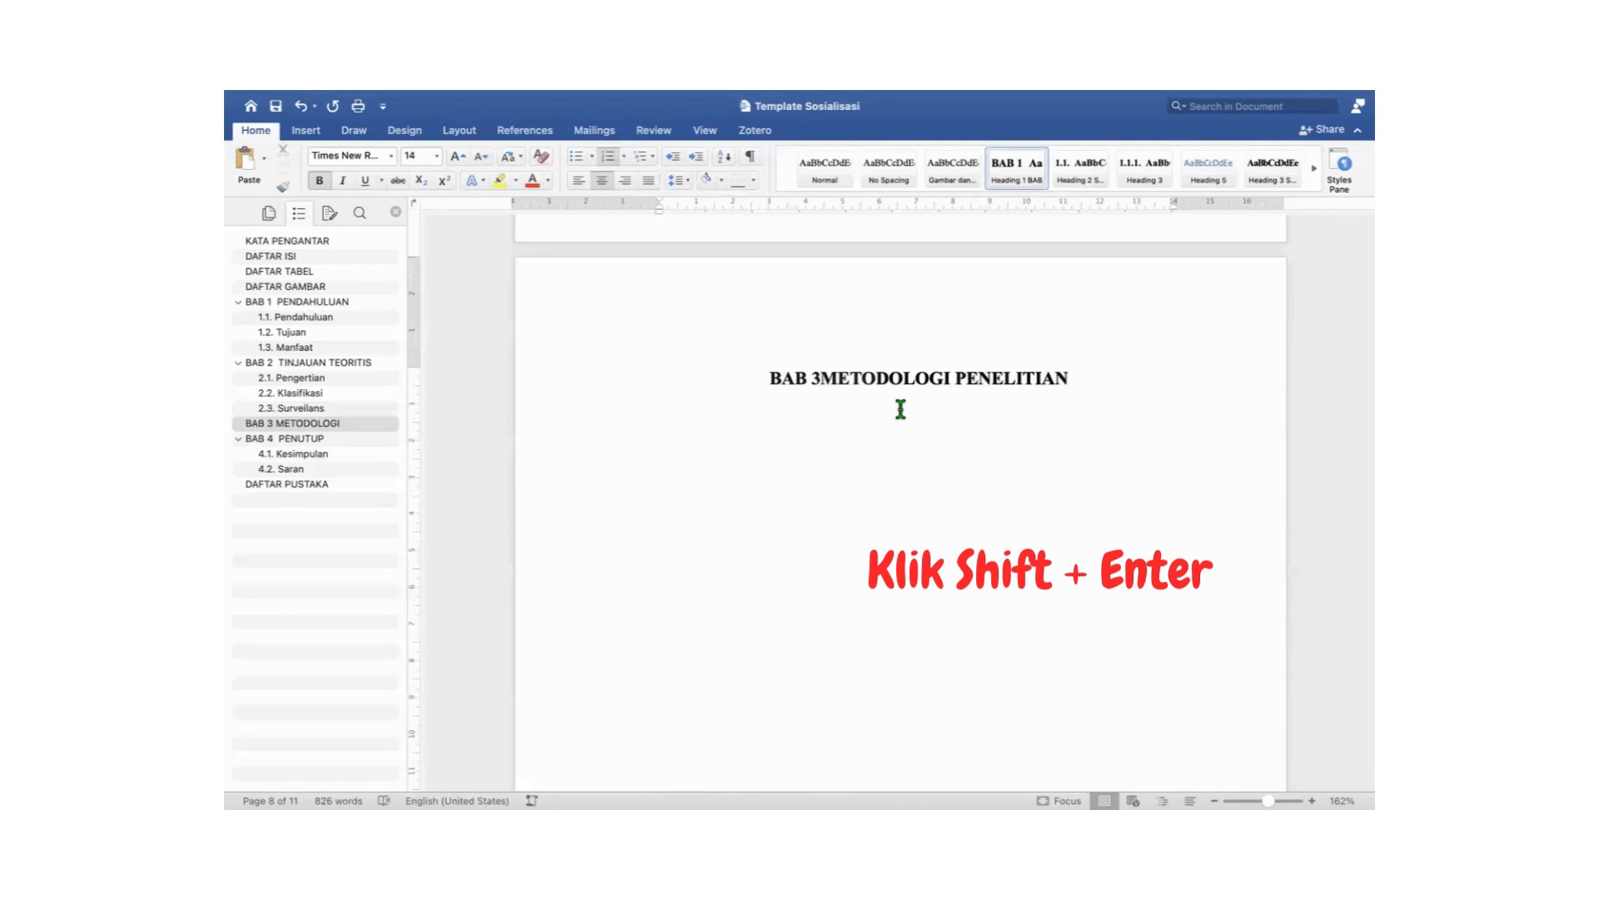
pyautogui.hotkey('shift', 'Return')
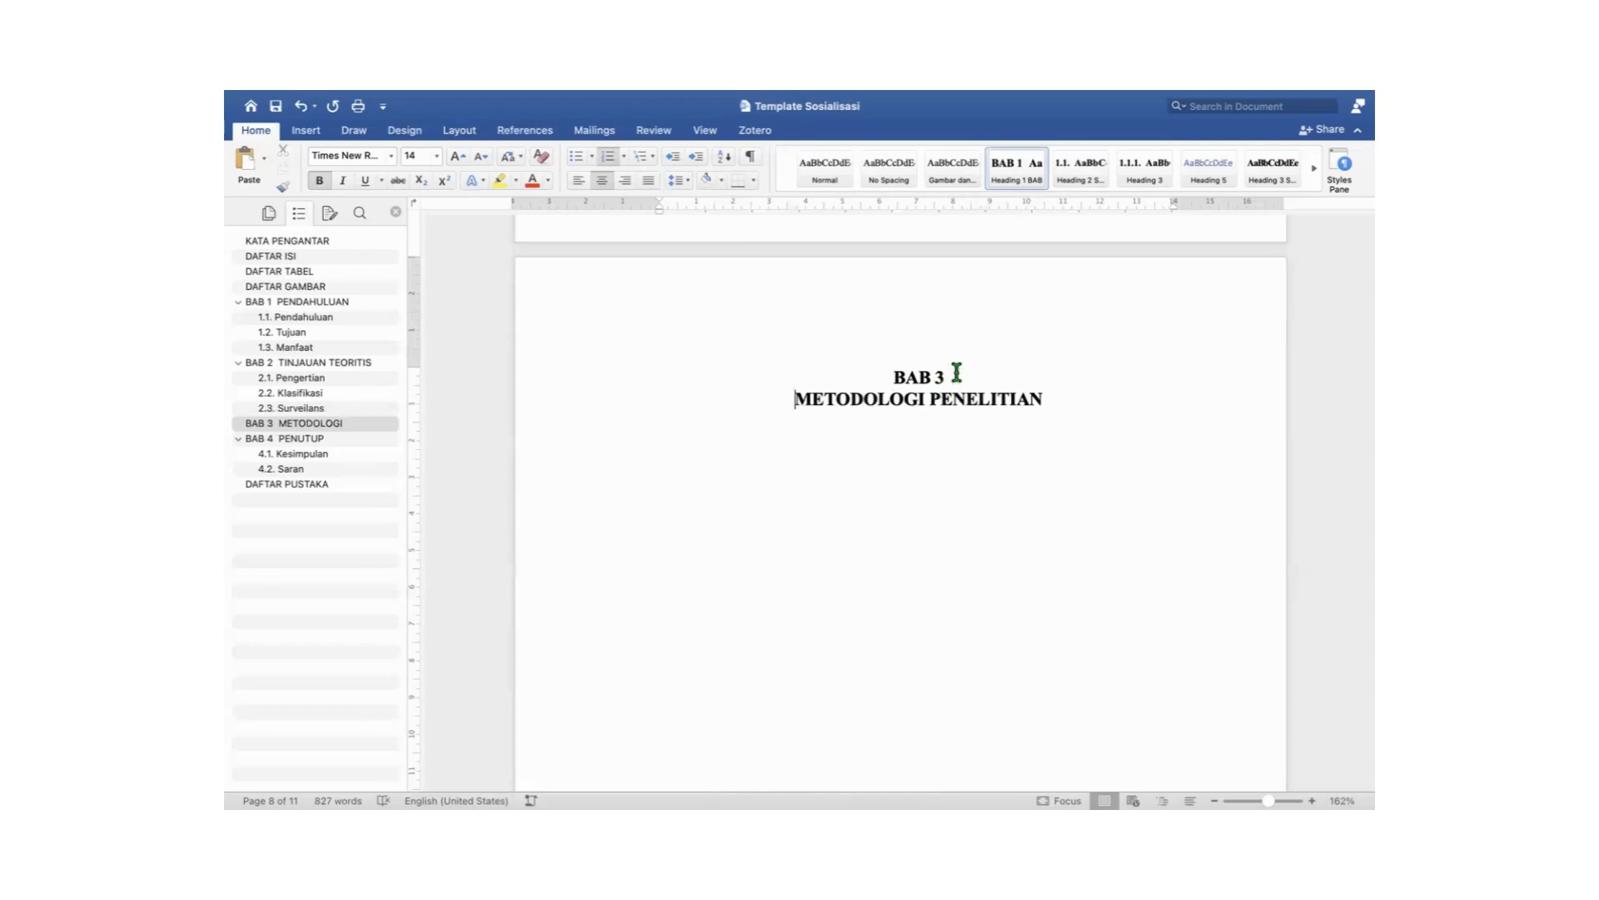
# Try a paragraph break instead of the line break after BAB 3, undo it, and restore the line break.
pyautogui.press('BackSpace')
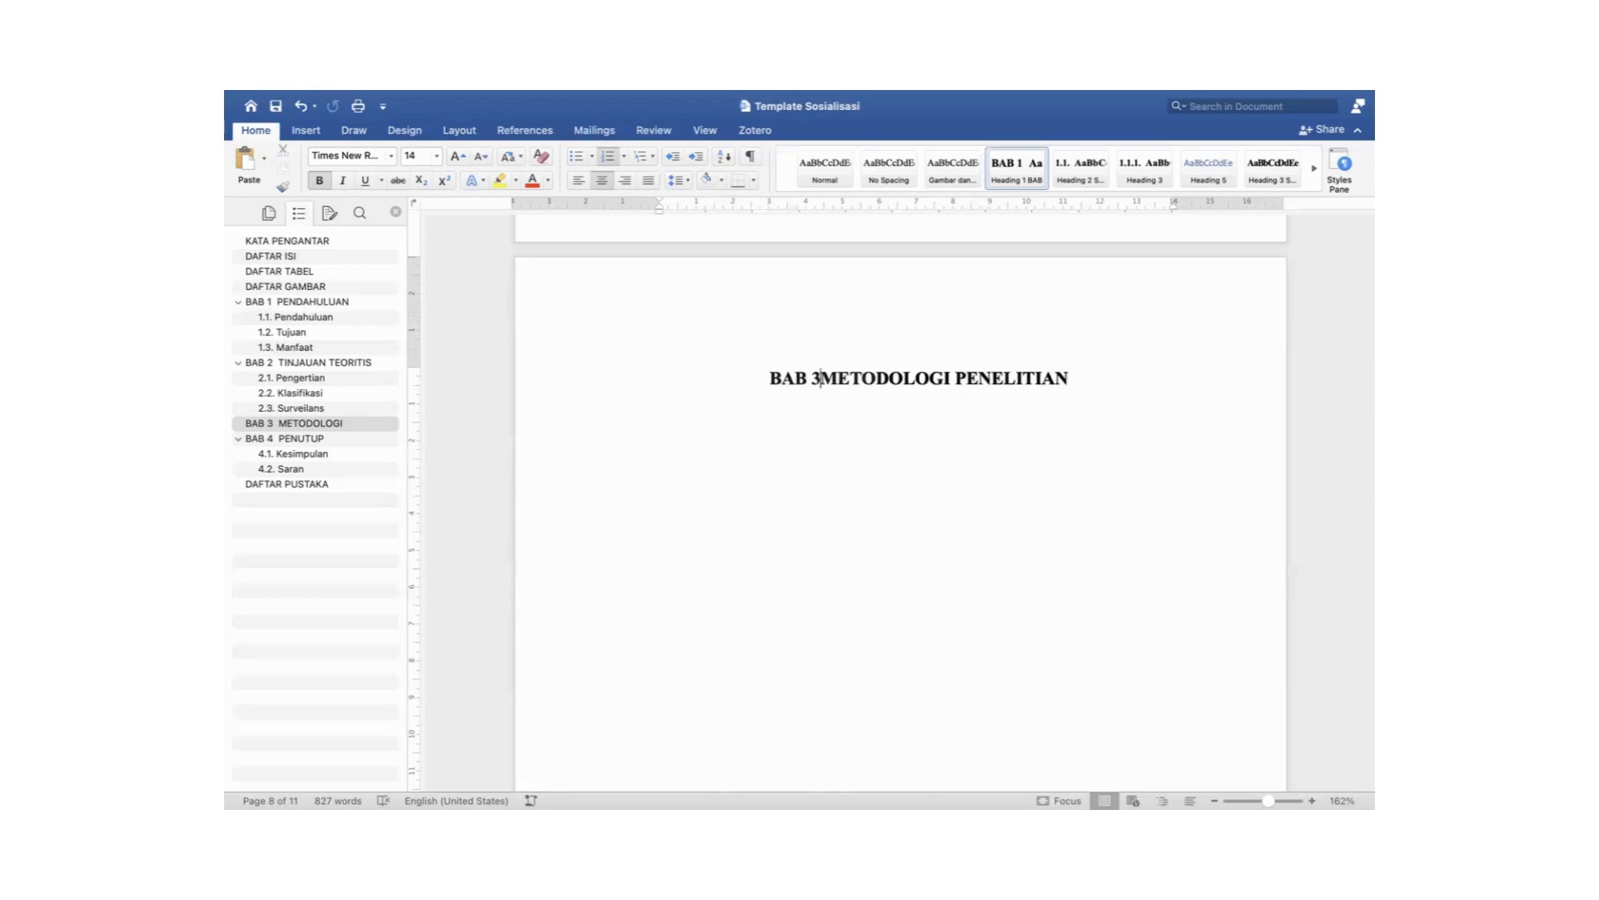
pyautogui.press('Return')
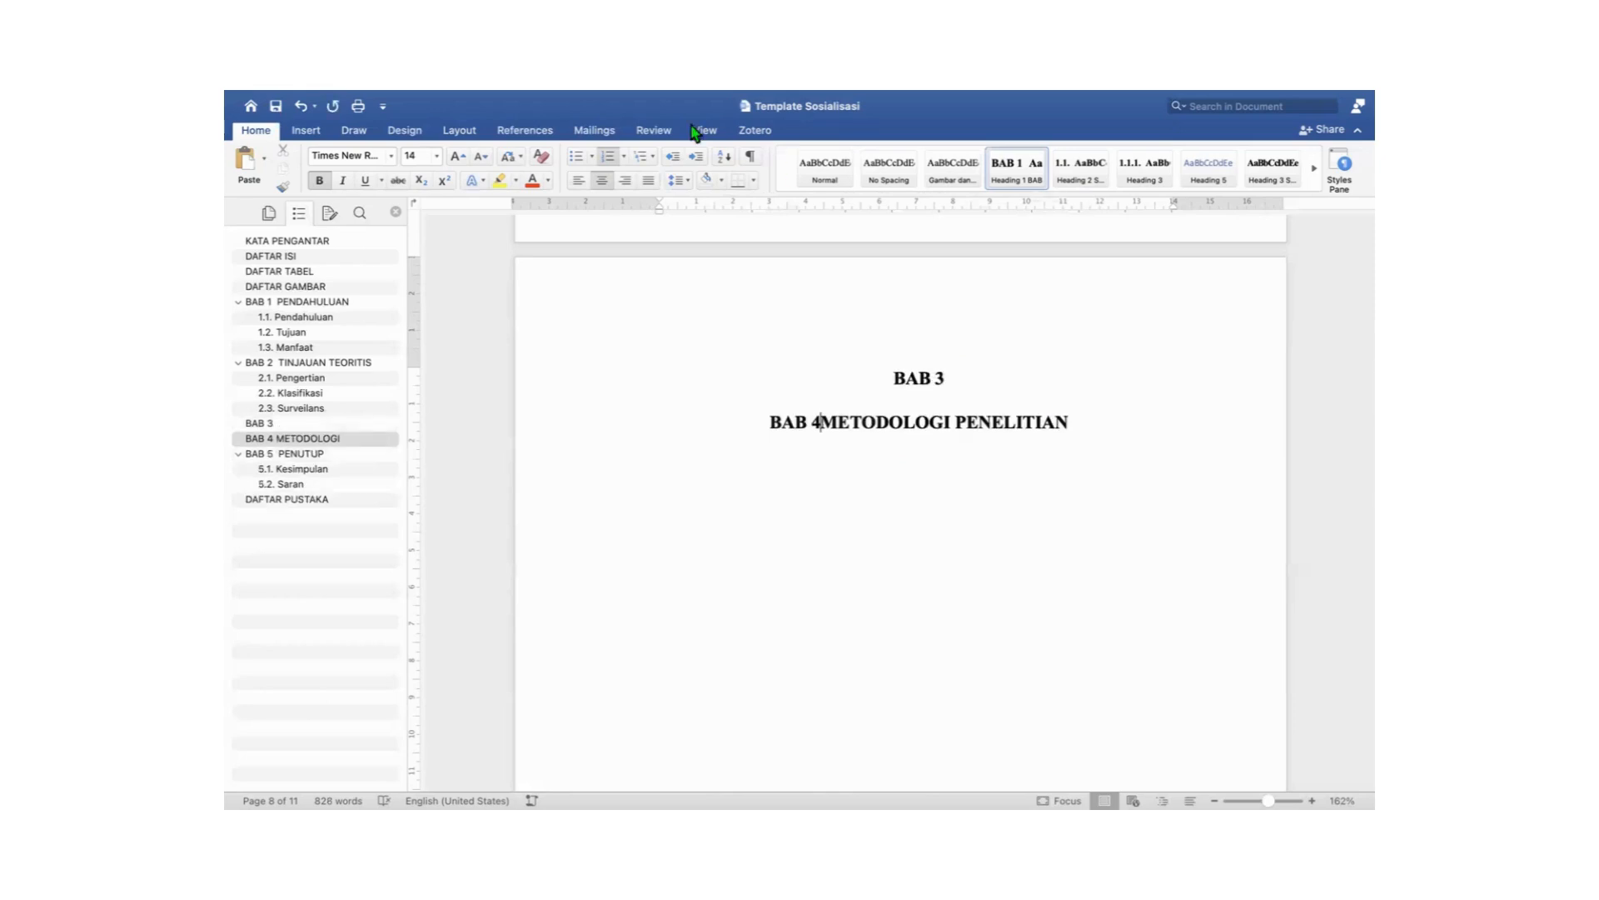
pyautogui.click(303, 106)
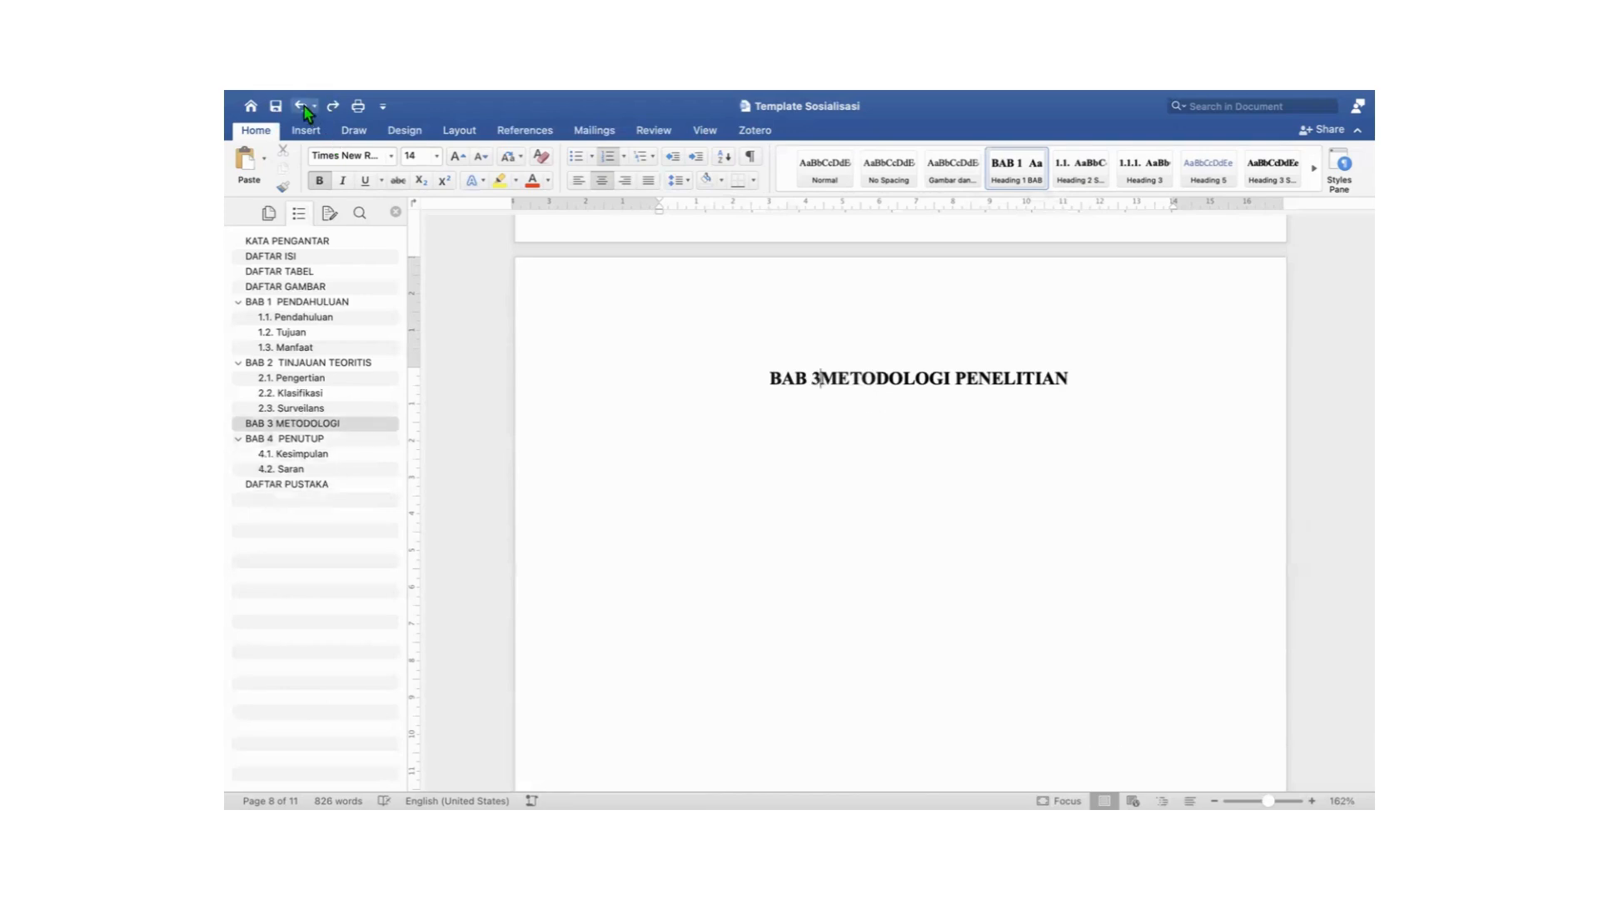
pyautogui.hotkey('shift', 'Return')
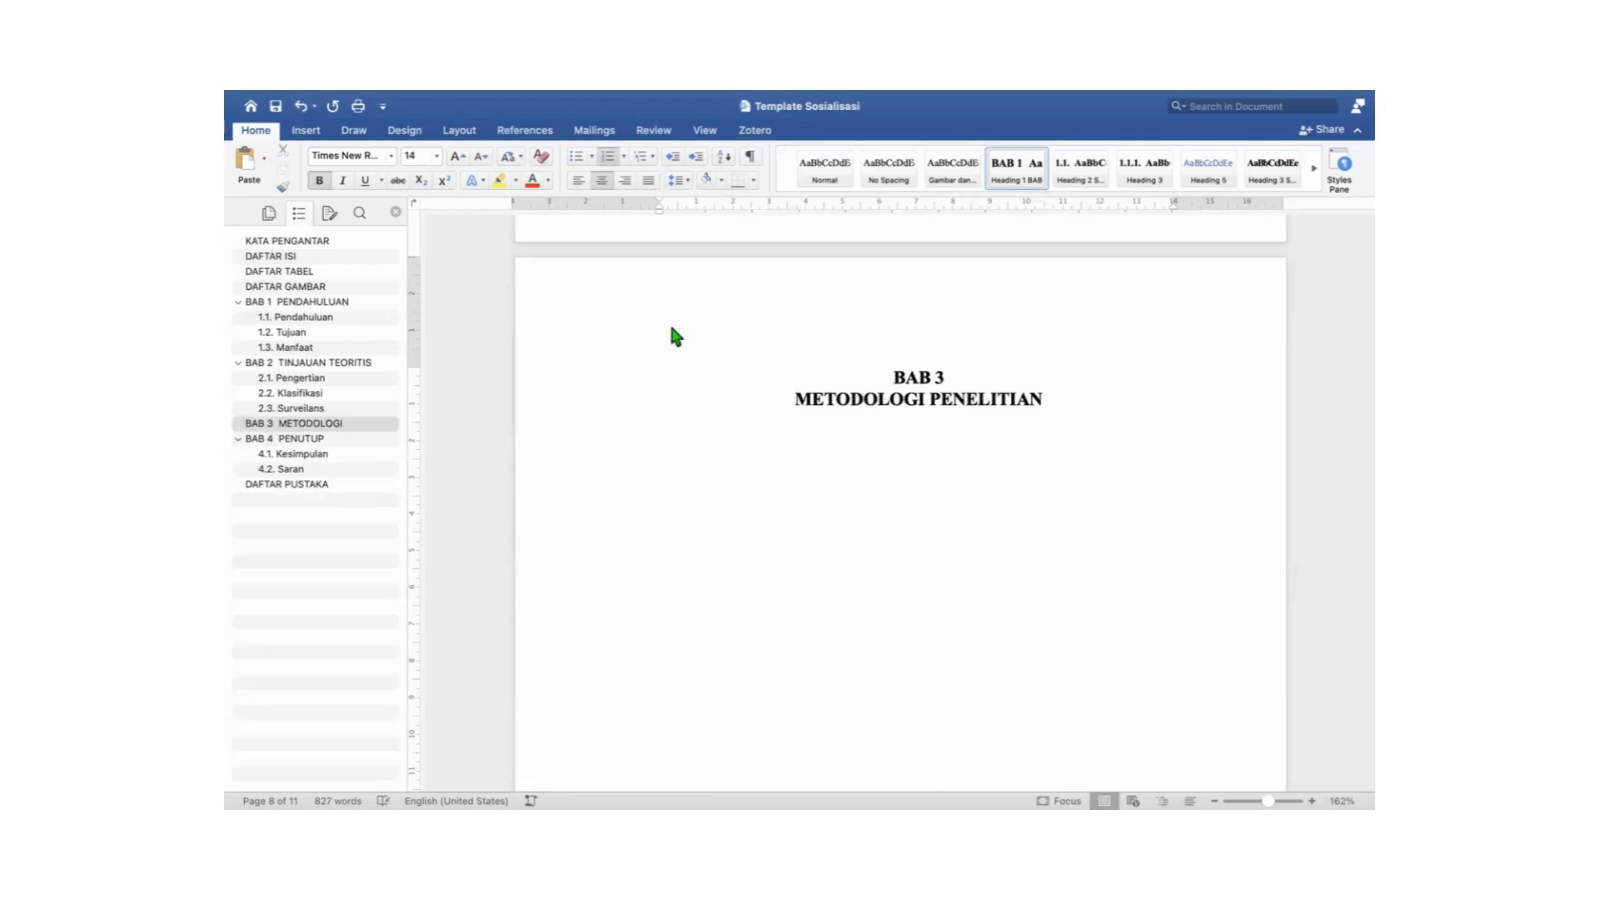
# Enter Desain Penelitian and Lokasi dan Tempat Penelitian as separate section titles below the BAB 3 title.
pyautogui.click(1056, 401)
pyautogui.press('Return')
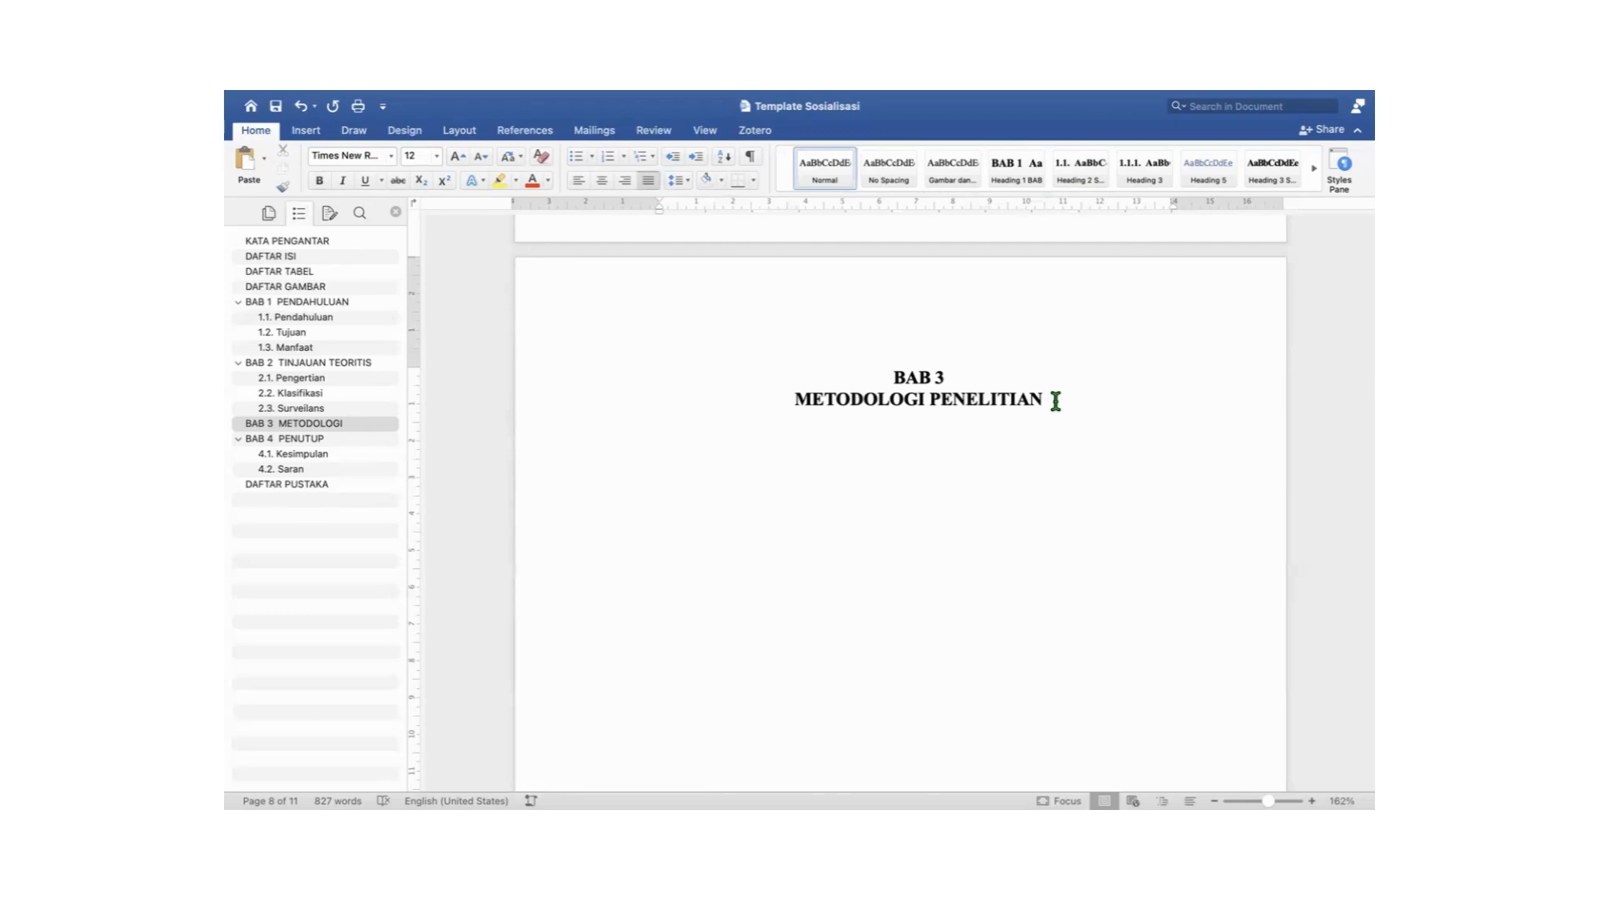
pyautogui.press('Return')
pyautogui.write('Desain Penelitian')
pyautogui.press('Return')
pyautogui.press('Return')
pyautogui.write('Lokasi dan')
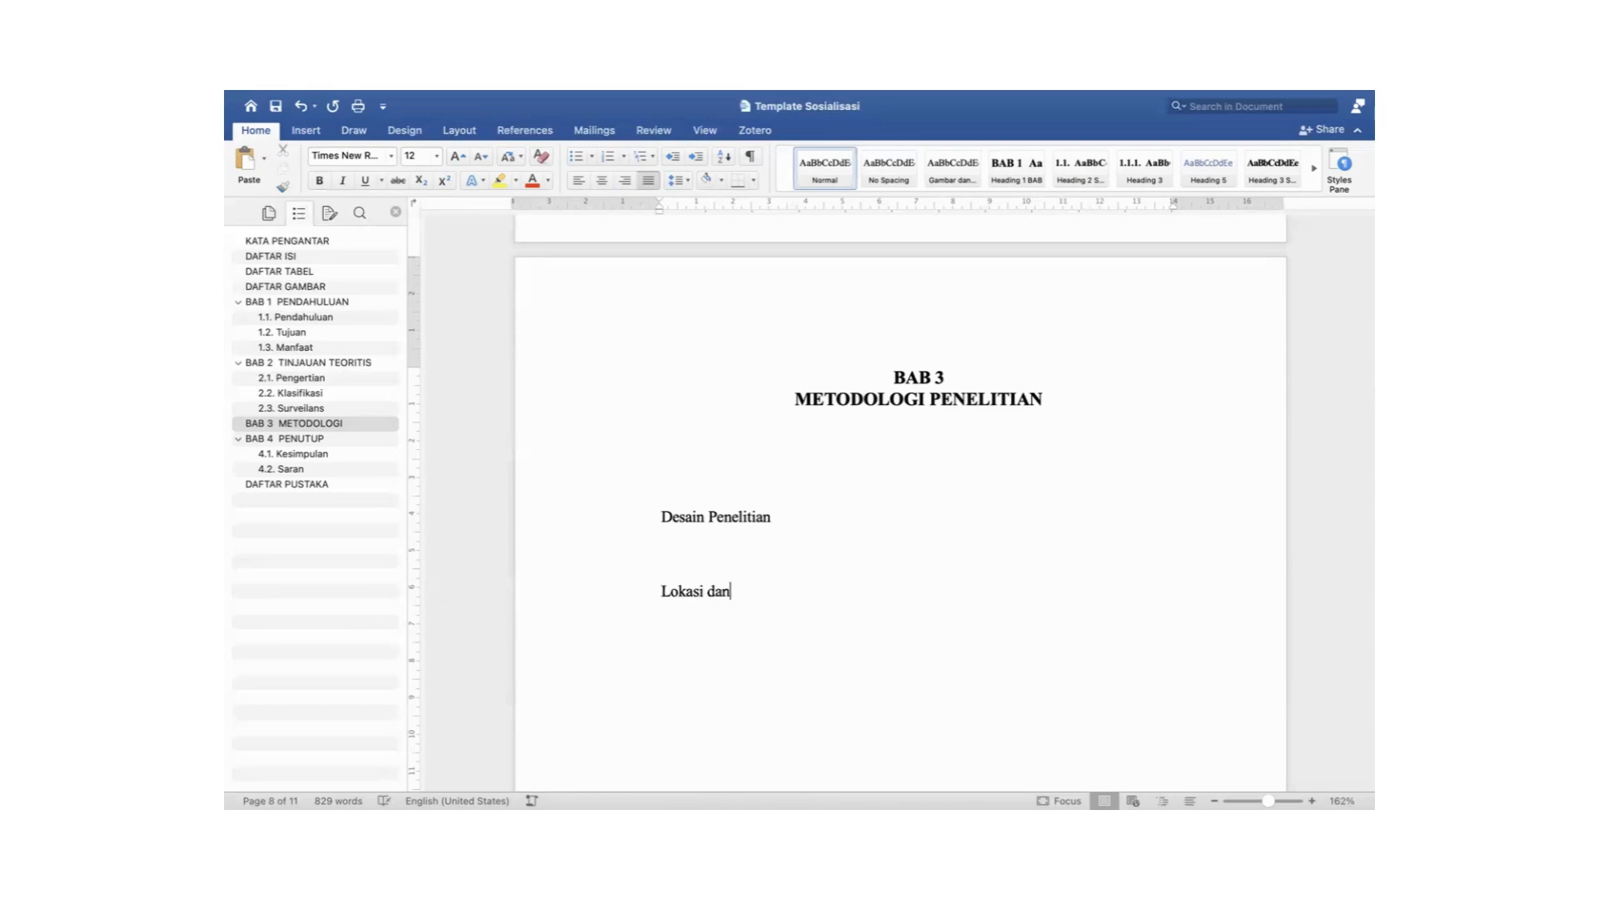
pyautogui.write(' T')
pyautogui.press('BackSpace')
pyautogui.write('TEmpa')
pyautogui.write('t Penelitian')
# Add the section titles Populasi dan Sampel, Alur Pengambilan Sampel and Definisi Operasional below Lokasi dan Tempat Penelitian.
pyautogui.write(' Po')
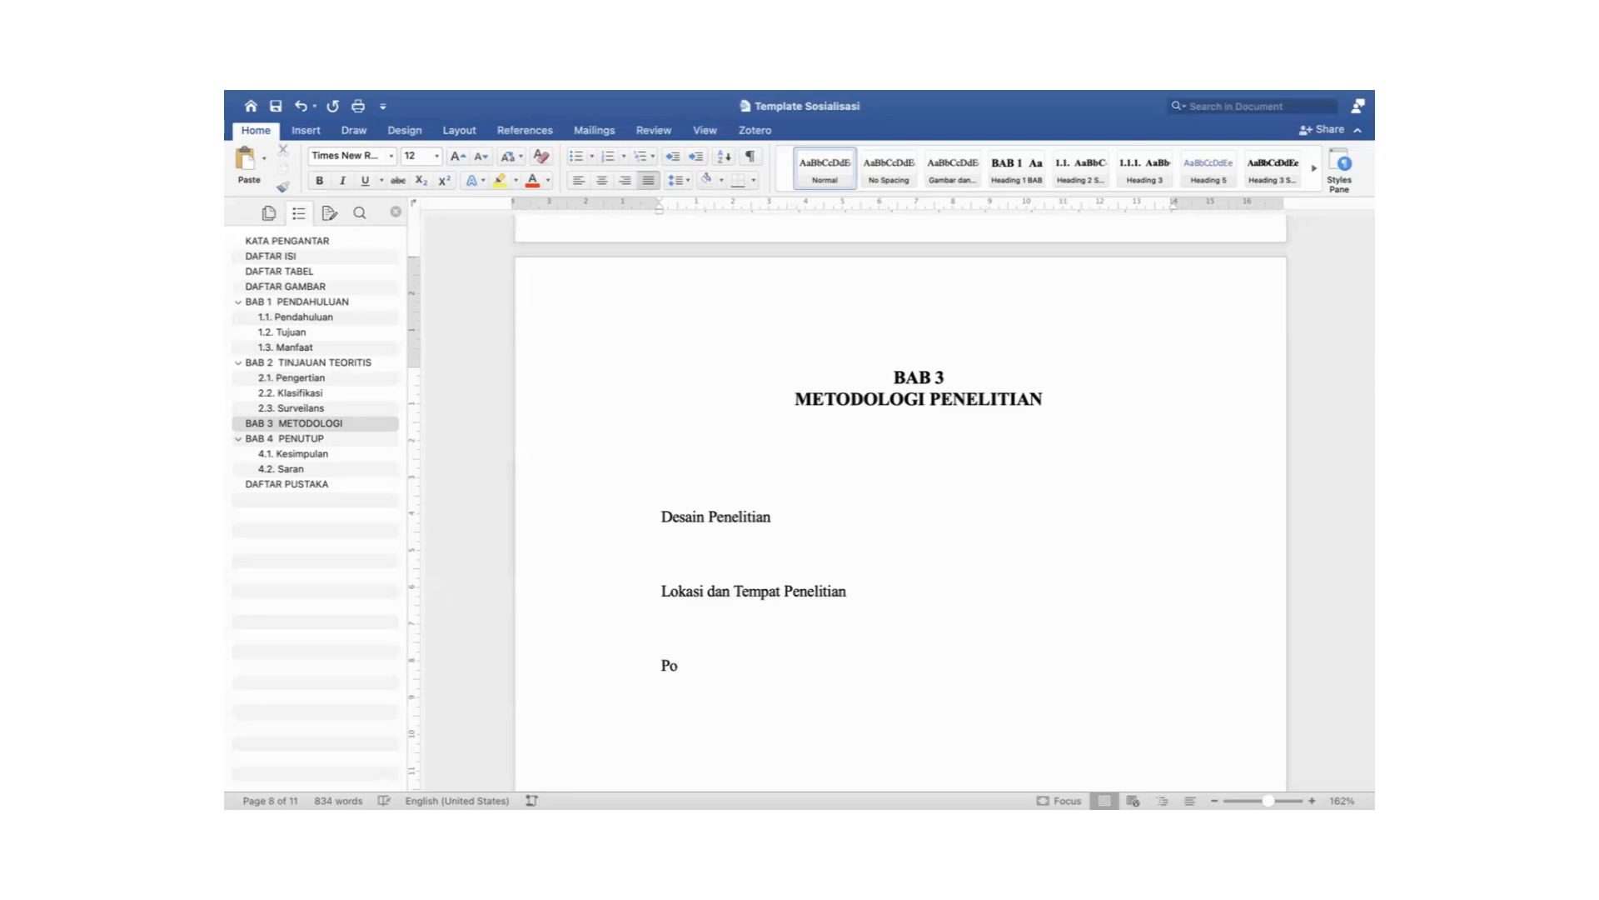
pyautogui.write('pulasi dan')
pyautogui.write('Sampel')
pyautogui.scroll(-2, 1158, 404)
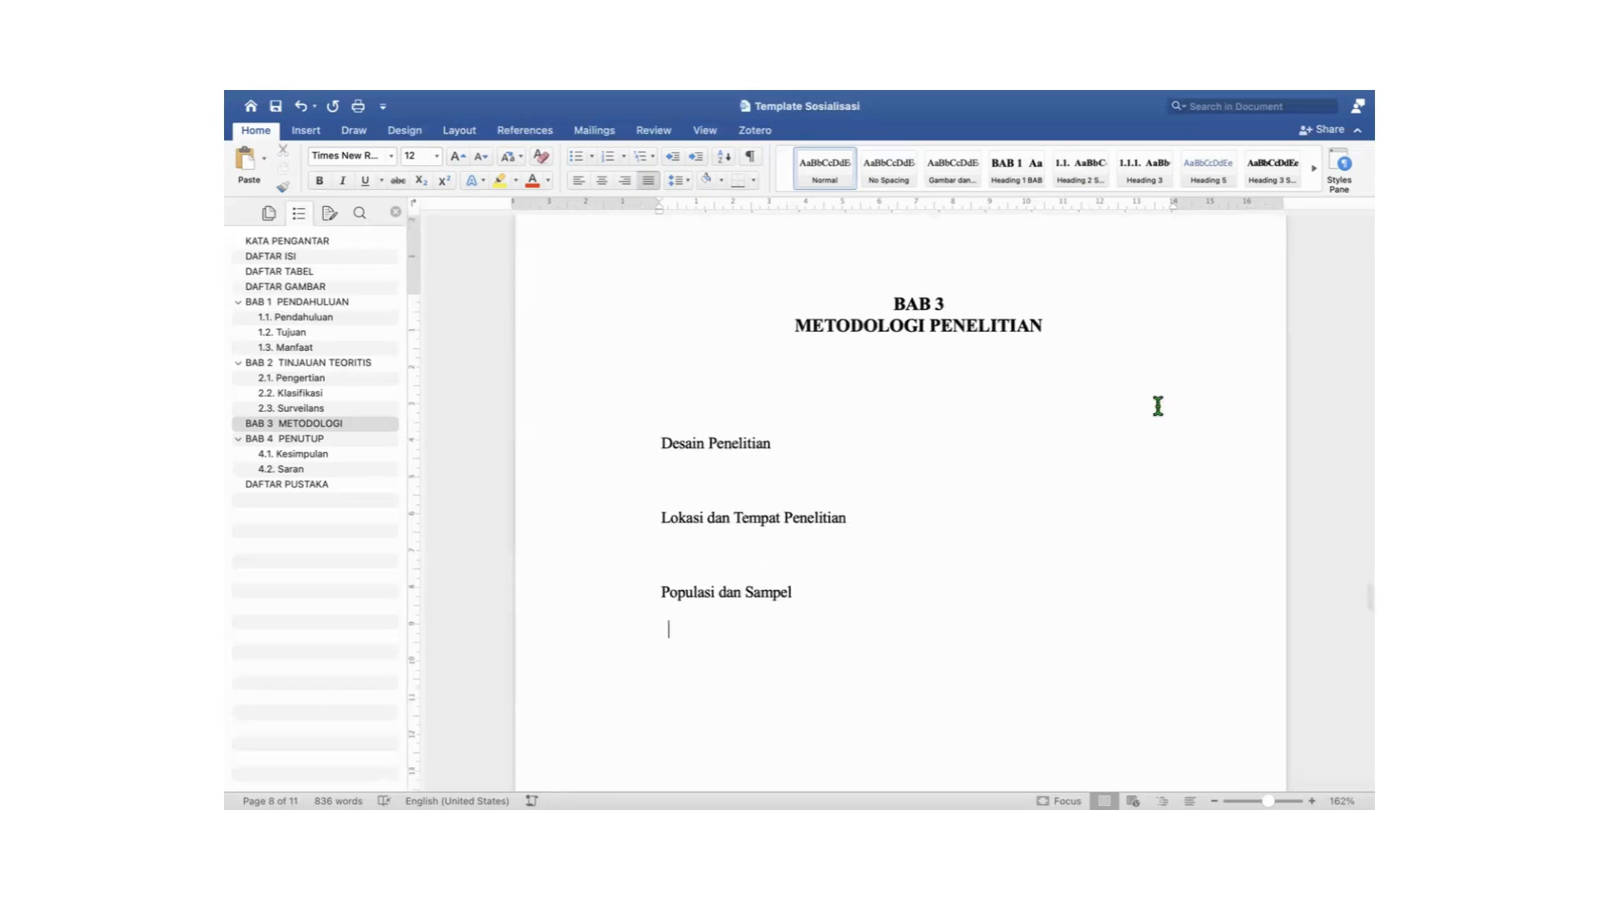
pyautogui.write('Definisi Operasional')
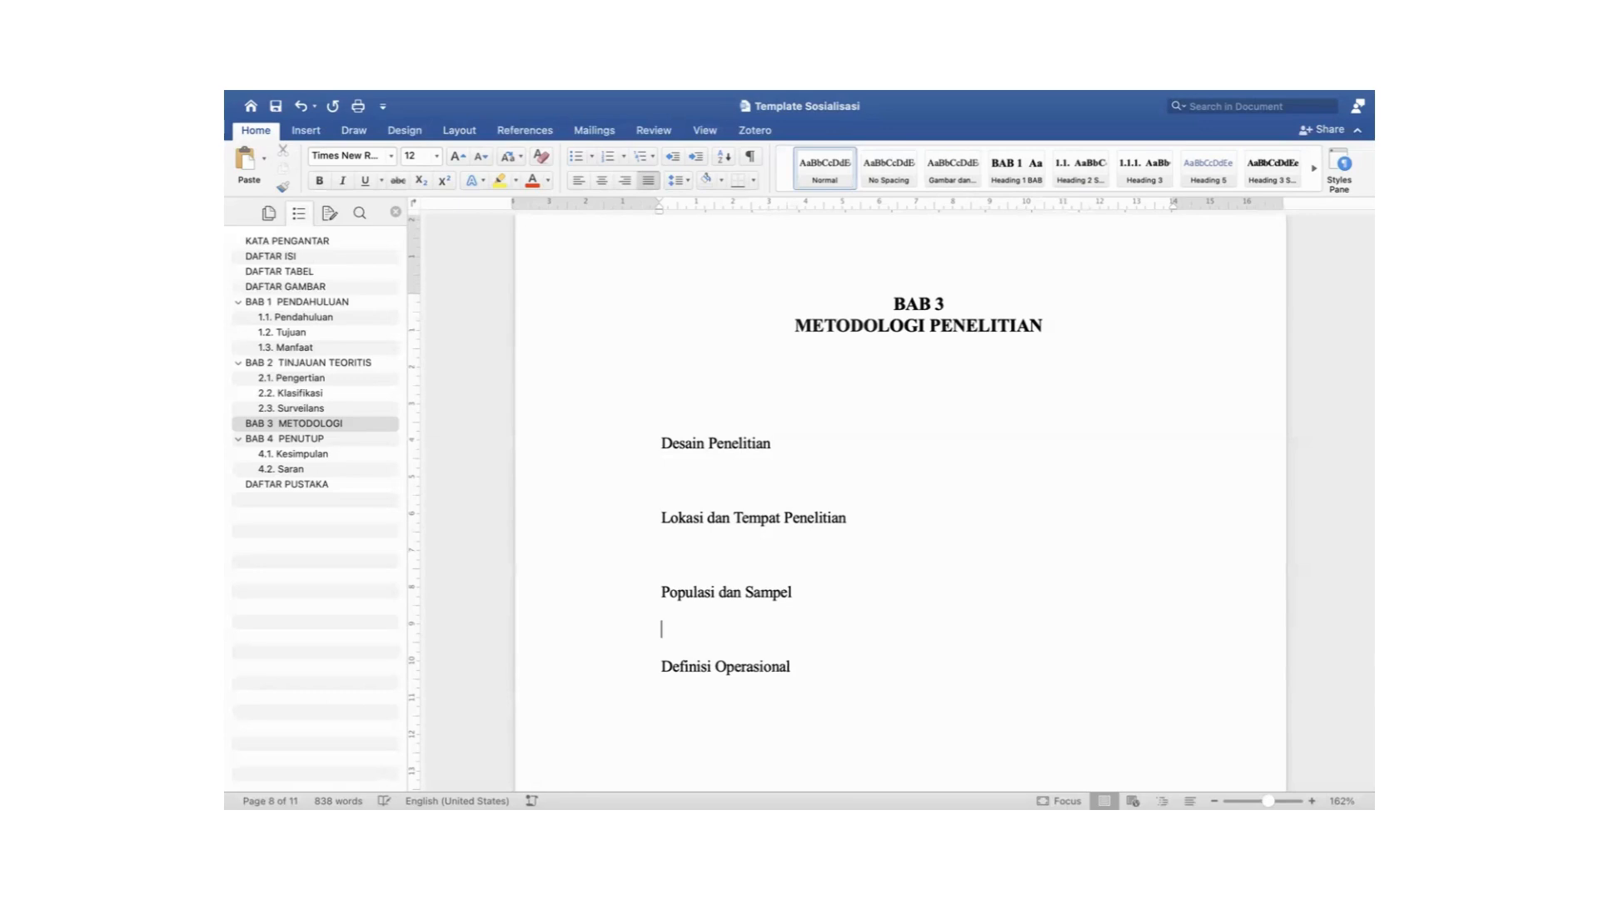
pyautogui.write('Alur Pengambilan Sampel')
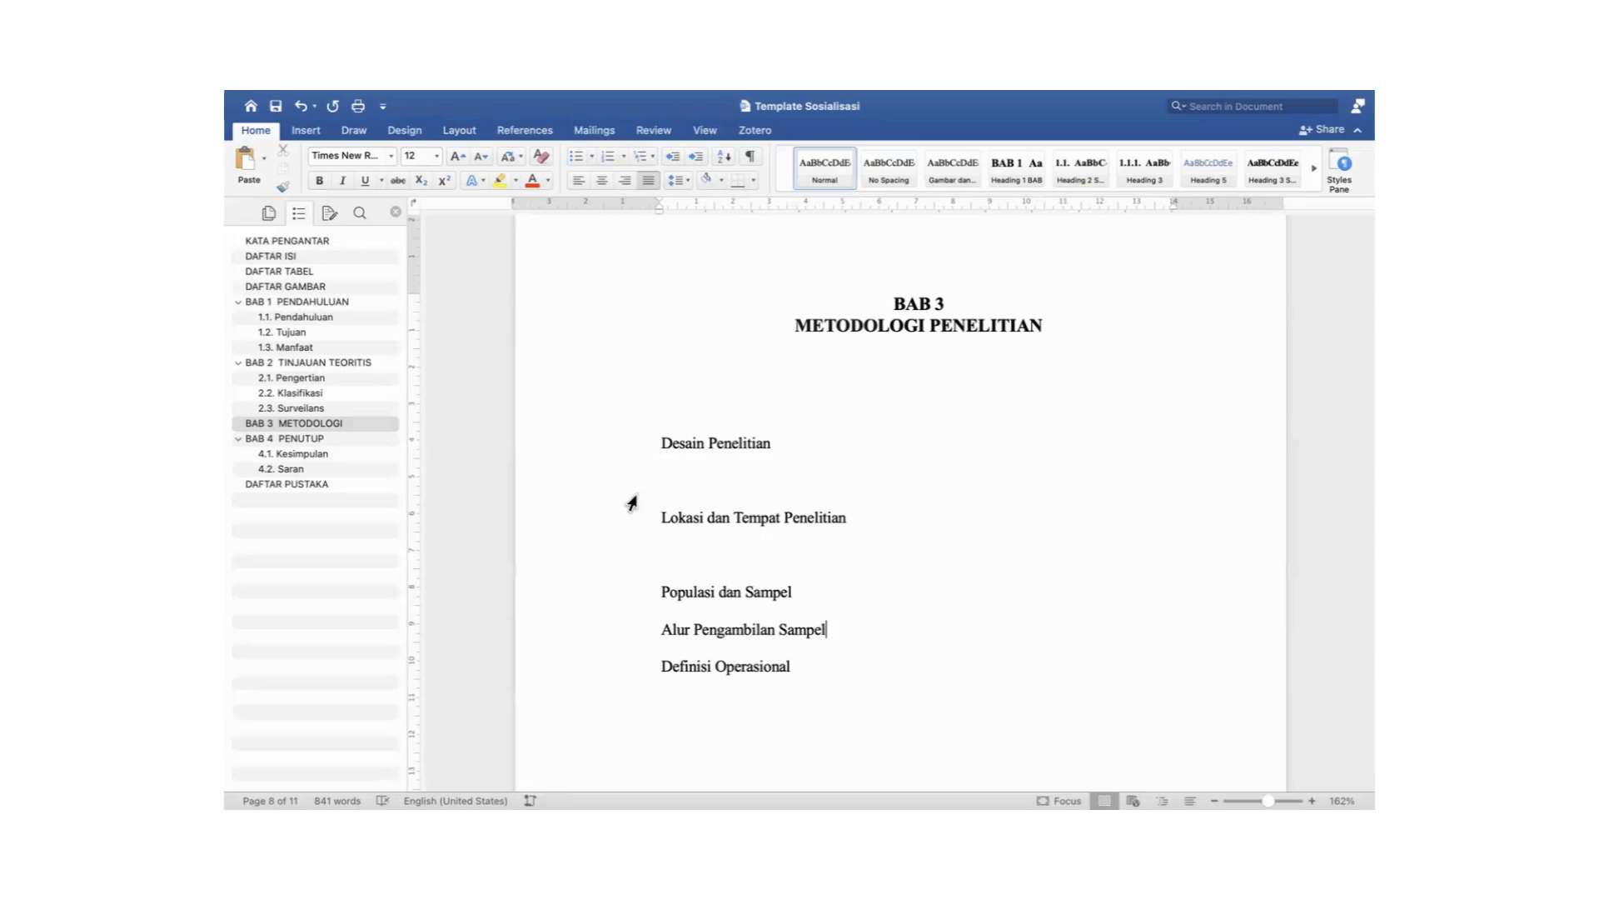
# Remove the empty lines above the first three section titles and apply the Heading 2 style to all five titles.
pyautogui.click(616, 412)
pyautogui.press('BackSpace')
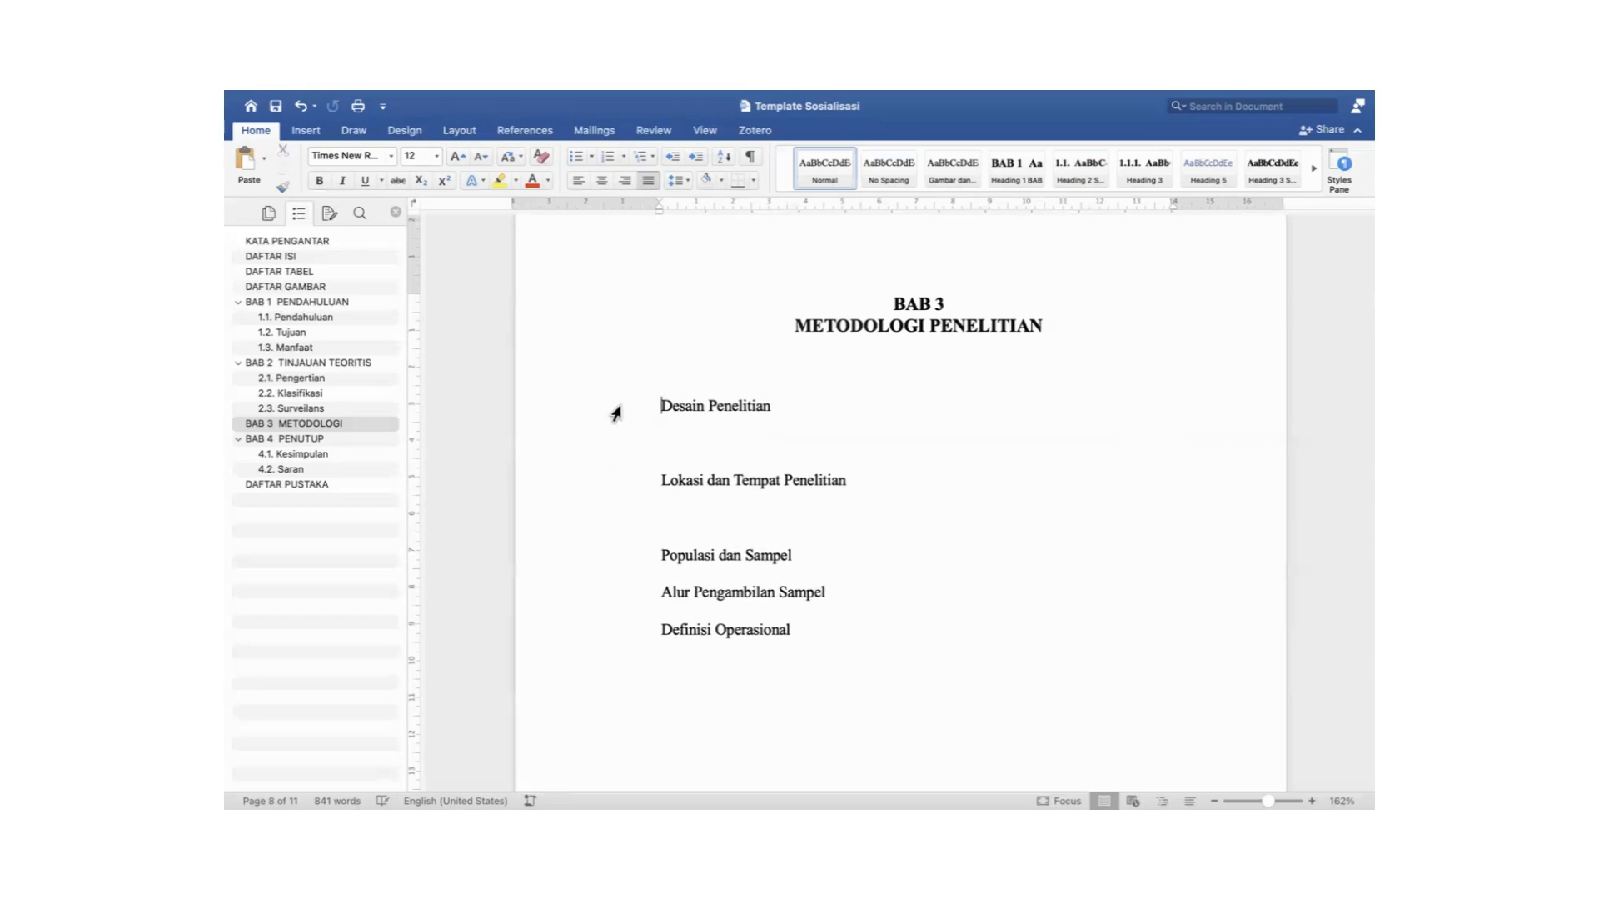
pyautogui.click(601, 450)
pyautogui.press('BackSpace')
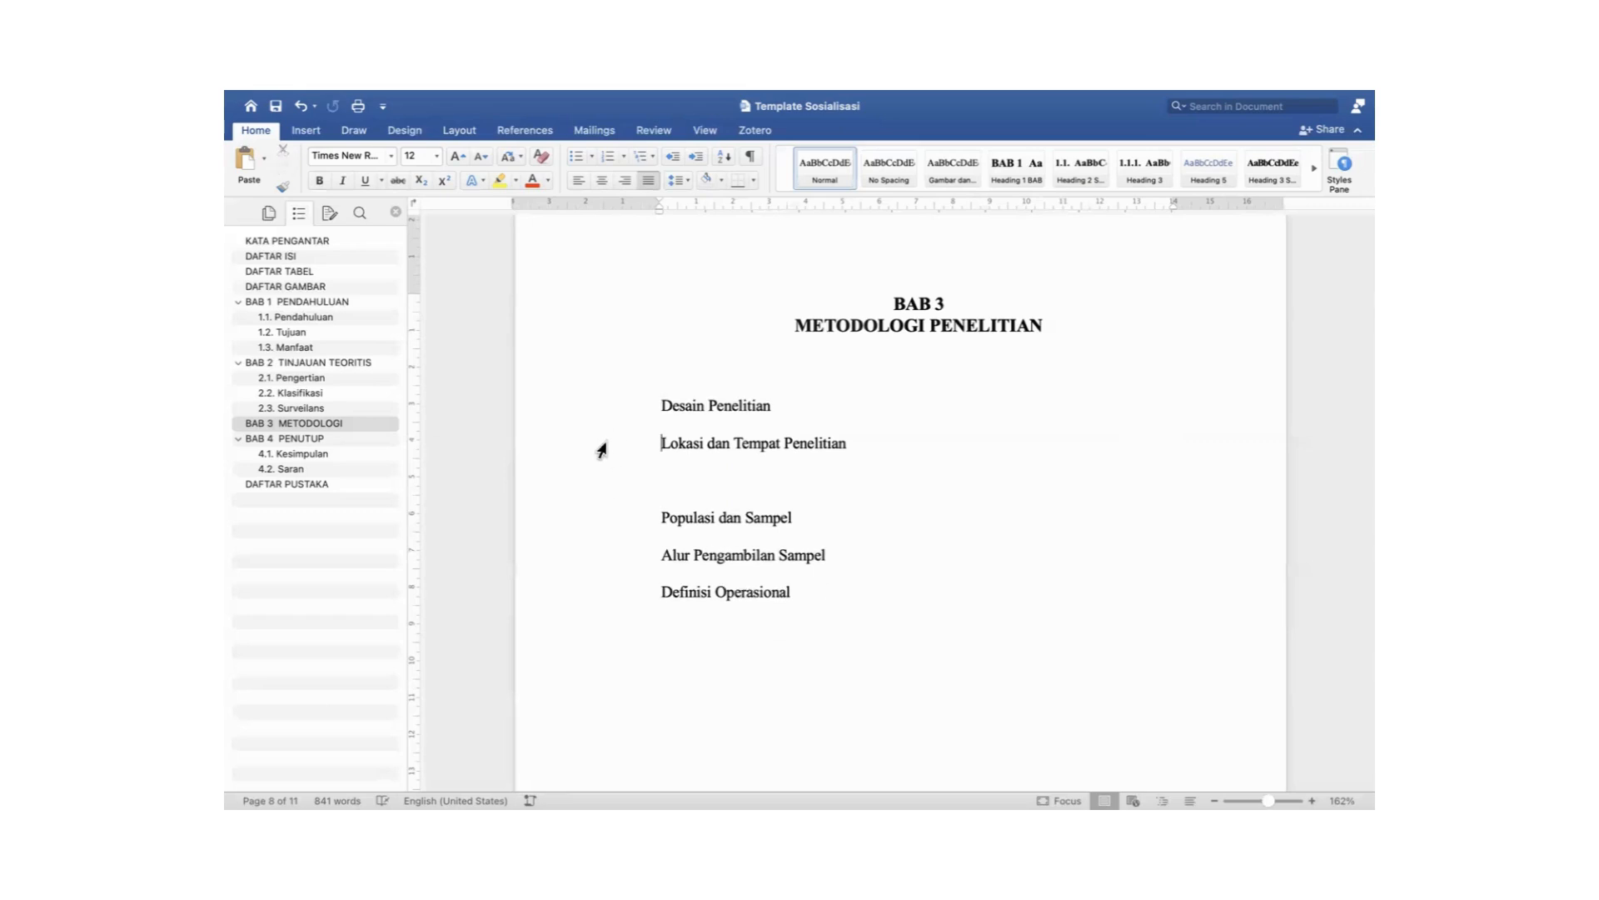
pyautogui.click(605, 502)
pyautogui.press('BackSpace')
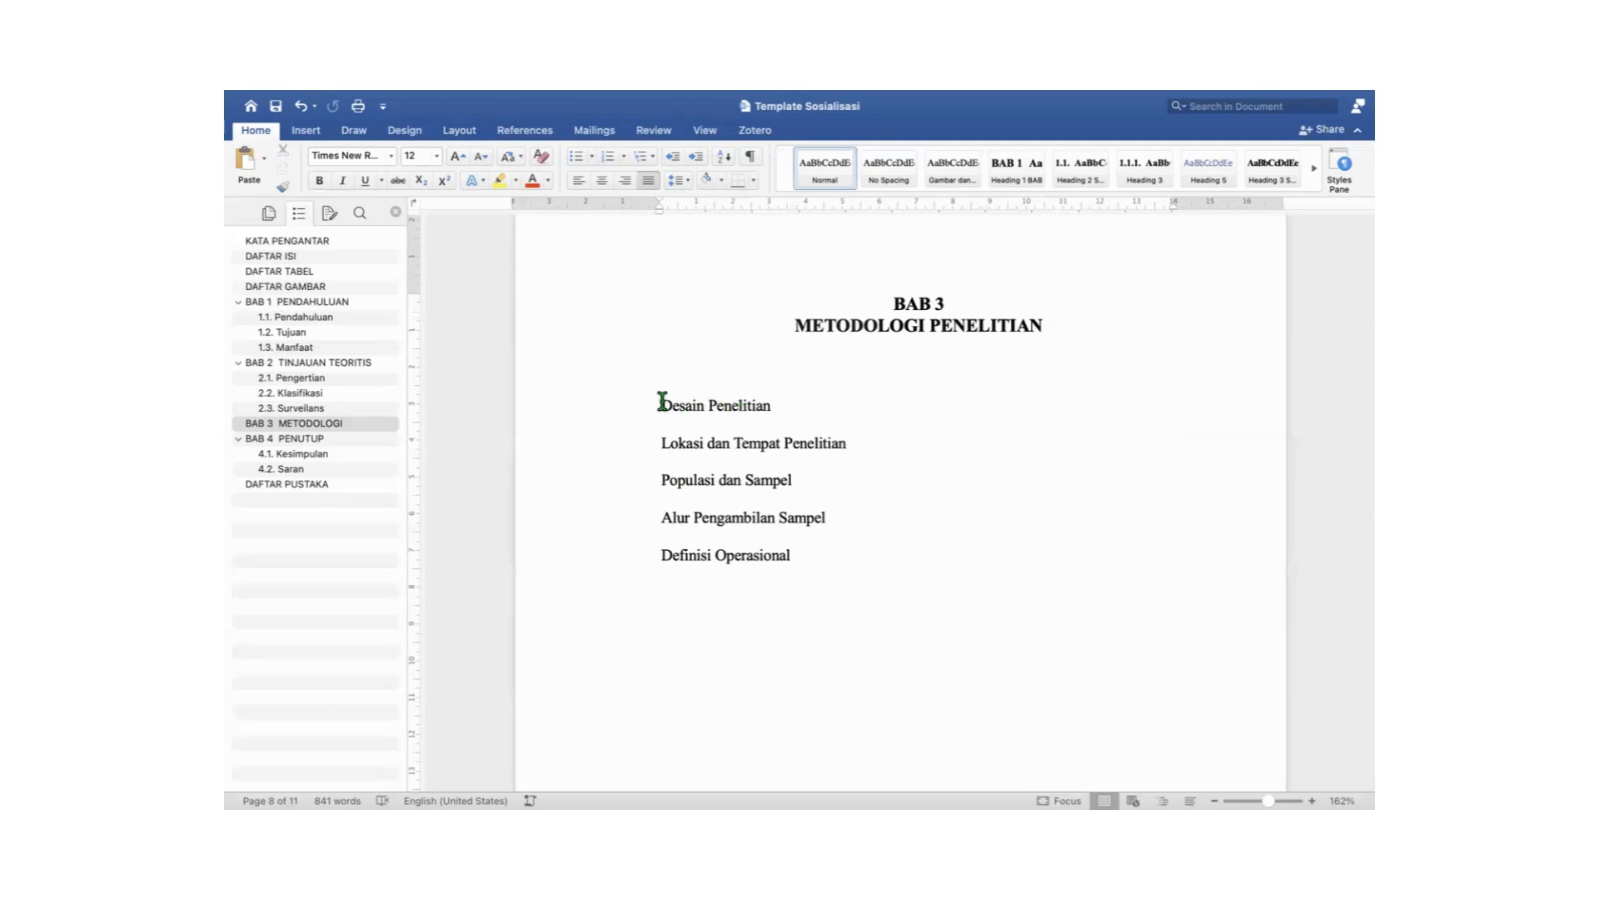
pyautogui.moveTo(662, 402); pyautogui.dragTo(817, 561)
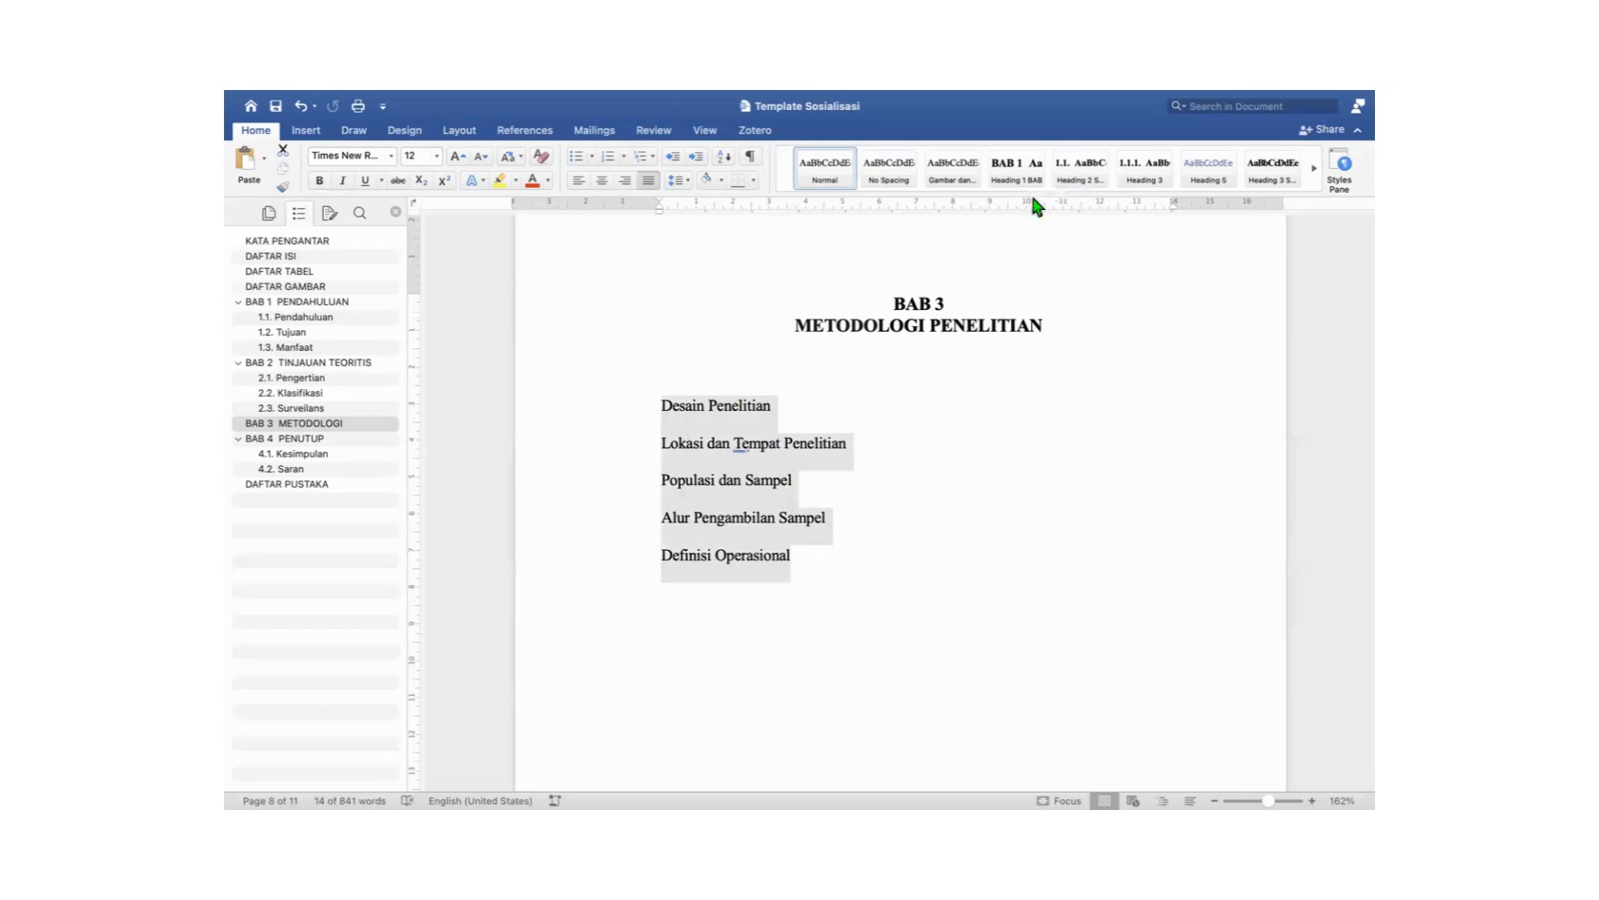
pyautogui.click(1080, 171)
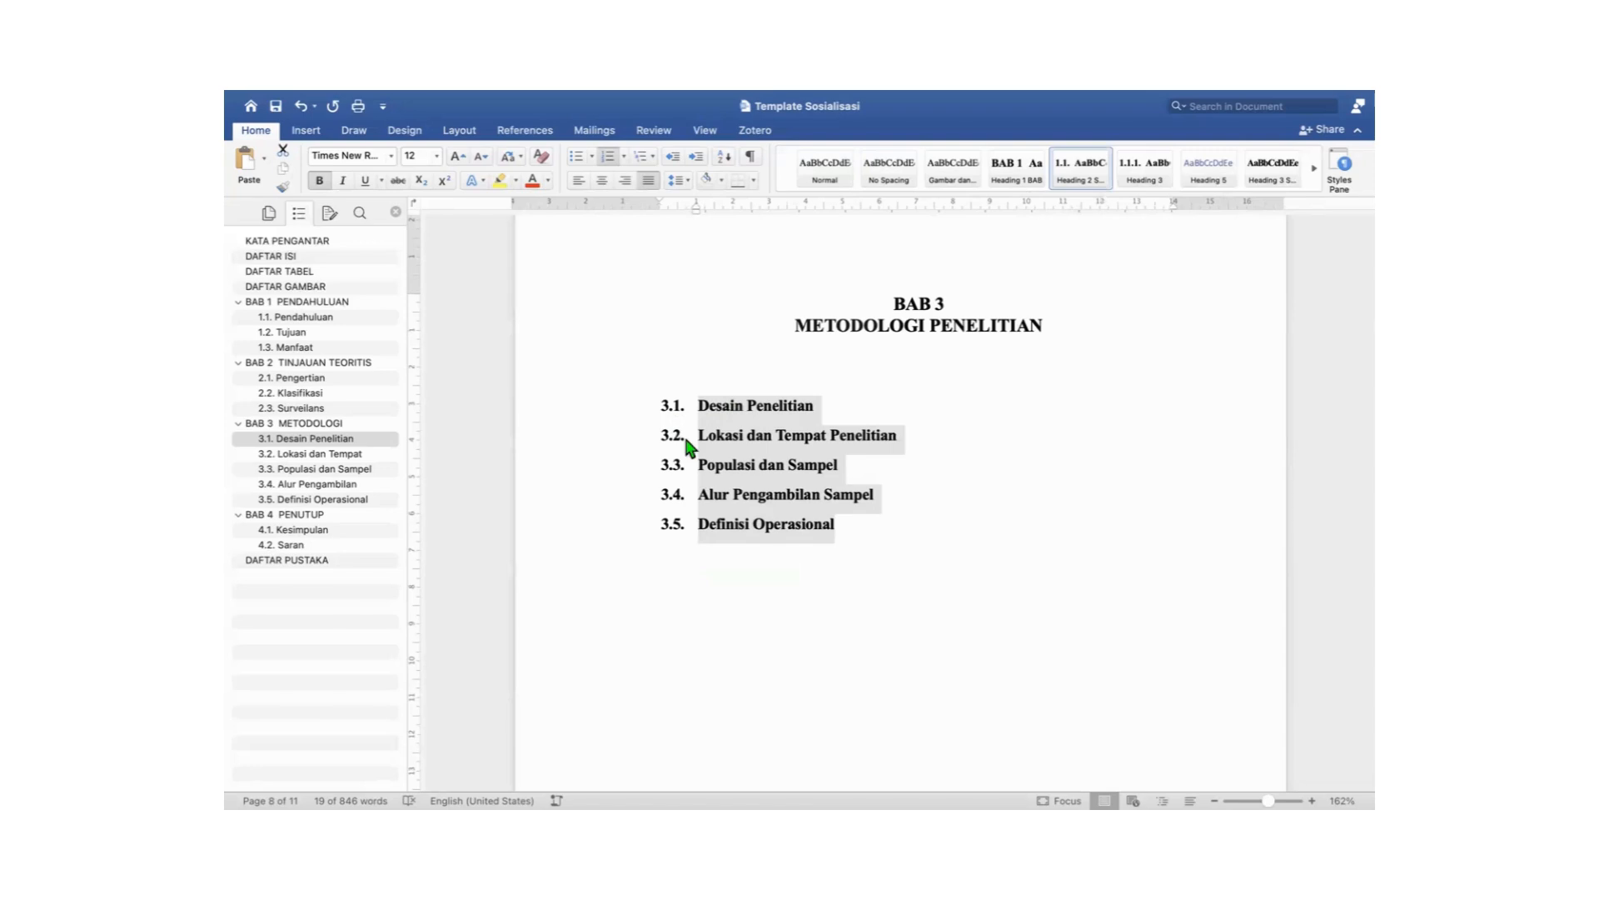
# Enter Populasi and Sampel as two separate paragraphs directly below section 3.3 Populasi dan Sampel.
pyautogui.click(307, 367)
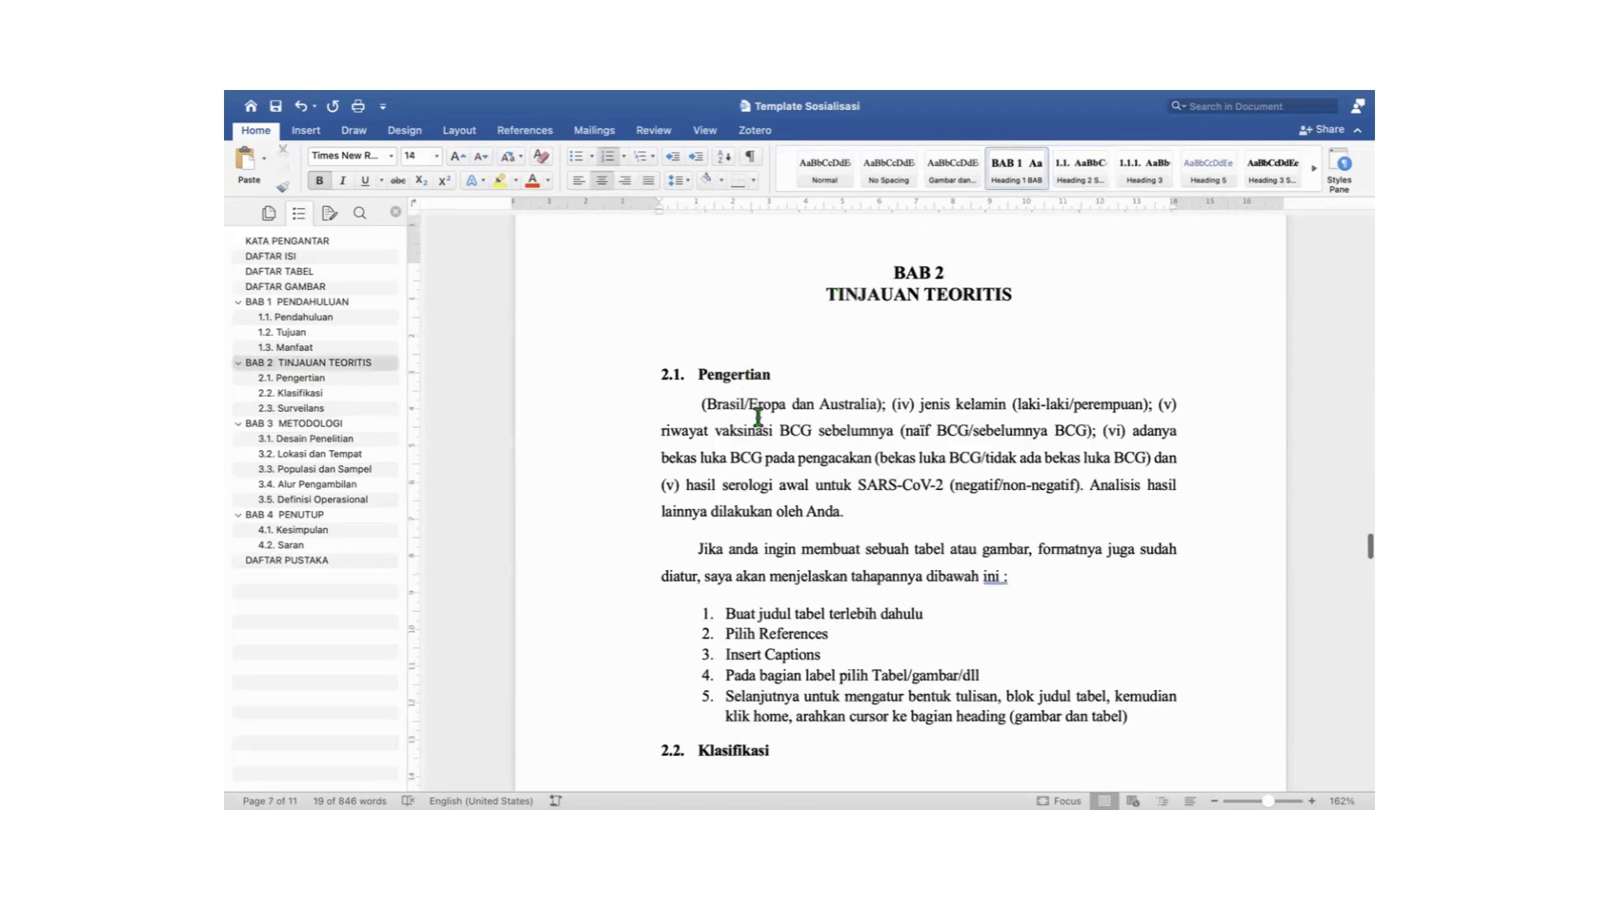
pyautogui.scroll(-5, 758, 417)
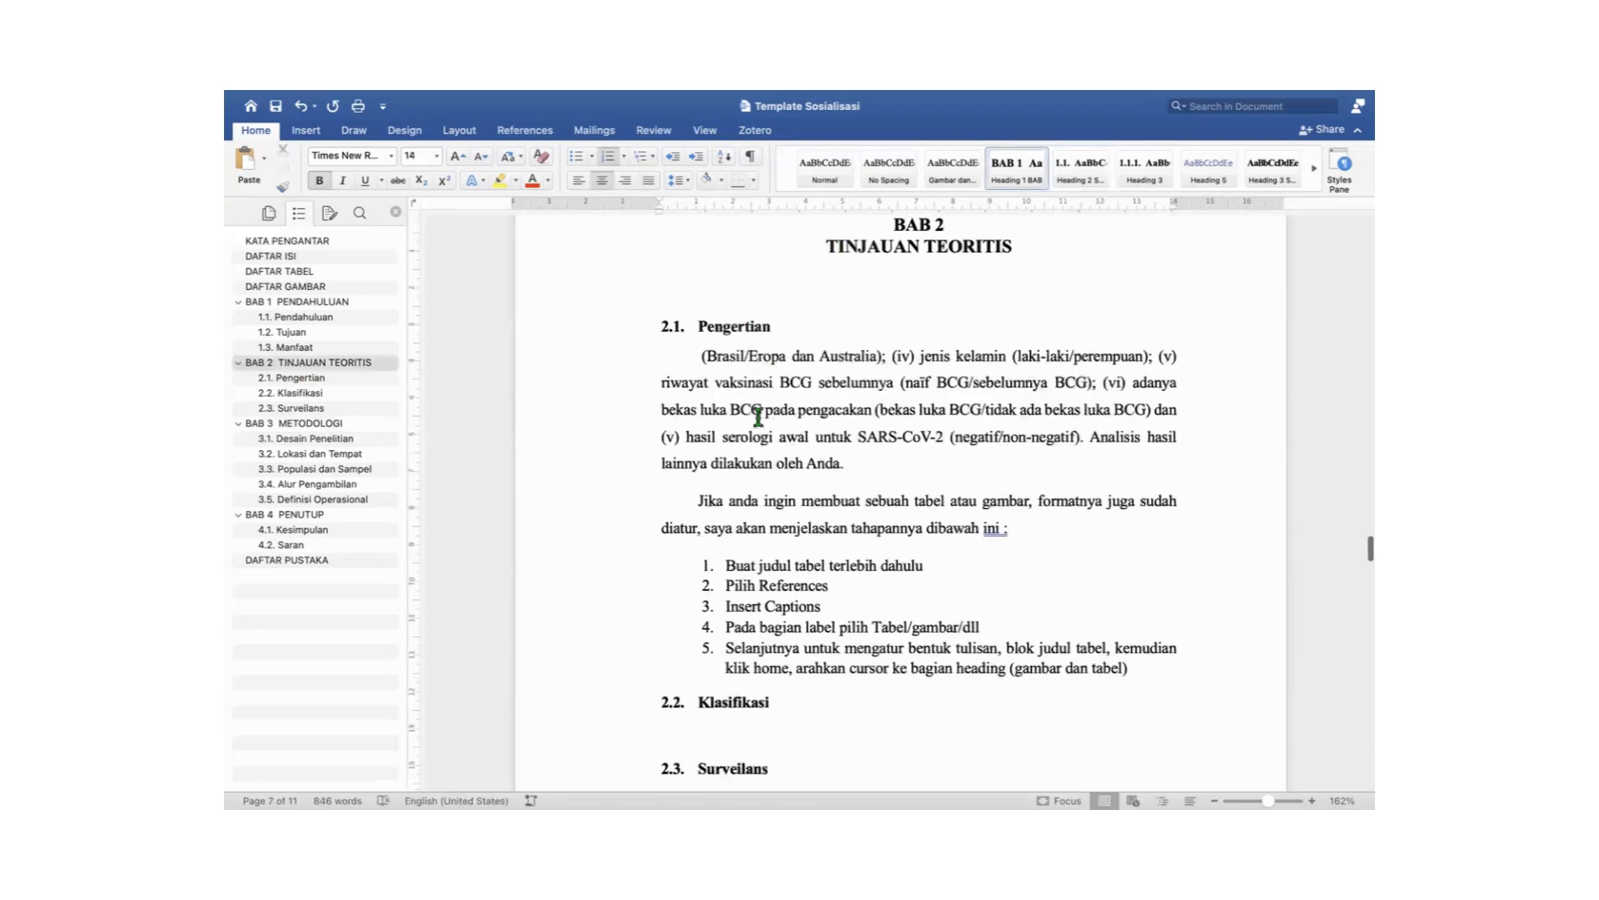
pyautogui.click(292, 466)
pyautogui.scroll(4, 721, 421)
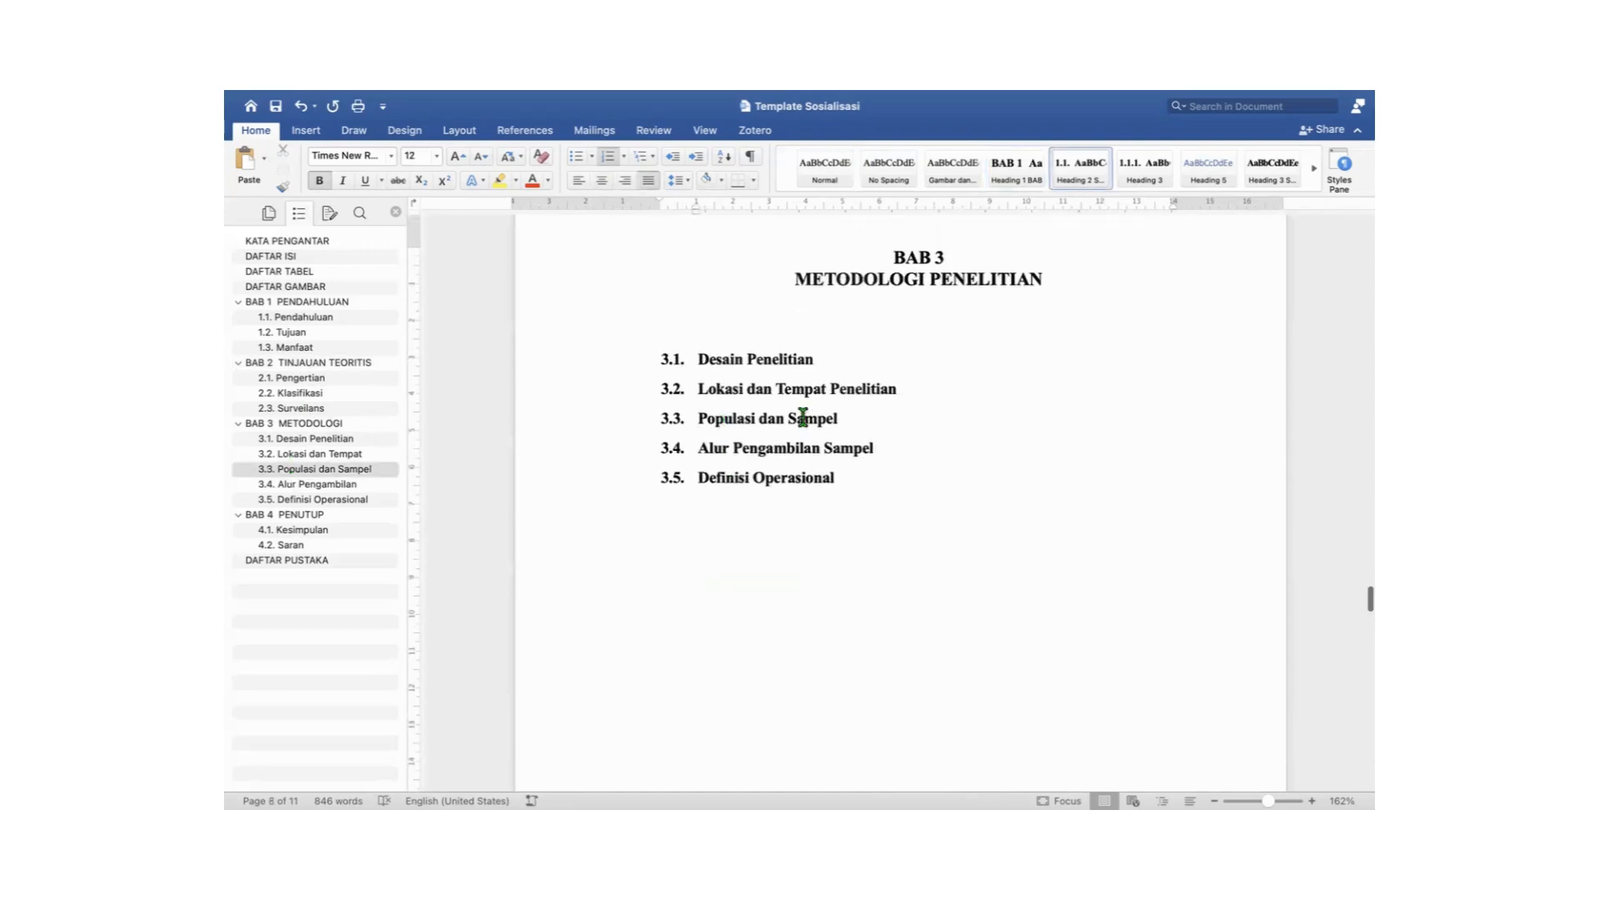
pyautogui.click(867, 419)
pyautogui.press('Return')
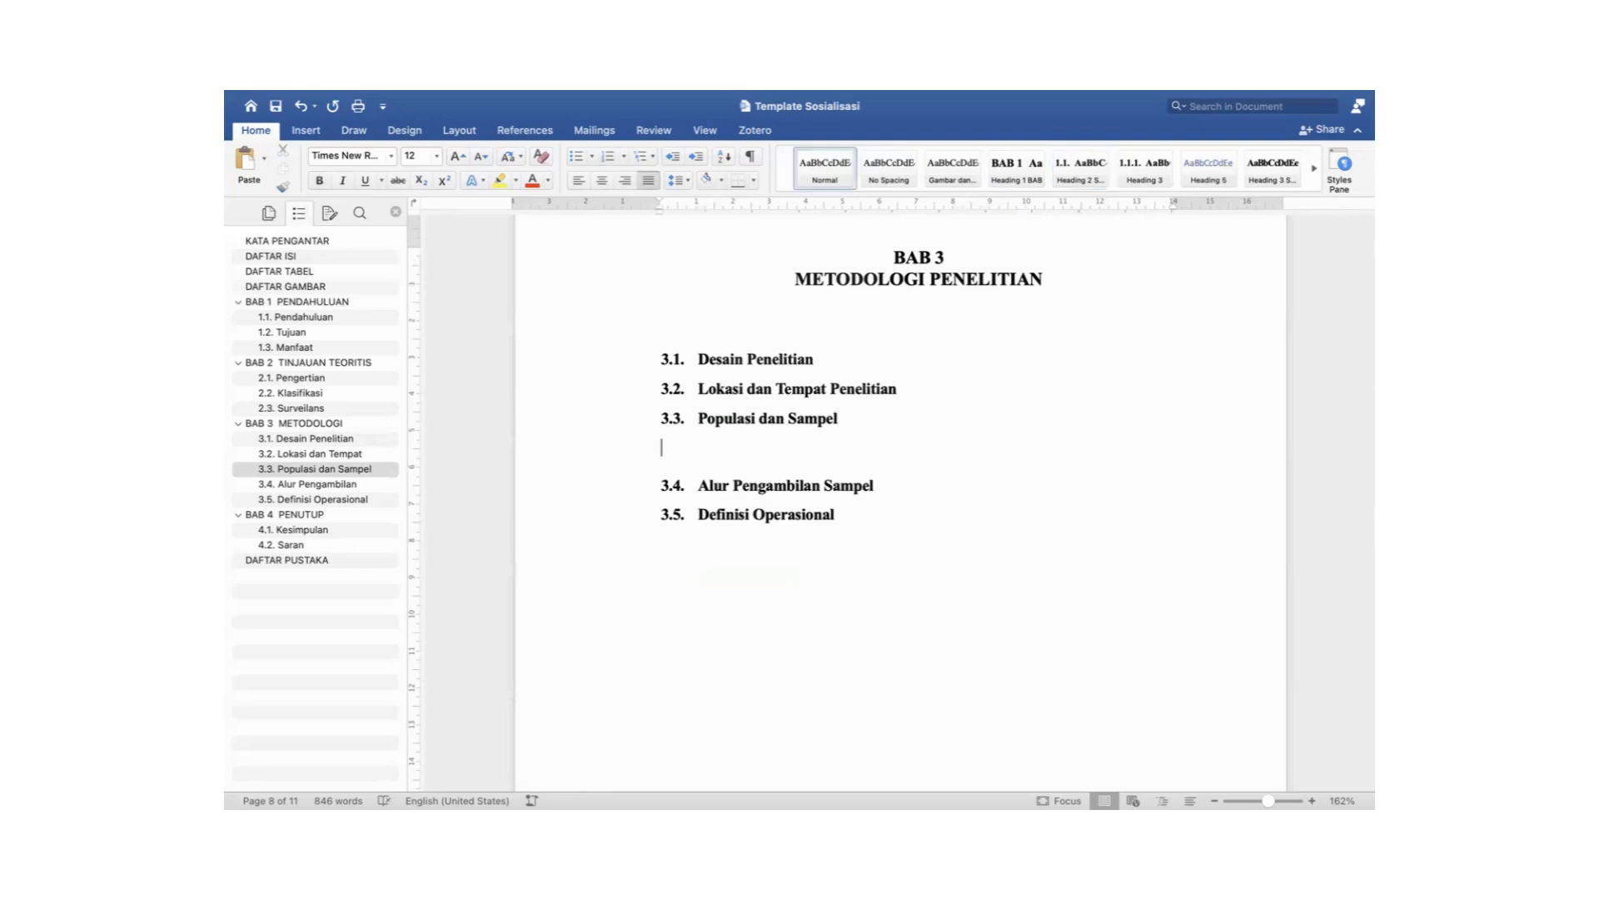
pyautogui.write('Populasi')
pyautogui.press('Return')
pyautogui.write('Sampel')
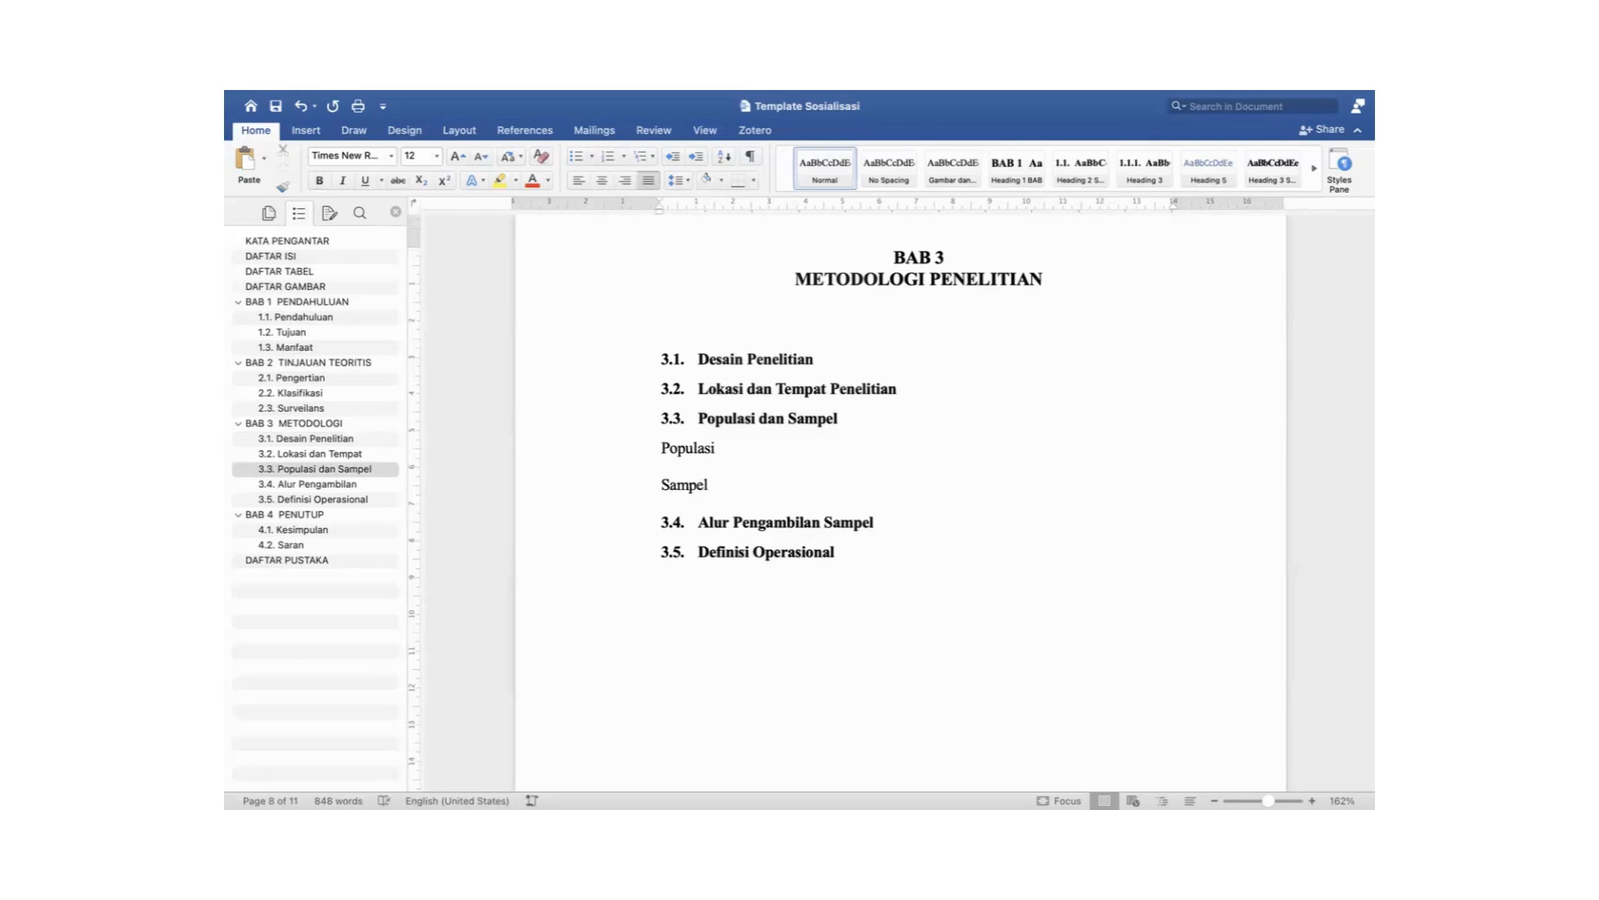
# Apply the Heading 3 style to the Populasi and Sampel paragraphs under section 3.3.
pyautogui.click(599, 464)
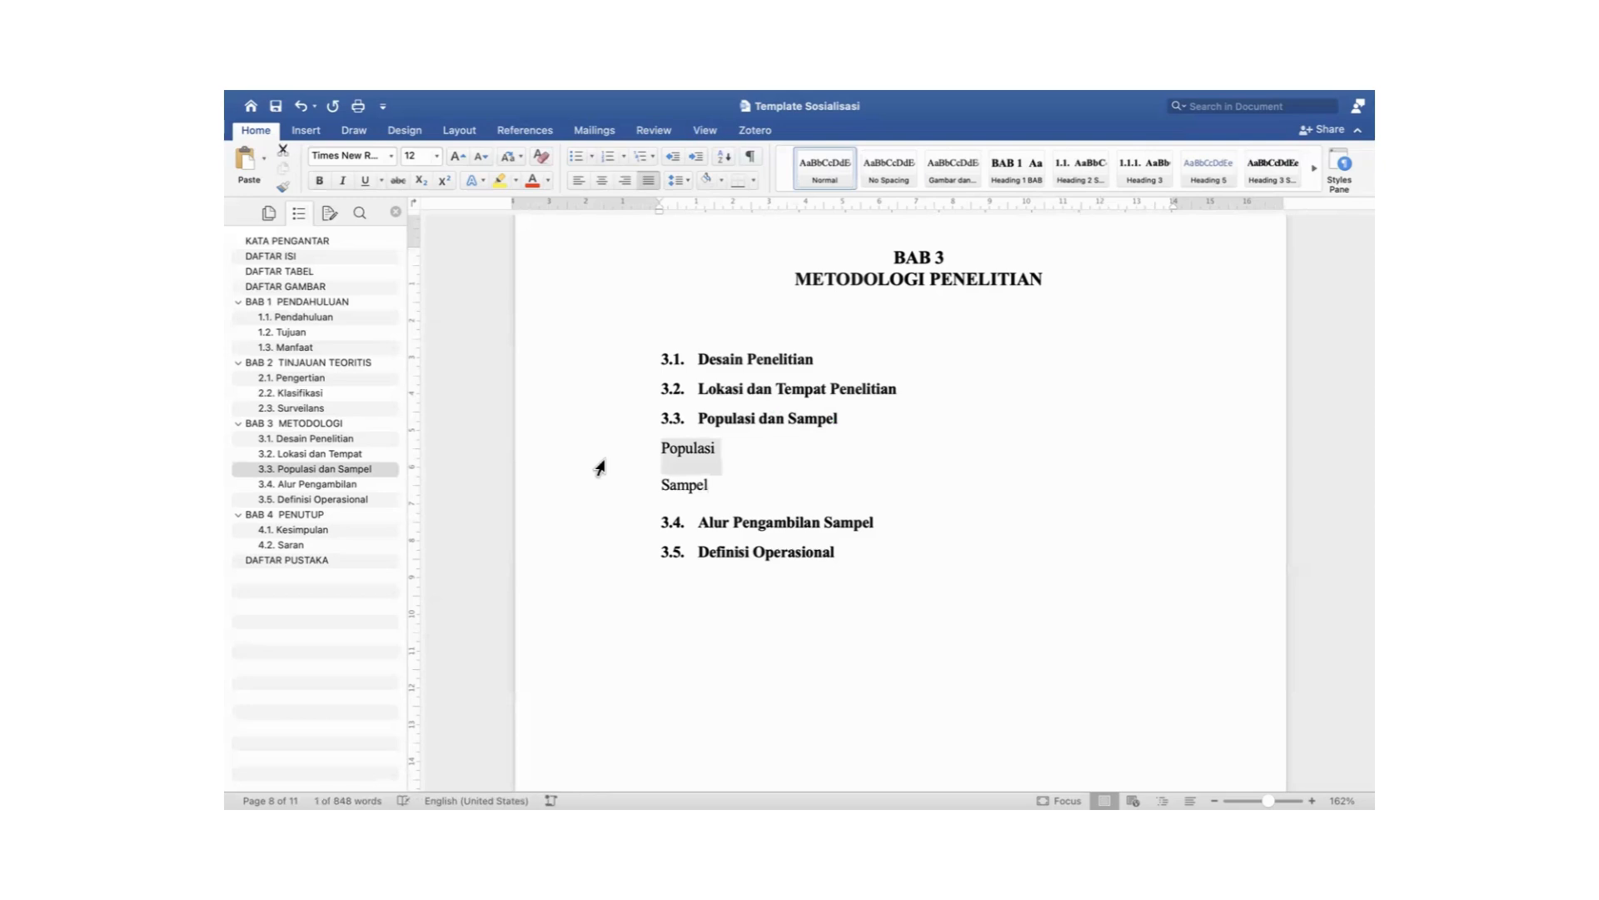
pyautogui.hotkey('shift', 'Down')
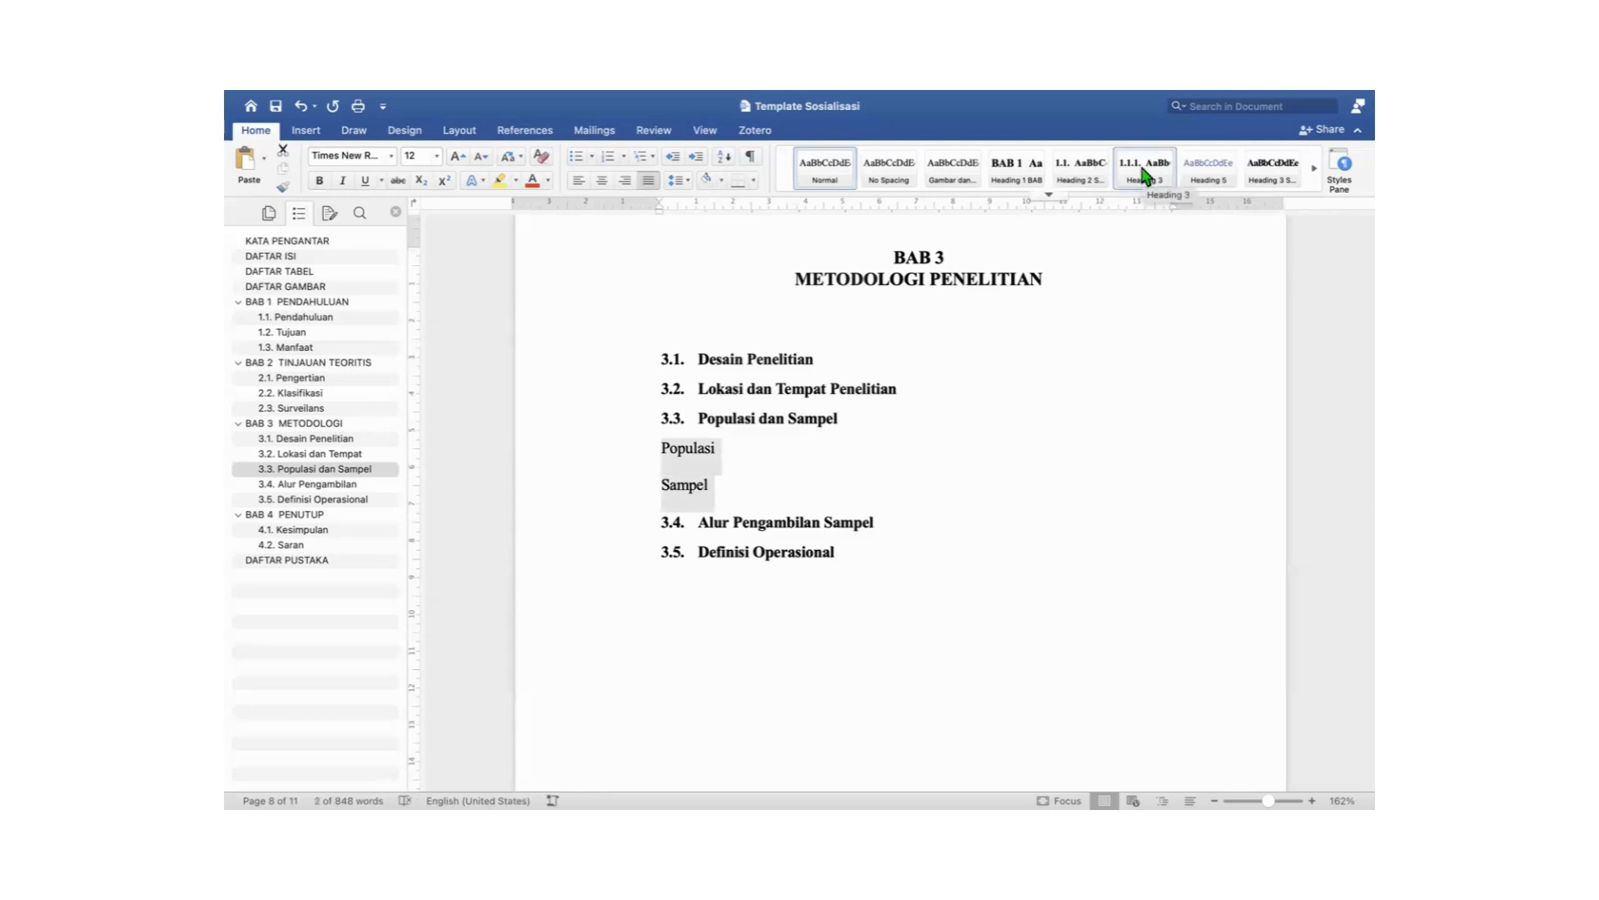
pyautogui.click(1144, 171)
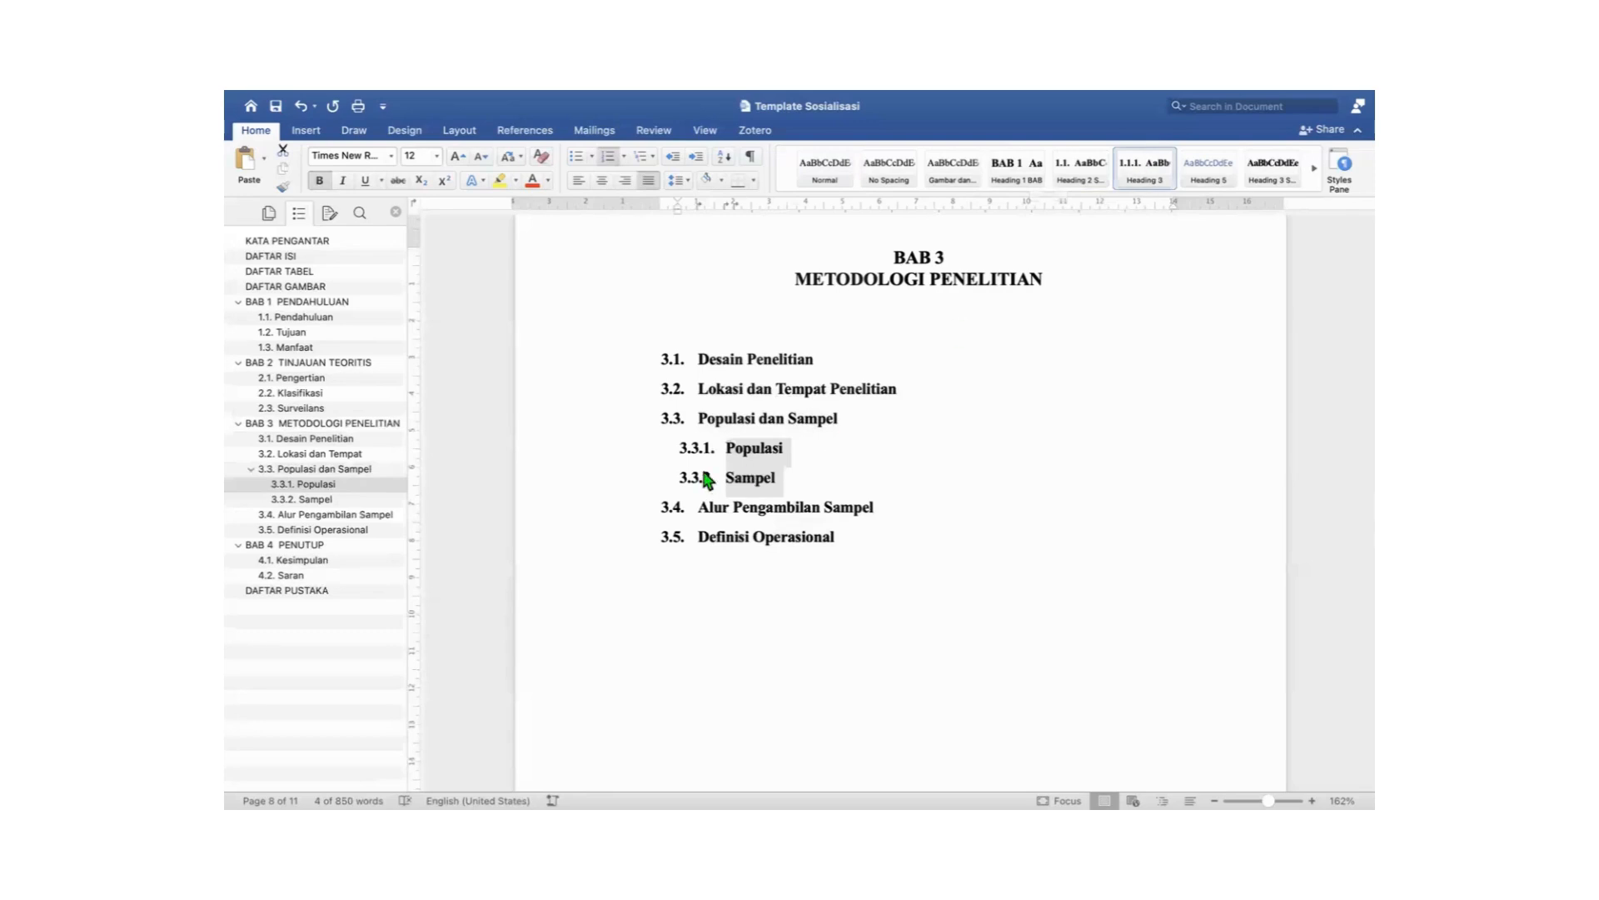
# Write the body text "Populasi dalam penelitian adalah seluruh wanita menopause bla bla bla" below subsection 3.3.1 Populasi.
pyautogui.click(801, 448)
pyautogui.press('Return')
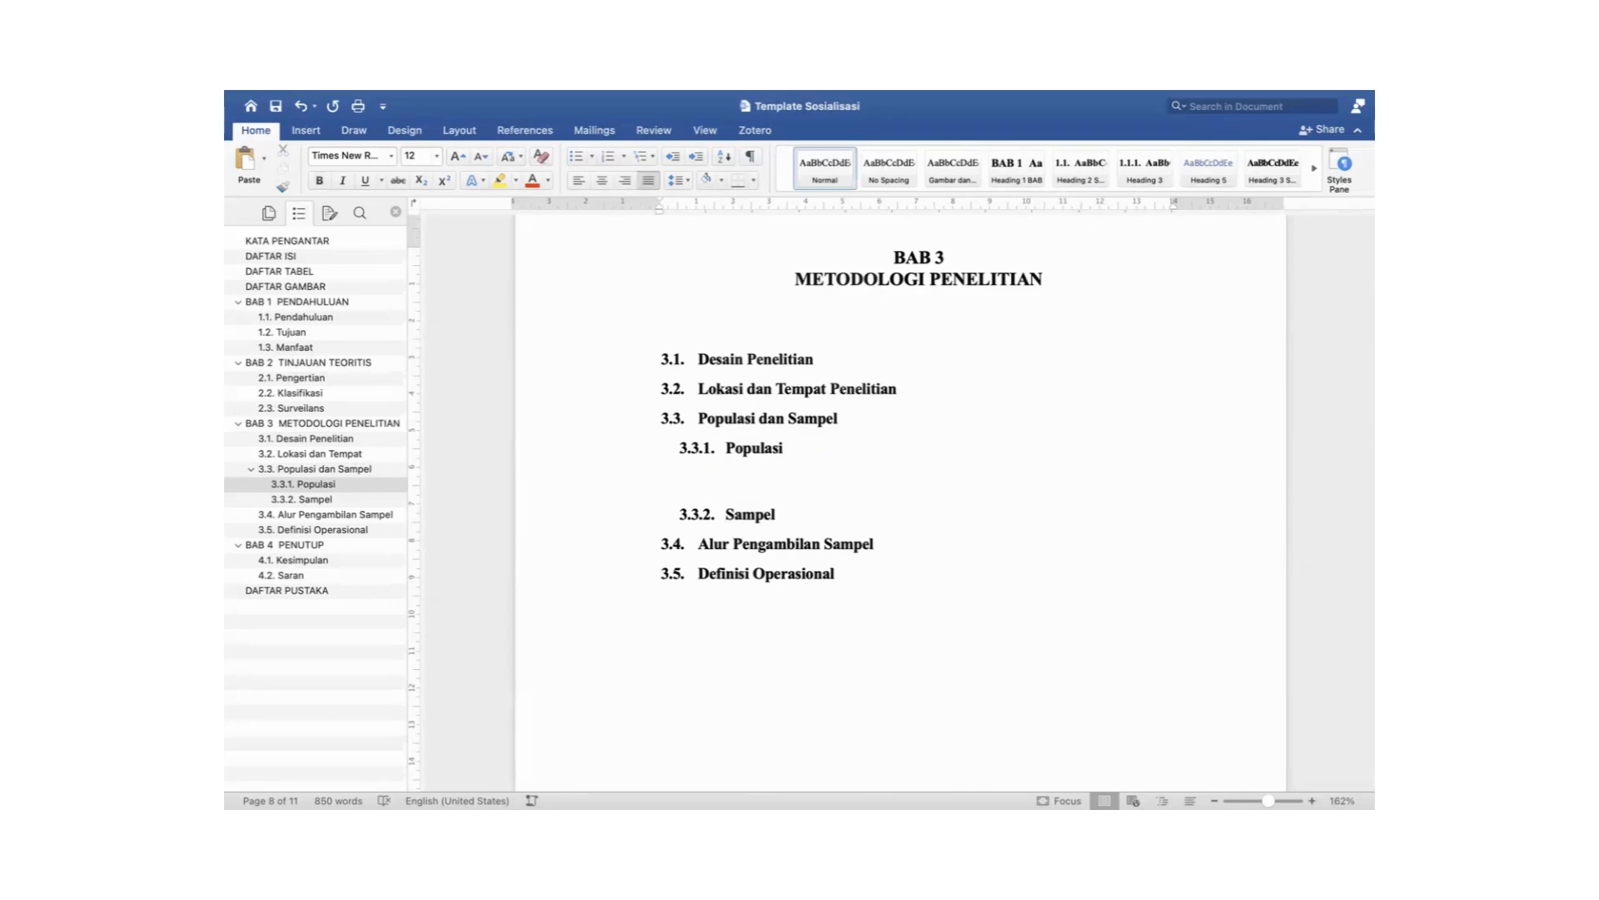
pyautogui.write('populasi dalam pen')
pyautogui.press('BackSpace')
pyautogui.write('nelitian adala')
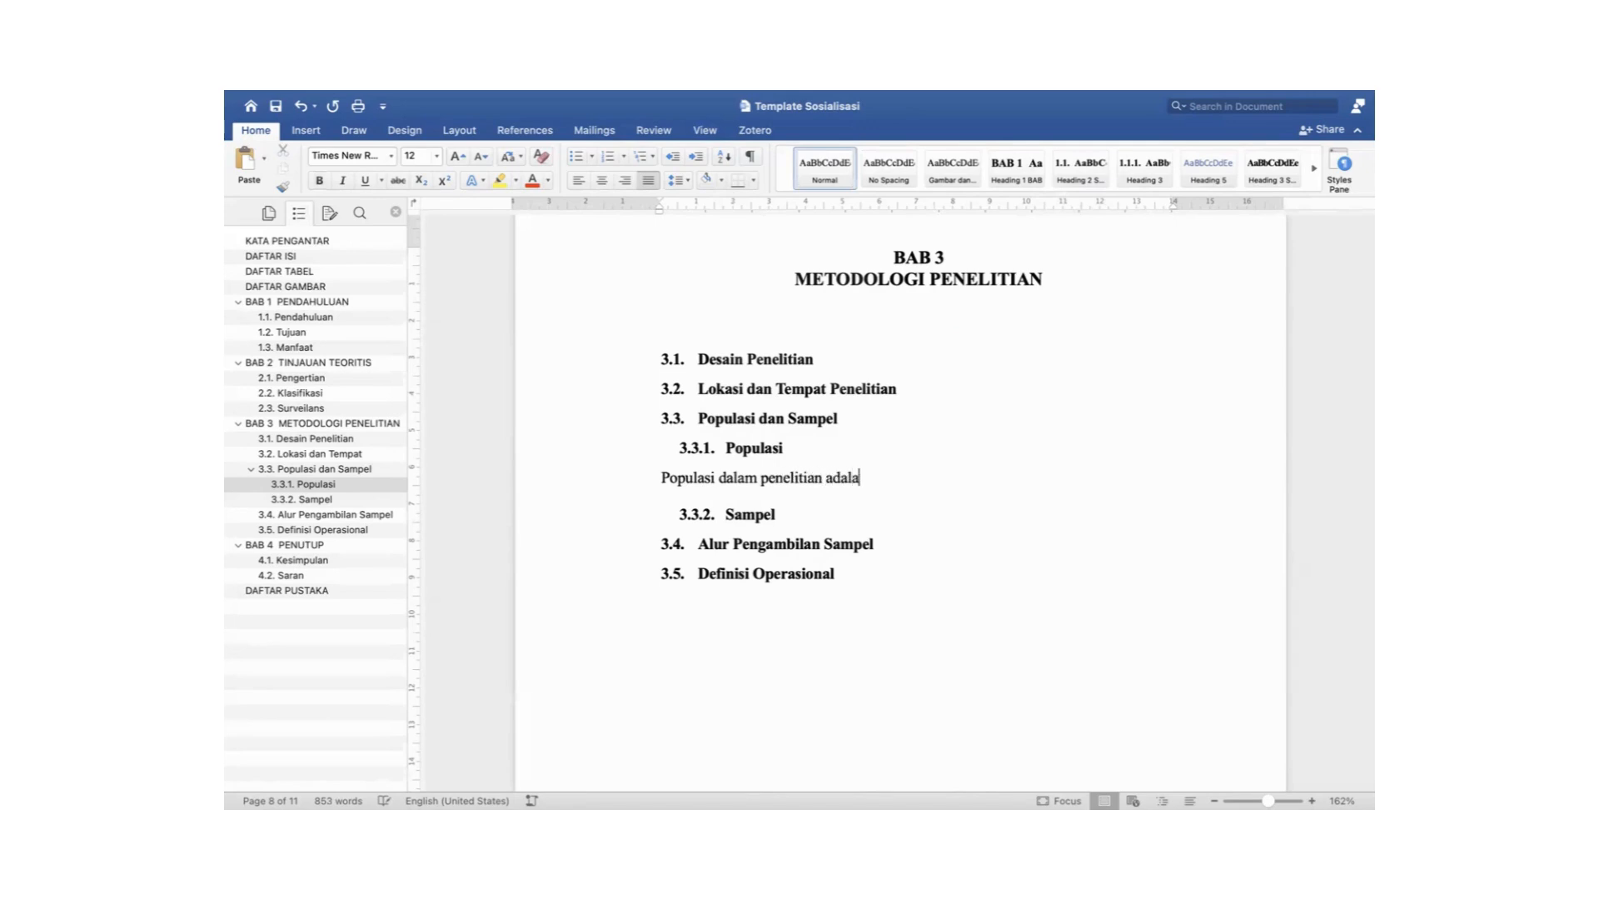
pyautogui.write('h  seluruh wanita menop')
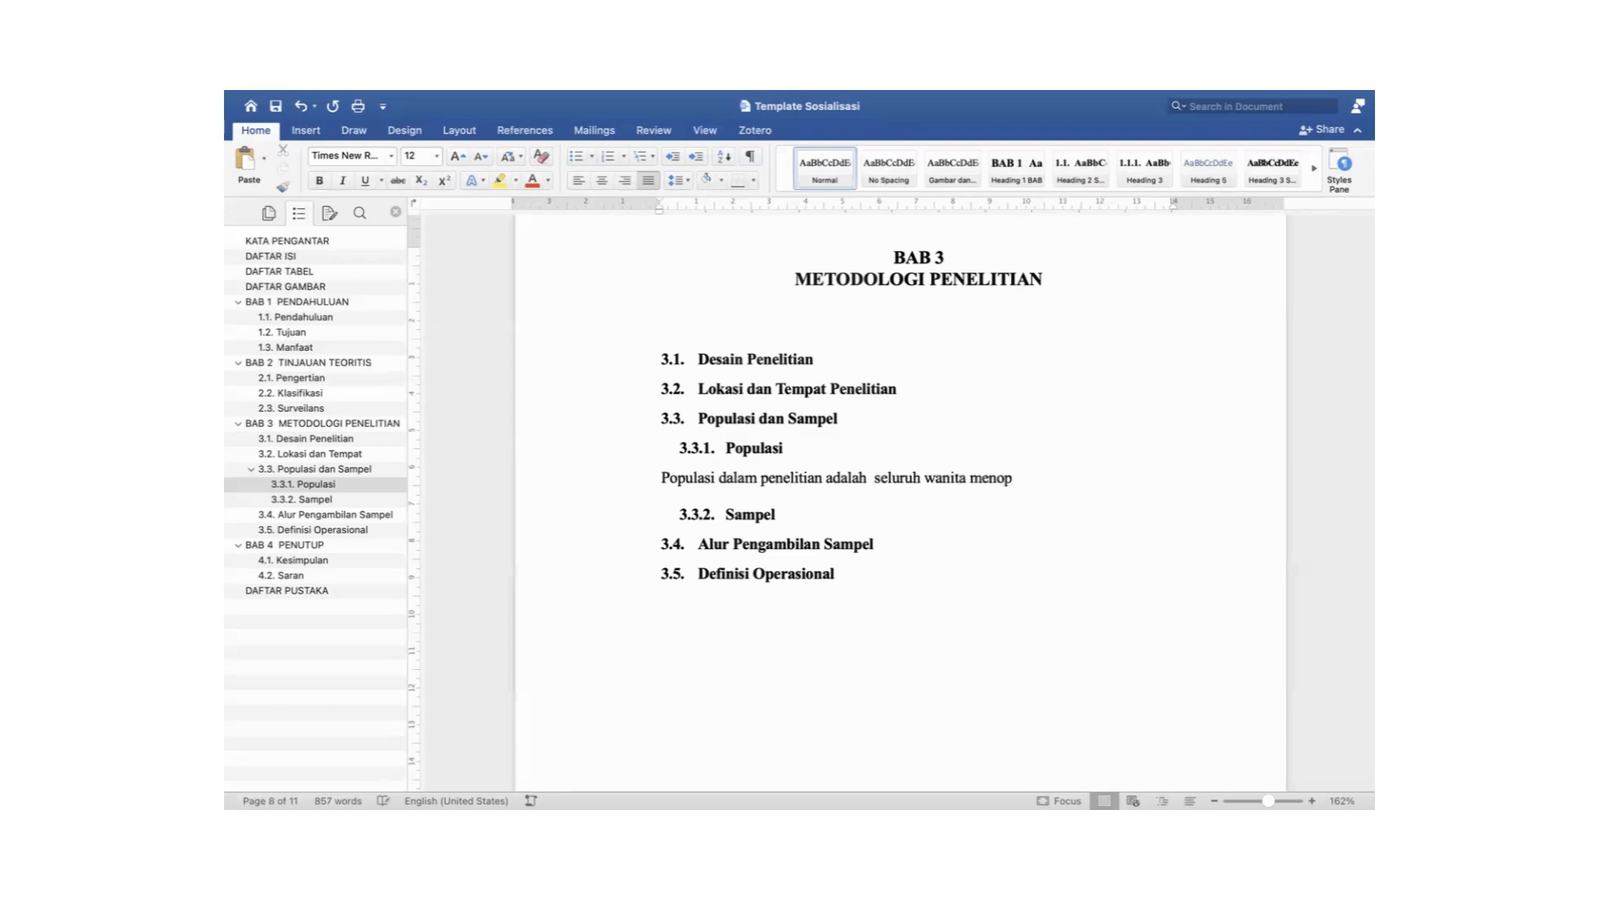
pyautogui.write('asuse bal')
pyautogui.press('BackSpace')
pyautogui.press('BackSpace')
pyautogui.press('BackSpace')
pyautogui.write('bla bla bla')
# Add an empty body paragraph below subsection 3.3.2 Sampel and another below section 3.1 Desain Penelitian.
pyautogui.click(860, 517)
pyautogui.press('Return')
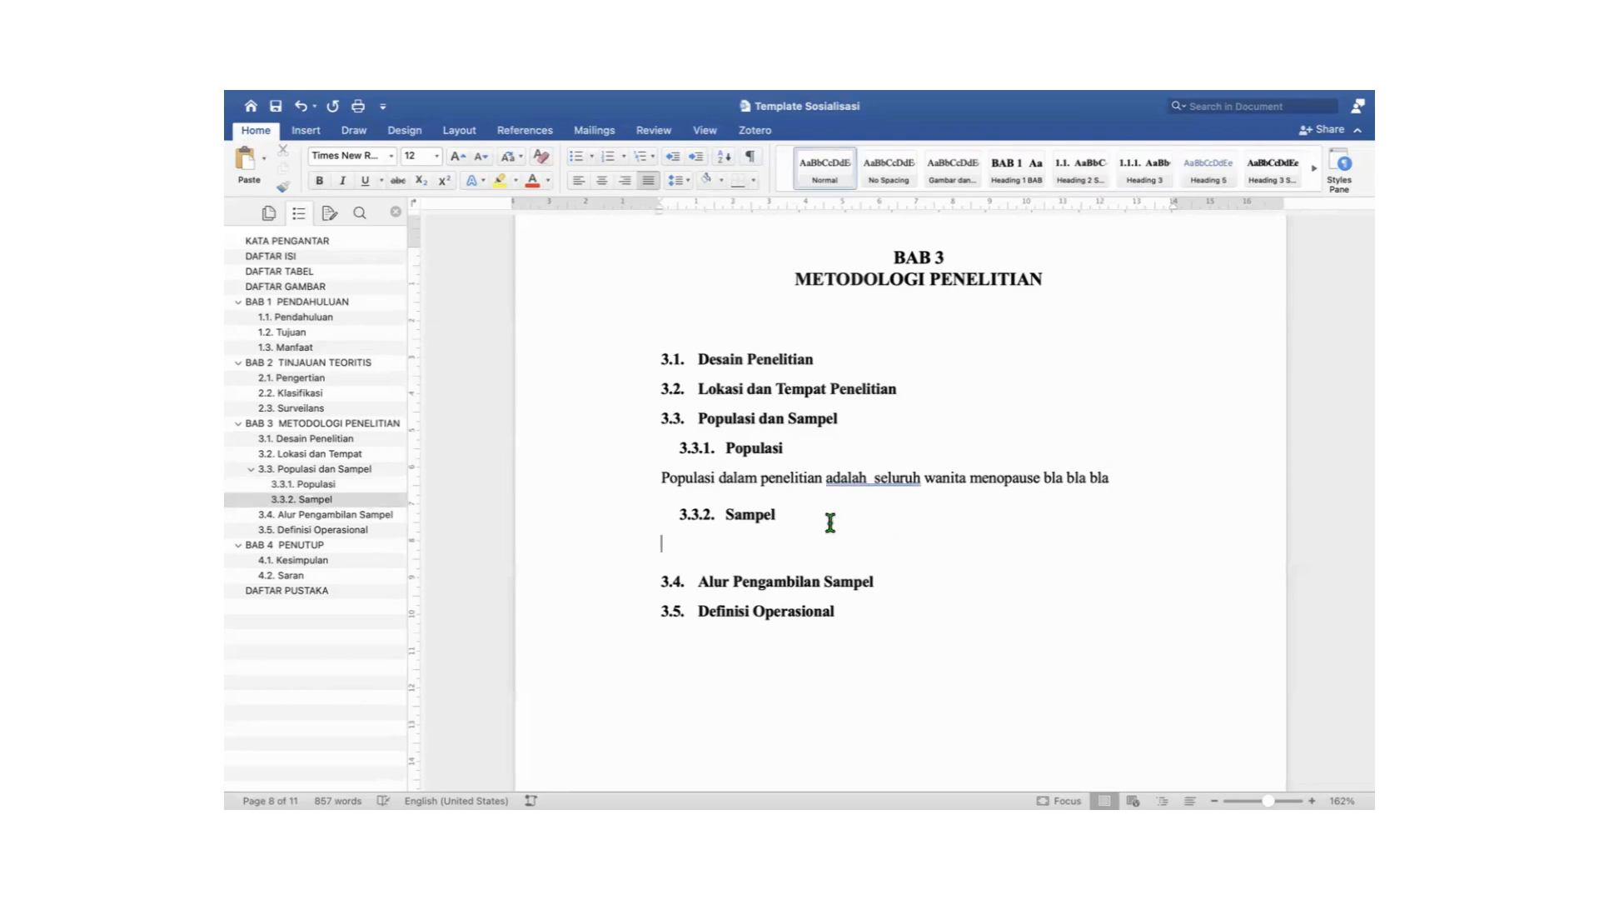
pyautogui.click(843, 363)
pyautogui.press('Return')
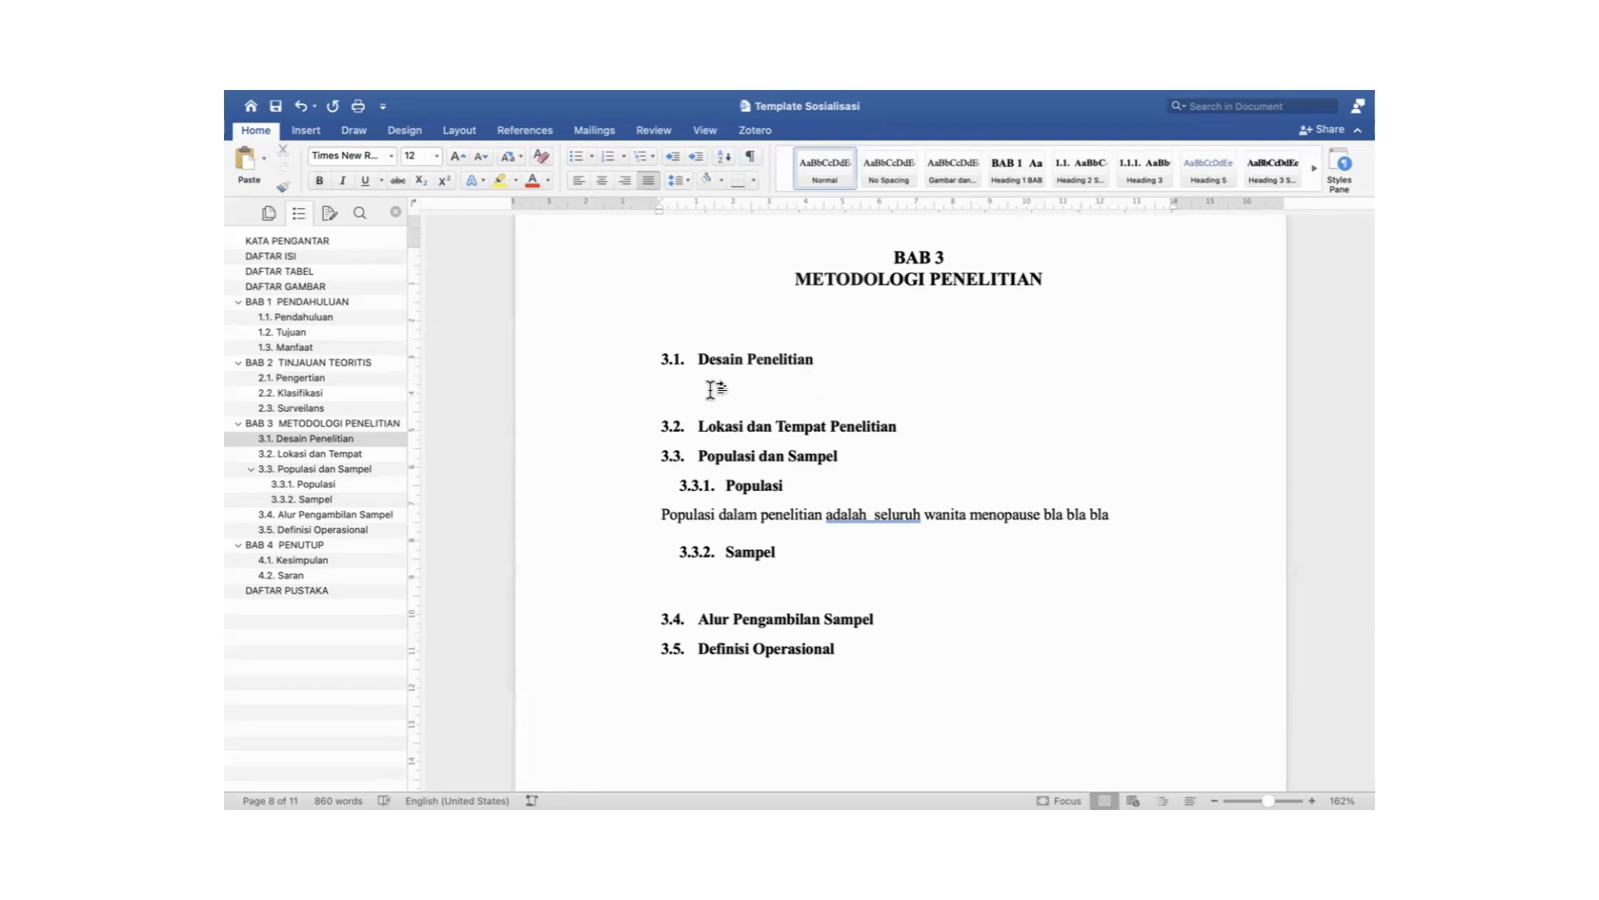
# Check the DAFTAR ISI entries against the new chapter and return to BAB 3 METODOLOGI PENELITIAN.
pyautogui.scroll(-1, 733, 500)
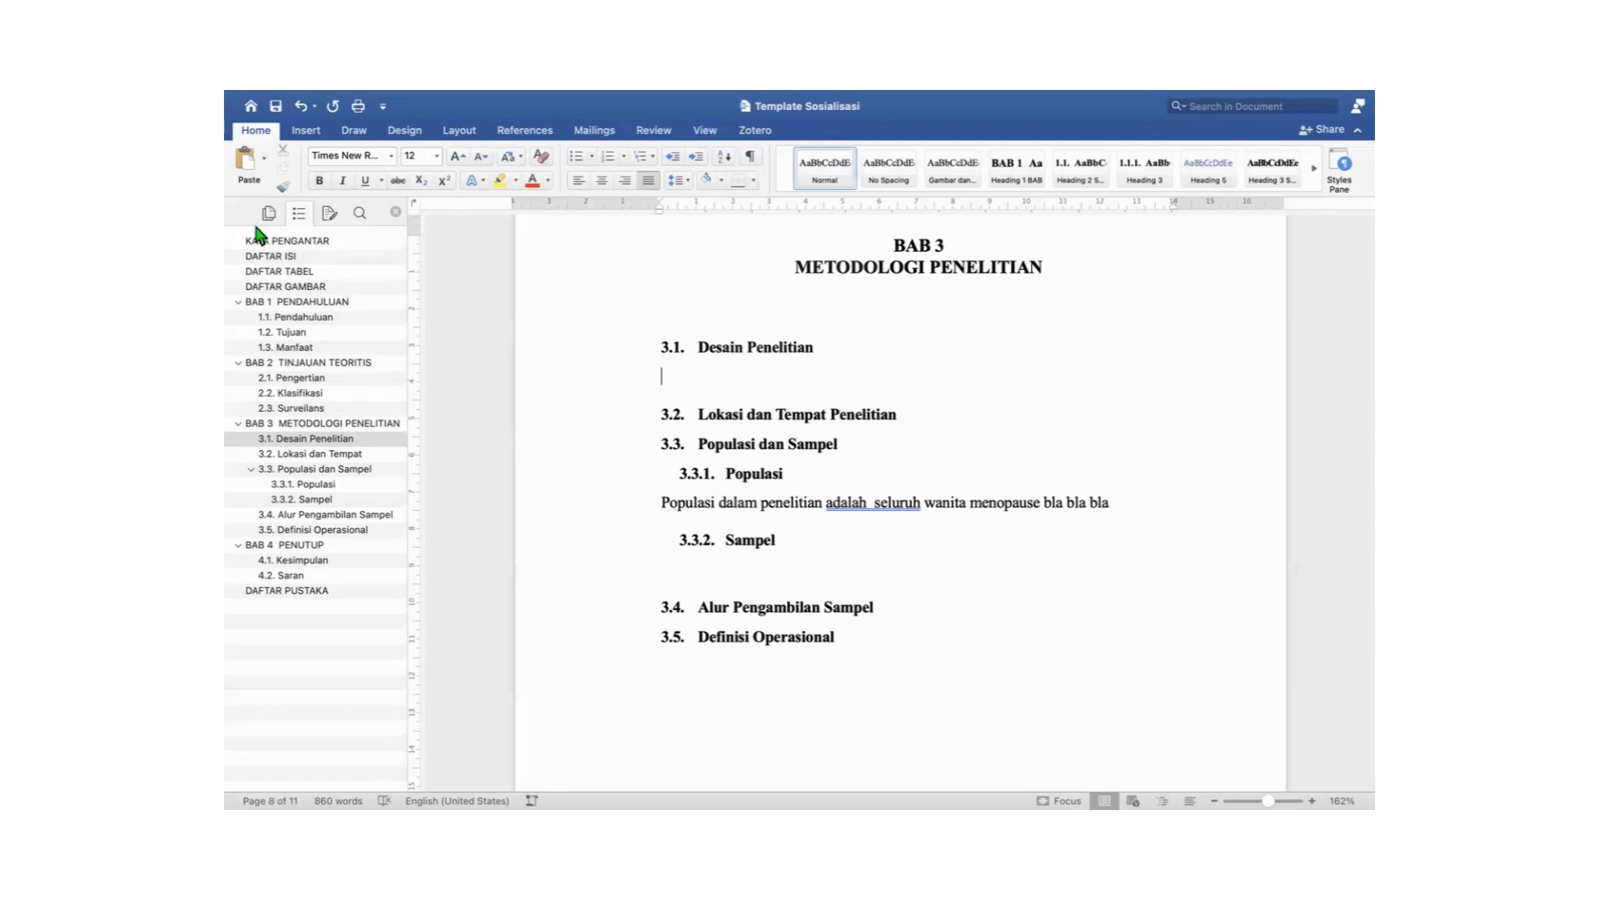
pyautogui.click(270, 257)
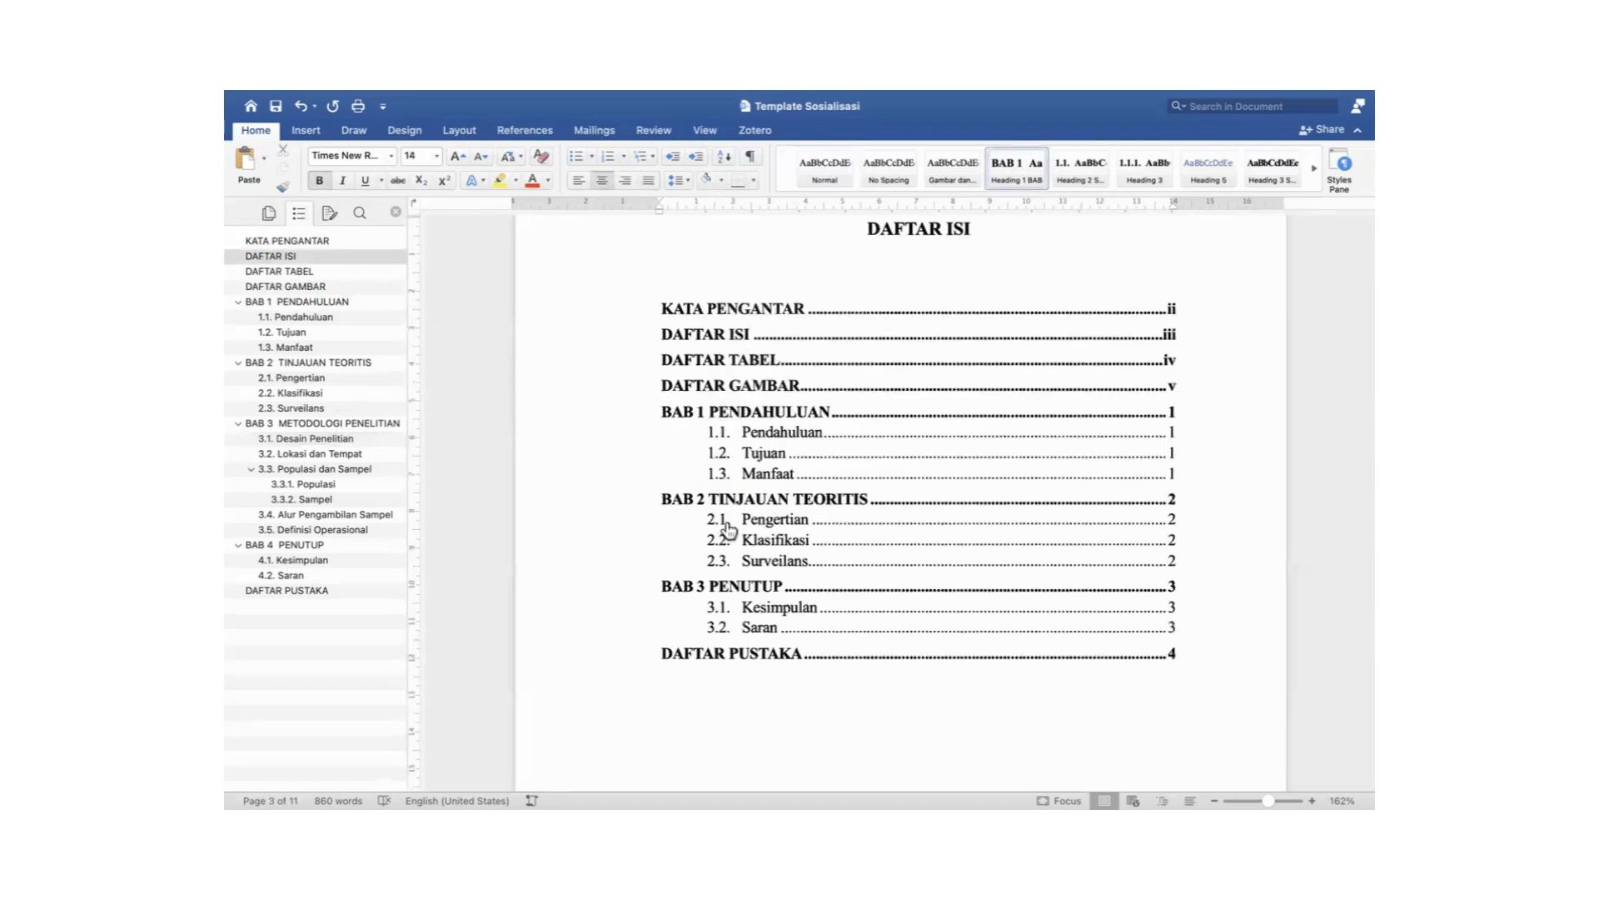
pyautogui.click(331, 425)
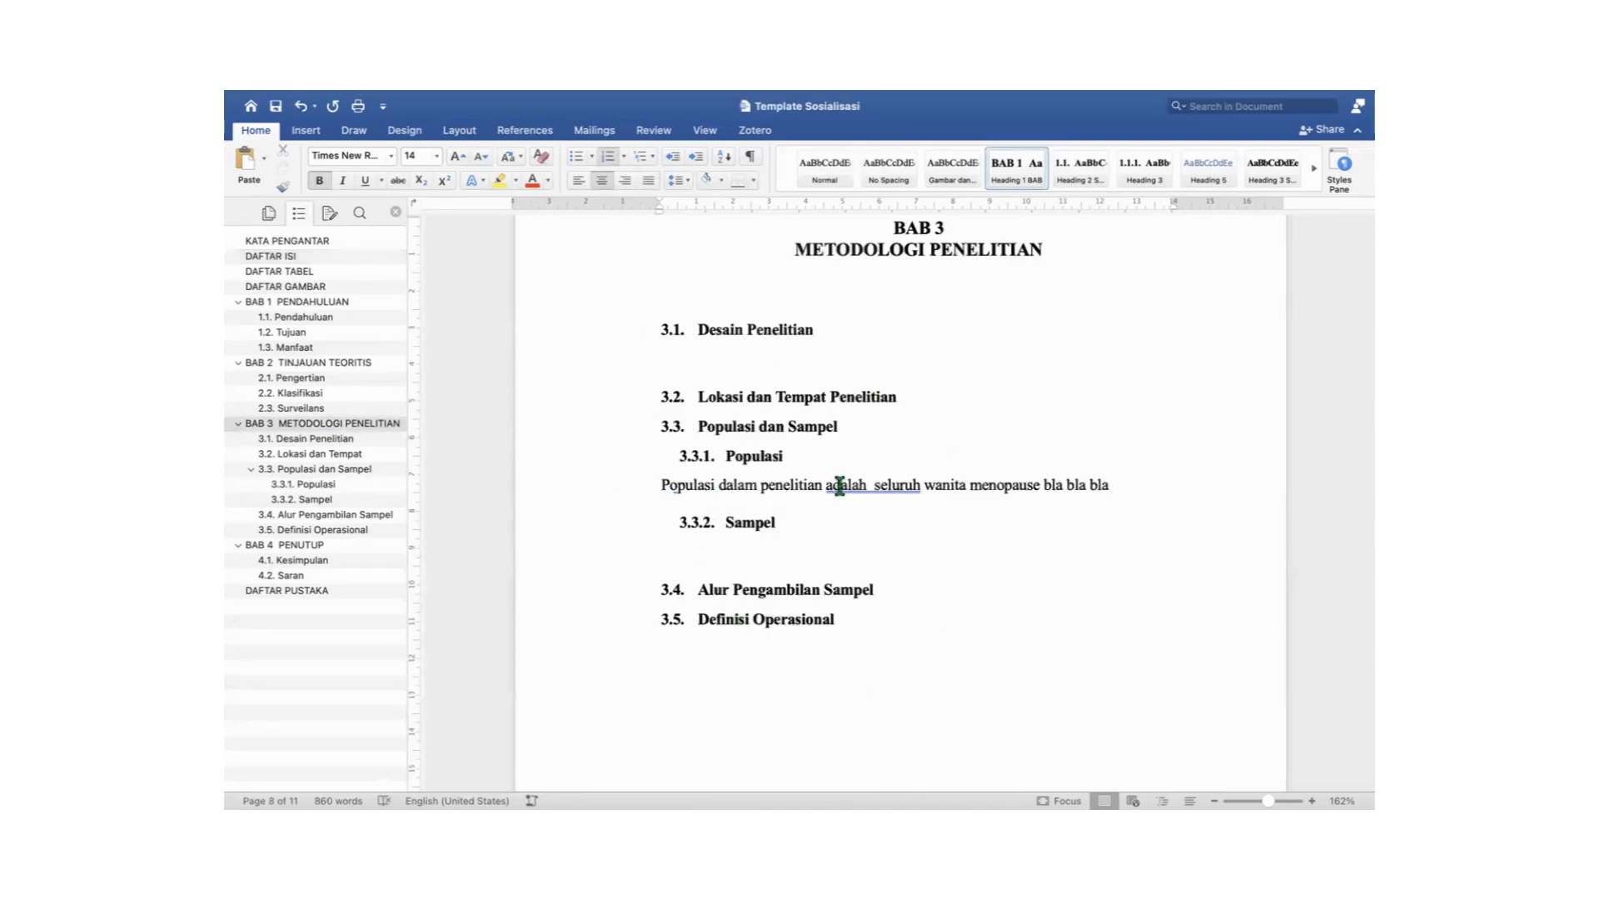
# Update the entire DAFTAR ISI table of contents, including its headings as well as its page numbers.
pyautogui.click(292, 258)
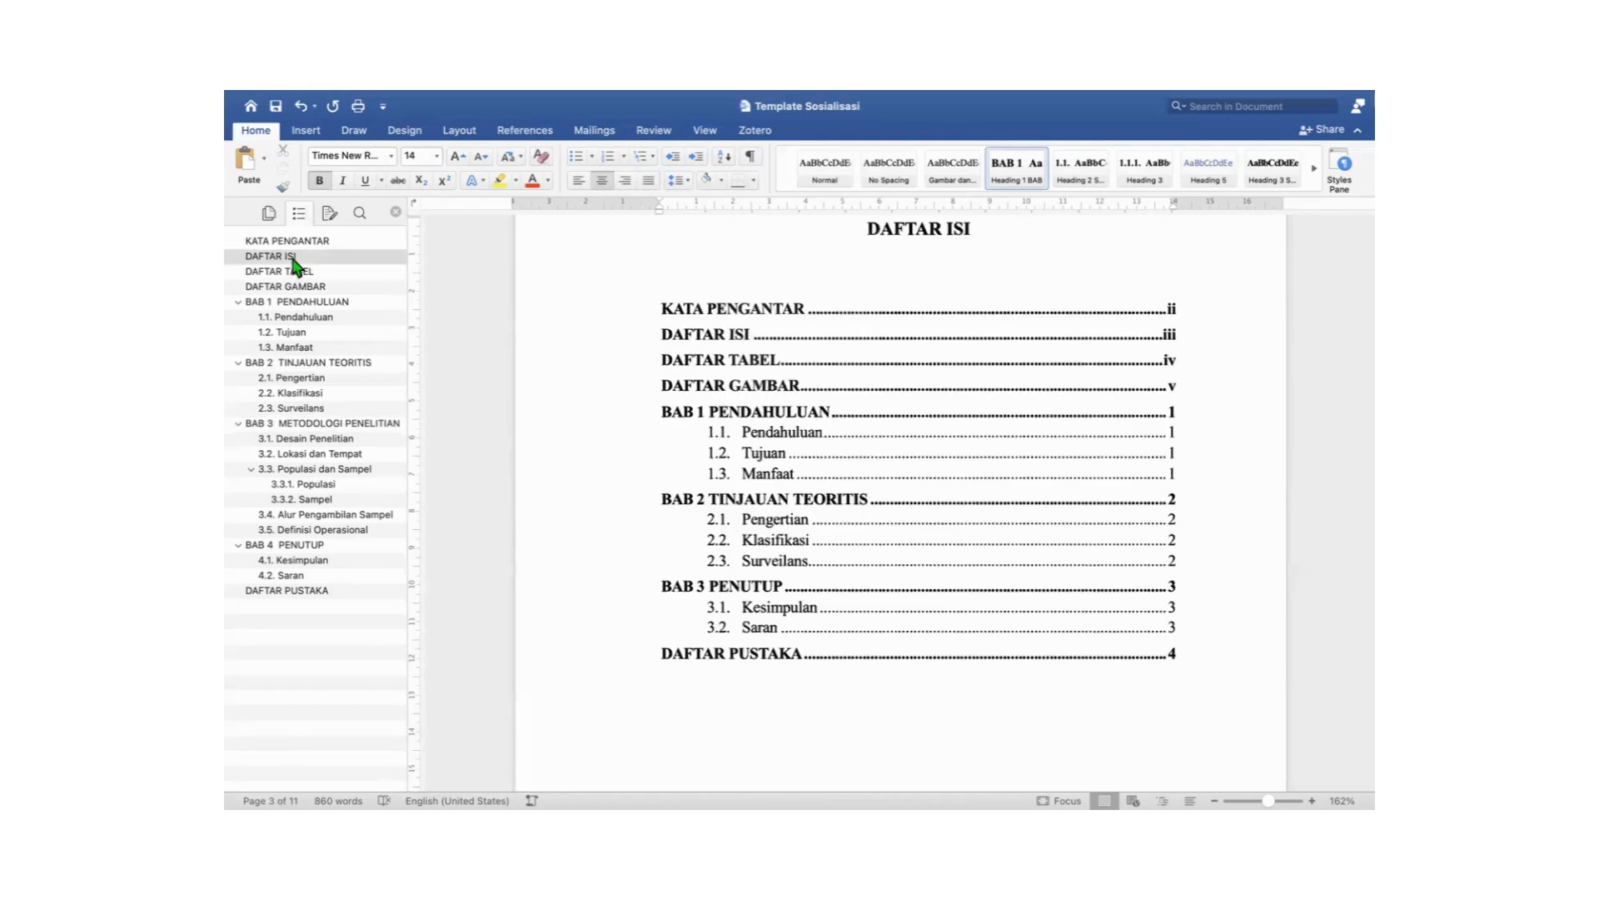
pyautogui.rightClick(751, 364)
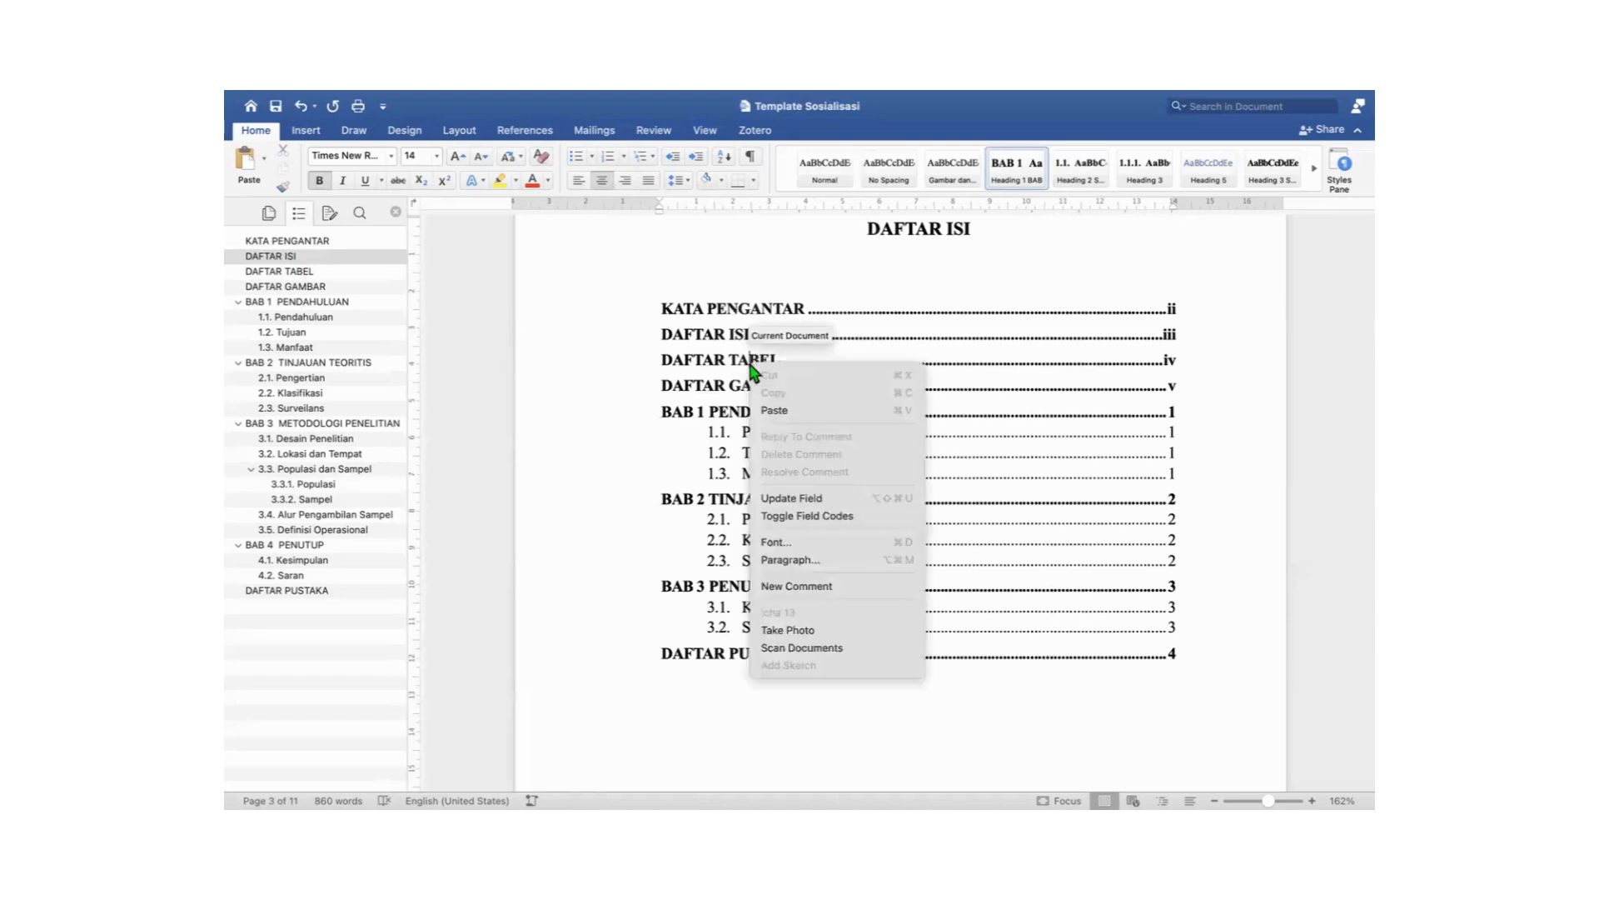
pyautogui.click(784, 500)
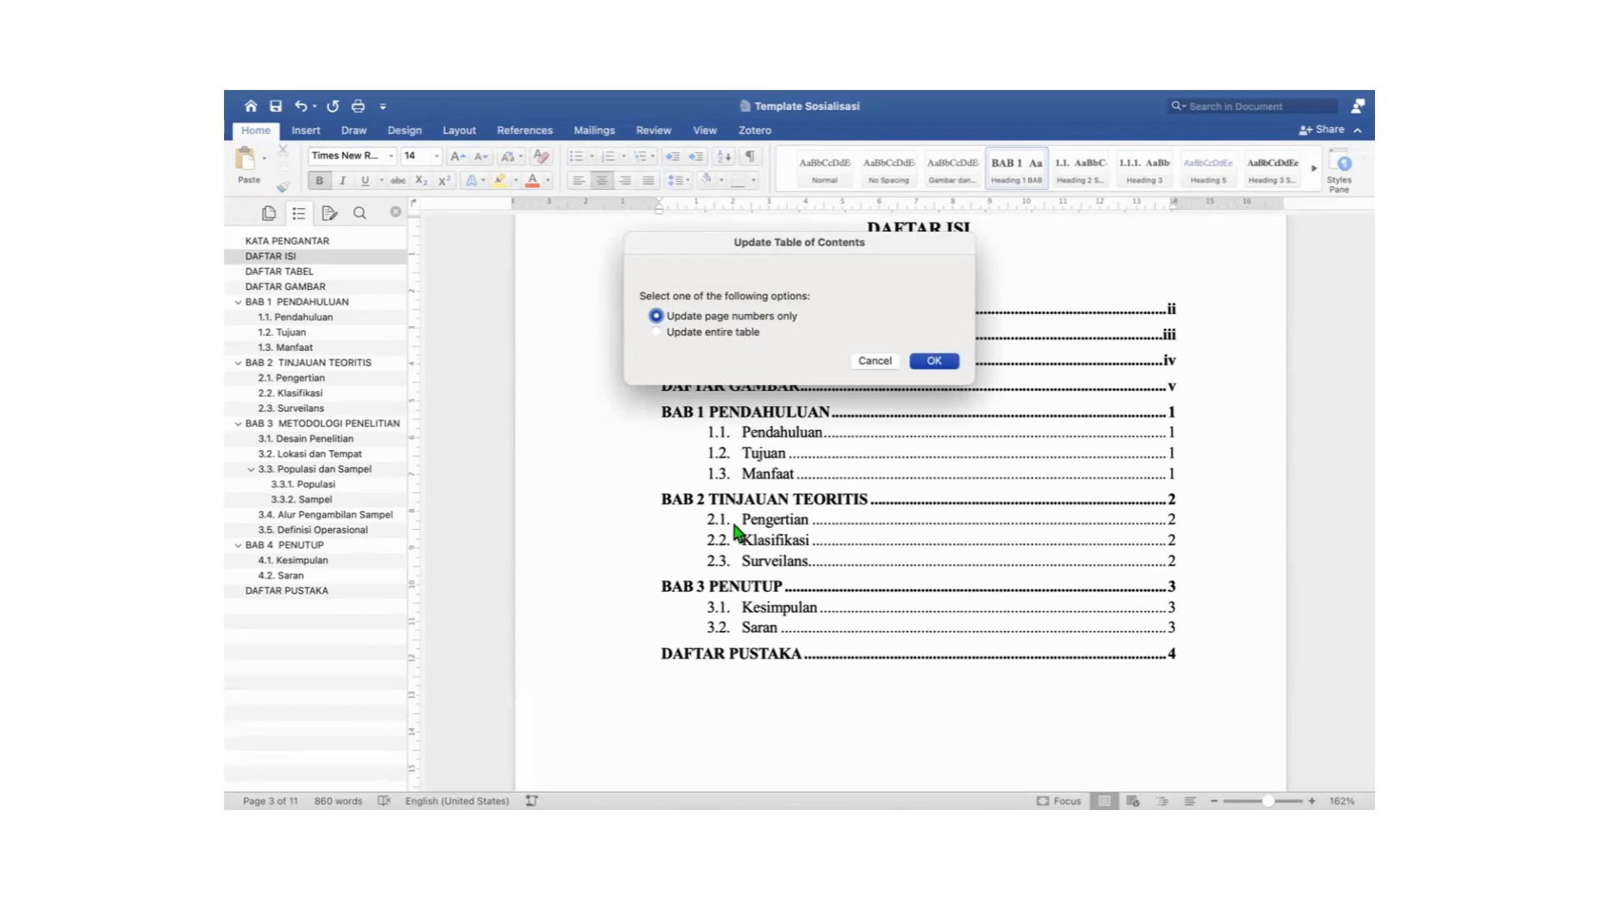
pyautogui.click(656, 331)
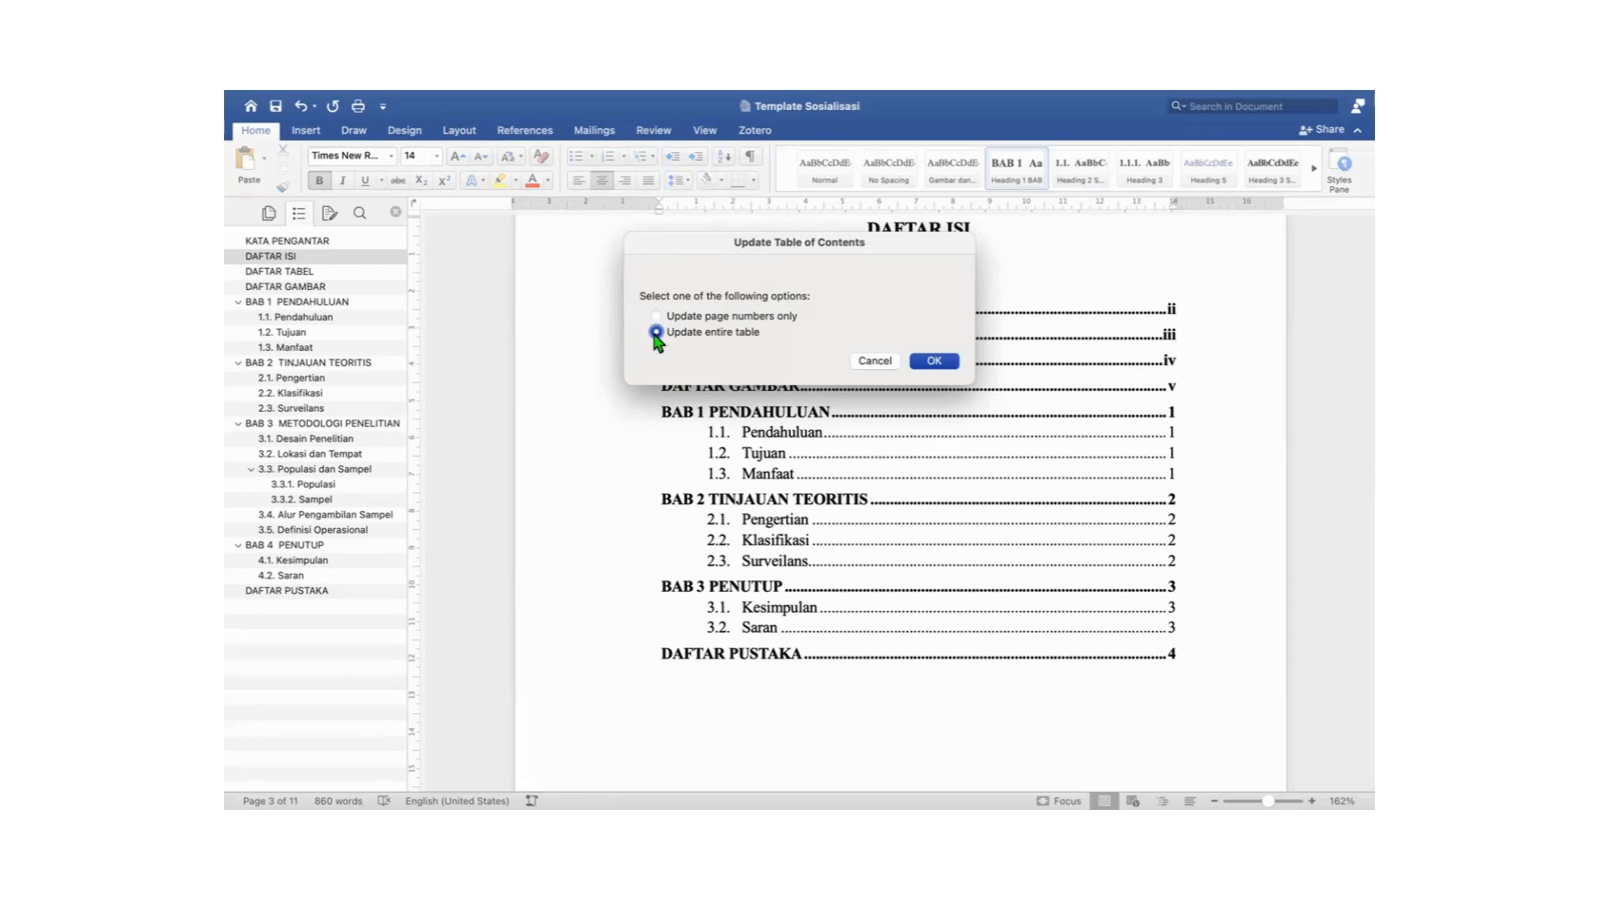
pyautogui.click(934, 362)
pyautogui.scroll(-3, 928, 596)
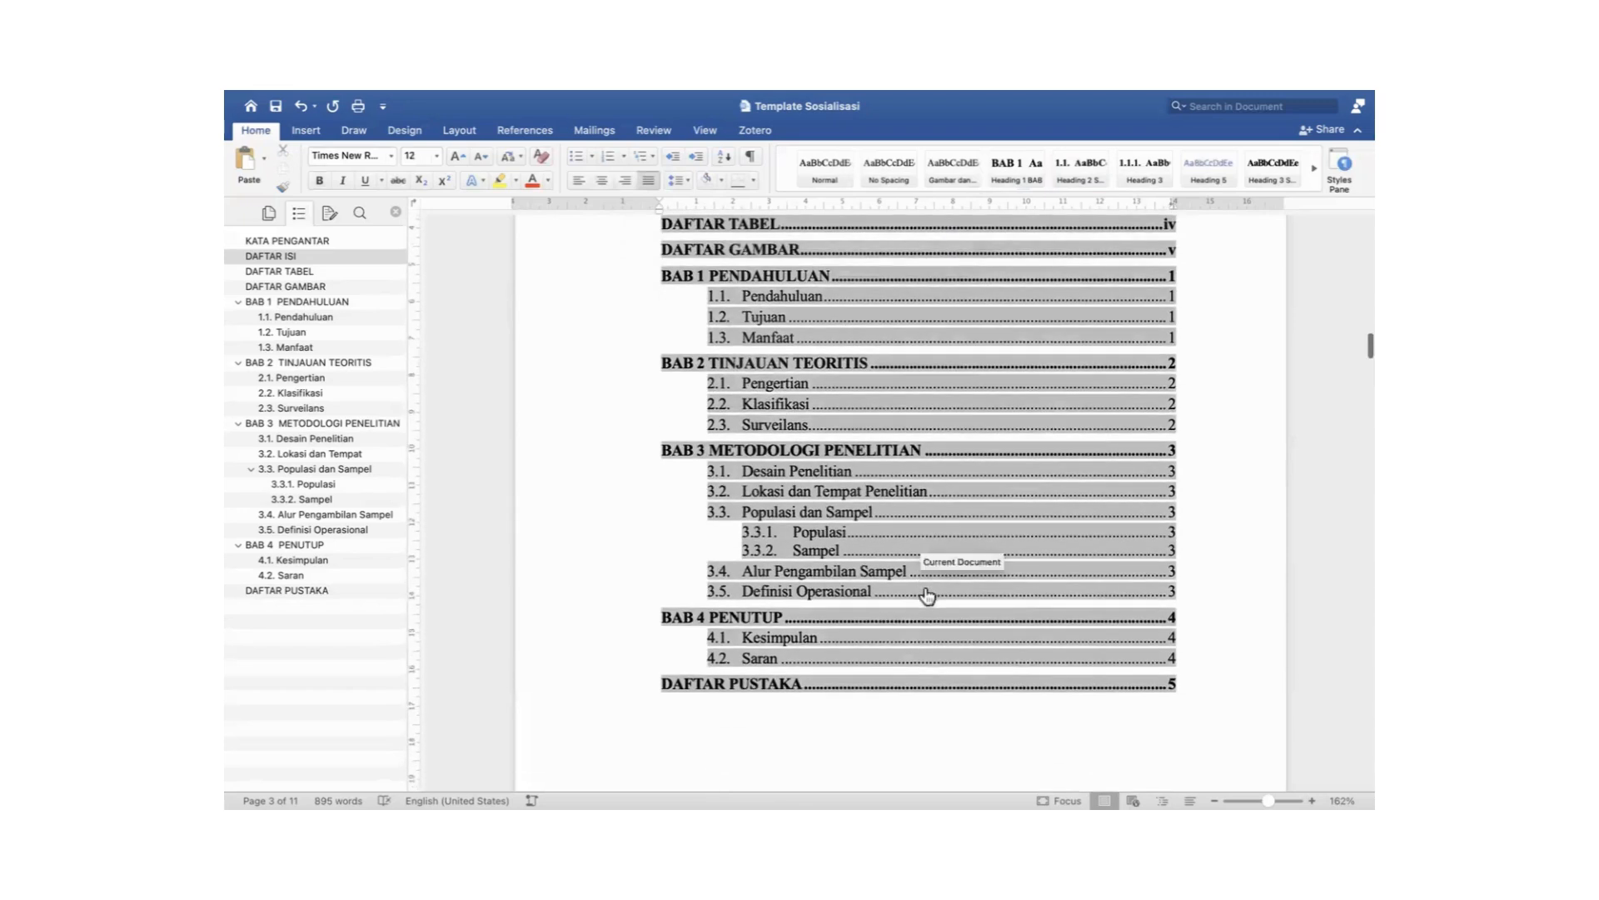
# Examine the BAB 3 METODOLOGI PENELITIAN entries and the chapter numbering in the updated DAFTAR ISI.
pyautogui.click(597, 504)
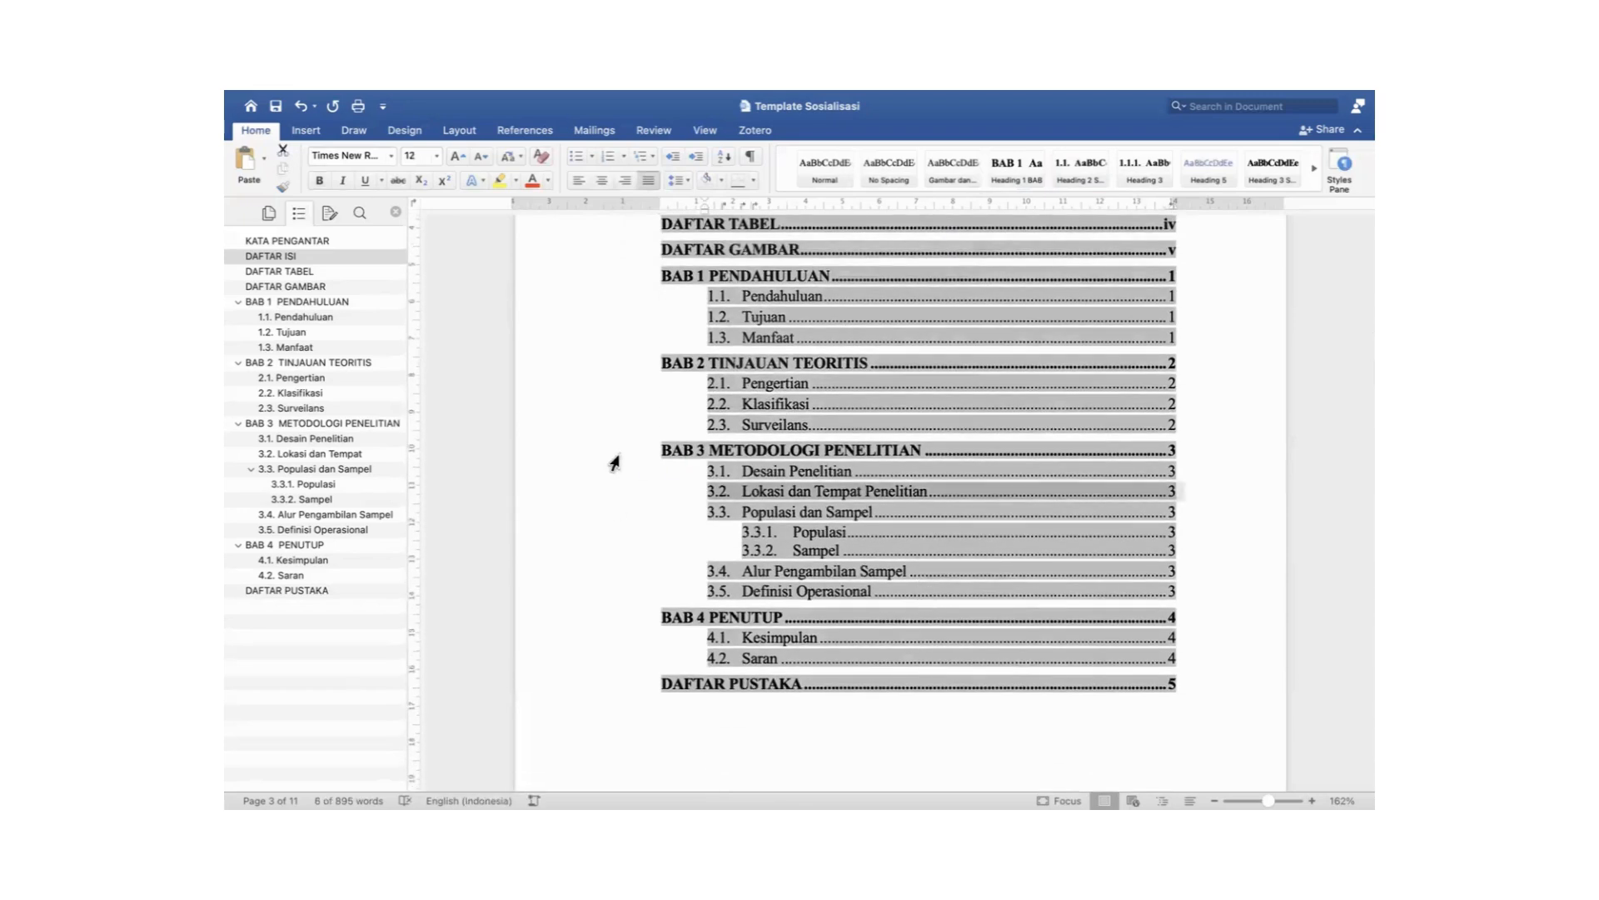
pyautogui.click(615, 463)
pyautogui.hotkey('shift', 'Down')
pyautogui.hotkey('shift', 'Down')
pyautogui.hotkey('shift', 'Down')
pyautogui.hotkey('shift', 'Down')
pyautogui.hotkey('shift', 'Down')
pyautogui.hotkey('shift', 'Down')
pyautogui.hotkey('shift', 'Down')
pyautogui.hotkey('shift', 'Down')
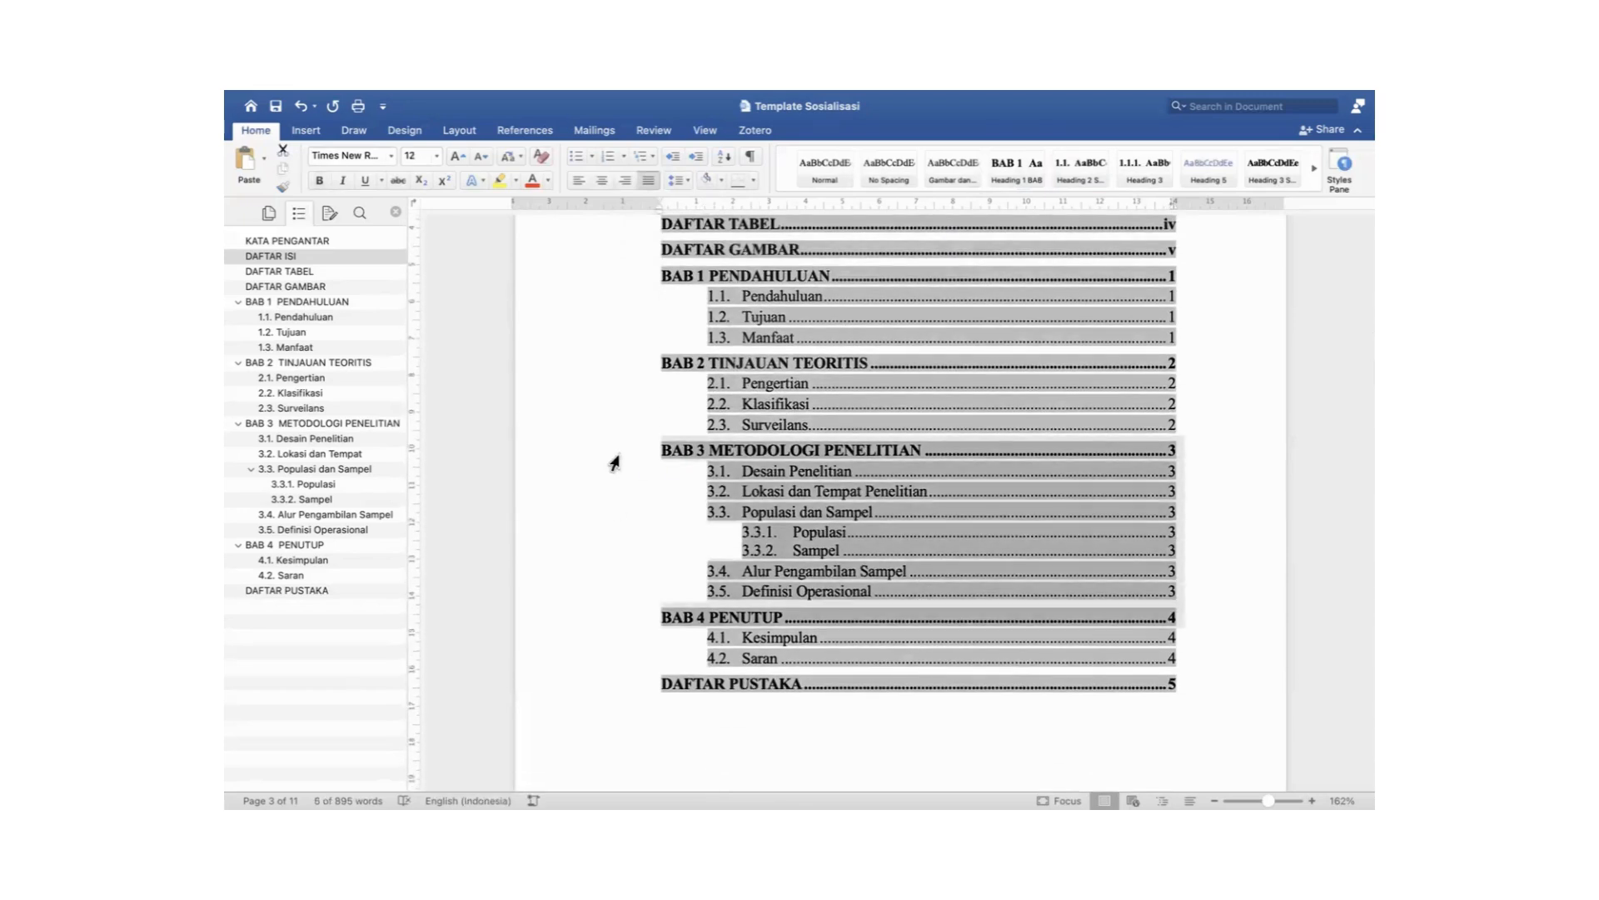
pyautogui.scroll(-1, 775, 472)
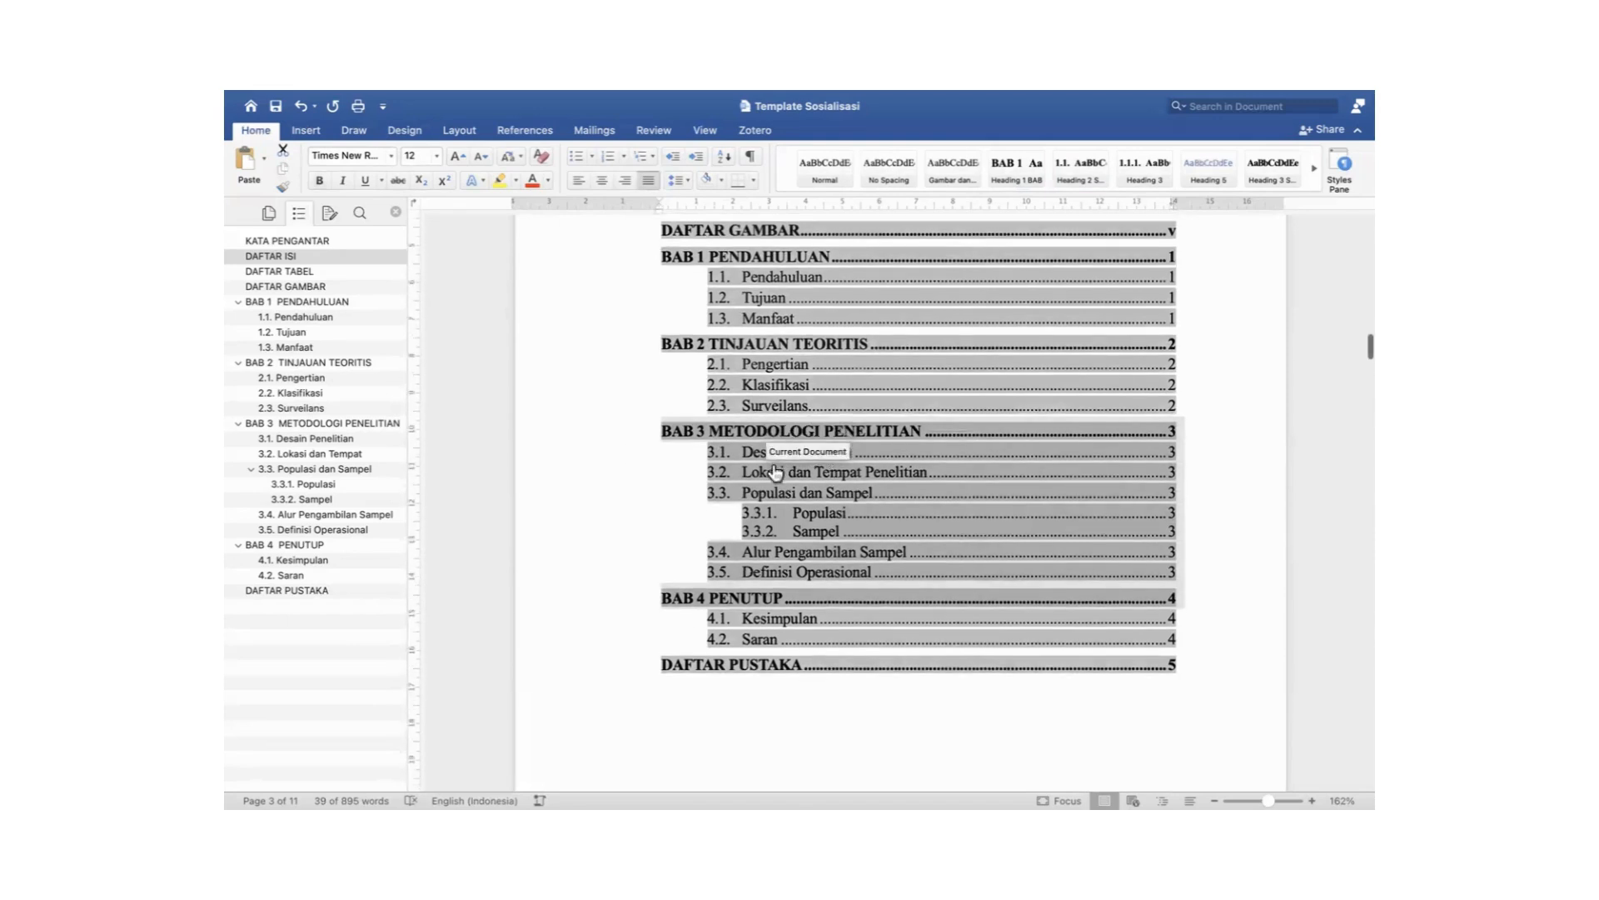
pyautogui.click(841, 720)
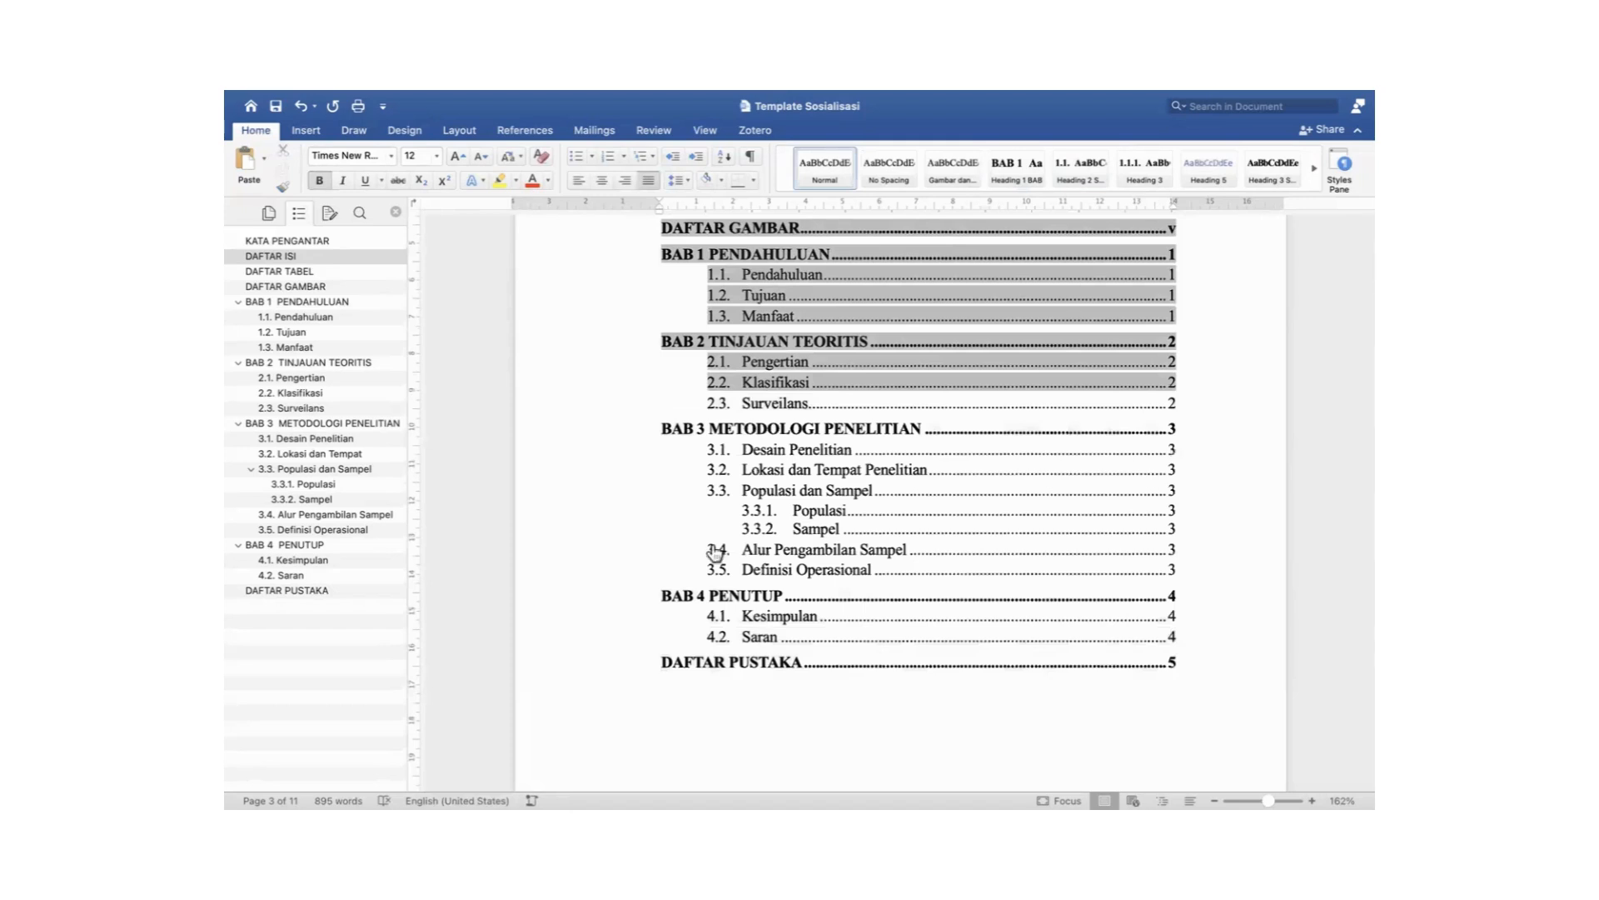
pyautogui.scroll(2, 967, 542)
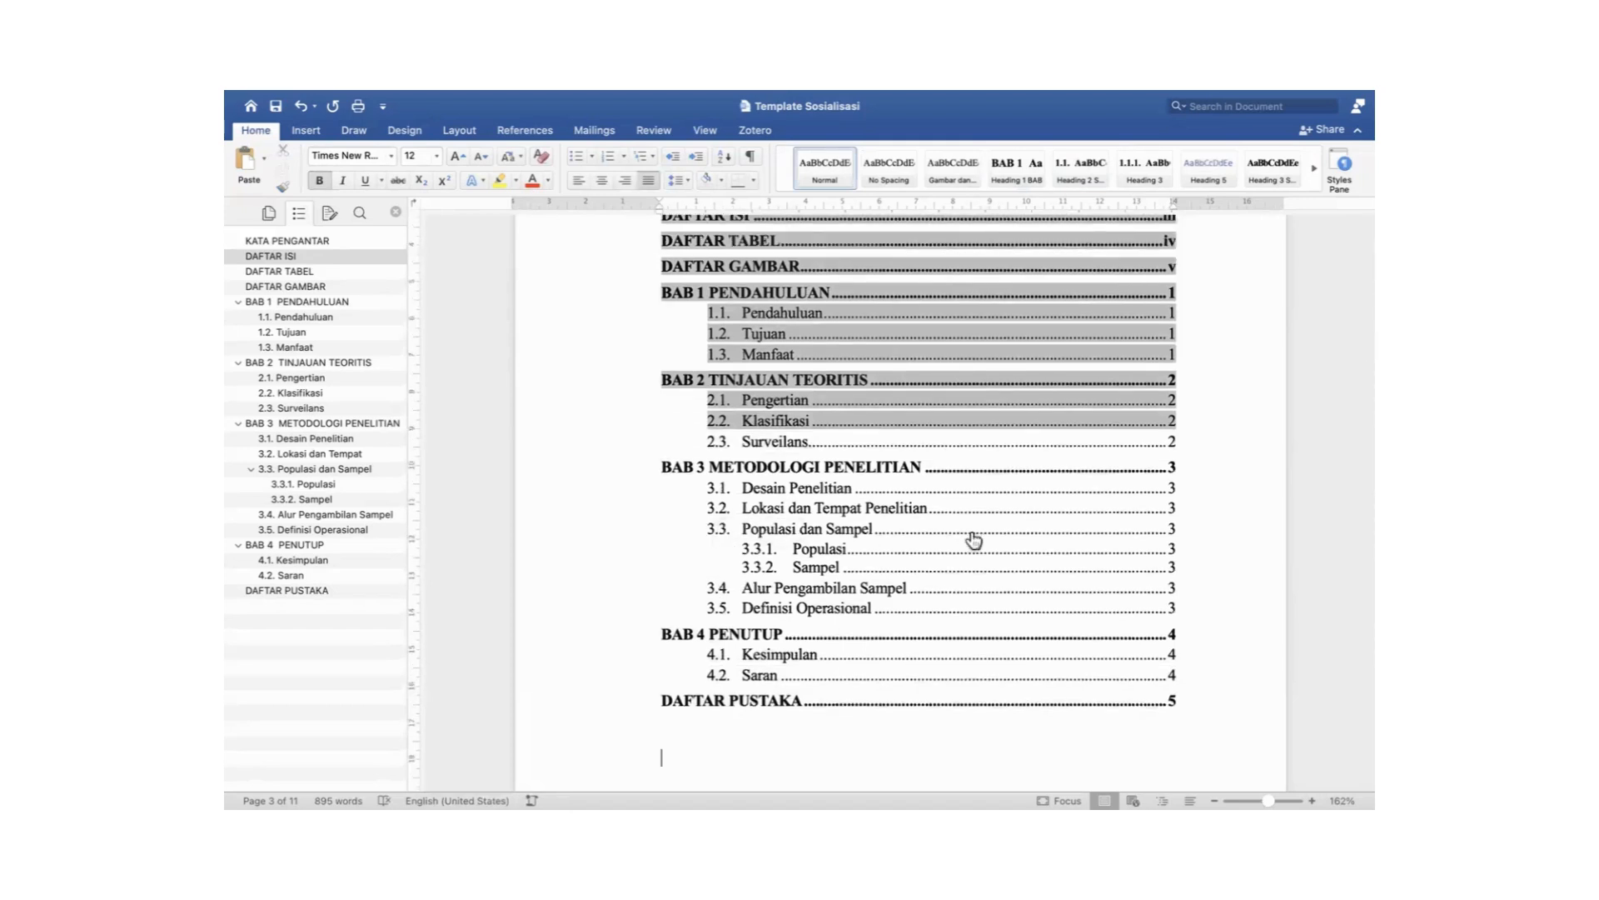
pyautogui.scroll(-3, 969, 541)
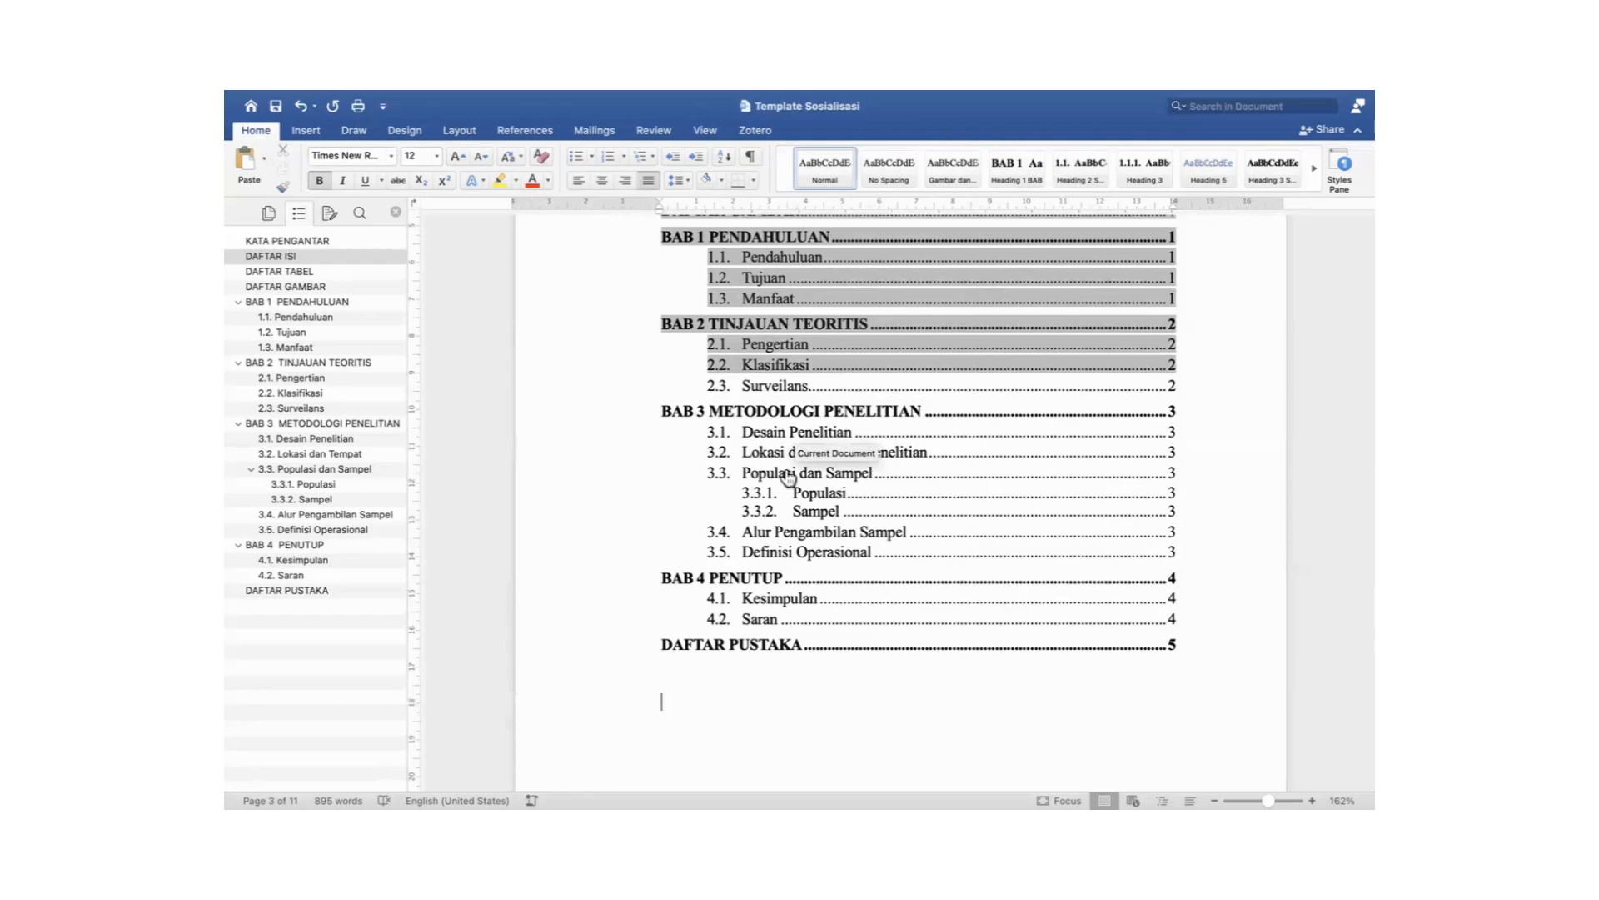
pyautogui.scroll(-1, 783, 516)
pyautogui.scroll(5, 779, 575)
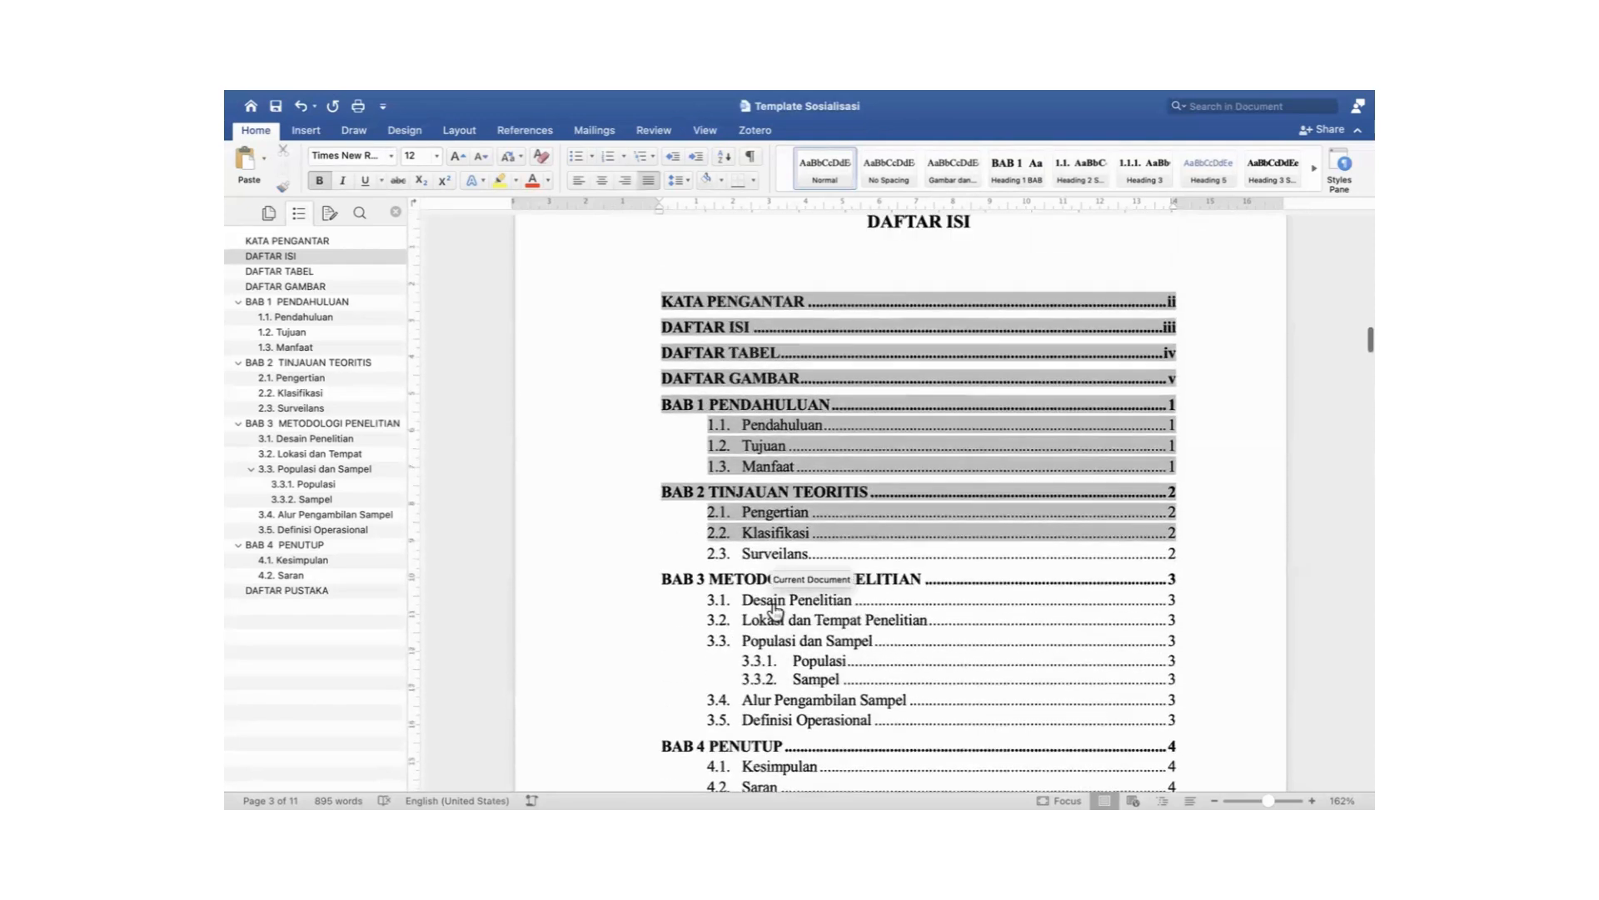
pyautogui.scroll(-3, 775, 612)
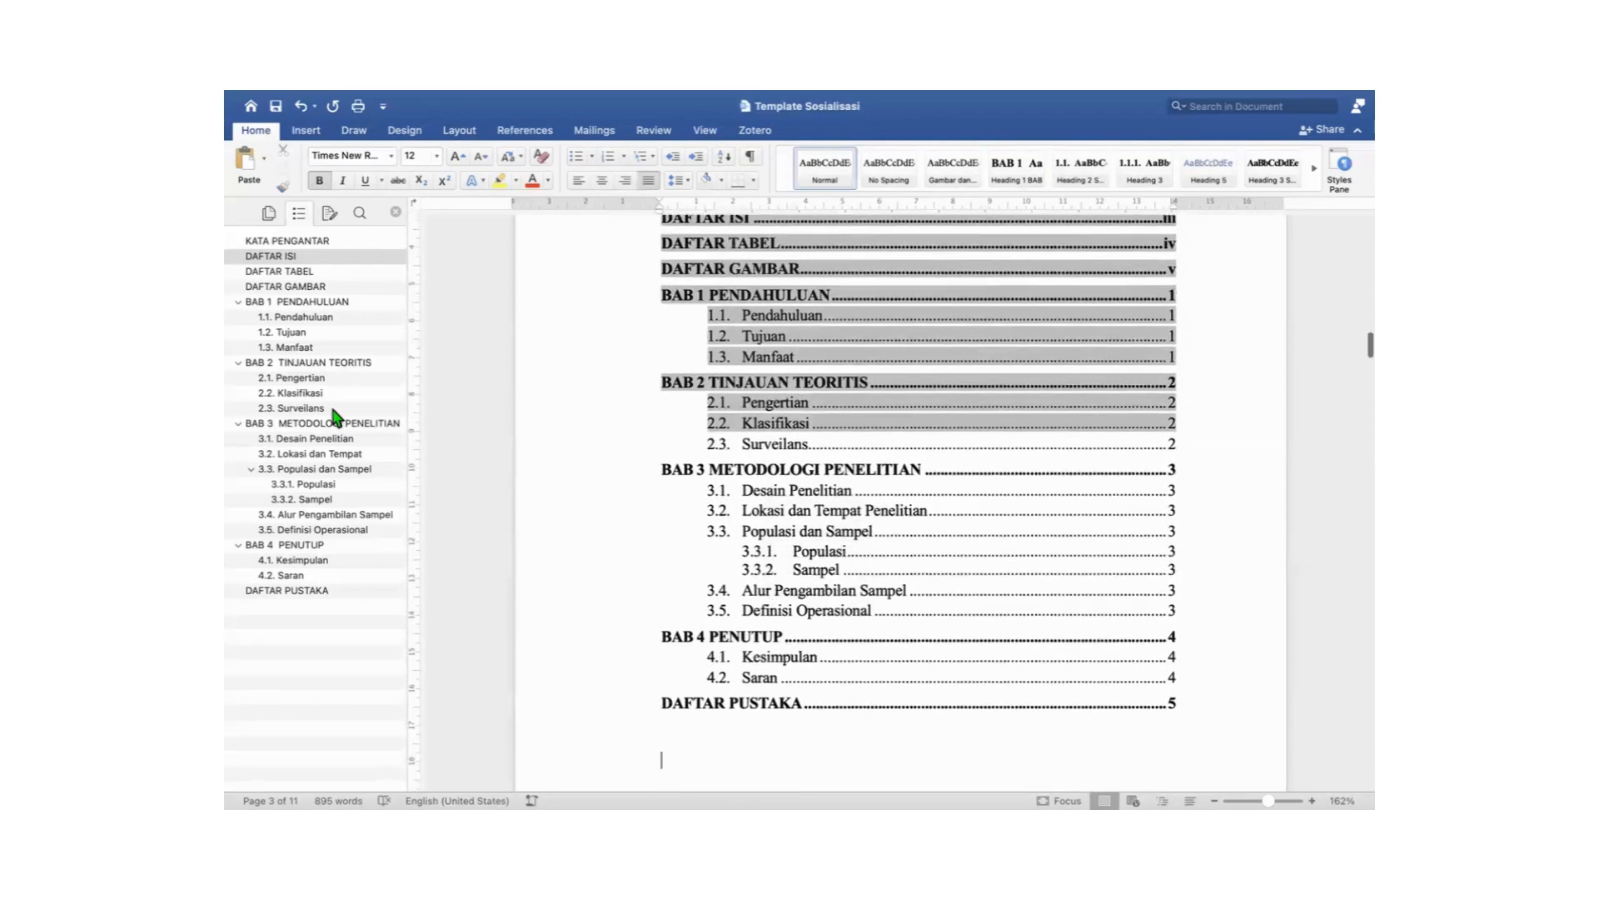
# Examine the DAFTAR TABEL and DAFTAR GAMBAR pages and the page numbers in the front matter footers.
pyautogui.click(320, 272)
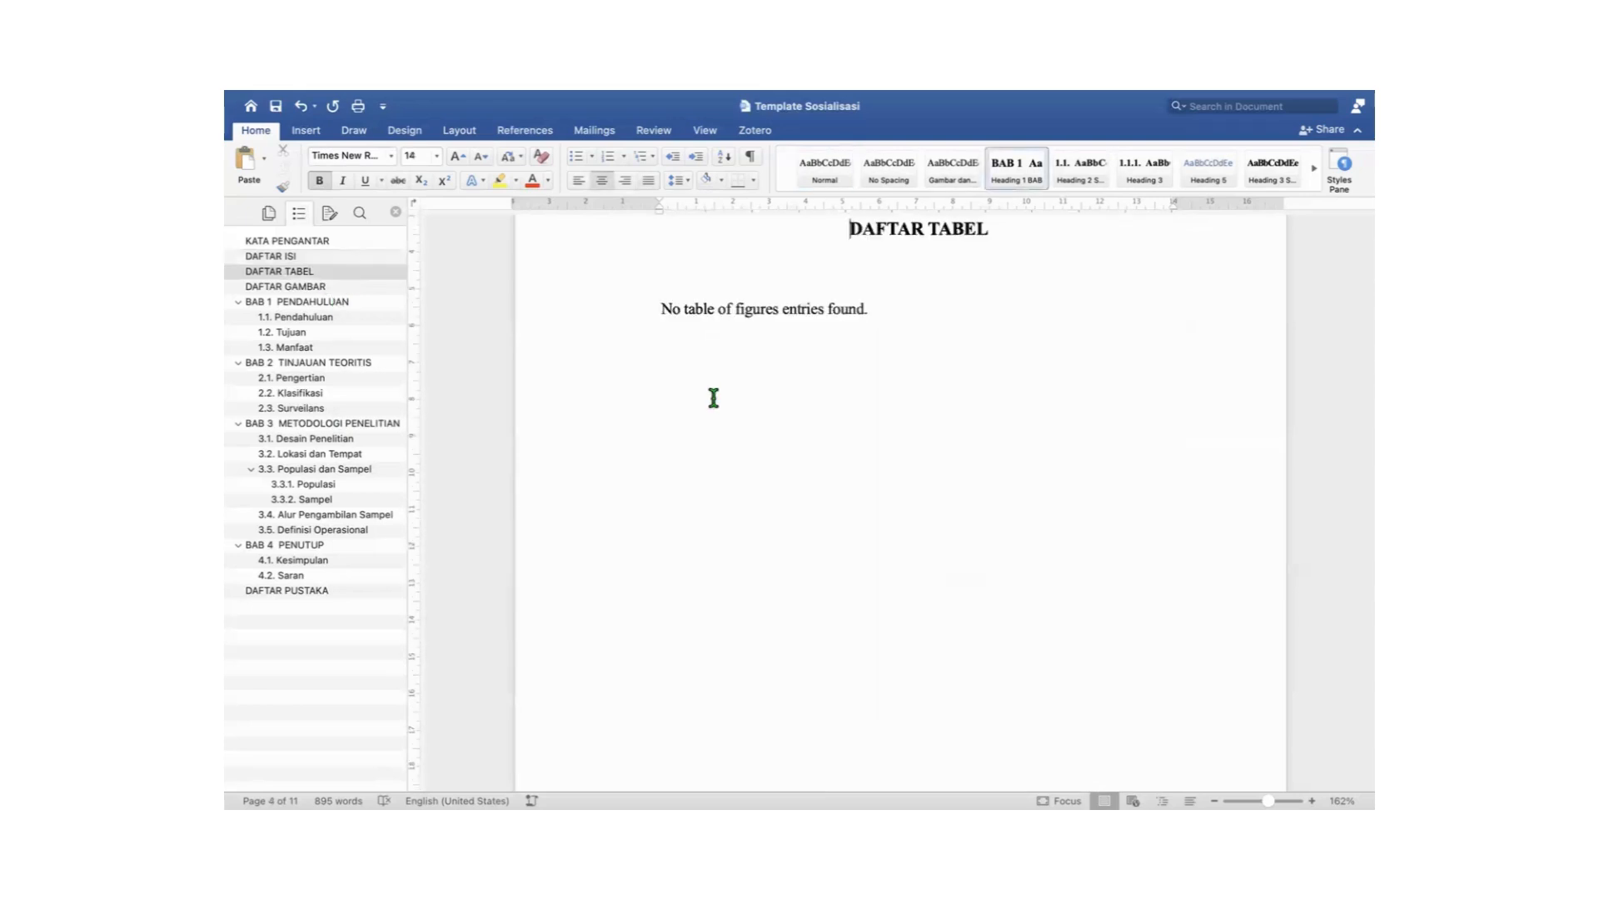
pyautogui.click(321, 287)
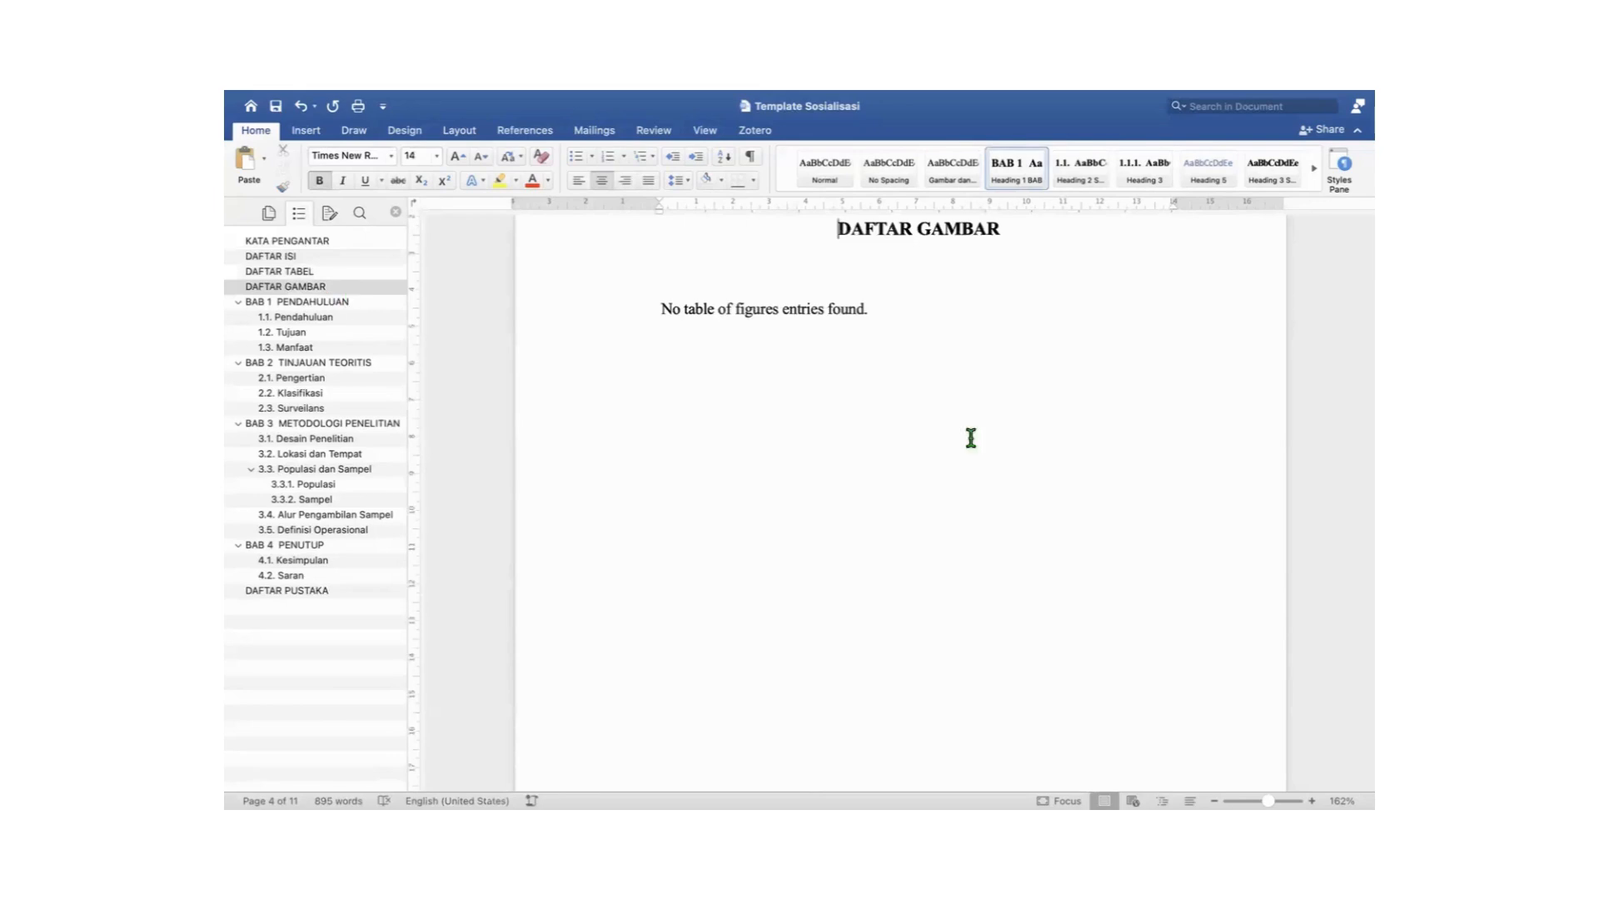
pyautogui.scroll(1, 983, 450)
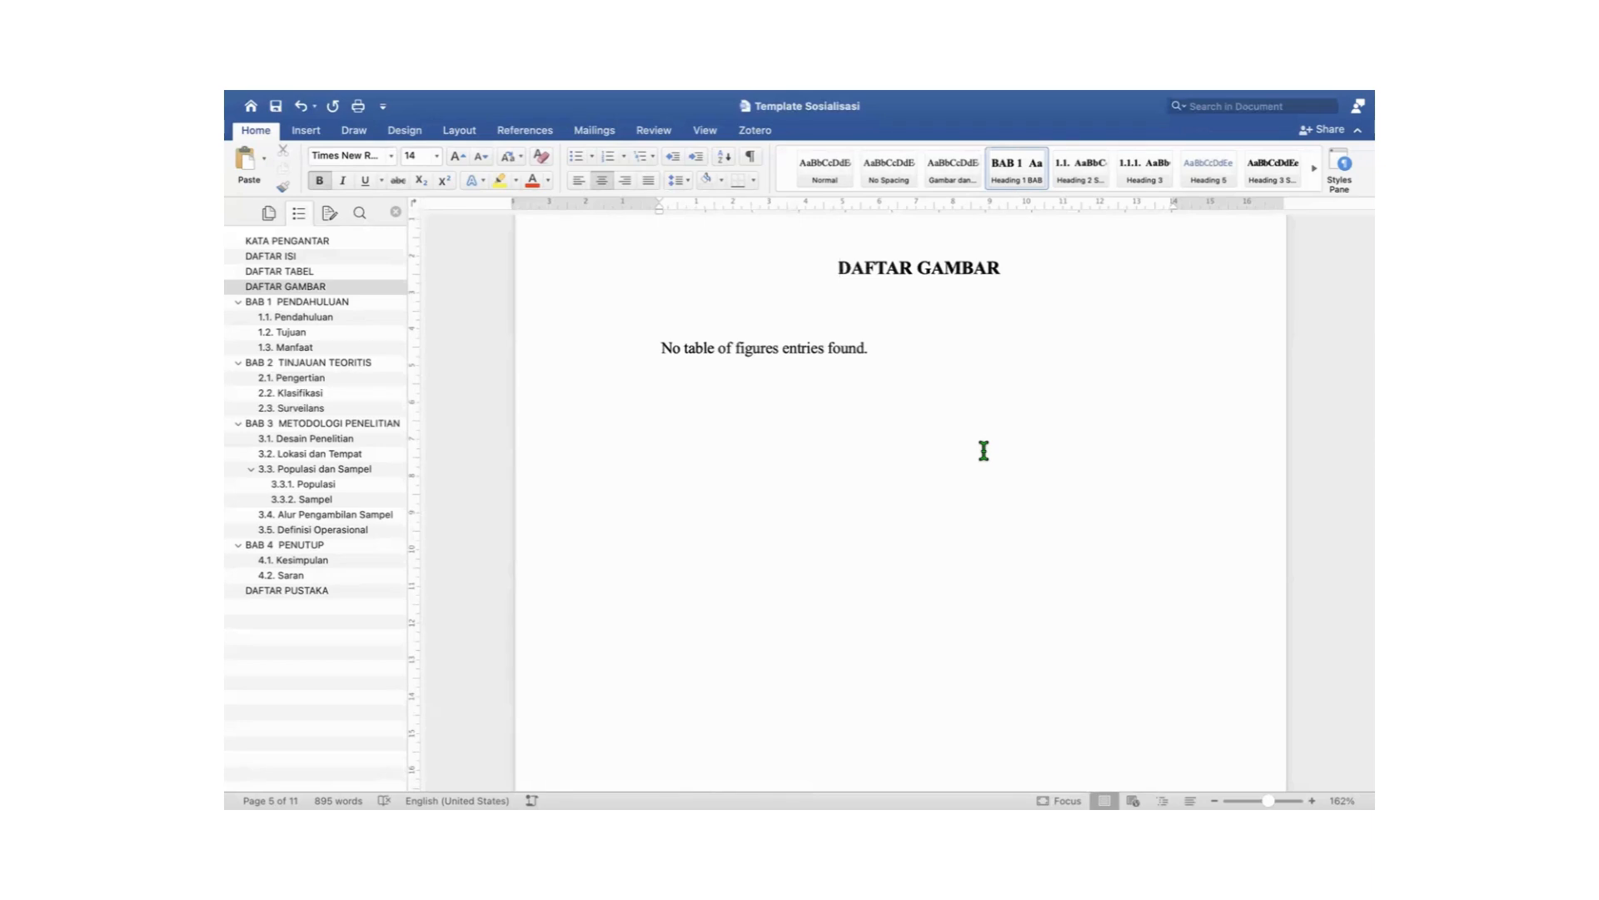
pyautogui.moveTo(804, 265); pyautogui.dragTo(1022, 568)
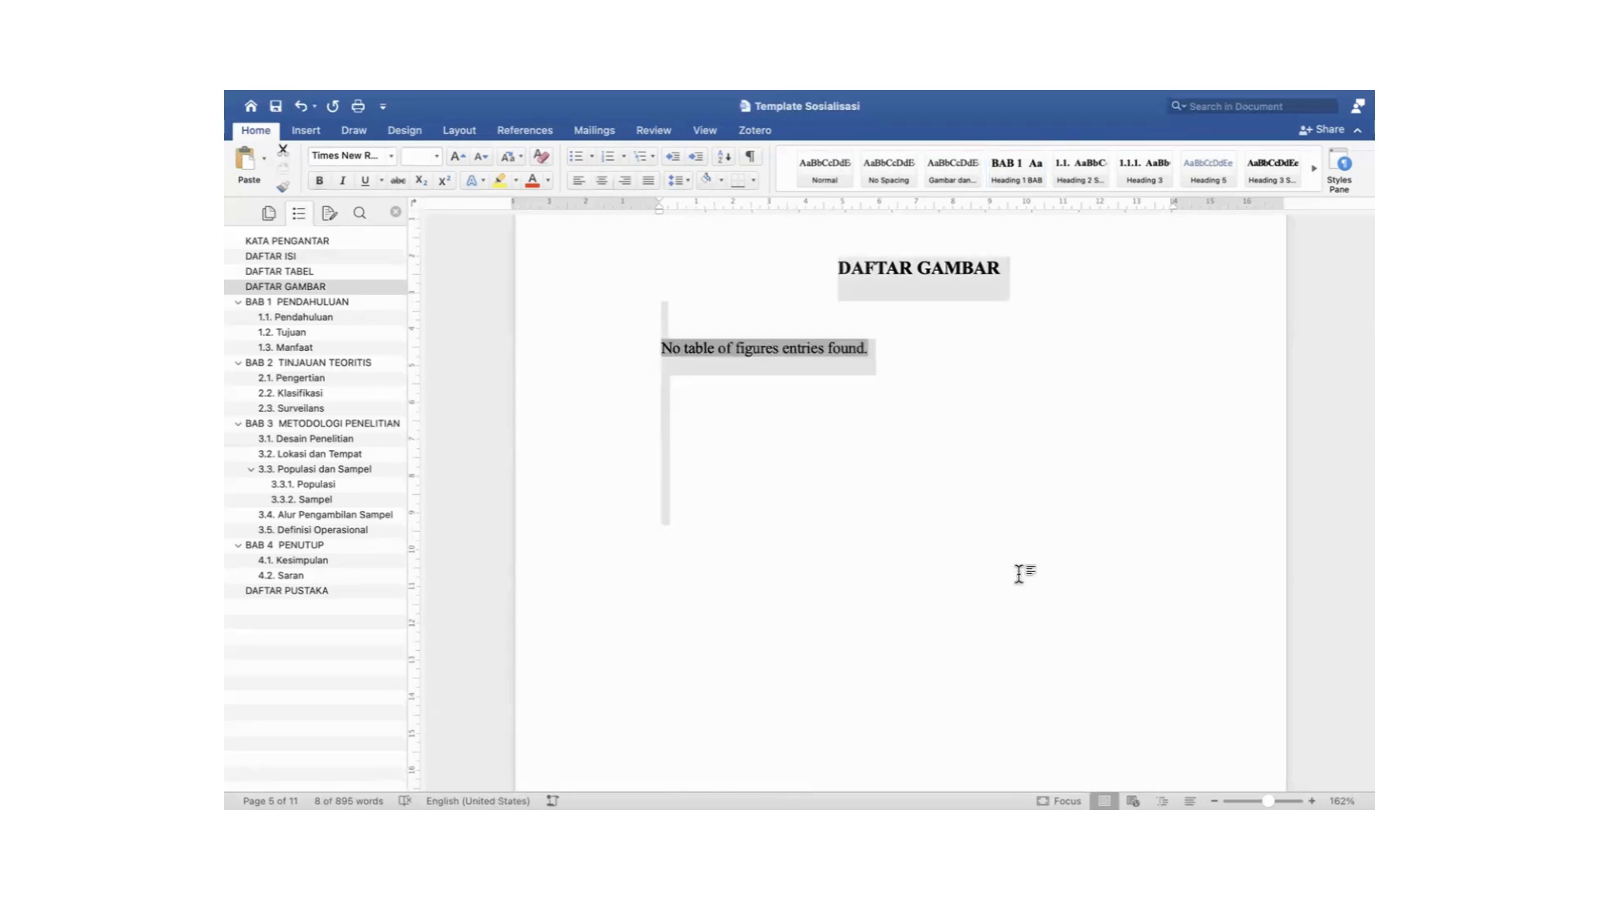
pyautogui.scroll(-10, 758, 512)
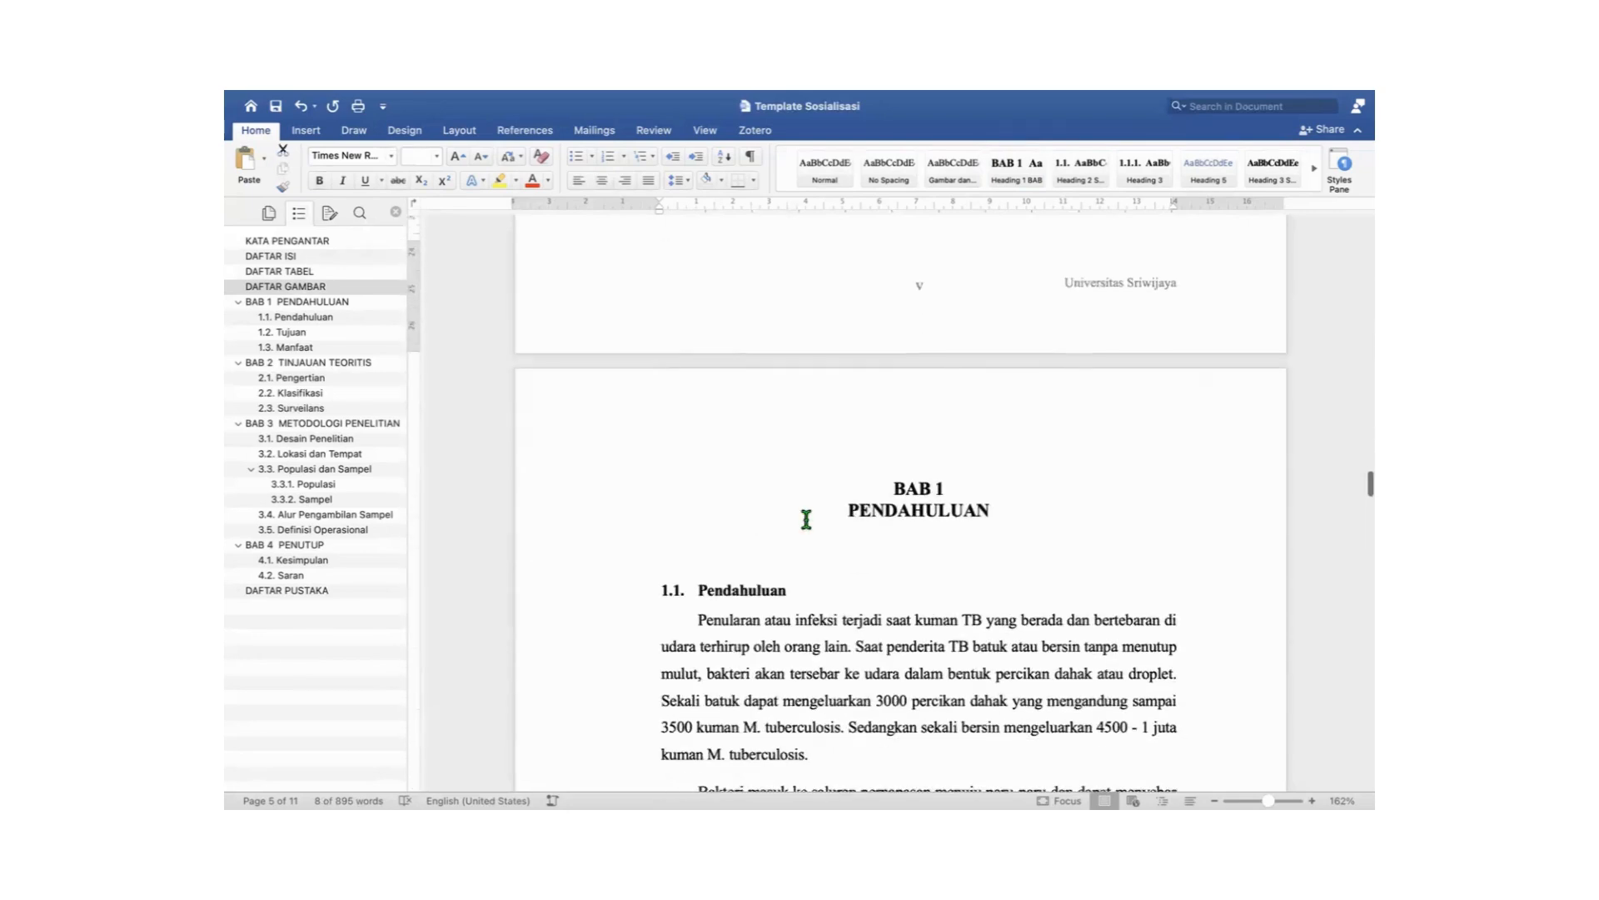
pyautogui.scroll(15, 833, 520)
pyautogui.scroll(-3, 867, 533)
pyautogui.scroll(5, 866, 535)
pyautogui.scroll(-15, 866, 534)
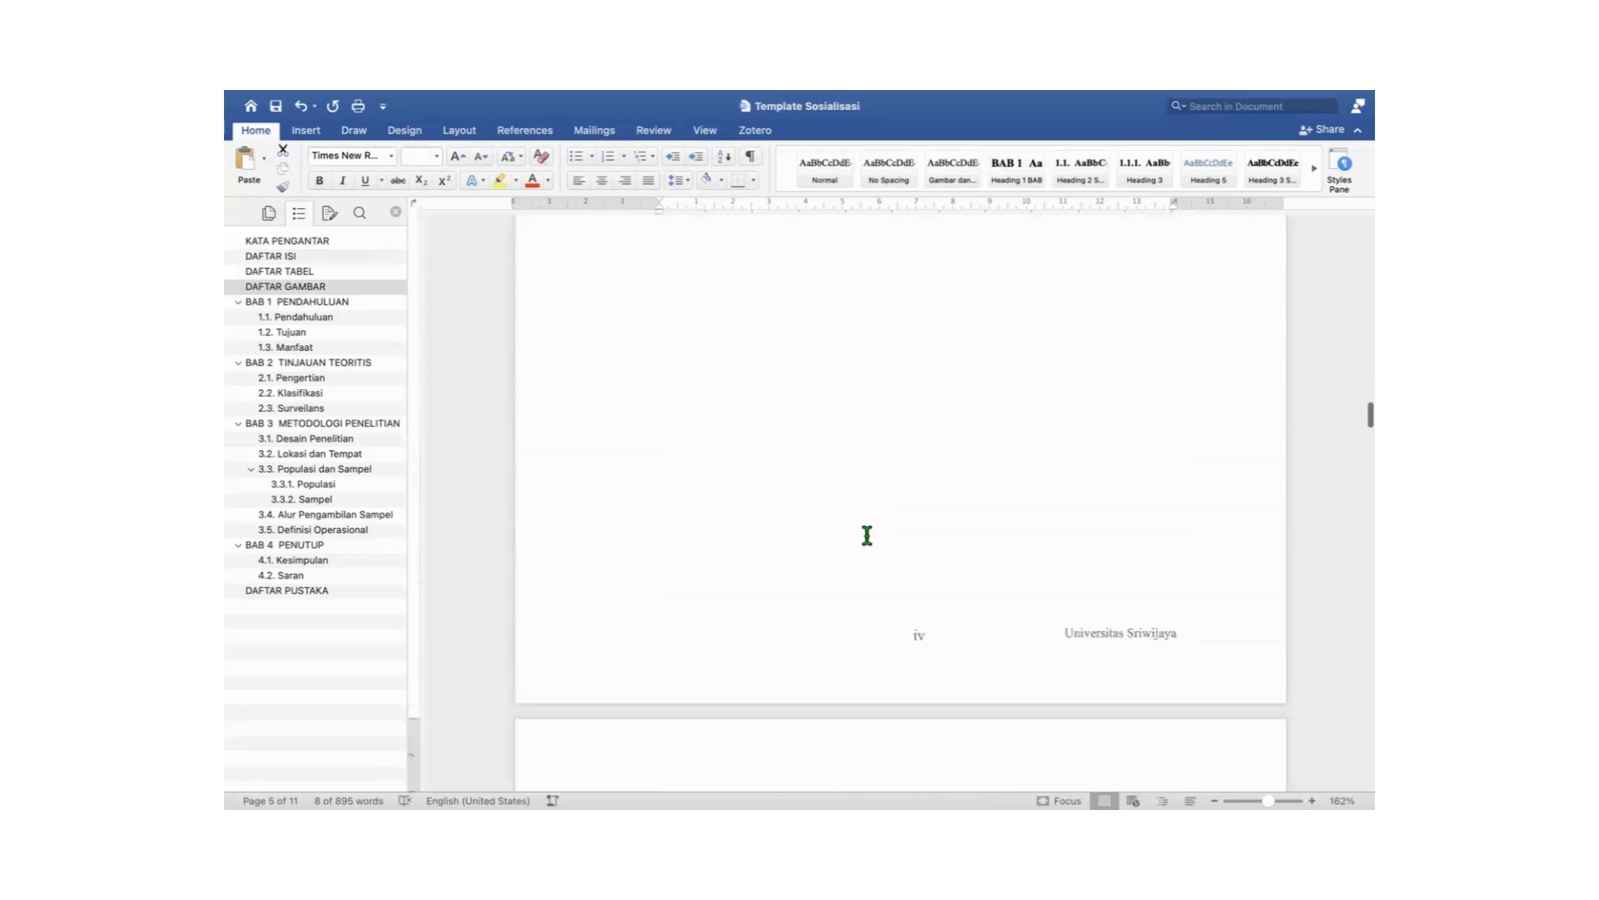
pyautogui.scroll(-5, 866, 533)
pyautogui.scroll(15, 862, 722)
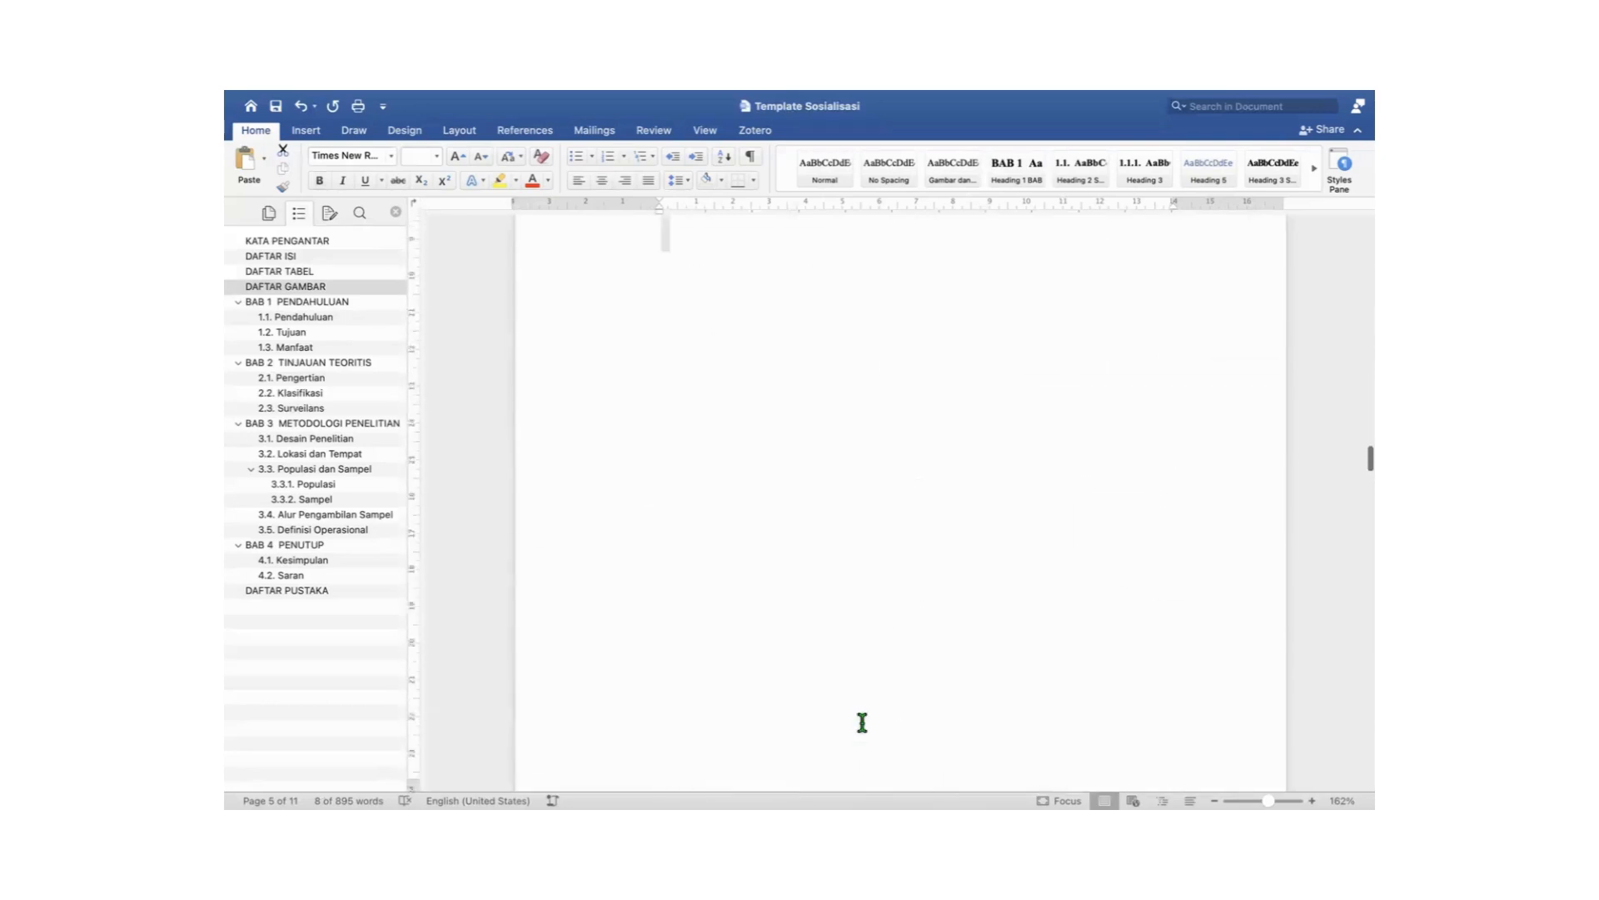
pyautogui.scroll(5, 862, 722)
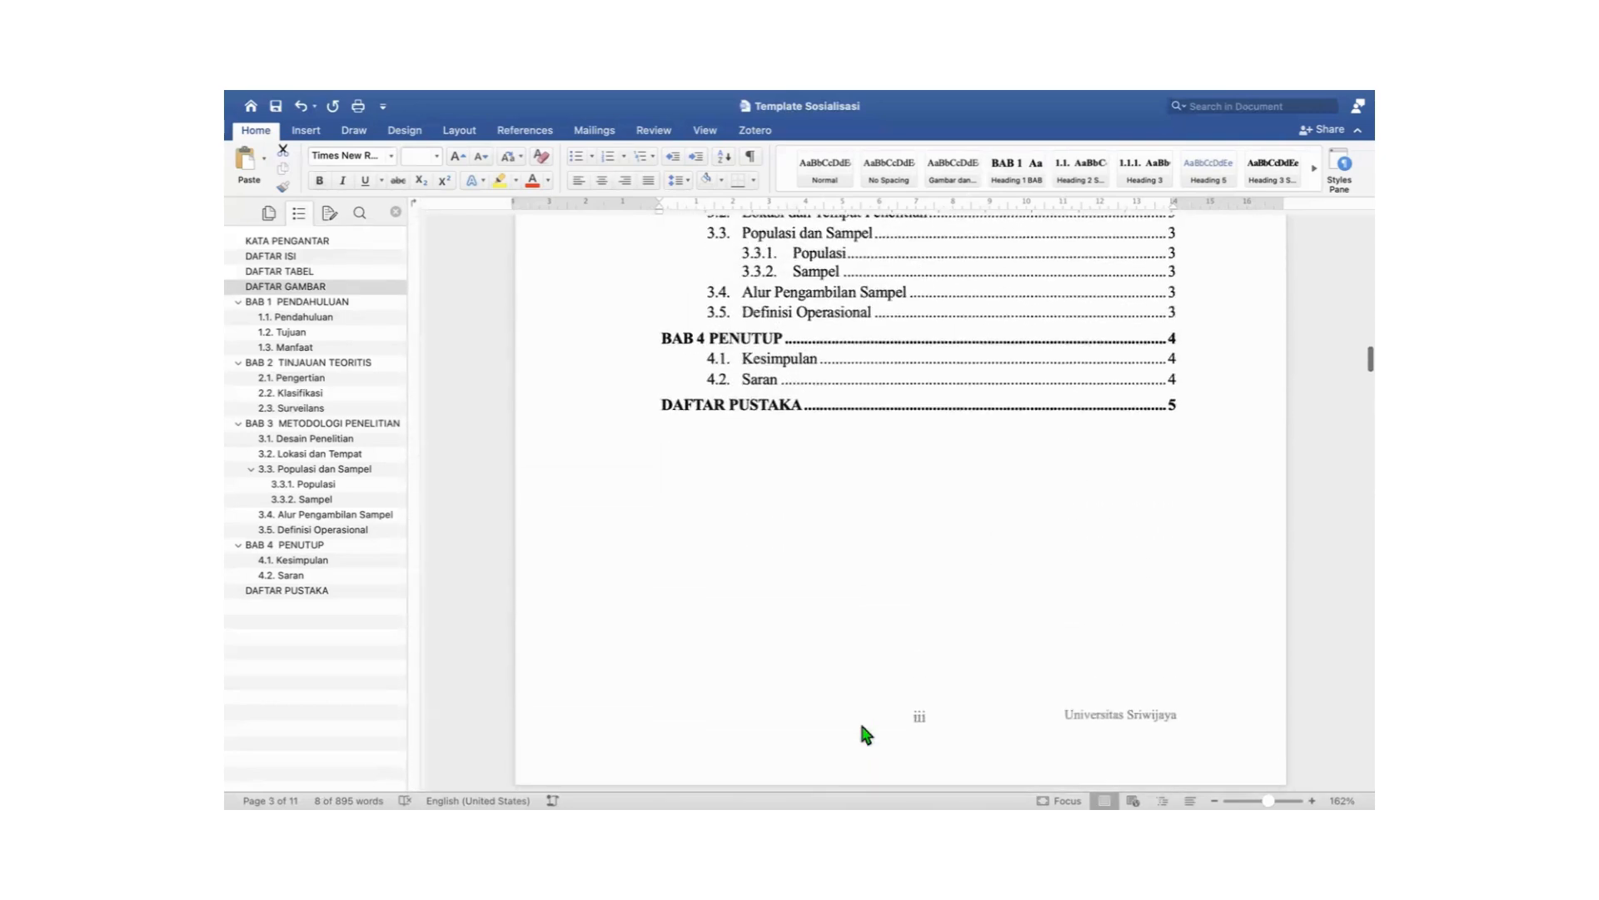
pyautogui.click(313, 272)
pyautogui.scroll(1, 792, 332)
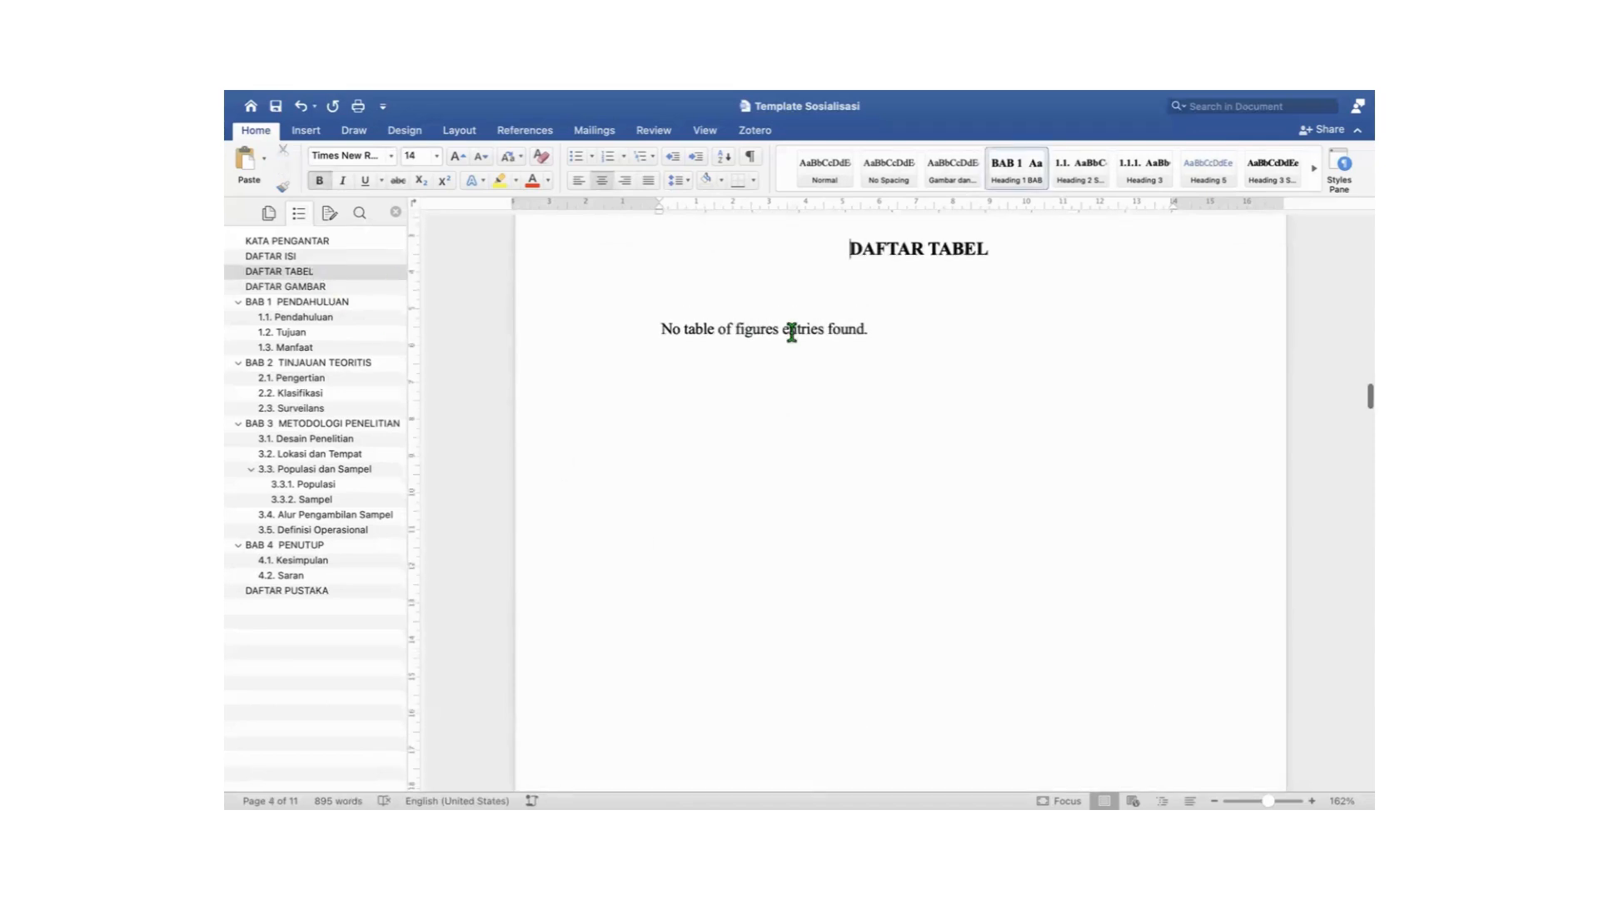
# Insert a table with six columns and three rows below section 3.5 Definisi Operasional, leaving an empty paragraph above it.
pyautogui.click(319, 425)
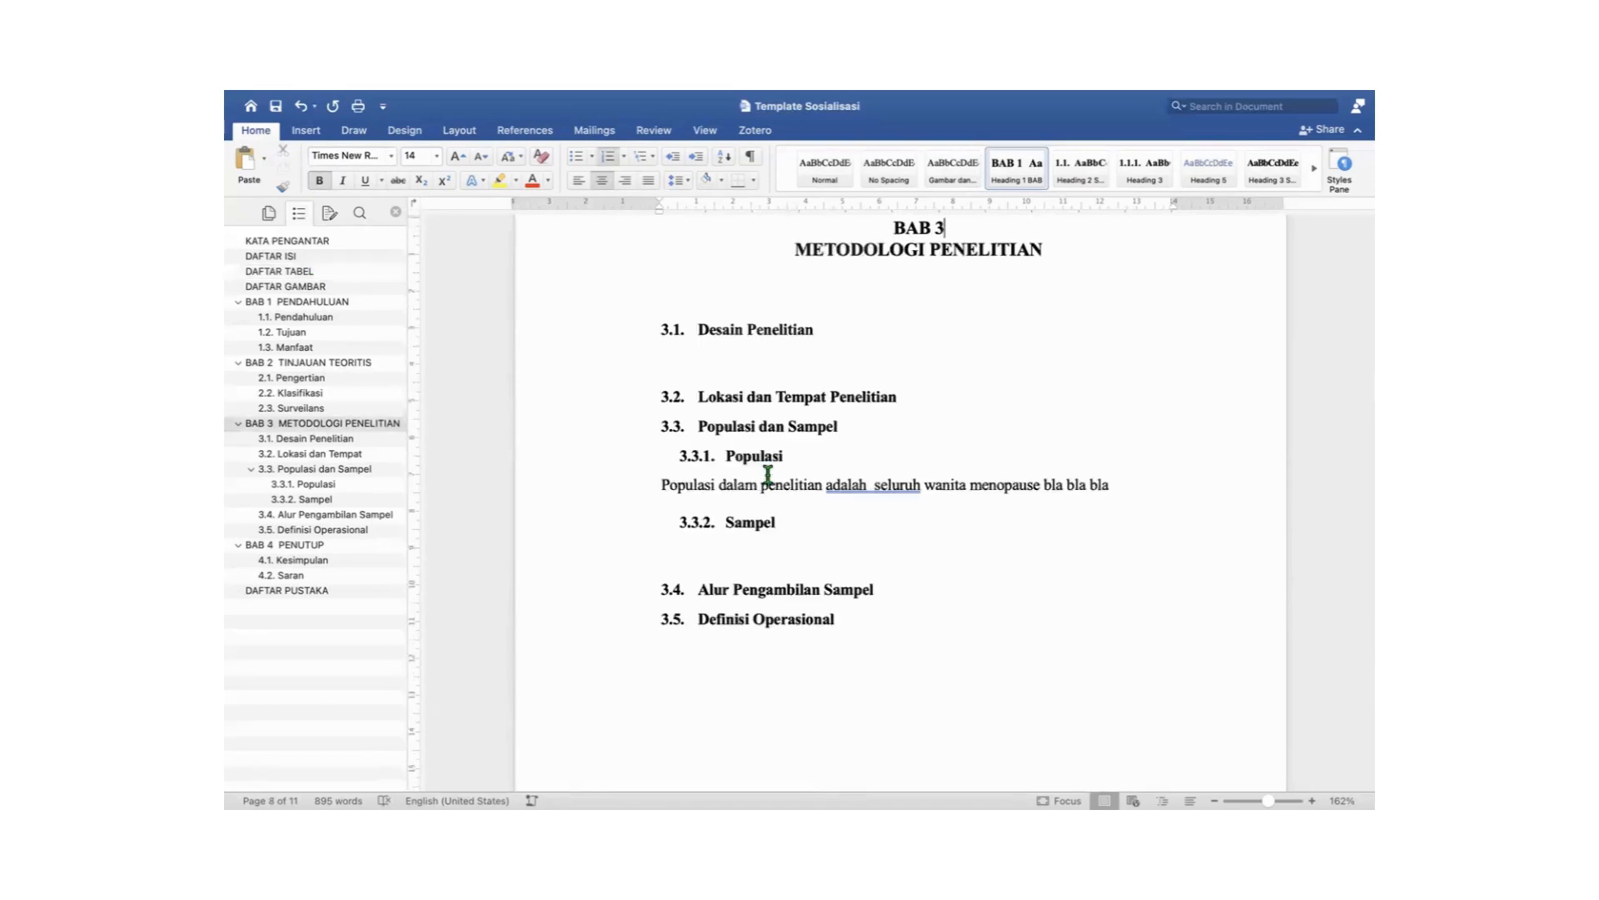
pyautogui.scroll(-4, 766, 475)
pyautogui.click(751, 392)
pyautogui.click(872, 344)
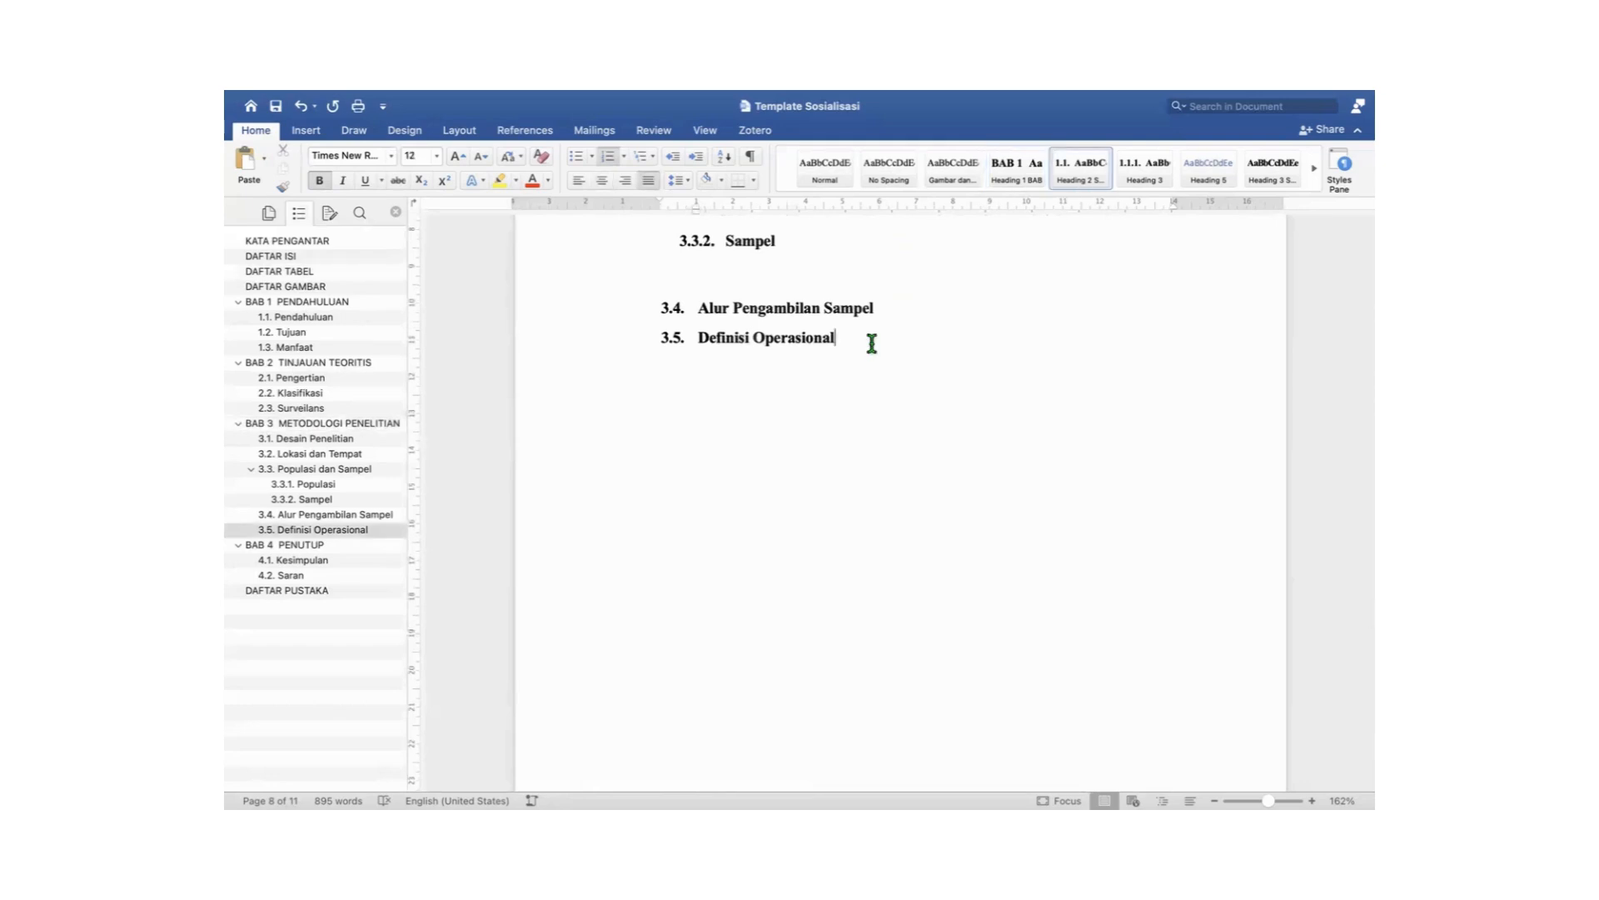
pyautogui.click(320, 132)
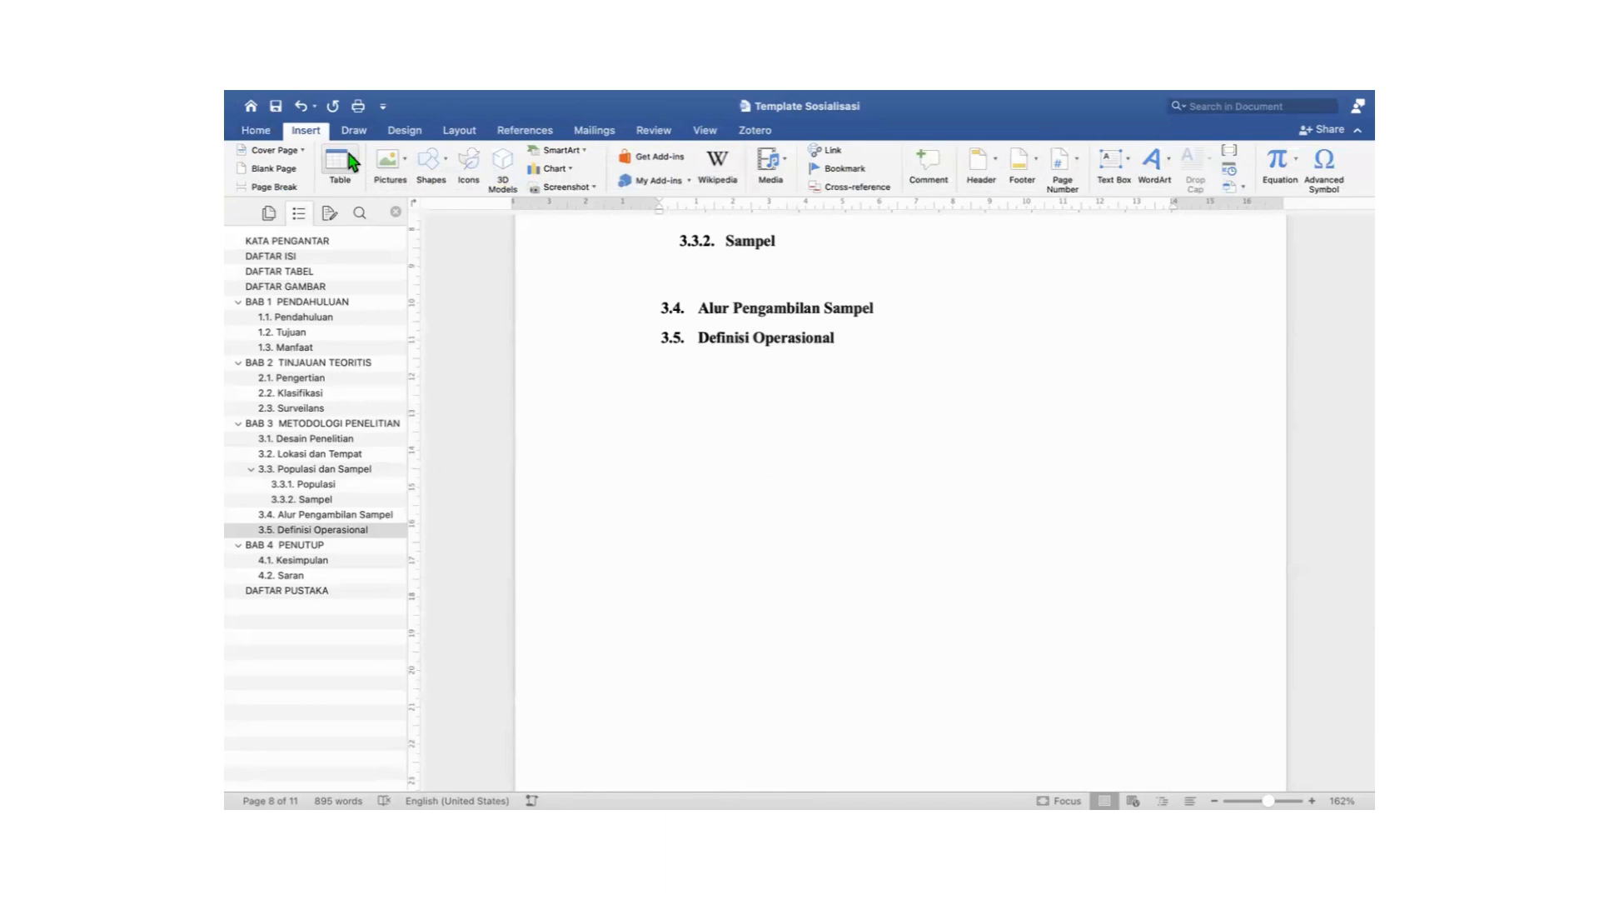
pyautogui.click(342, 167)
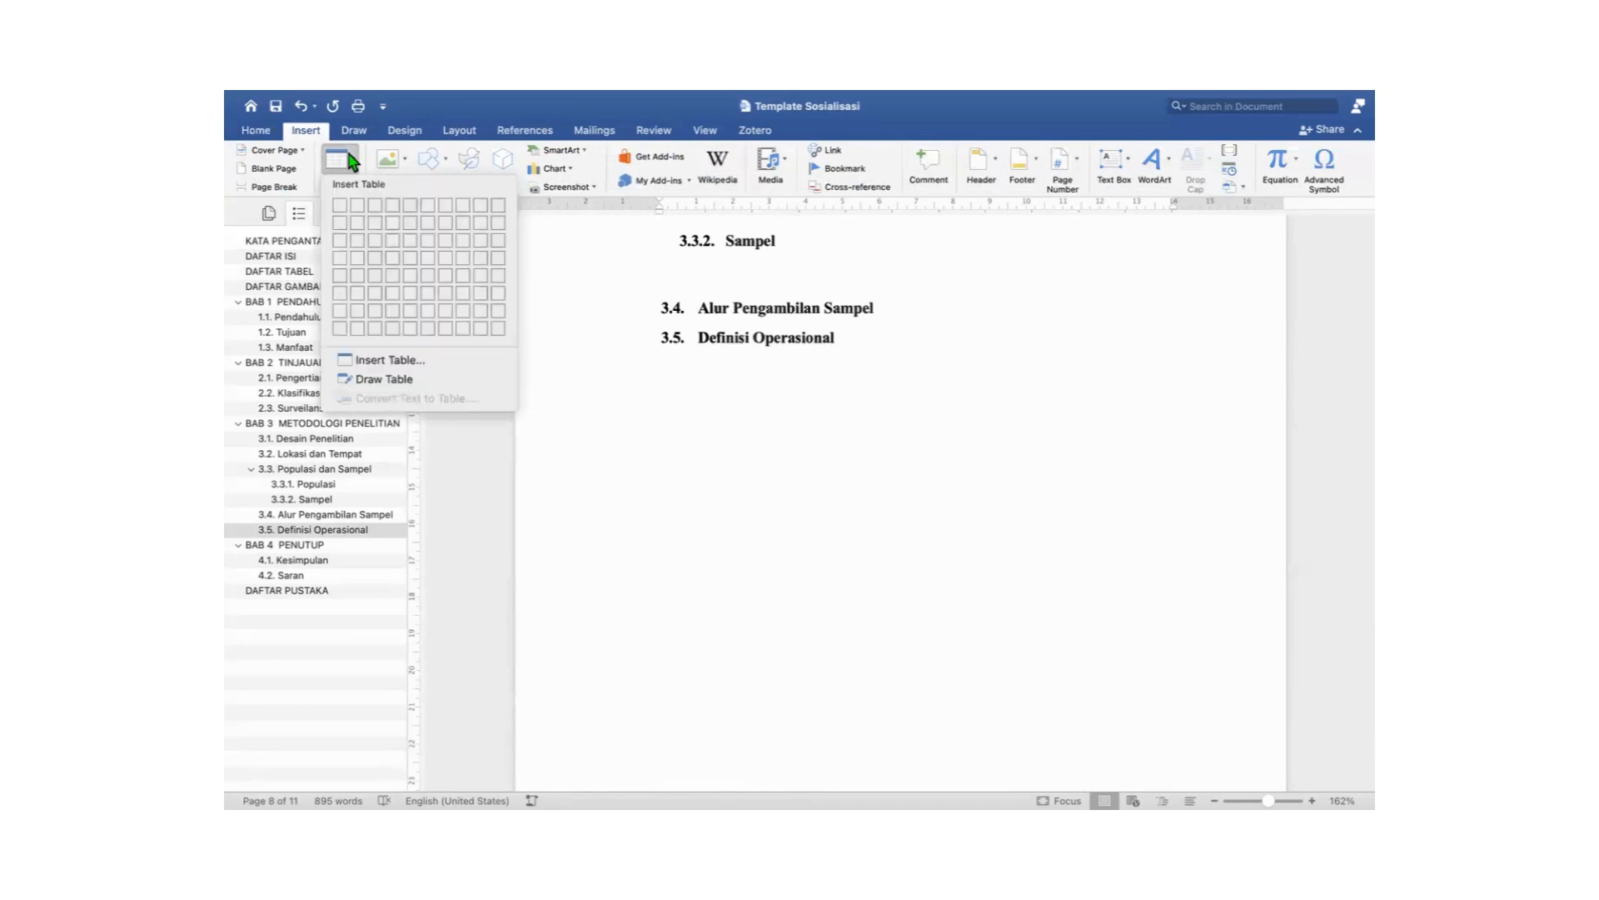
pyautogui.click(426, 239)
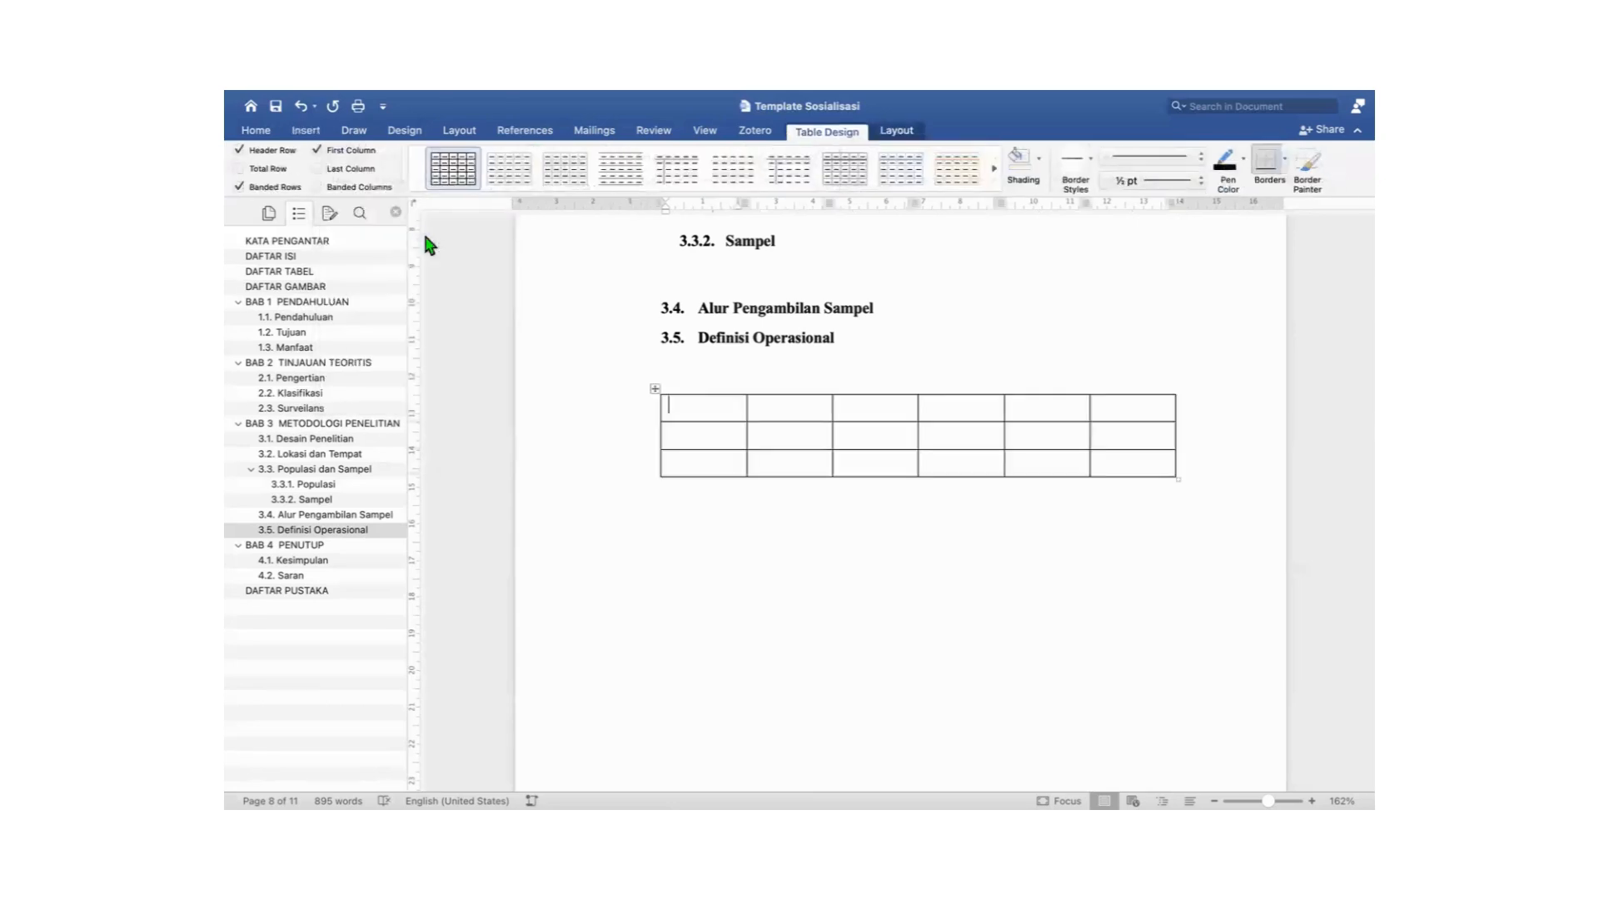
# Reduce the line spacing of all cells in the table under section 3.5 Definisi Operasional.
pyautogui.click(658, 389)
pyautogui.click(696, 367)
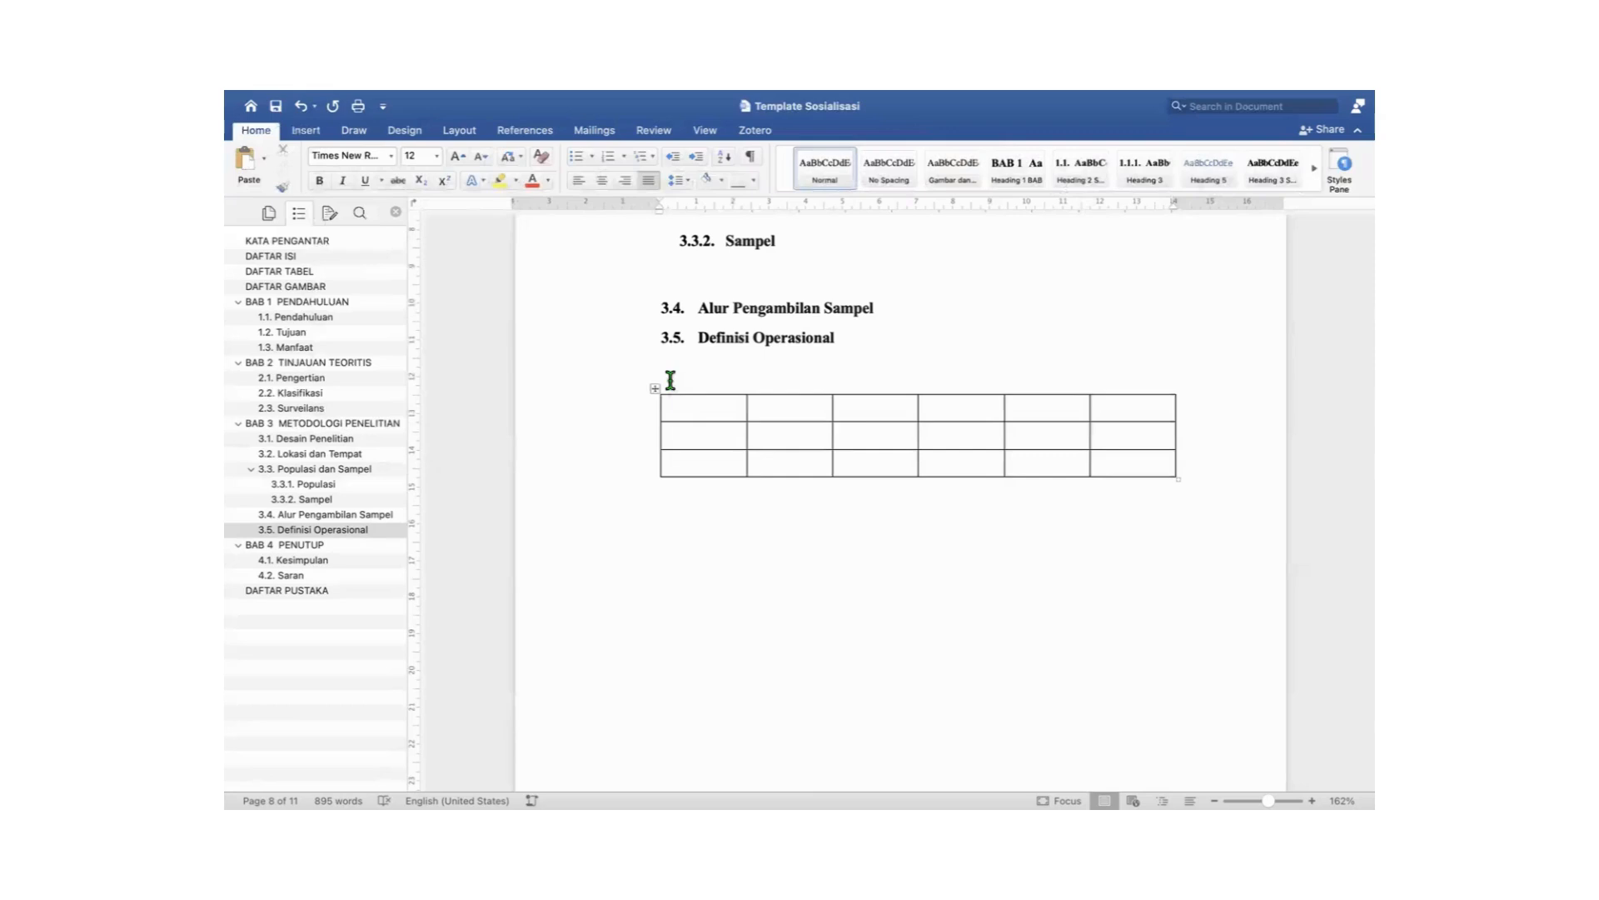
pyautogui.click(654, 390)
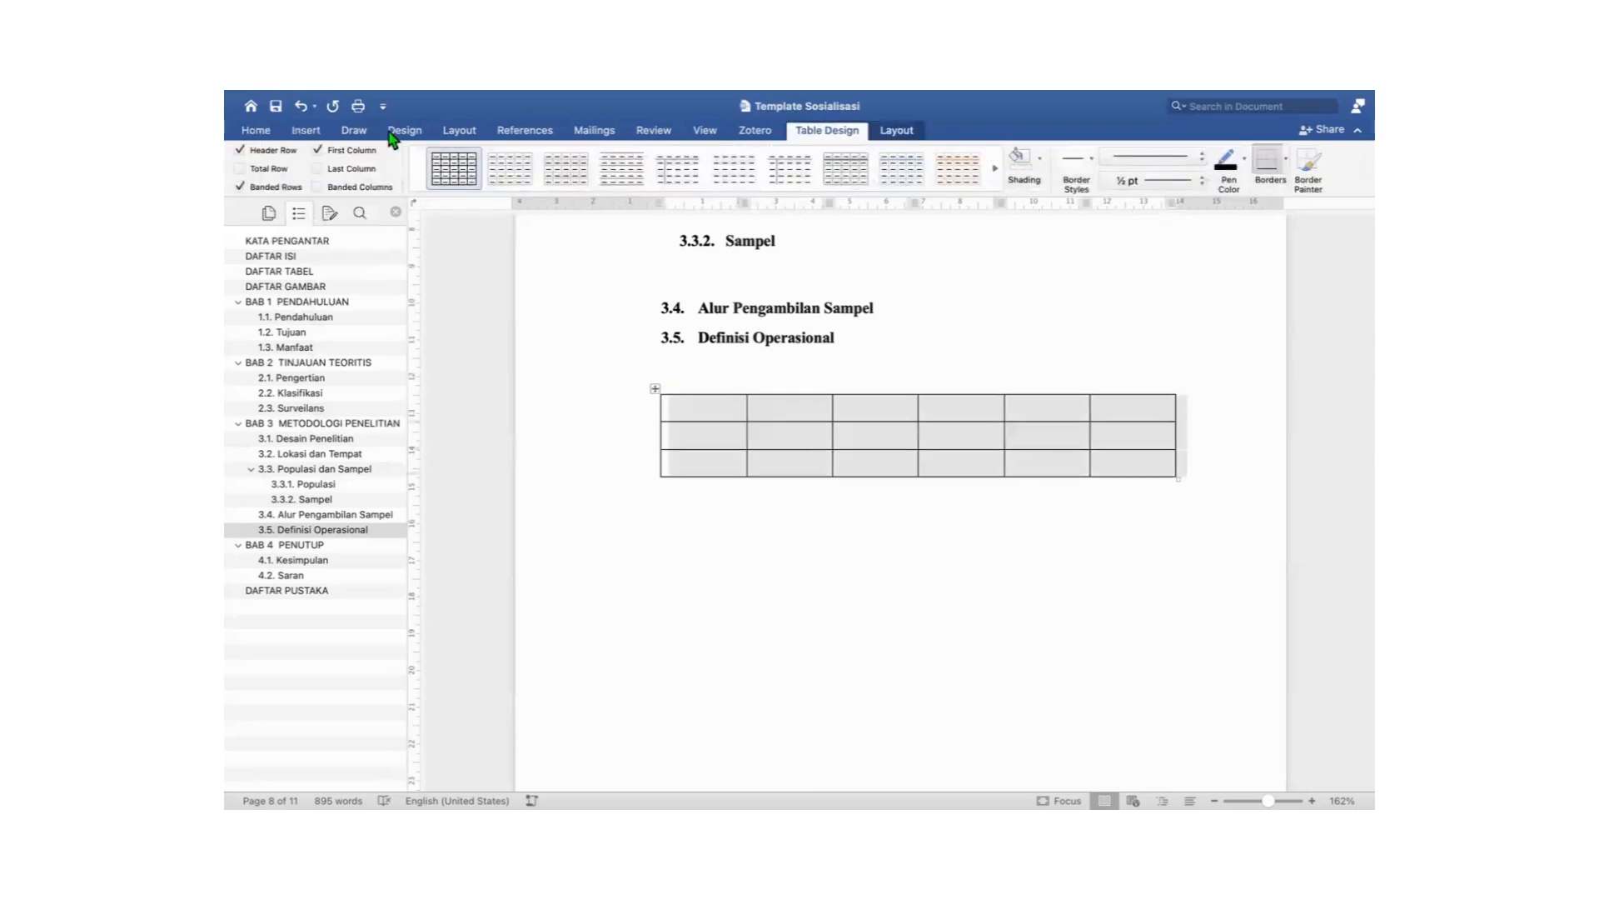
pyautogui.click(256, 130)
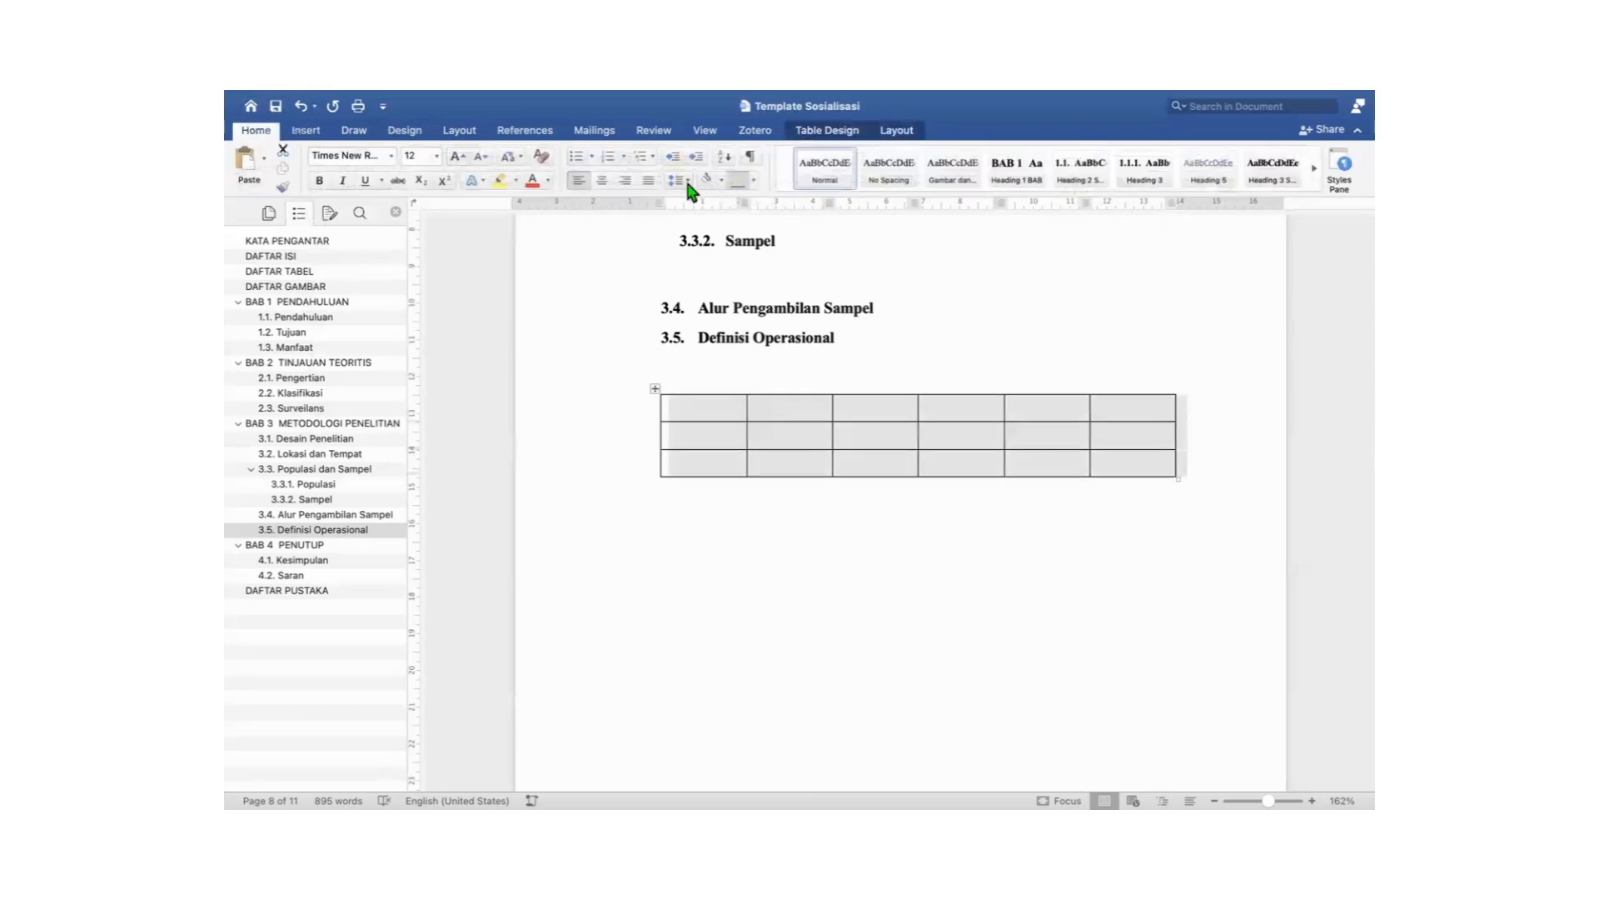
pyautogui.click(677, 180)
pyautogui.click(686, 203)
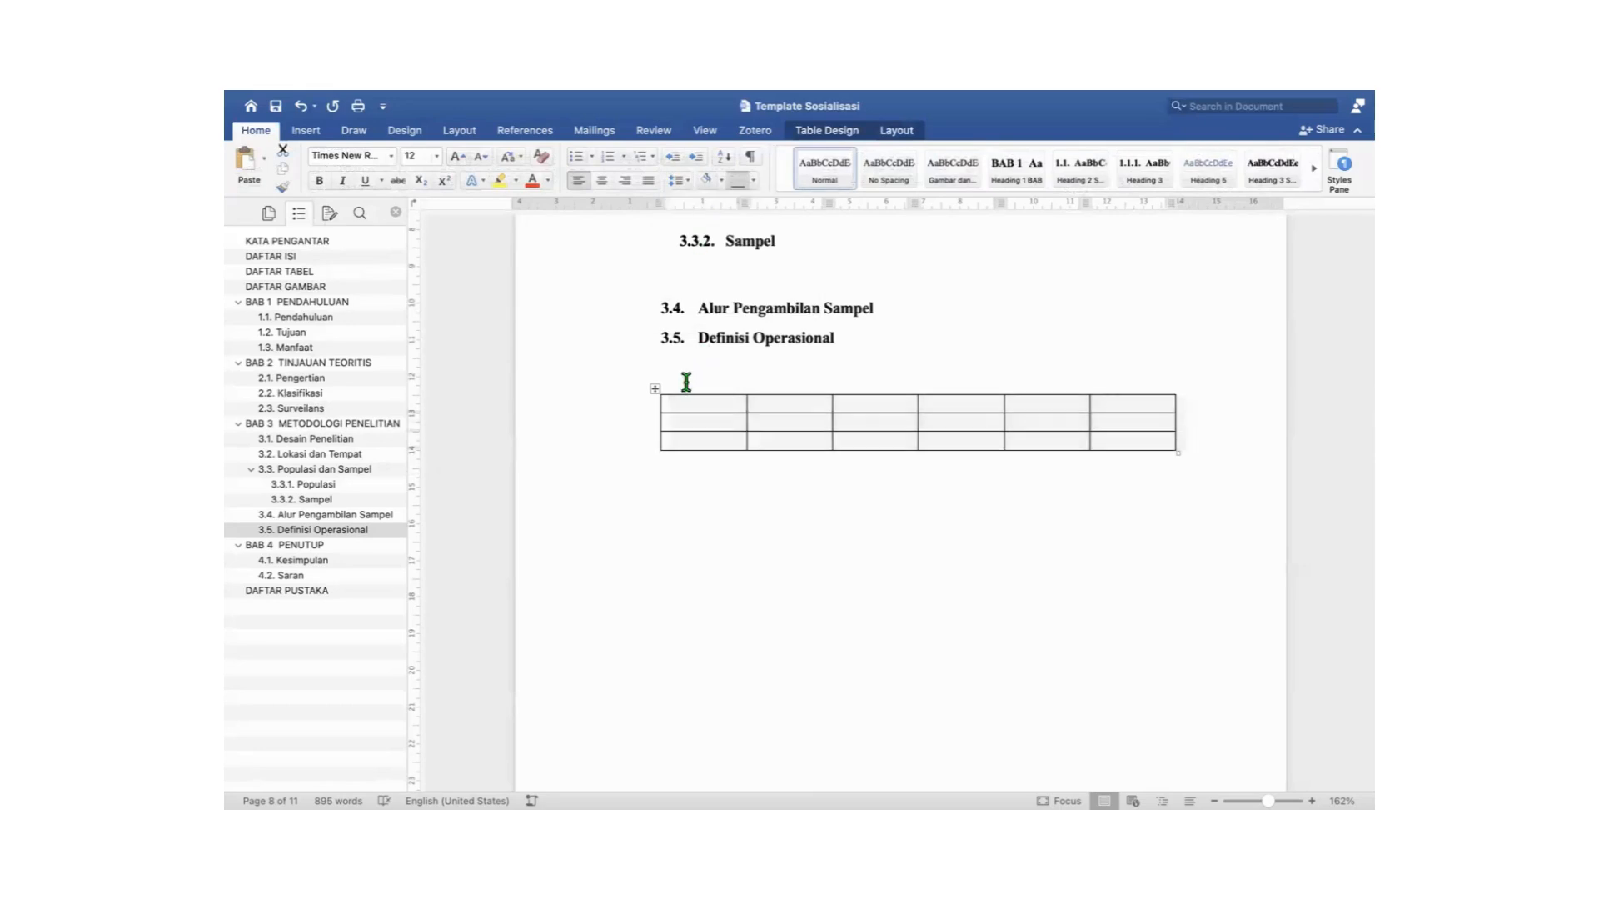
pyautogui.click(686, 376)
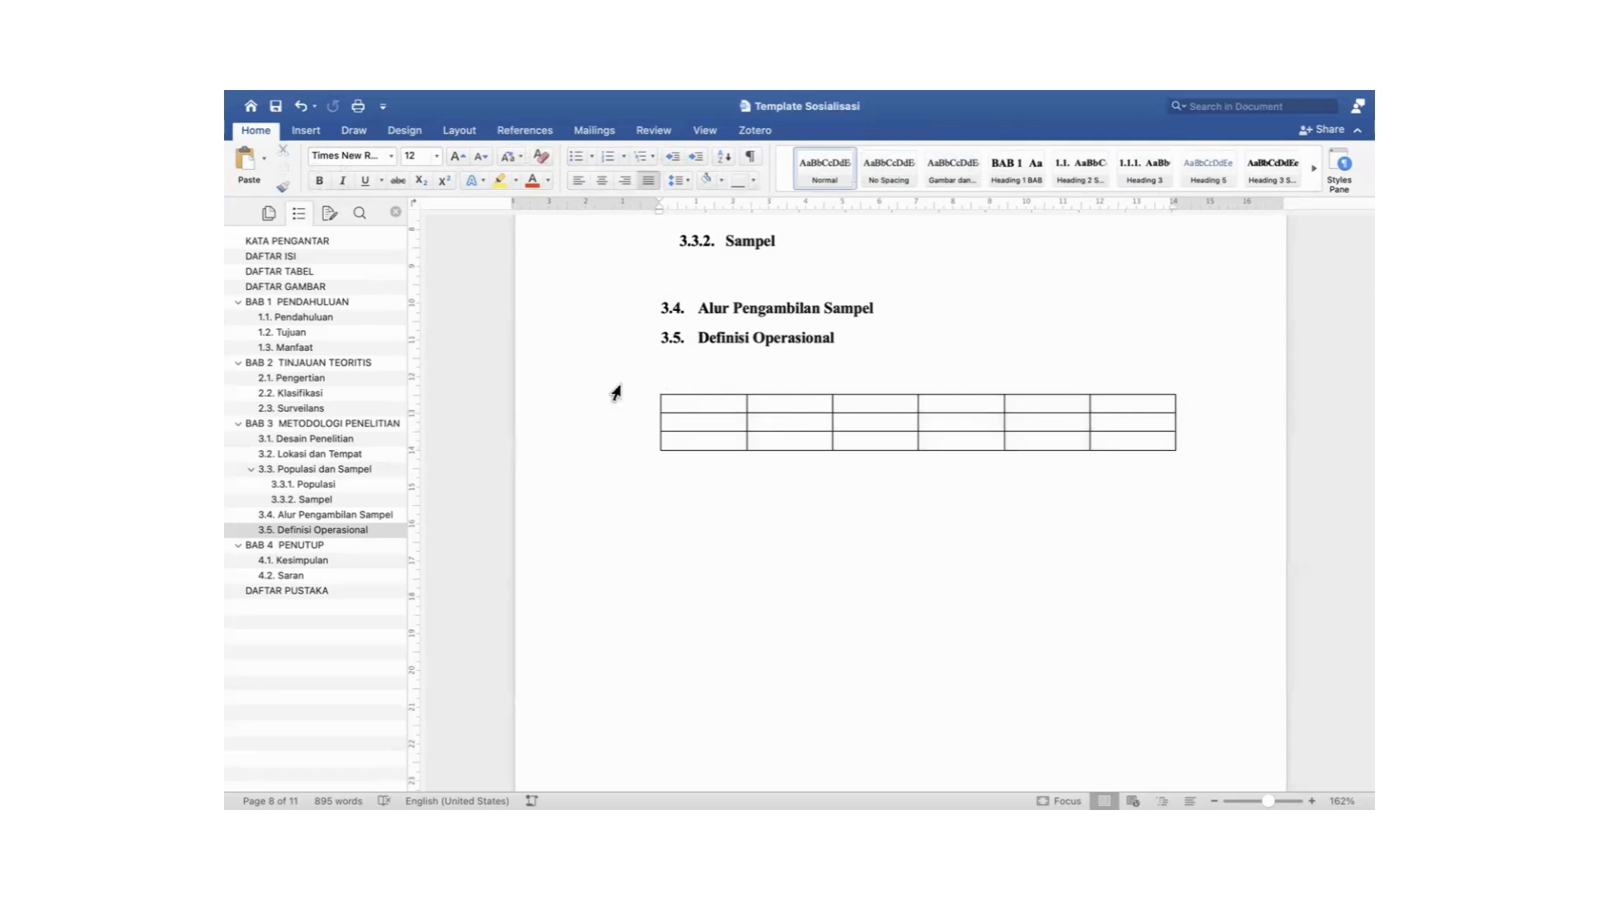
# Write the title "Definisi Operasional Variabel" in the empty paragraph directly above the table.
pyautogui.click(615, 392)
pyautogui.click(686, 368)
pyautogui.write('Definisi Operasional')
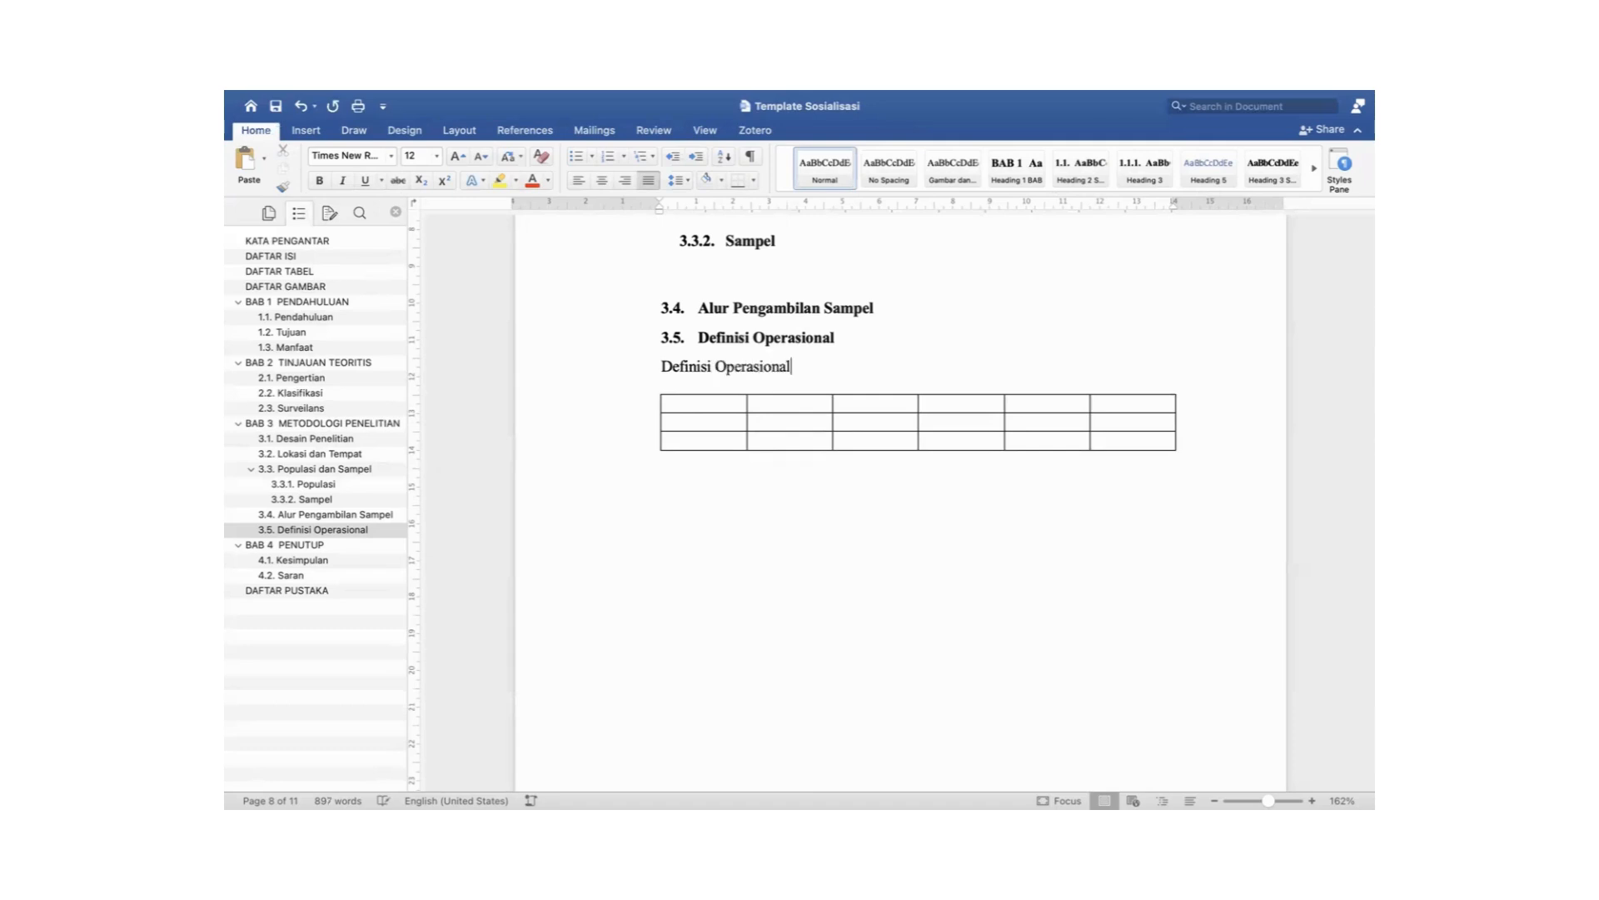
pyautogui.write(' Varian')
pyautogui.write('bel')
# Insert a numbered caption with the label Tabel in front of the title "Definisi Operasional Variabel".
pyautogui.click(524, 131)
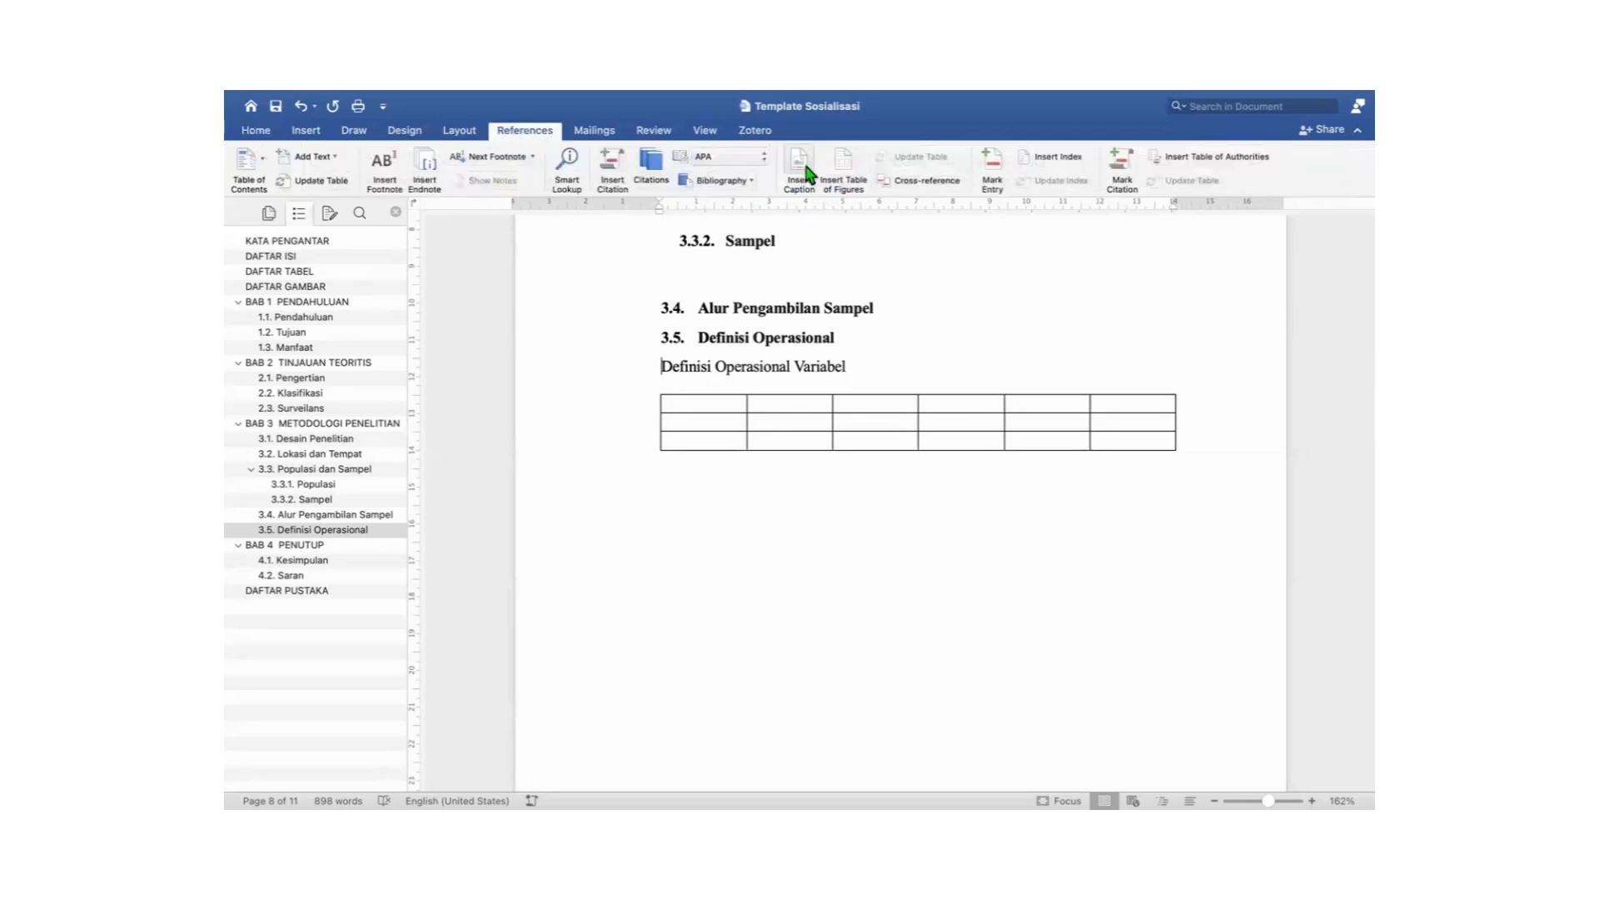
pyautogui.click(801, 170)
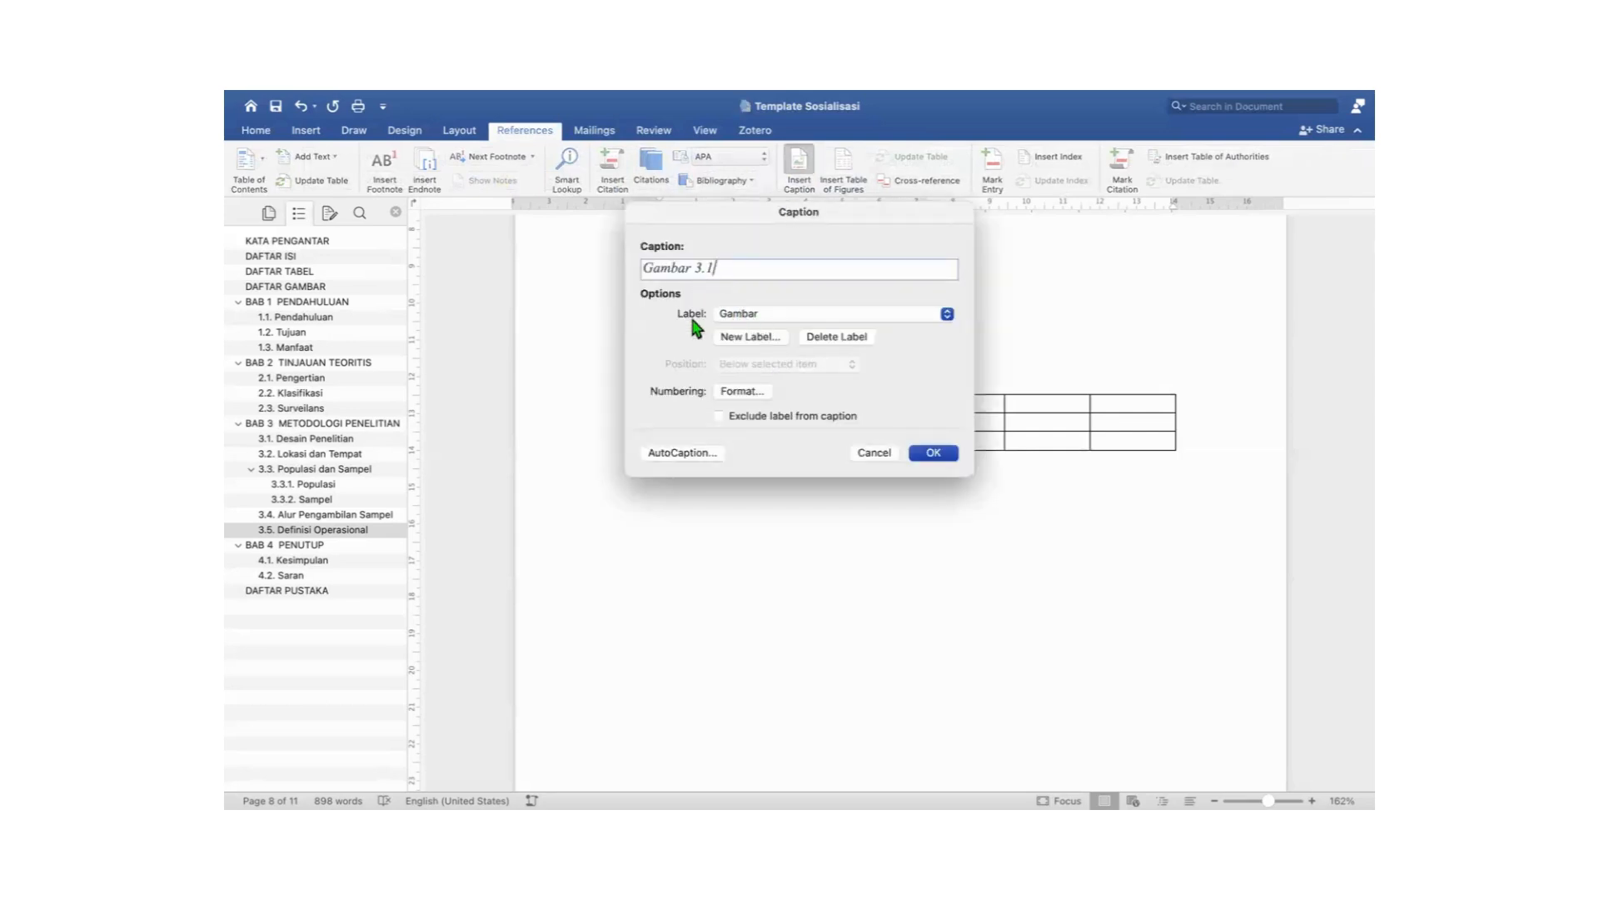
pyautogui.click(947, 317)
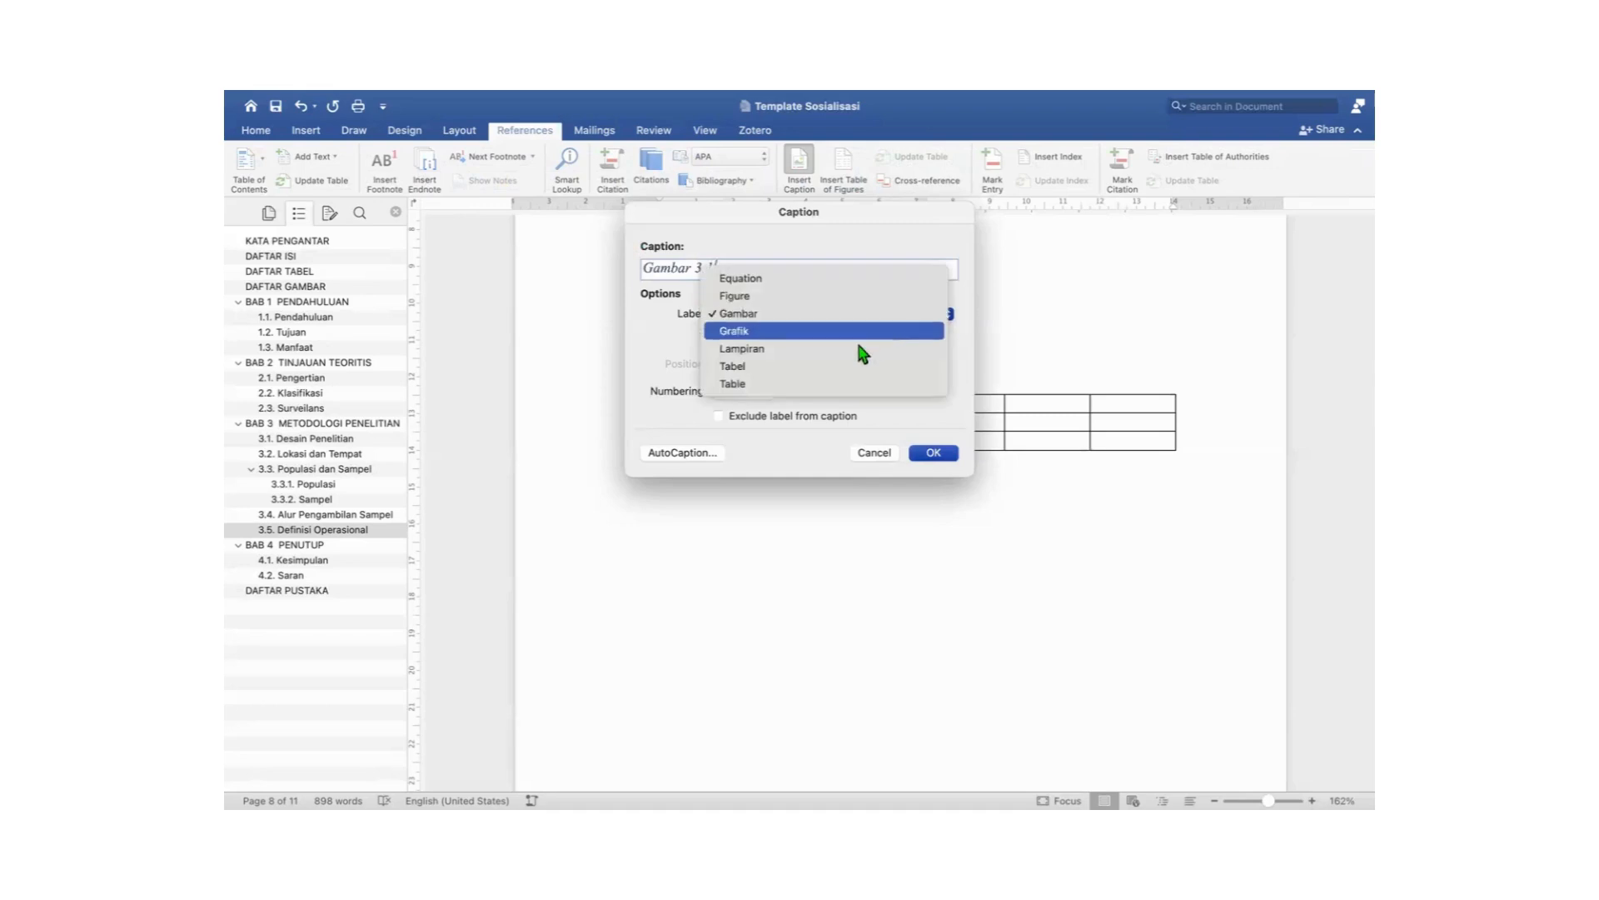
pyautogui.click(837, 373)
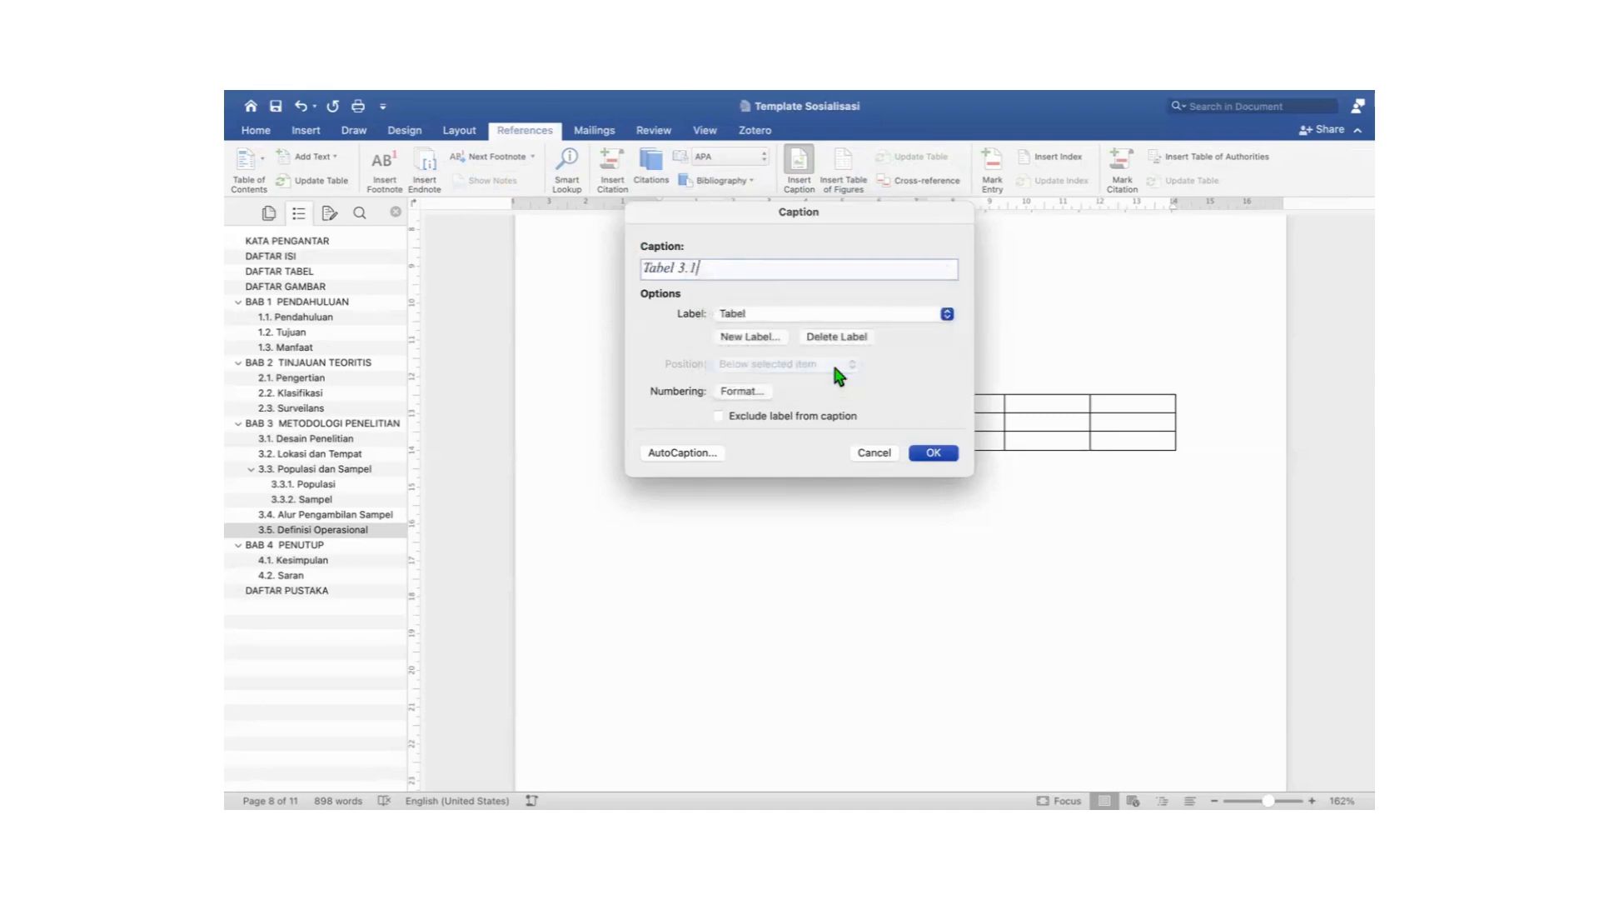
pyautogui.click(934, 454)
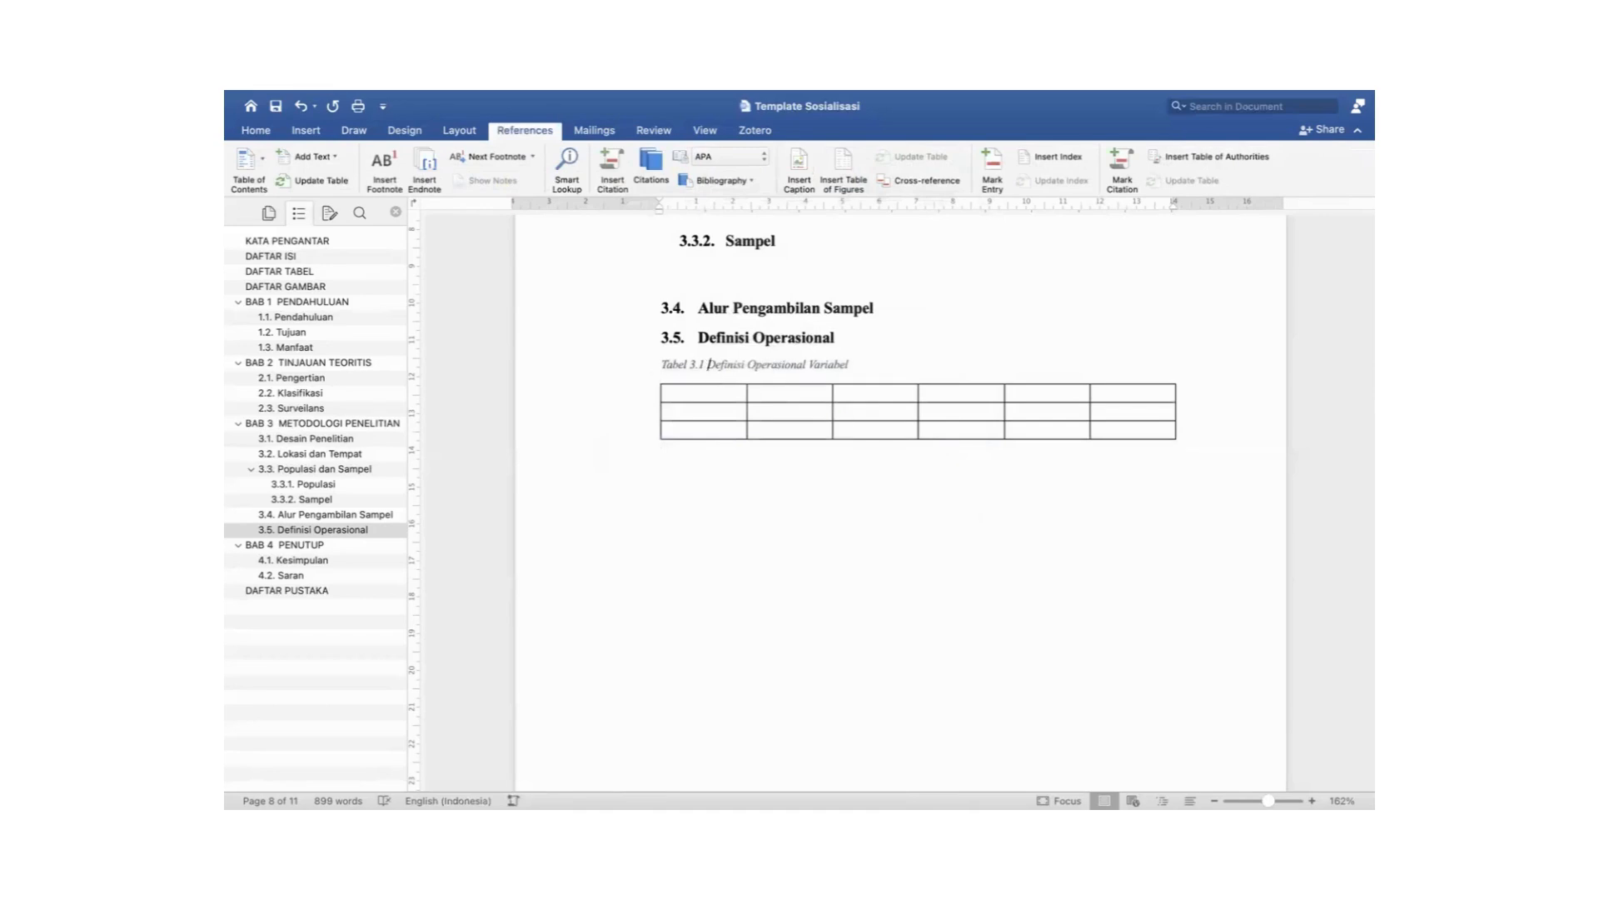
# Apply the gambar dan tabel style to the whole caption line of the table under section 3.5 Definisi Operasional.
pyautogui.scroll(5, 655, 385)
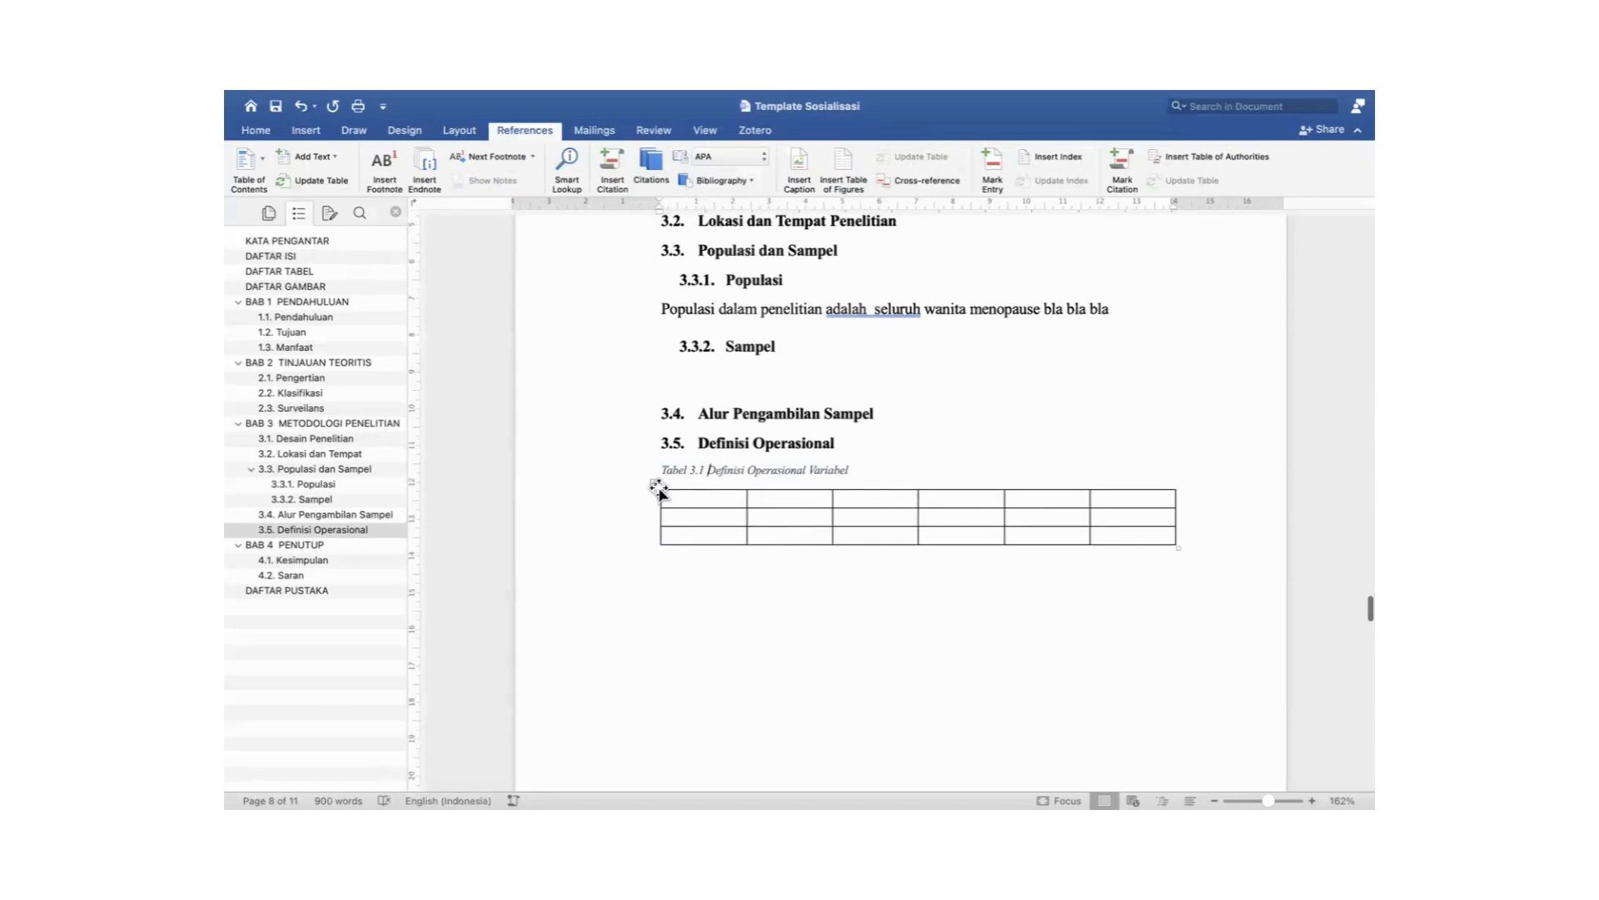
pyautogui.scroll(2, 657, 483)
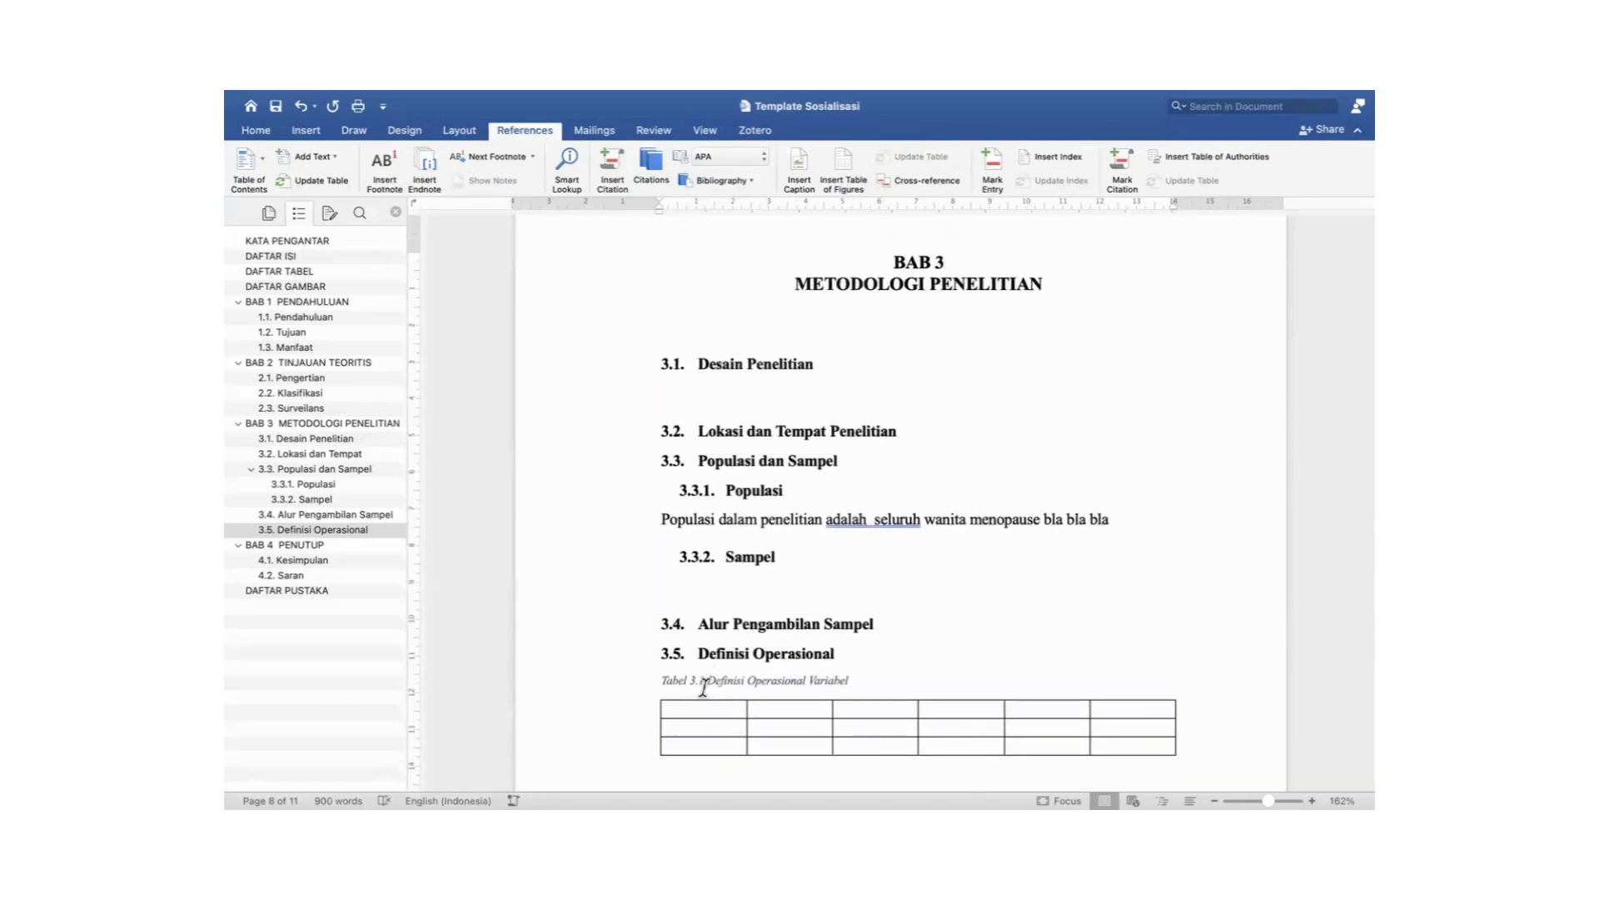
pyautogui.scroll(-1, 760, 696)
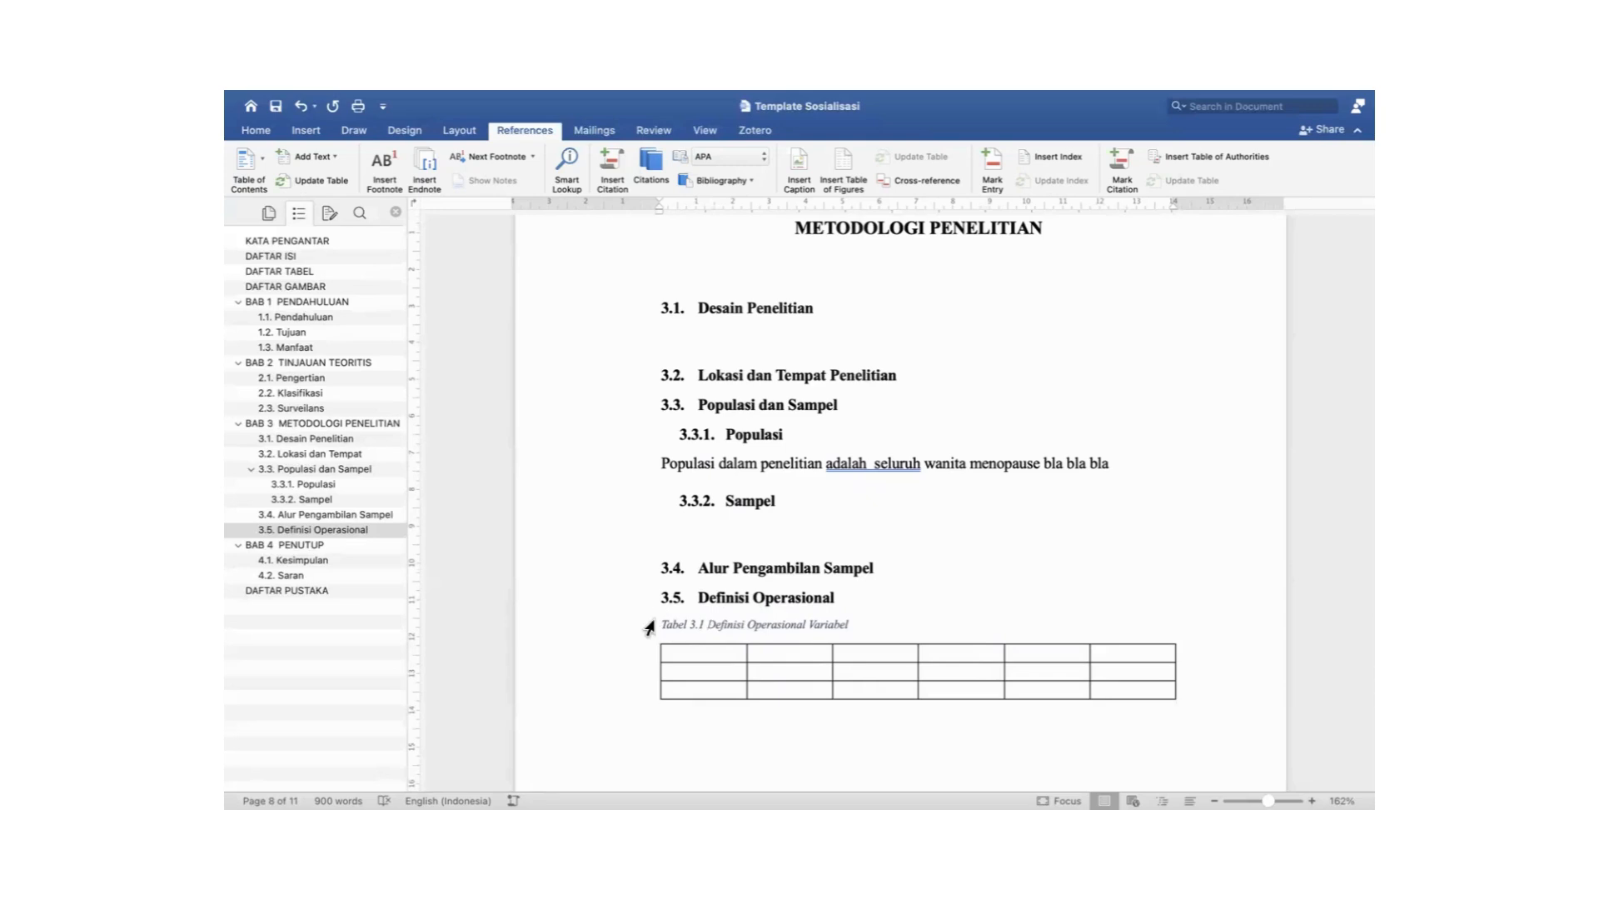
pyautogui.click(617, 629)
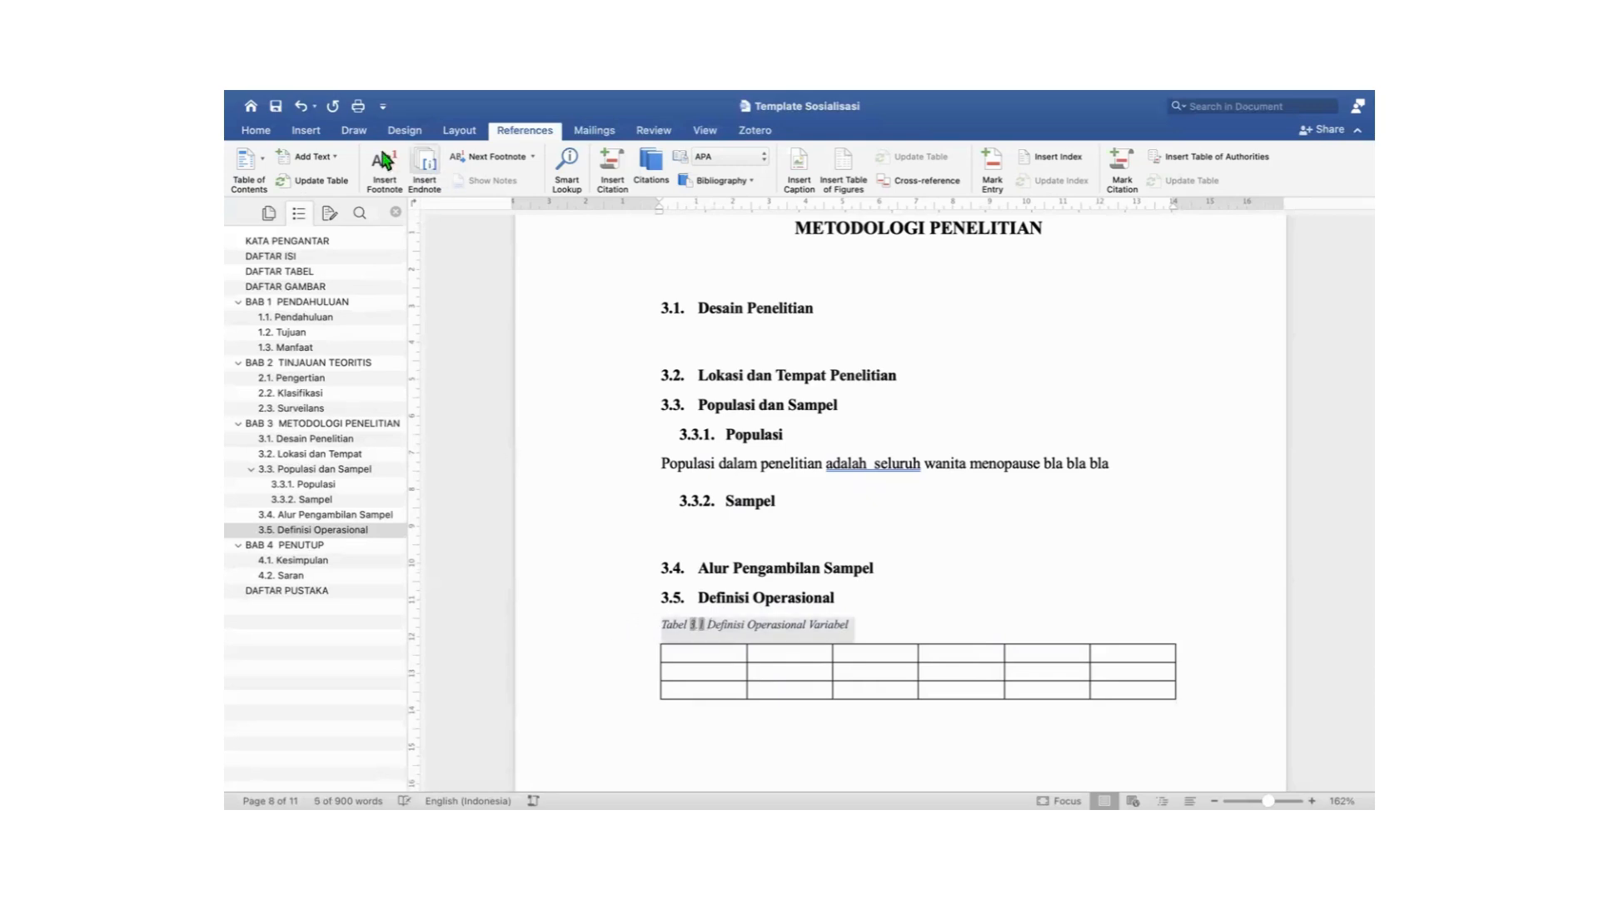
pyautogui.click(263, 132)
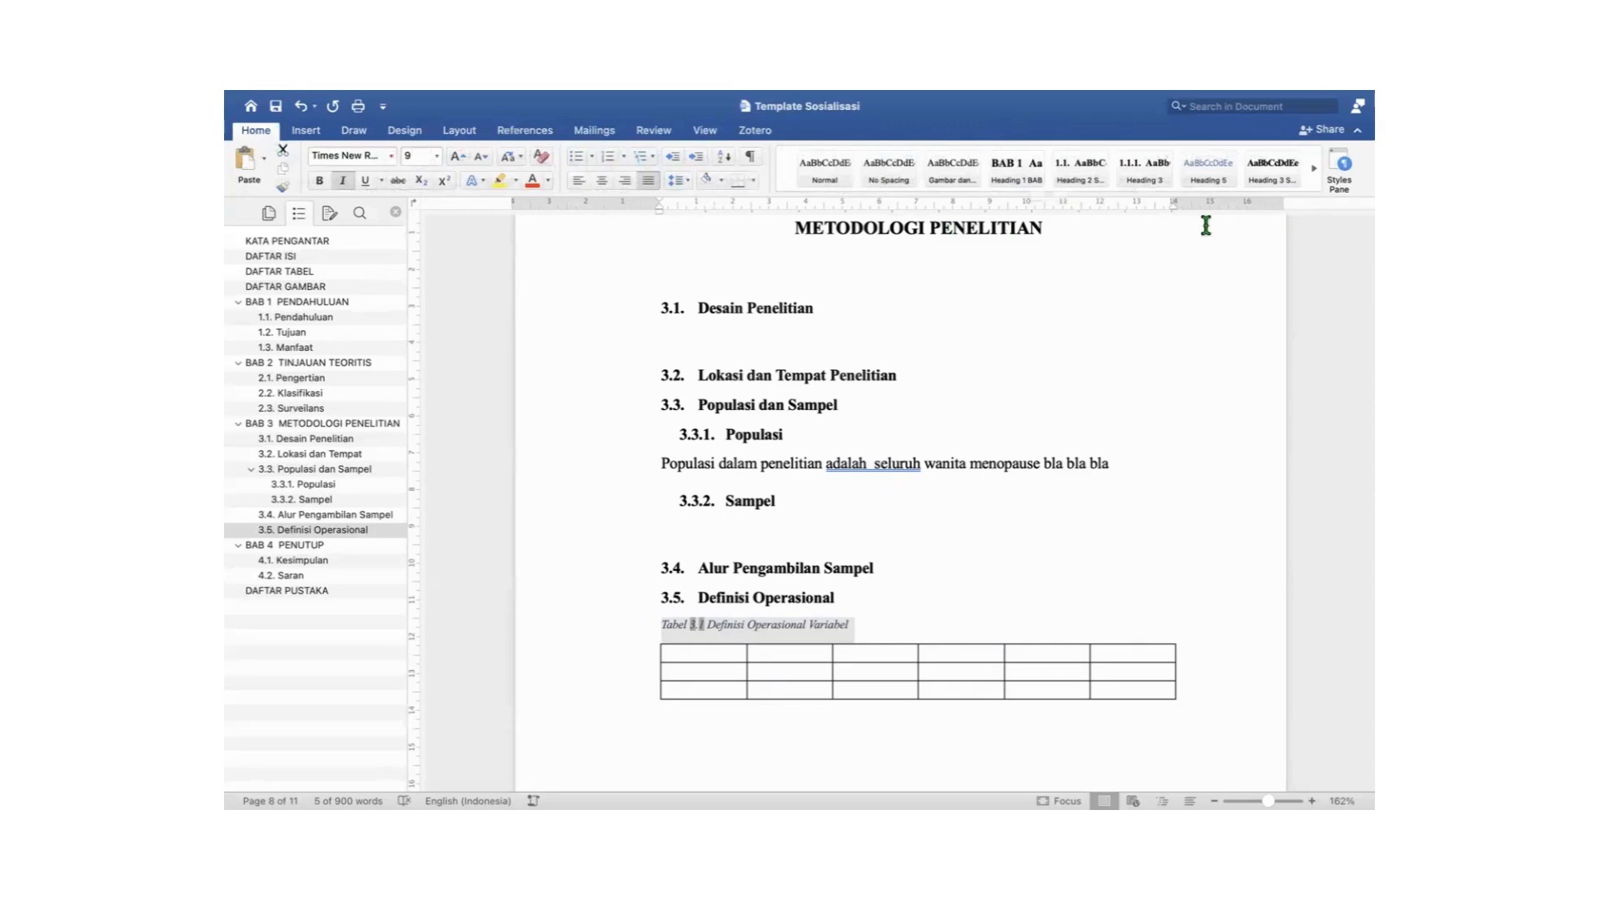
pyautogui.click(952, 178)
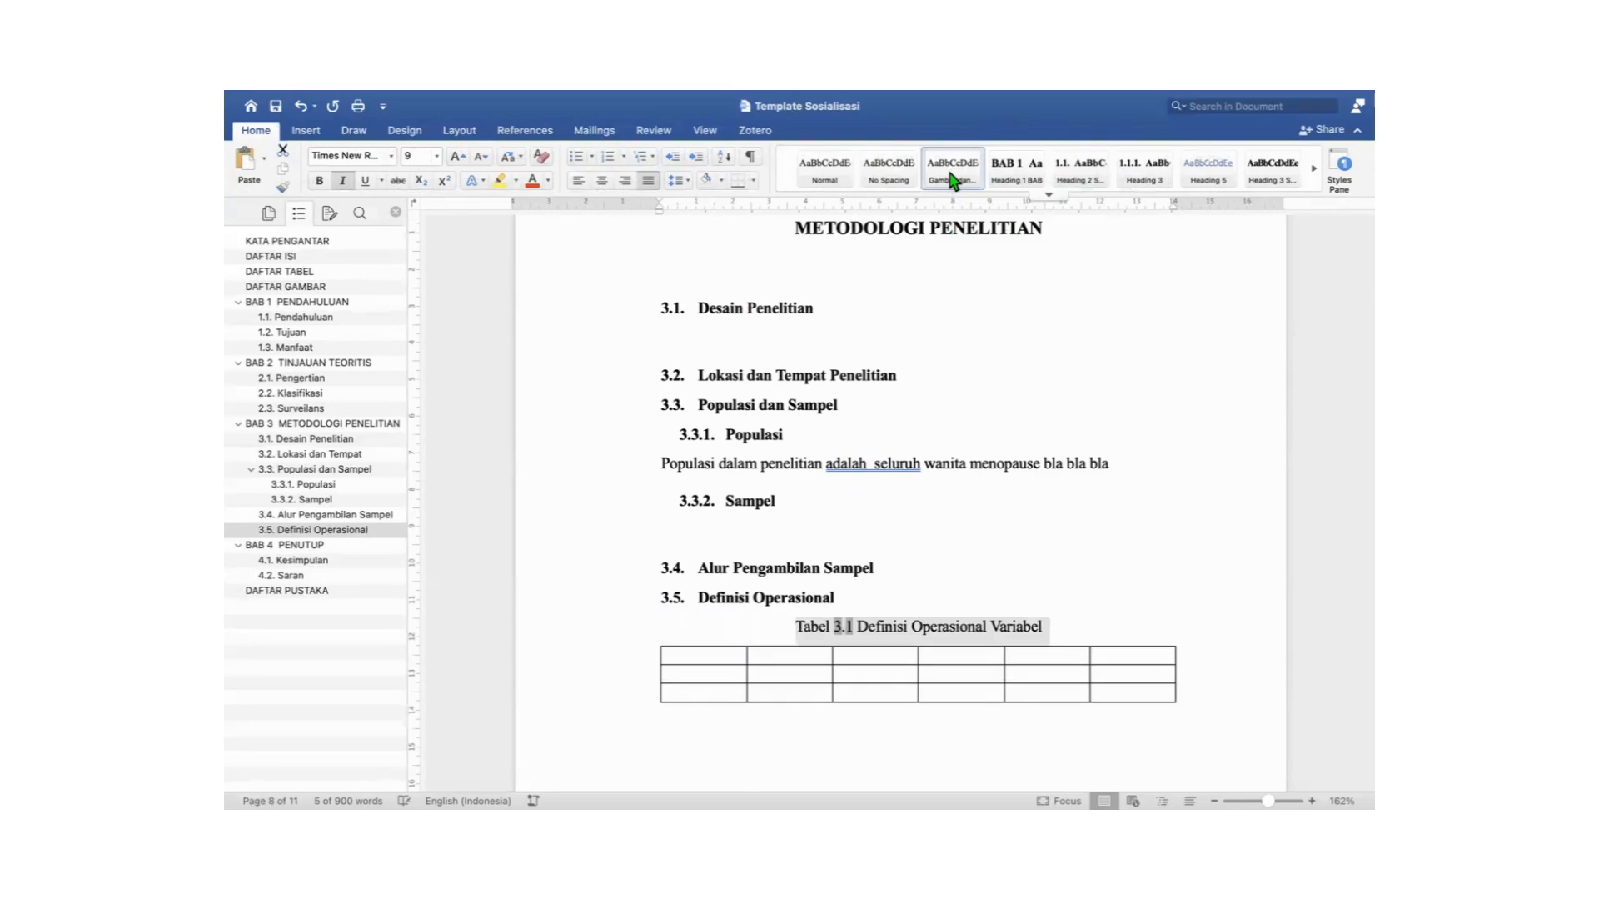
pyautogui.scroll(-2, 1060, 591)
pyautogui.scroll(-2, 1060, 590)
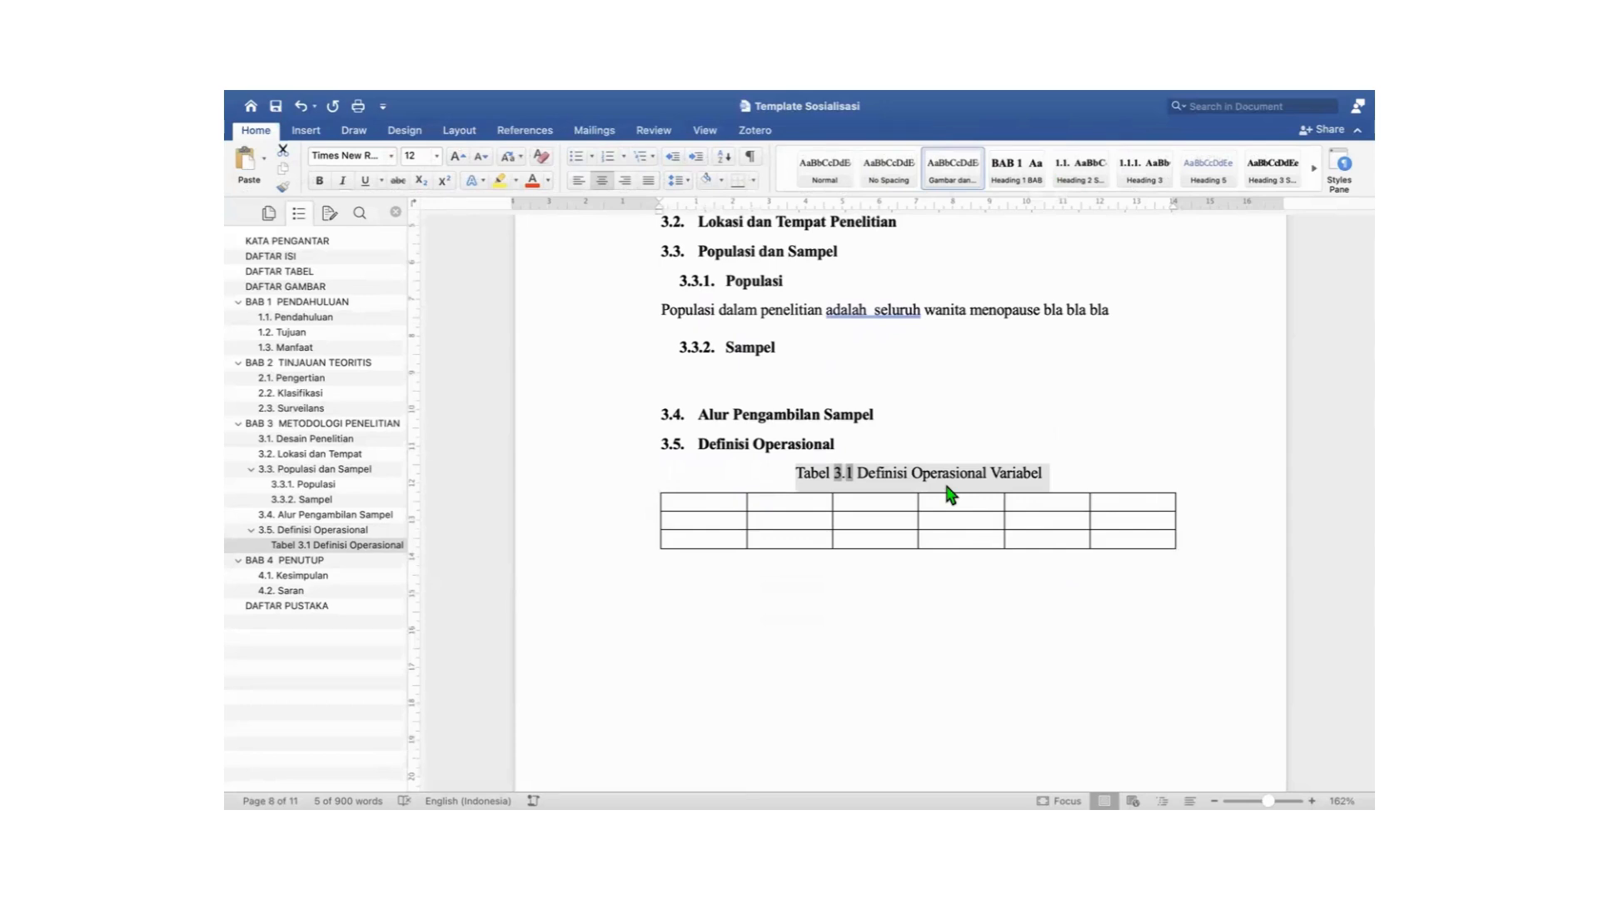
pyautogui.click(900, 607)
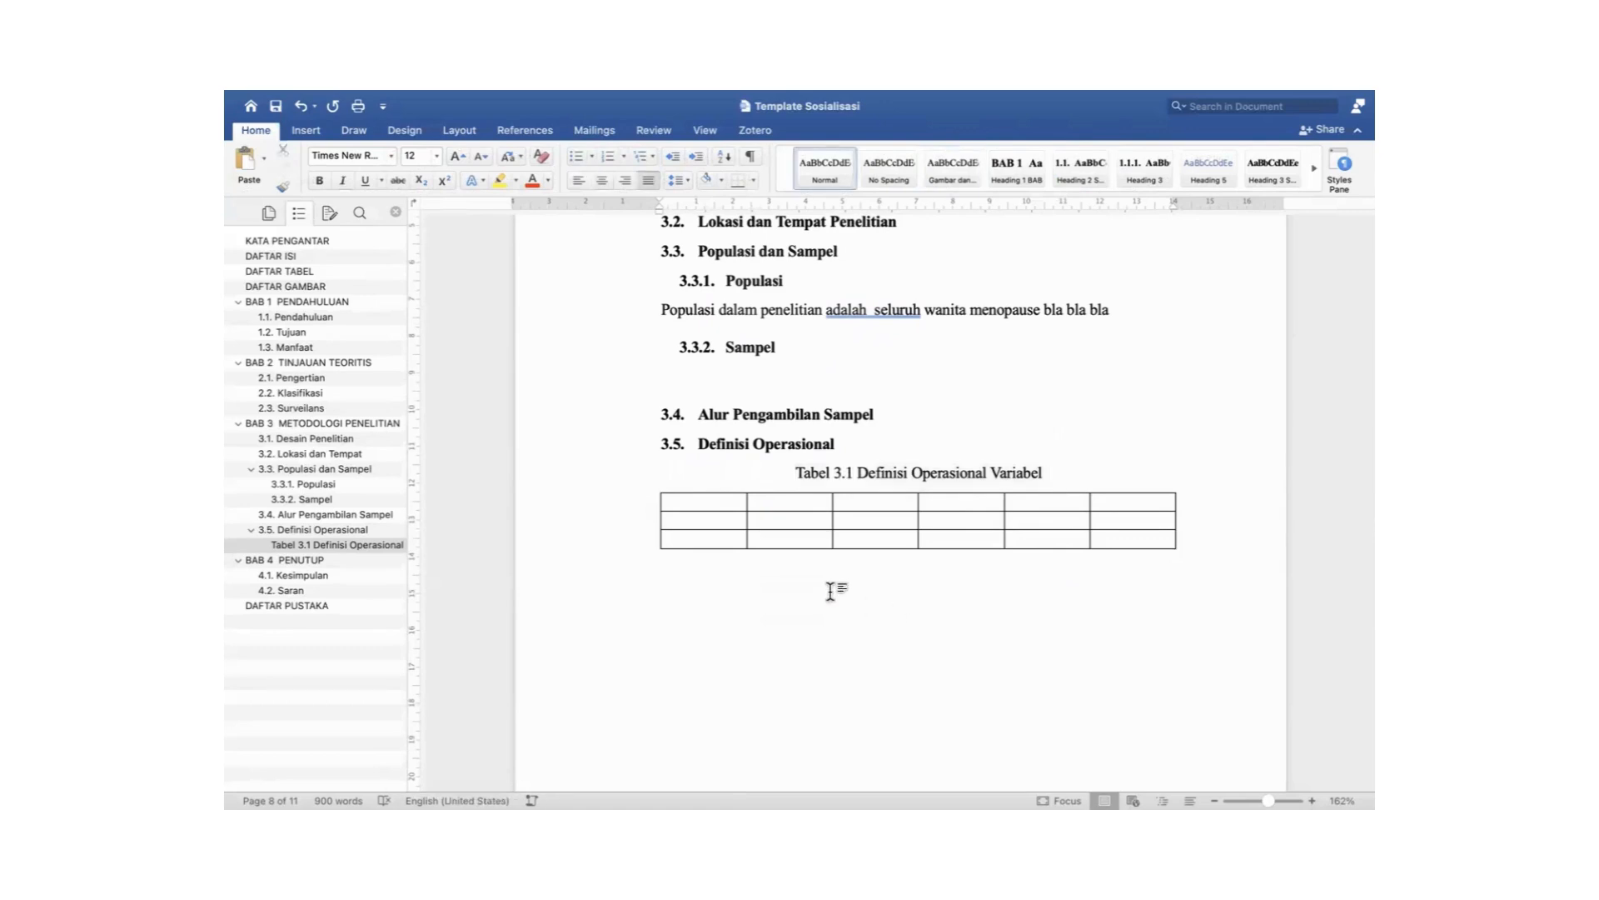
# Insert a table with seven columns and three rows in the empty paragraph under section 2.2 Klasifikasi.
pyautogui.scroll(1, 780, 417)
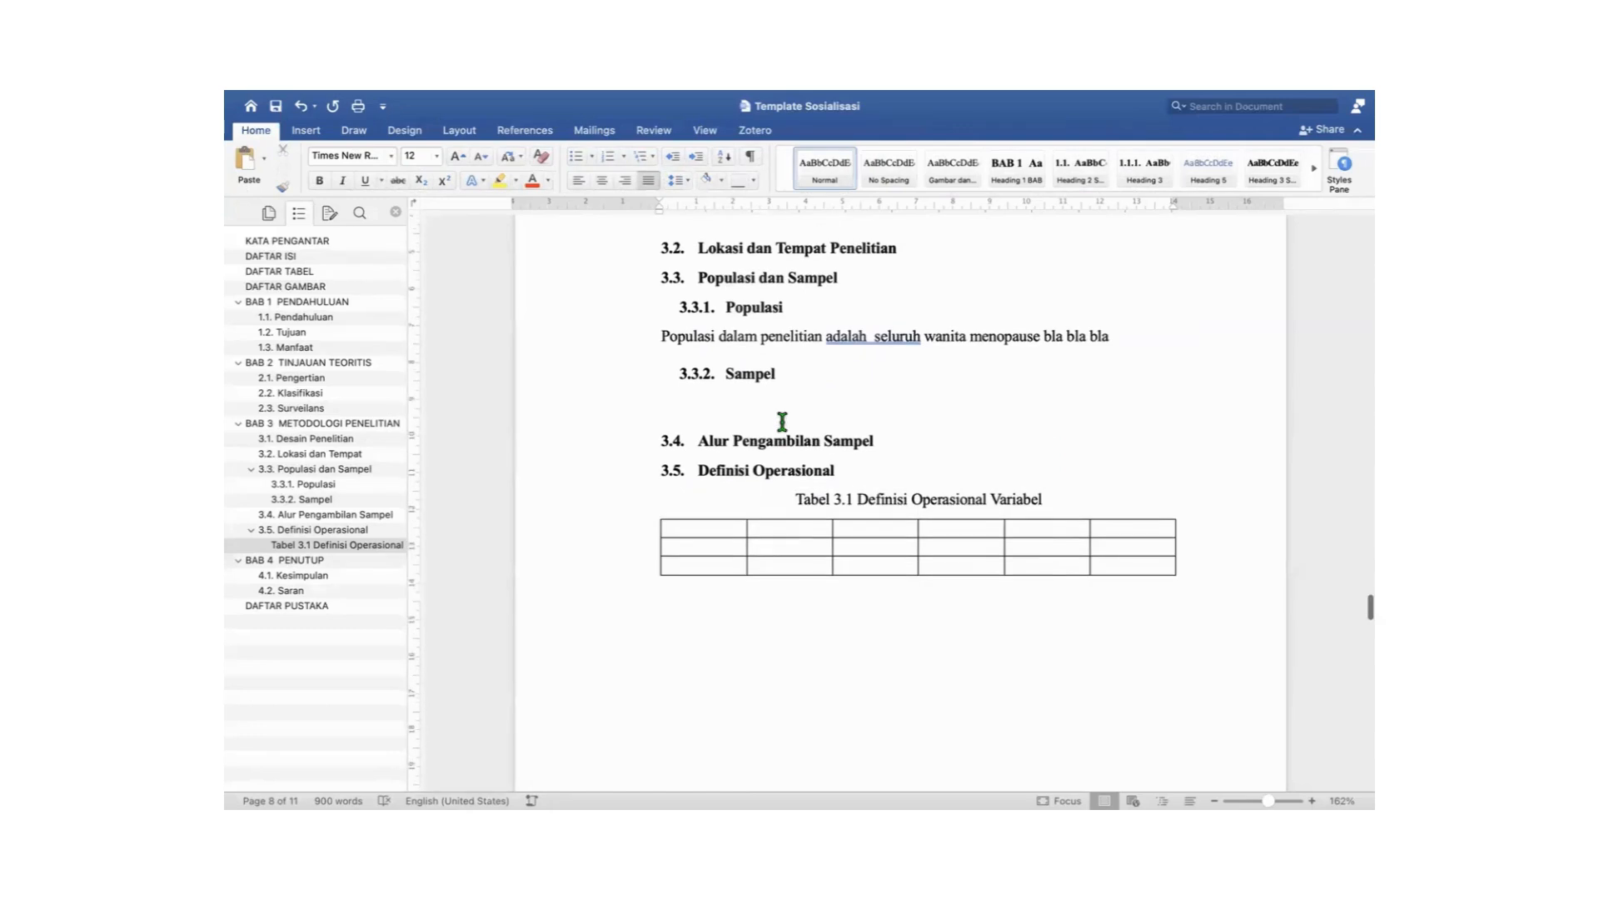
pyautogui.click(886, 445)
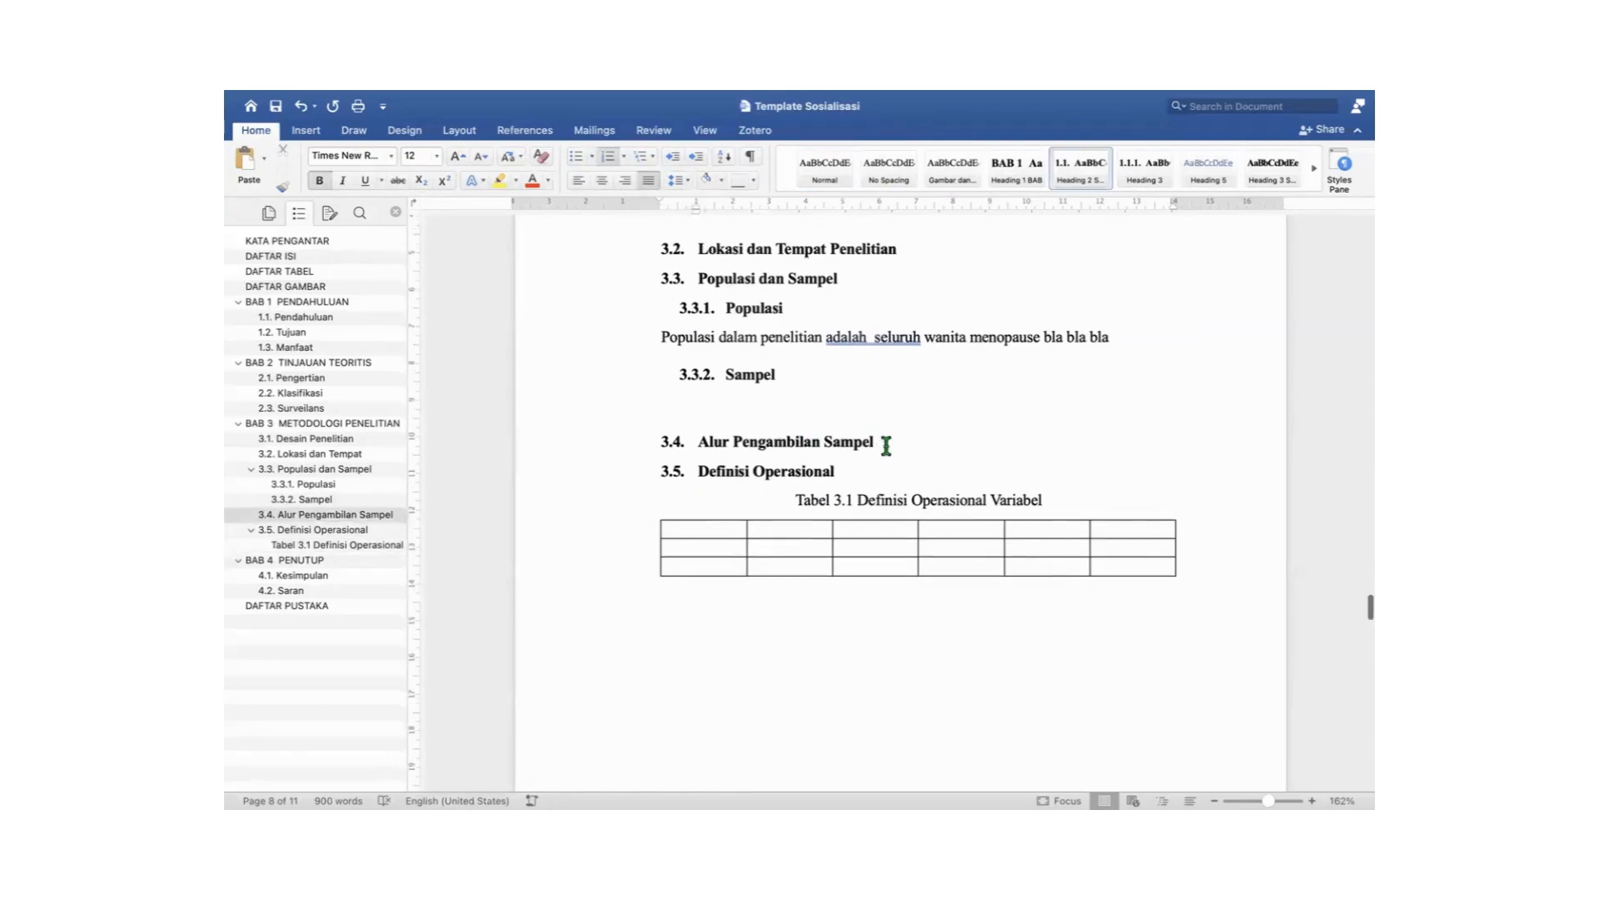
pyautogui.scroll(10, 886, 446)
pyautogui.scroll(4, 885, 445)
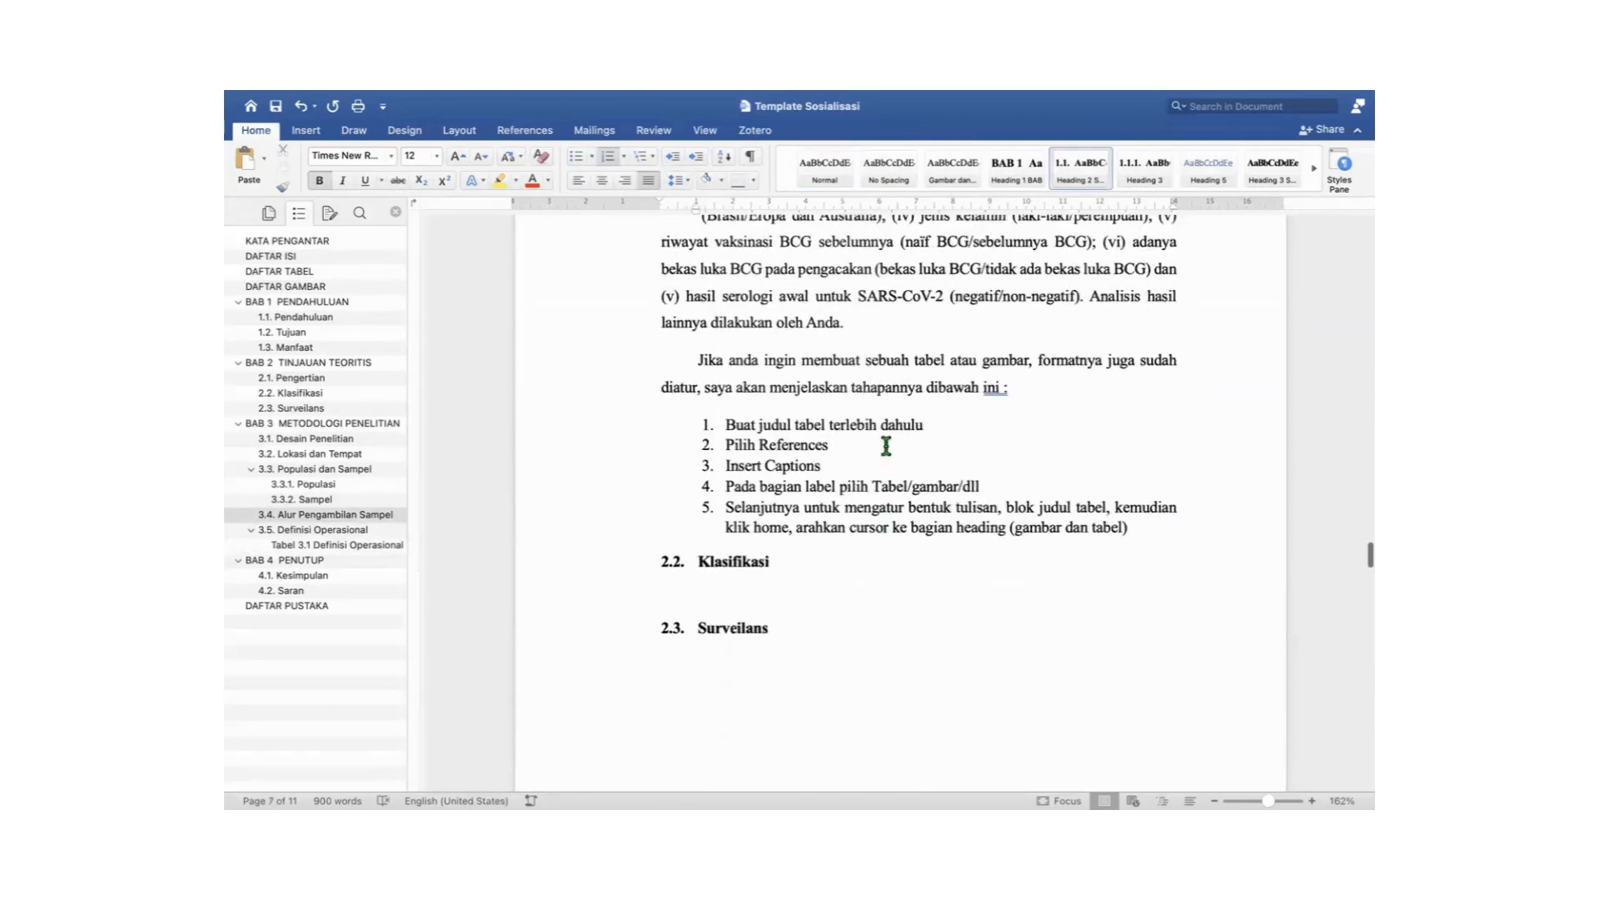
pyautogui.click(748, 586)
pyautogui.scroll(15, 748, 586)
pyautogui.scroll(-20, 747, 585)
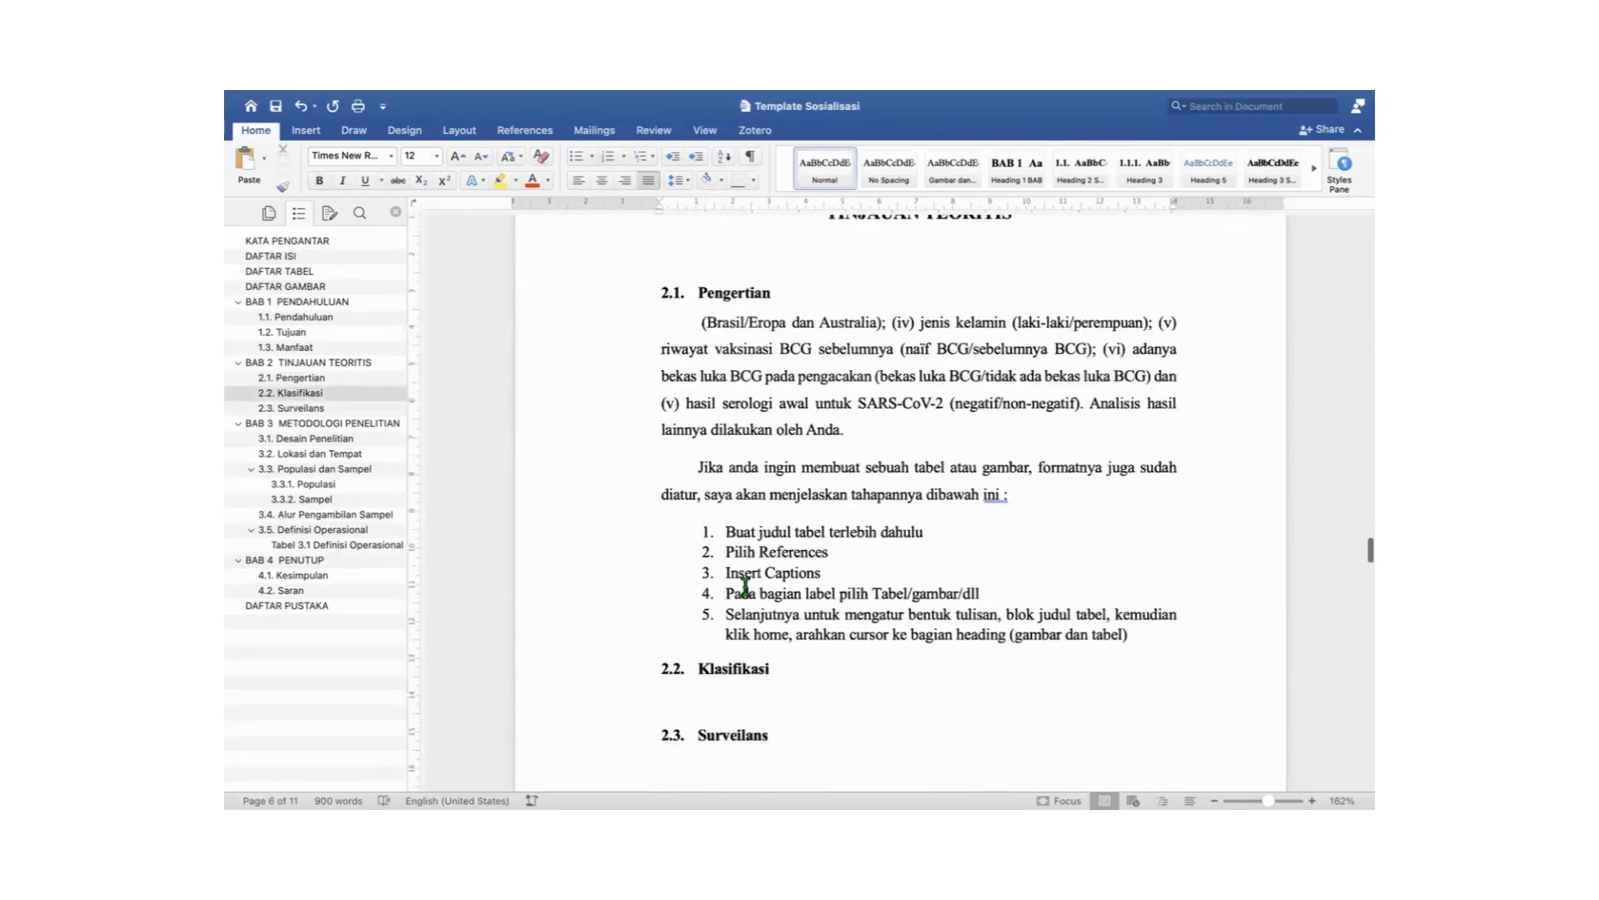
pyautogui.scroll(-1, 747, 586)
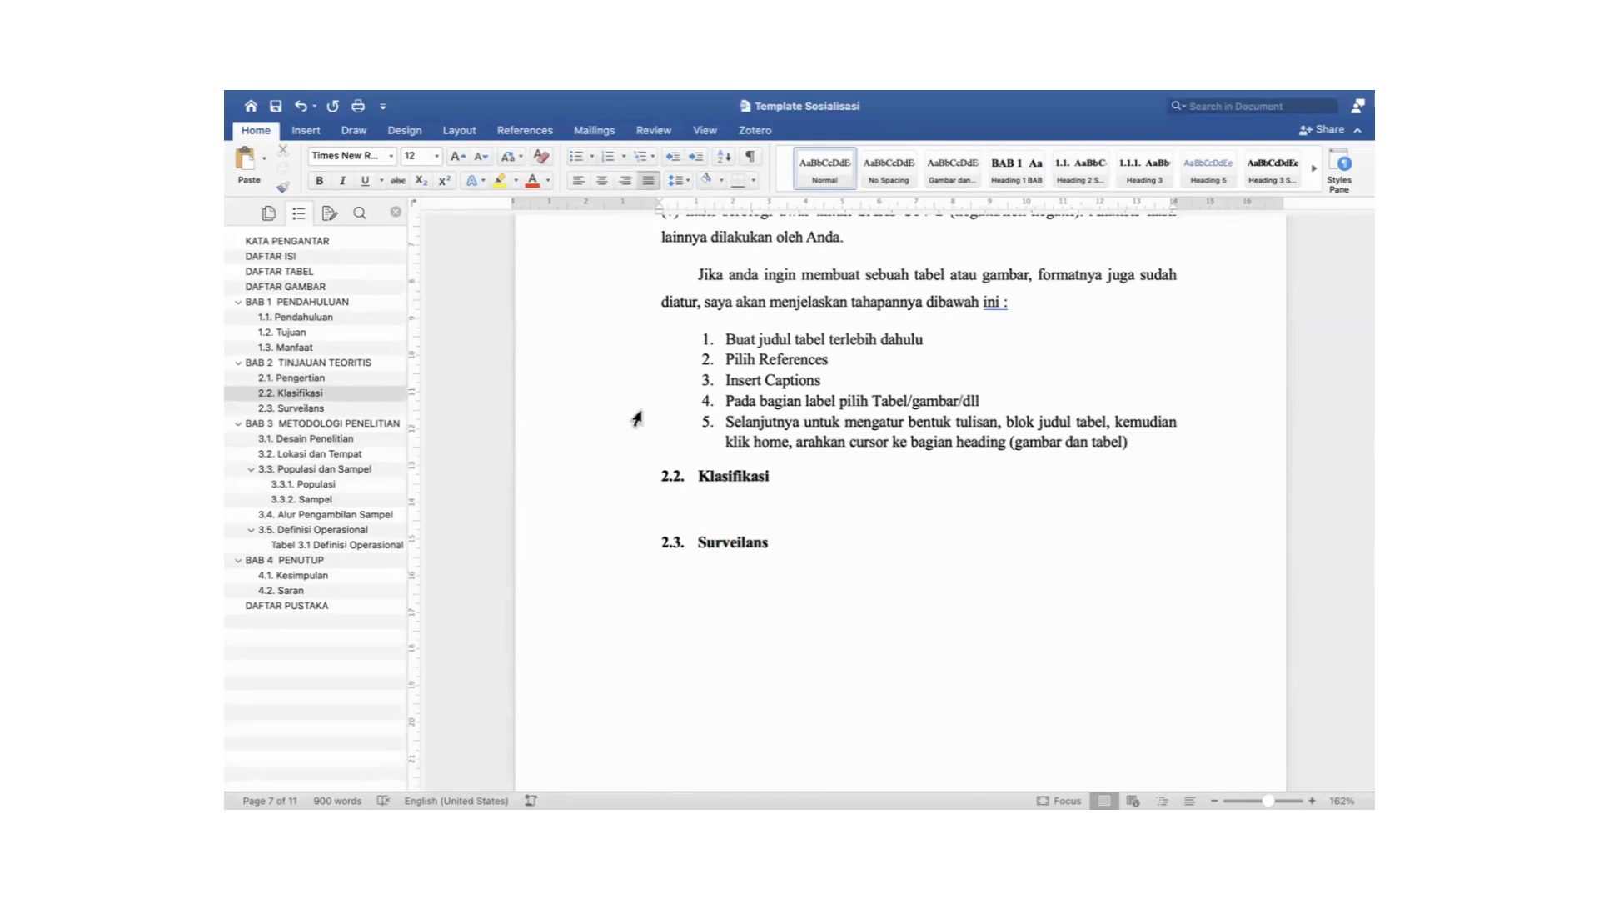
pyautogui.click(308, 131)
pyautogui.click(339, 162)
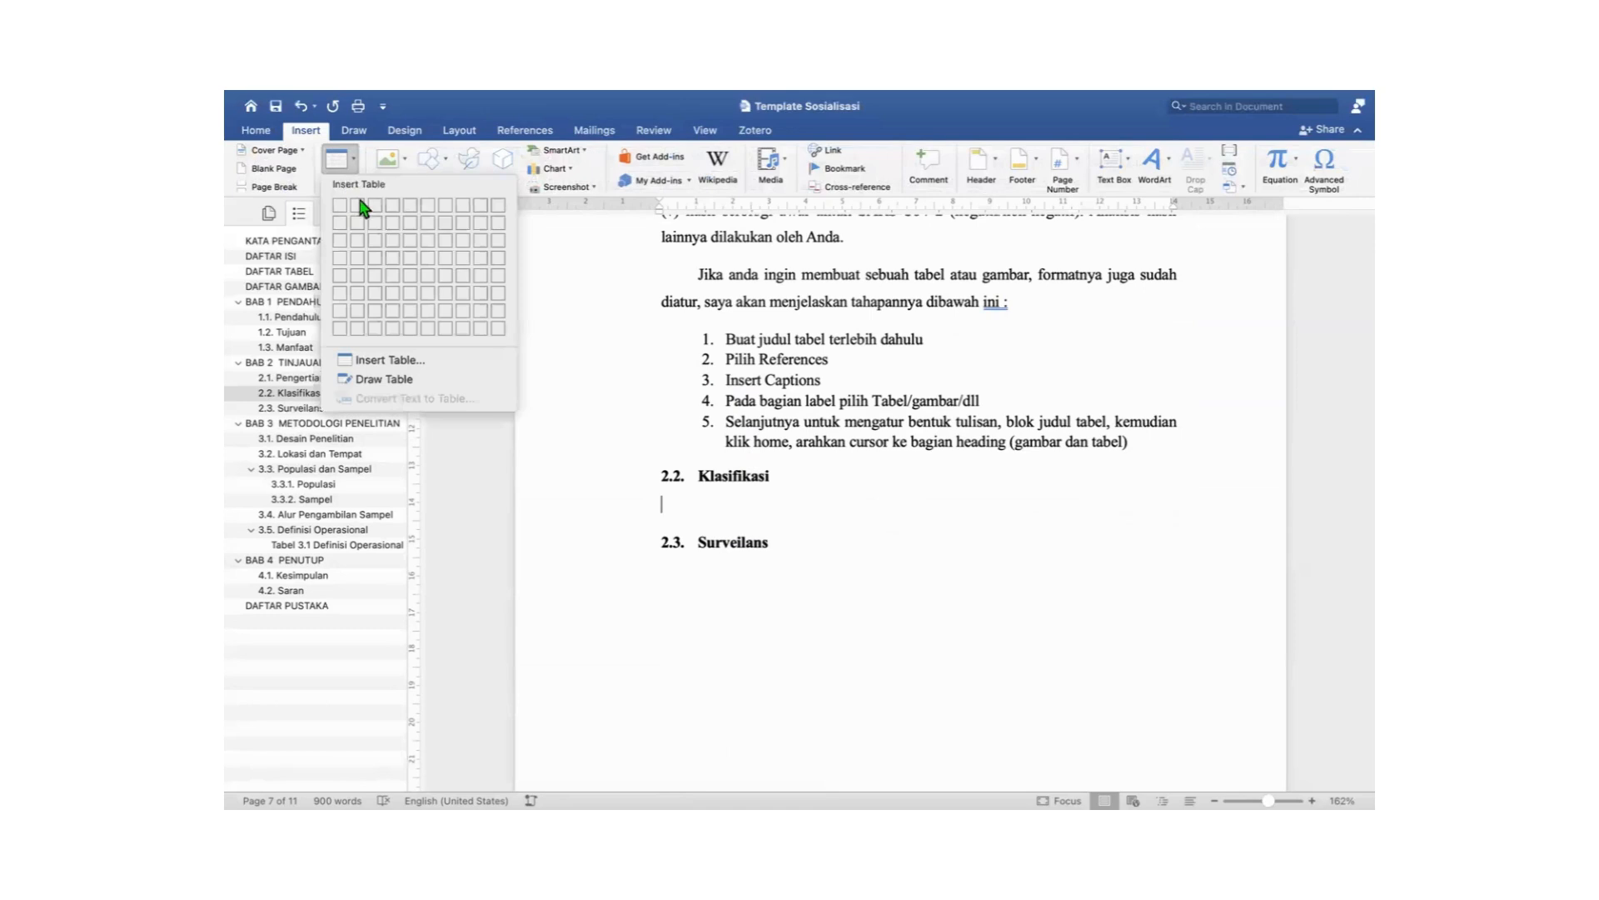
pyautogui.click(457, 244)
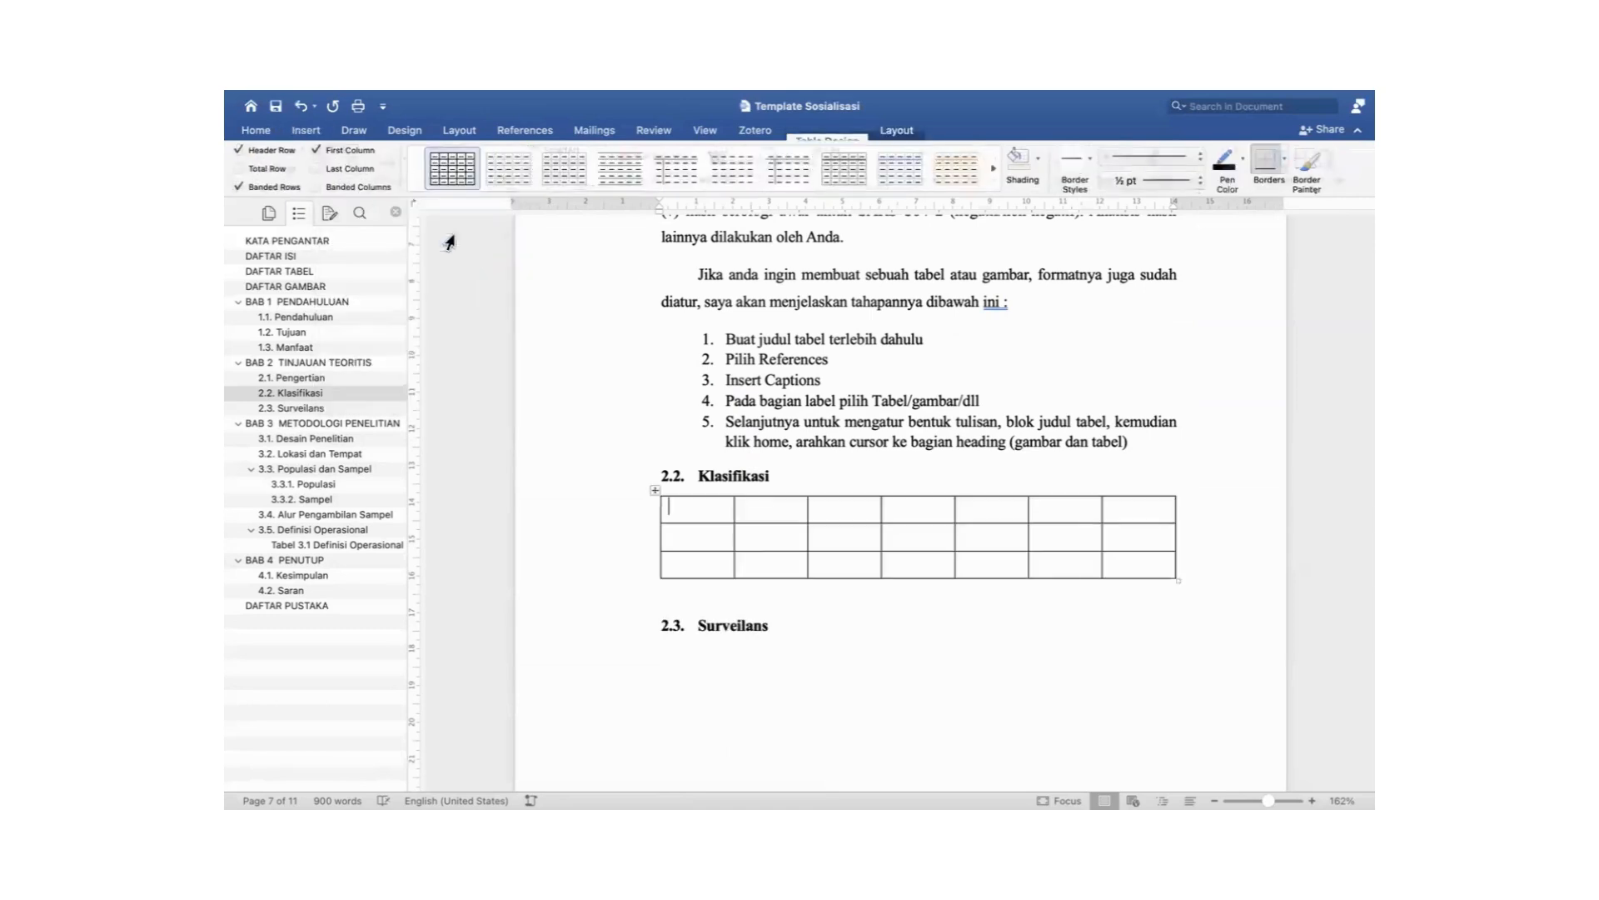
# Add a paragraph between the 2.2 Klasifikasi heading and its table and write the title "Klasifikasi Riwayat Penyakit" in it.
pyautogui.click(804, 472)
pyautogui.press('Return')
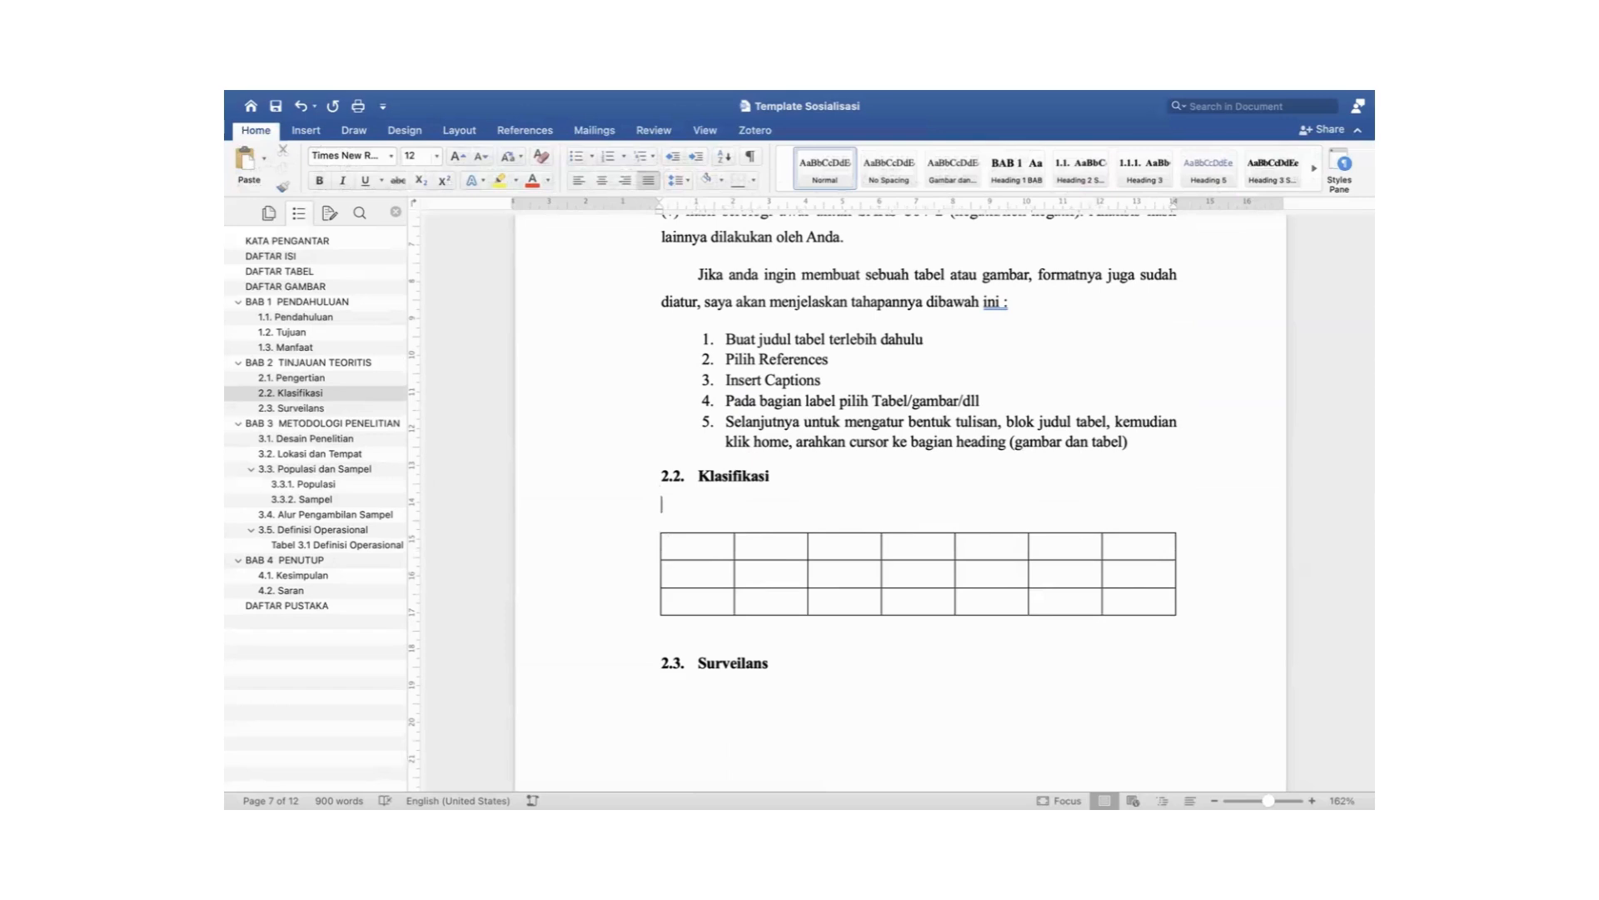
pyautogui.write('Klasifikasi')
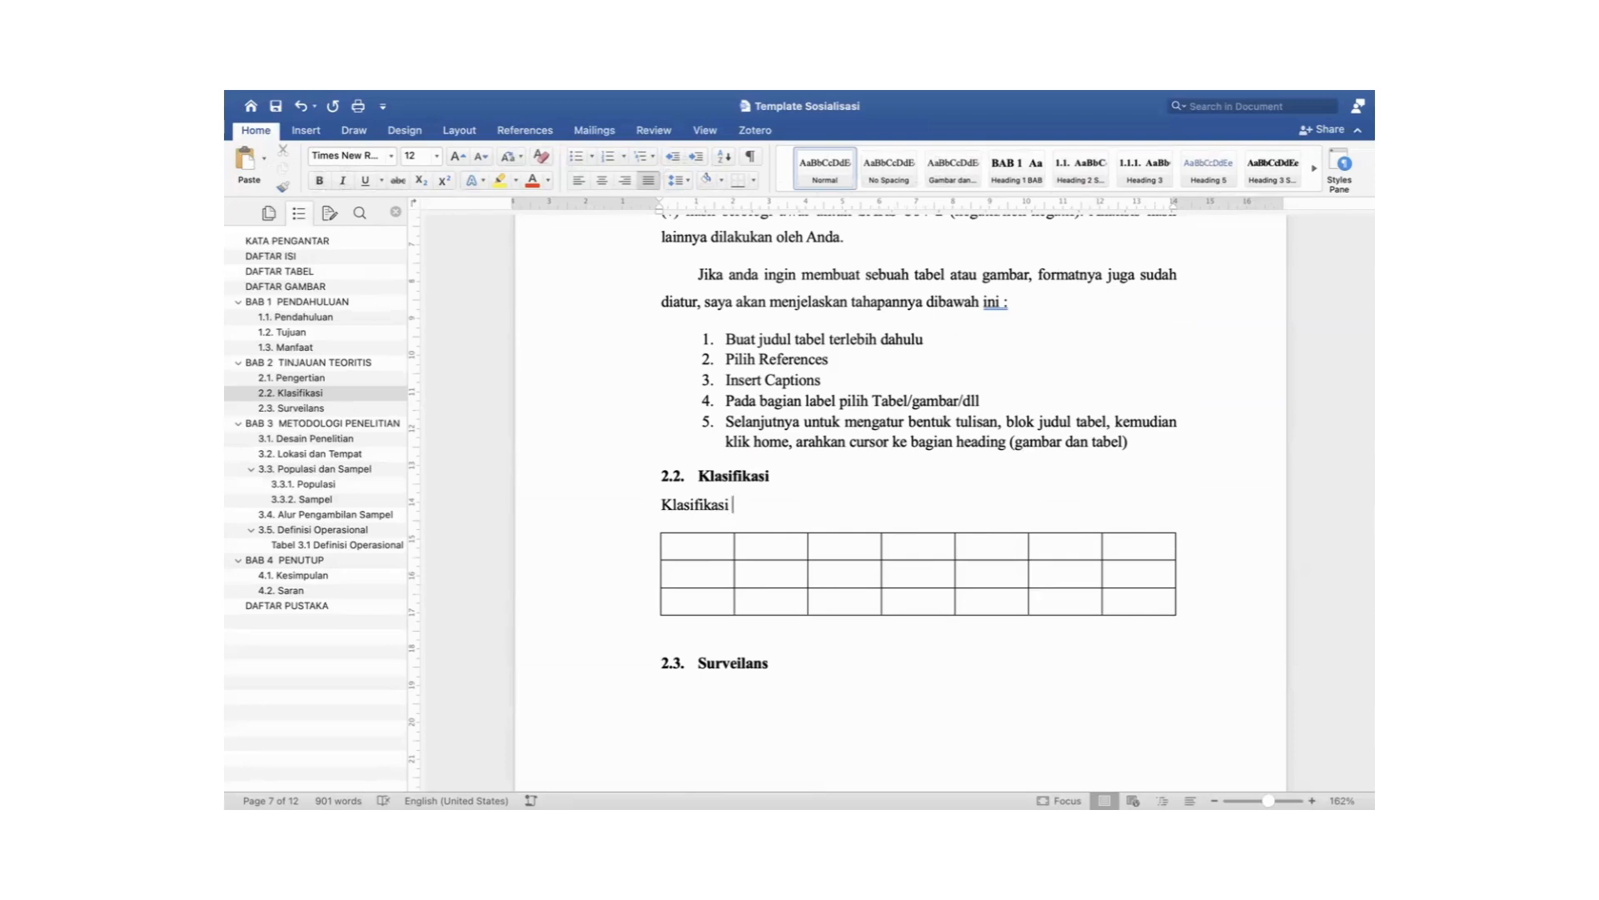
pyautogui.write(' Riwayat Penyakit')
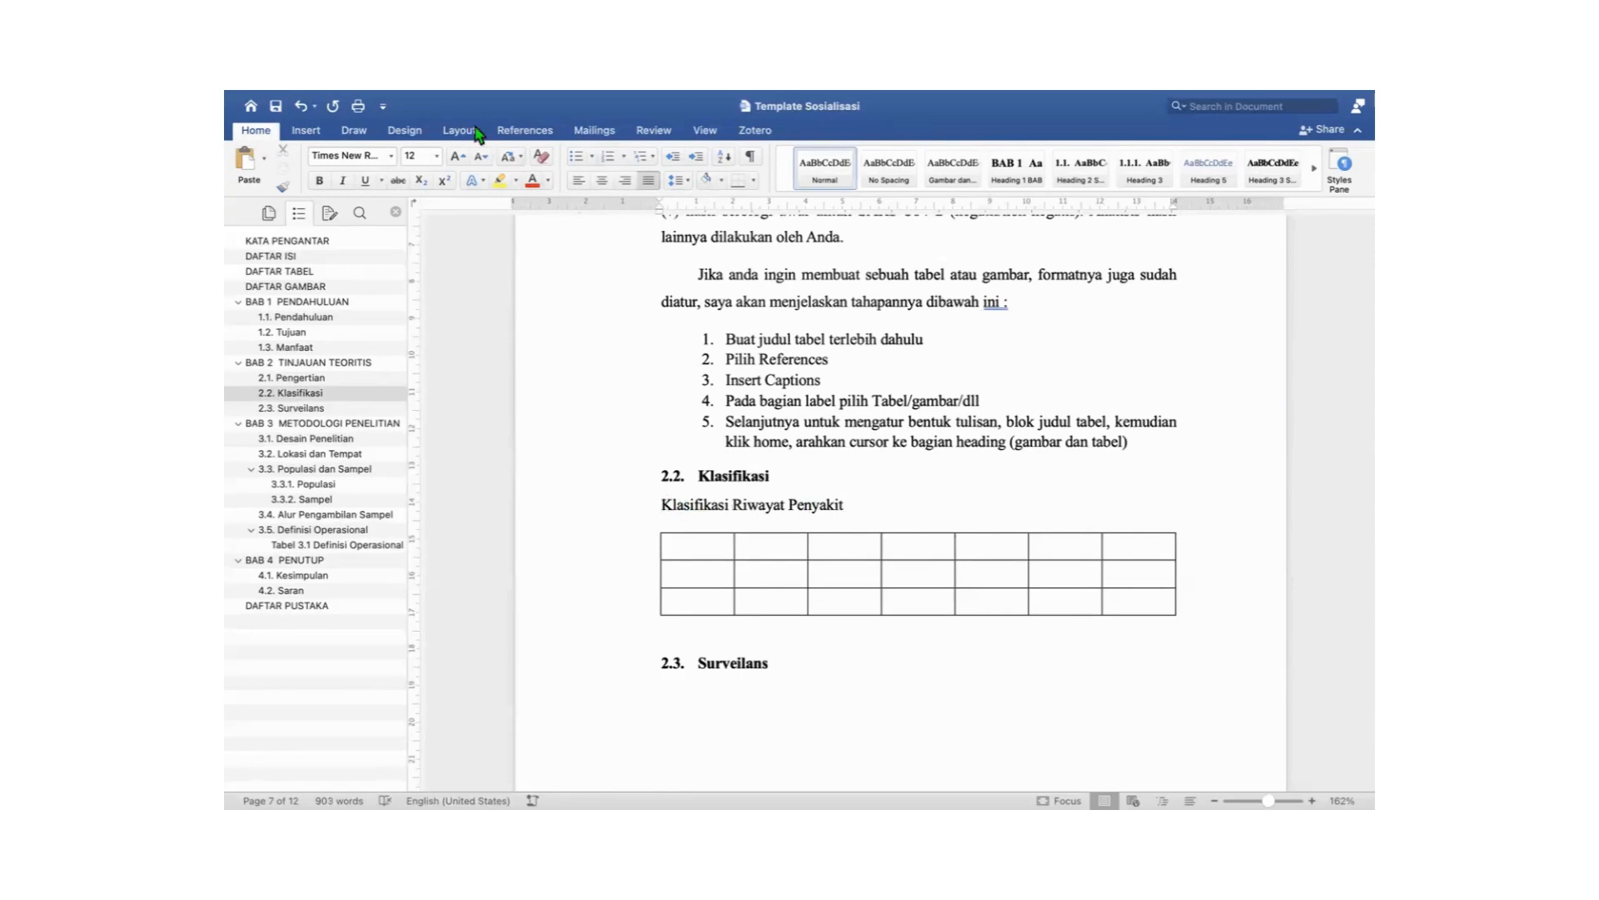
# Insert a numbered caption with the label Tabel in front of the title "Klasifikasi Riwayat Penyakit".
pyautogui.click(518, 132)
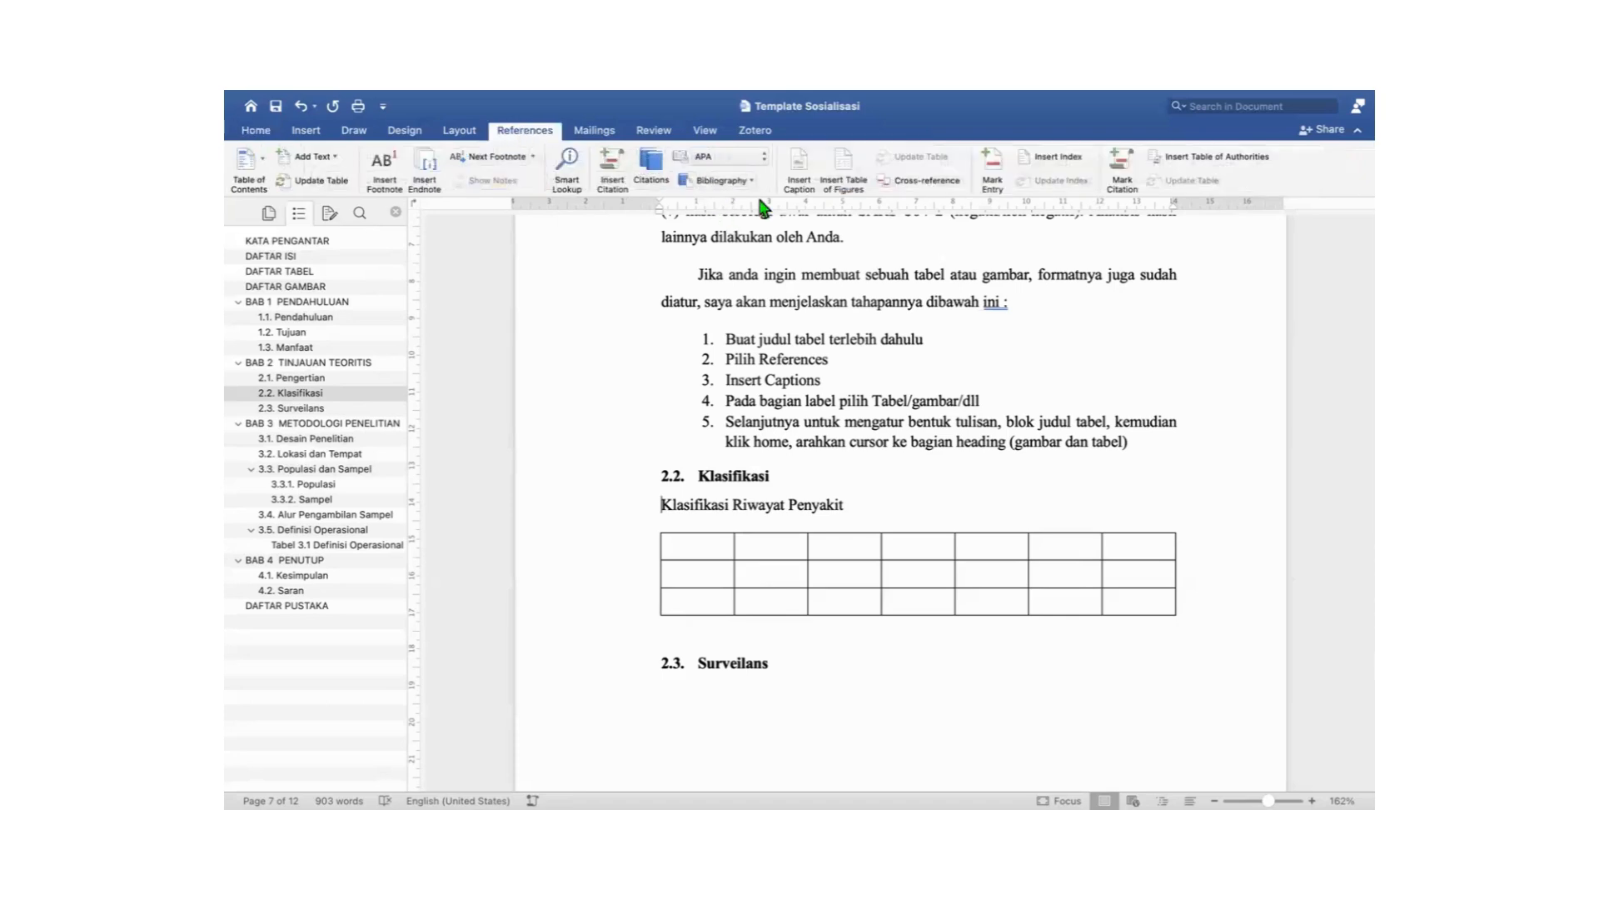
pyautogui.click(797, 171)
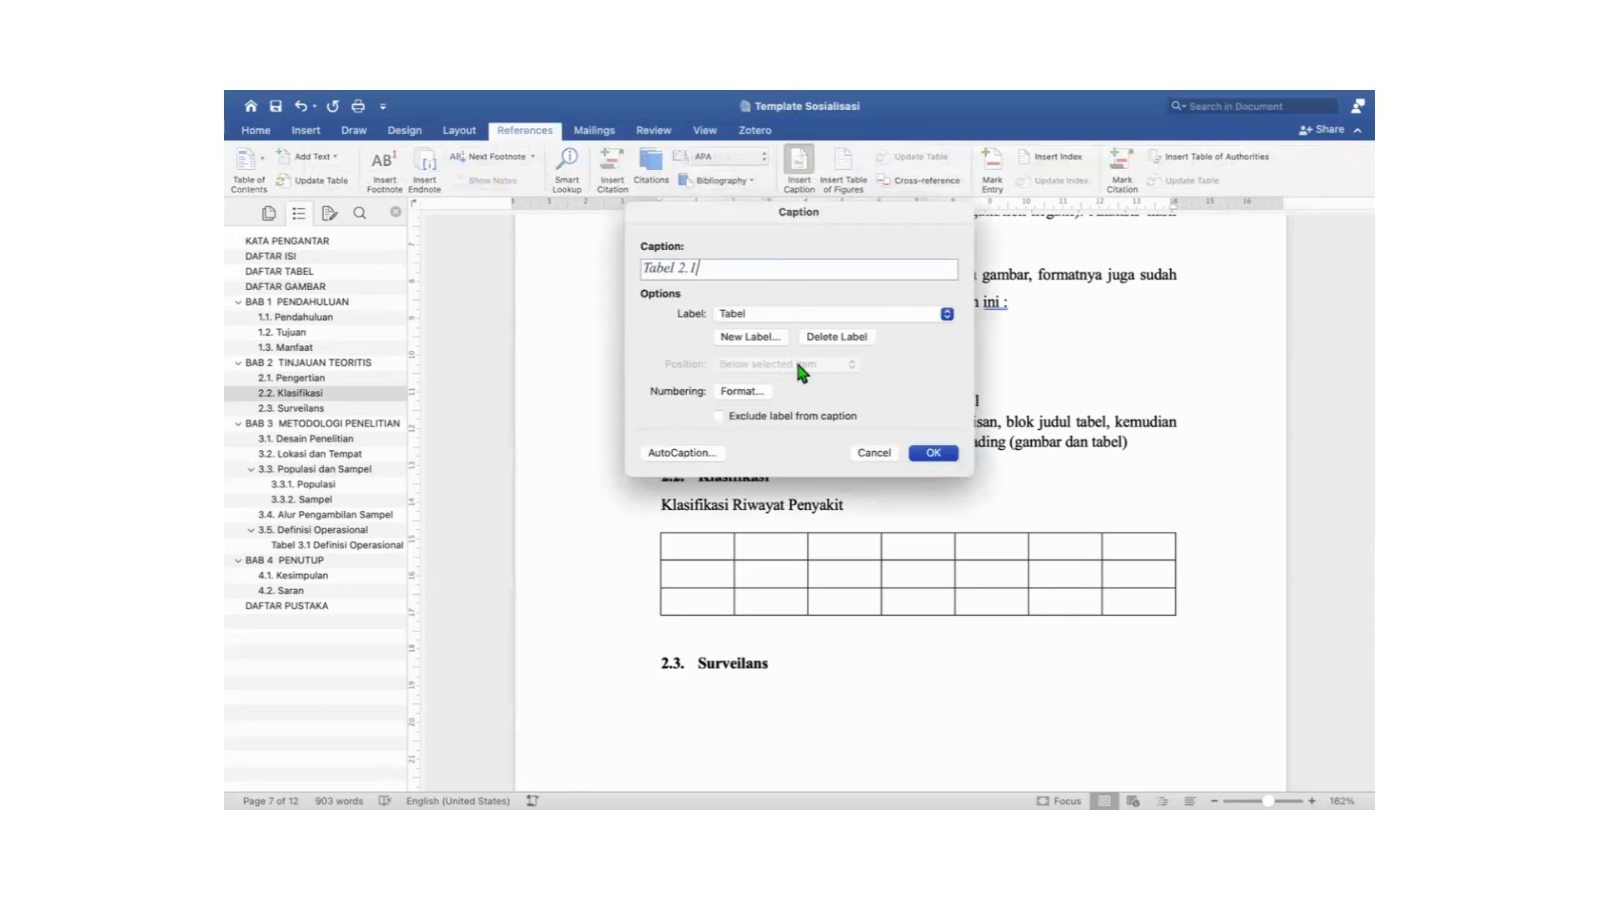
pyautogui.click(932, 453)
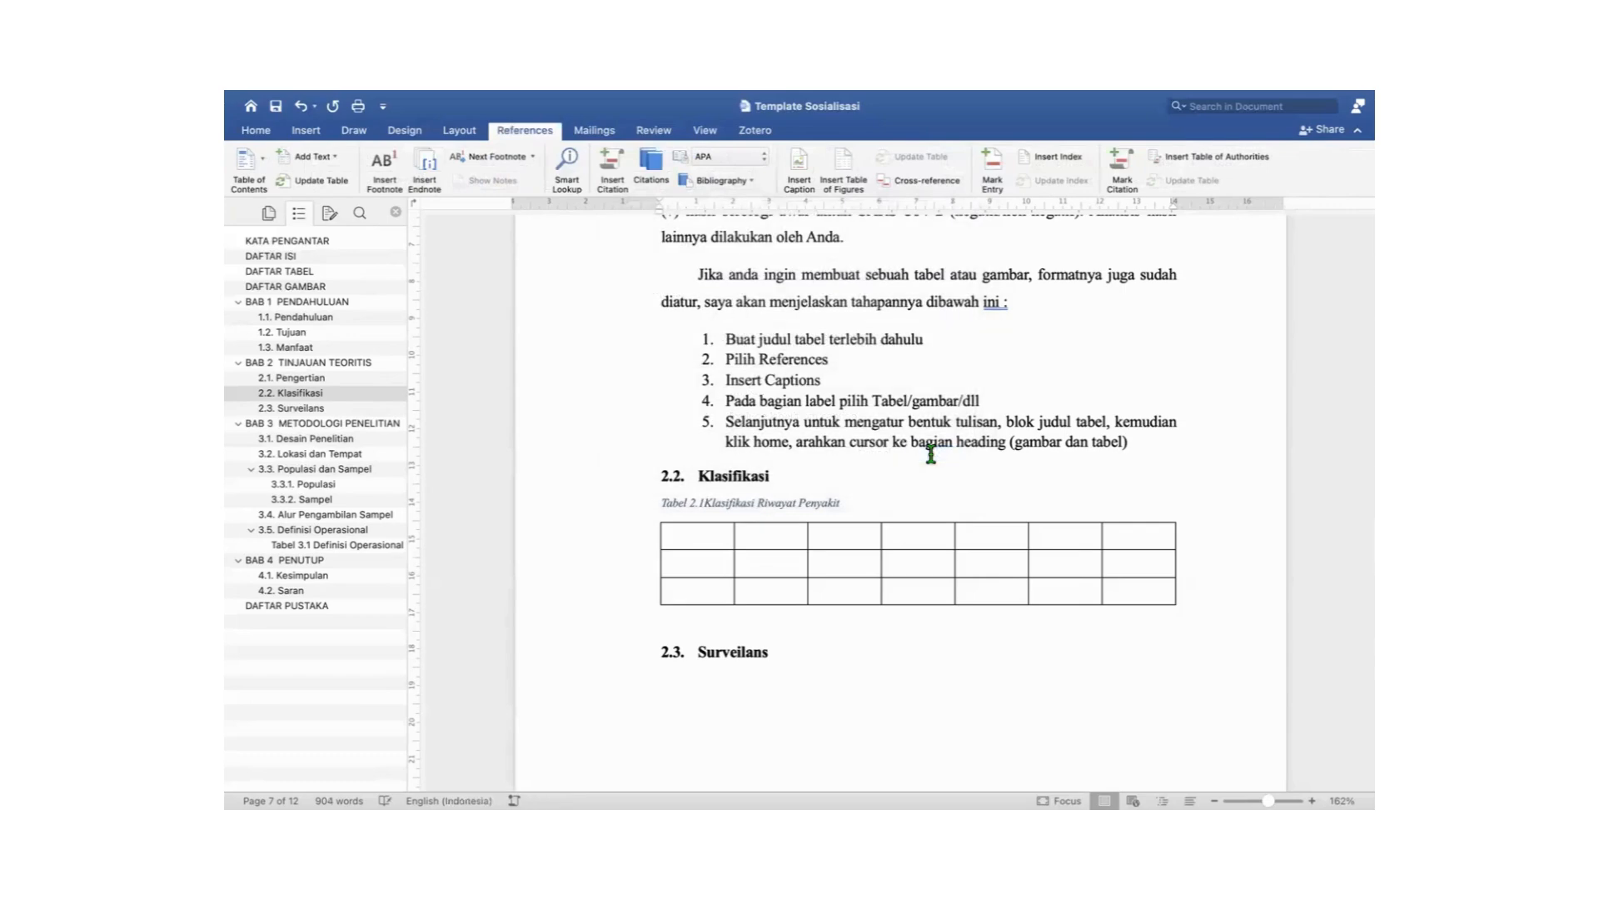
# Apply the gambar dan tabel style to the whole caption line of the table under section 2.2 Klasifikasi.
pyautogui.scroll(9, 829, 510)
pyautogui.scroll(-6, 829, 510)
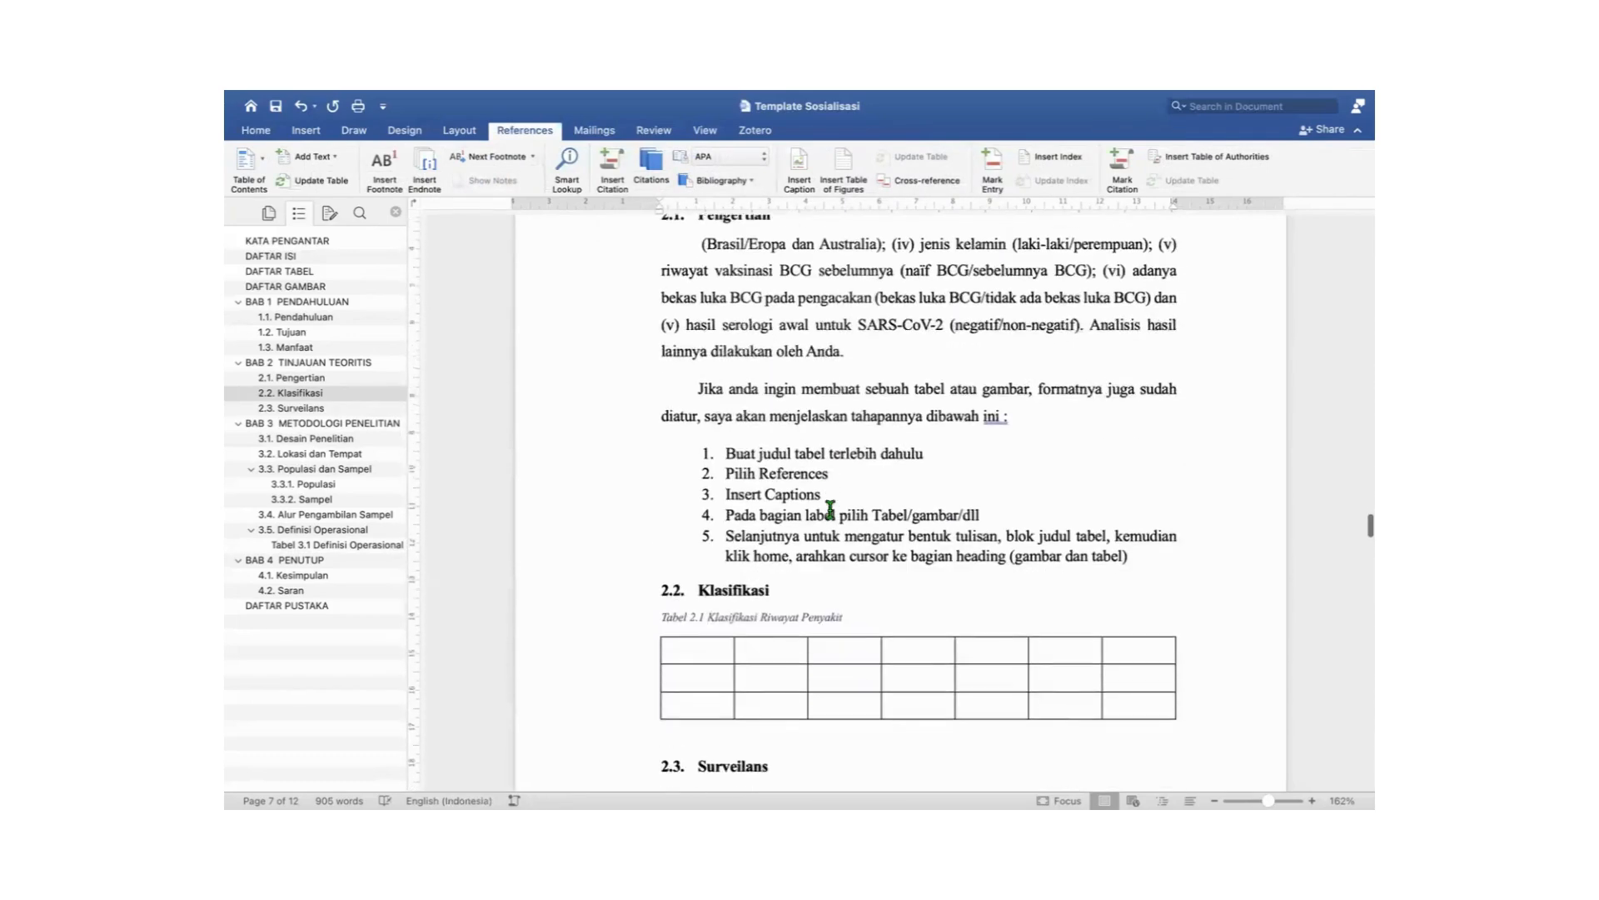
pyautogui.scroll(5, 756, 583)
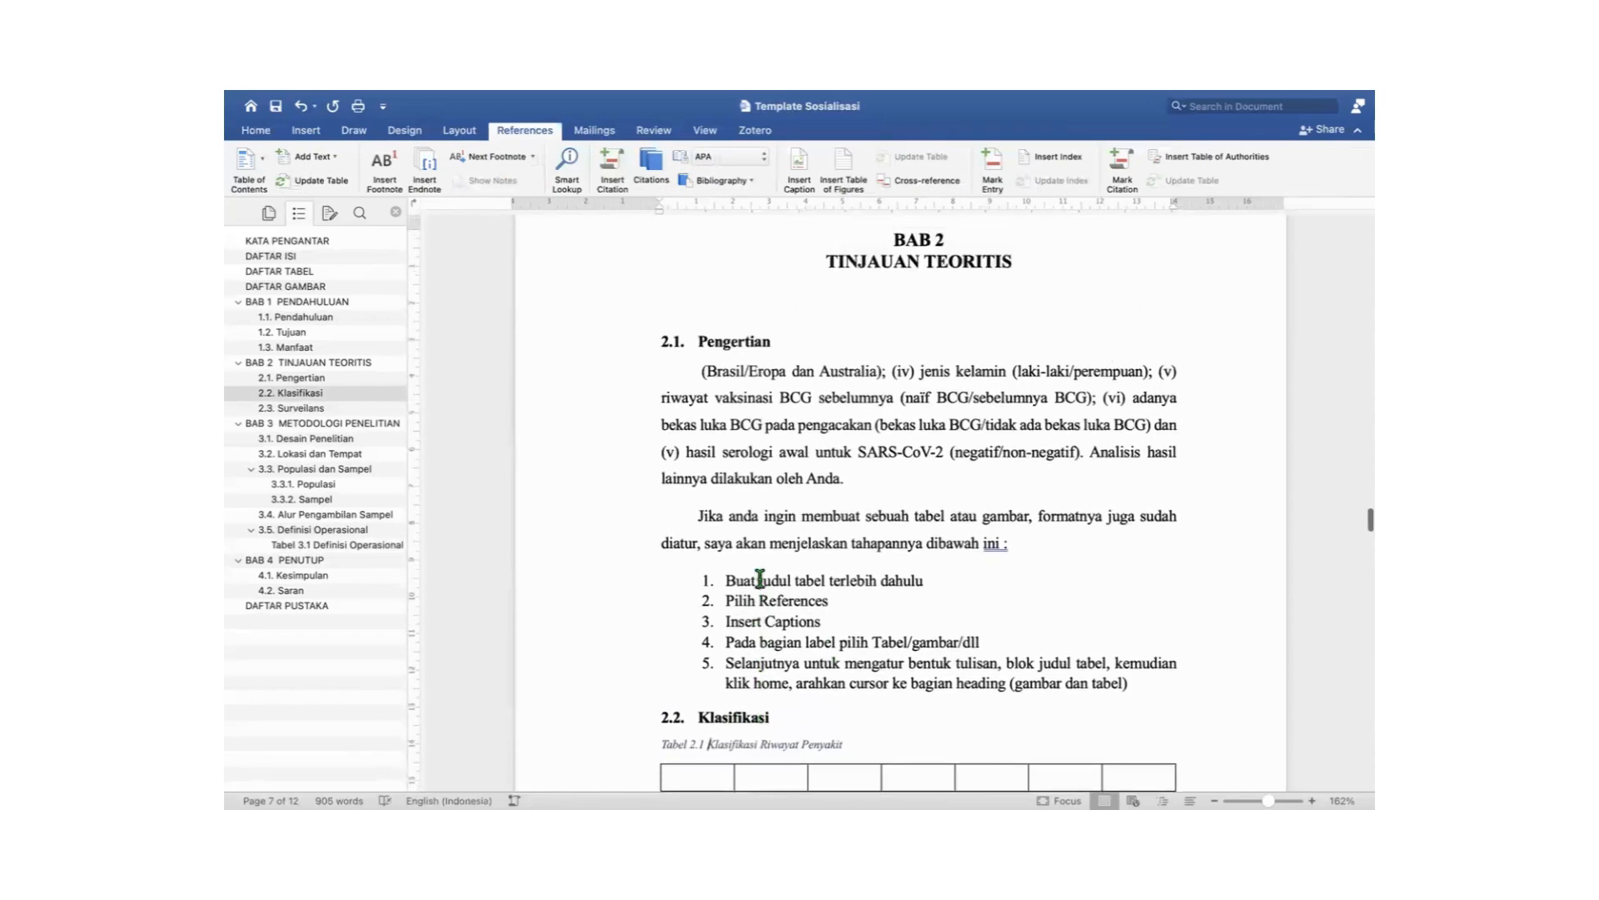
pyautogui.scroll(-6, 758, 583)
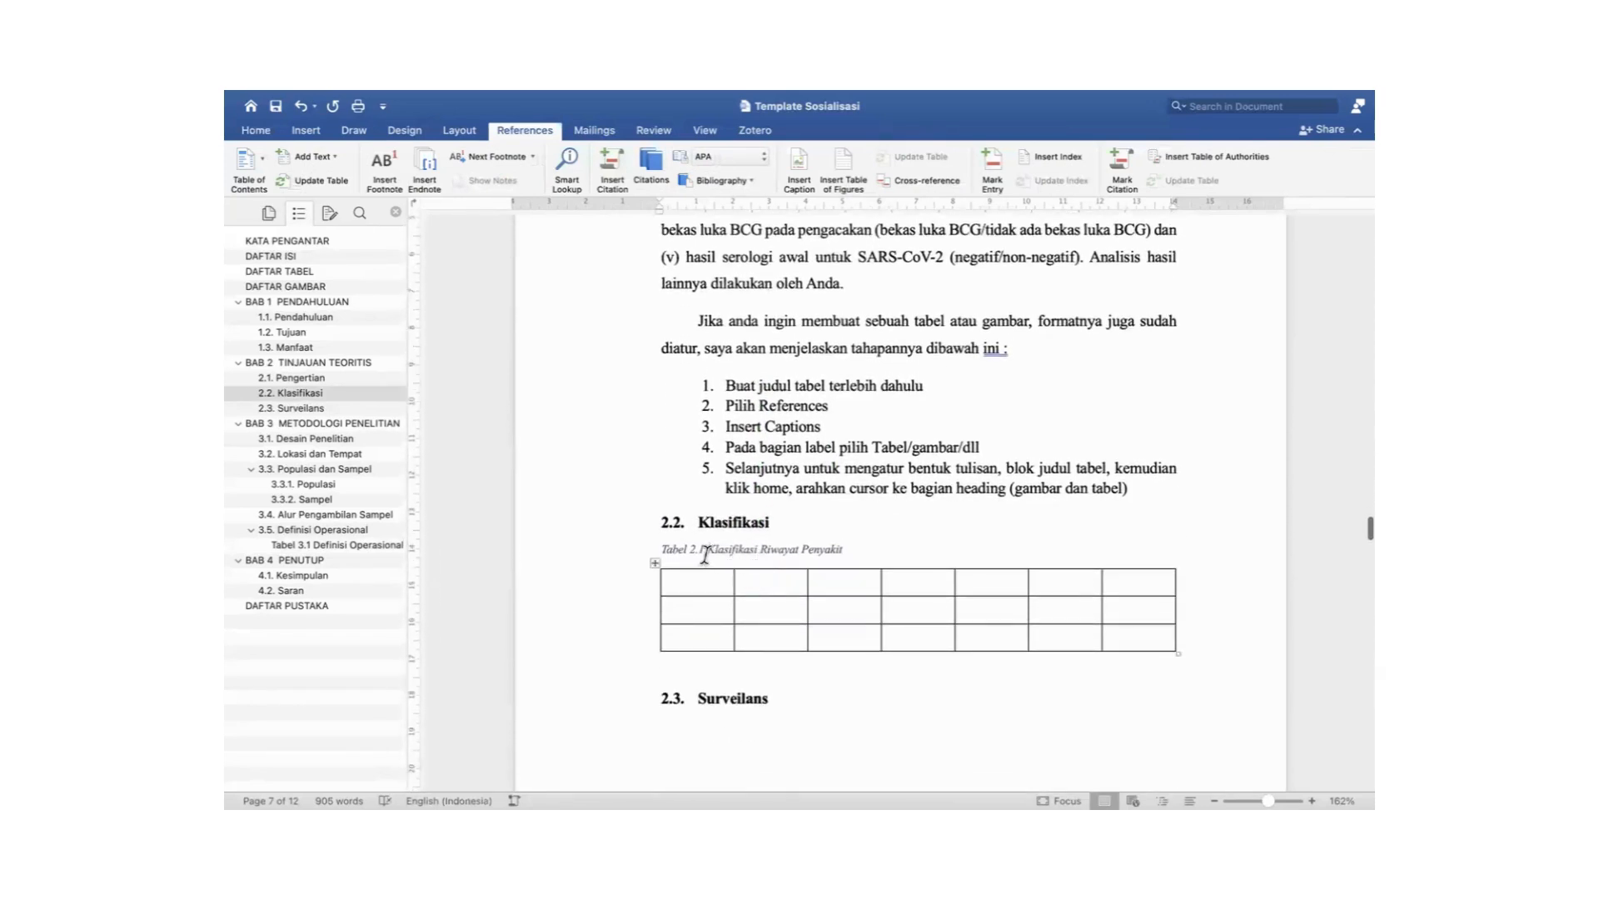
pyautogui.click(595, 552)
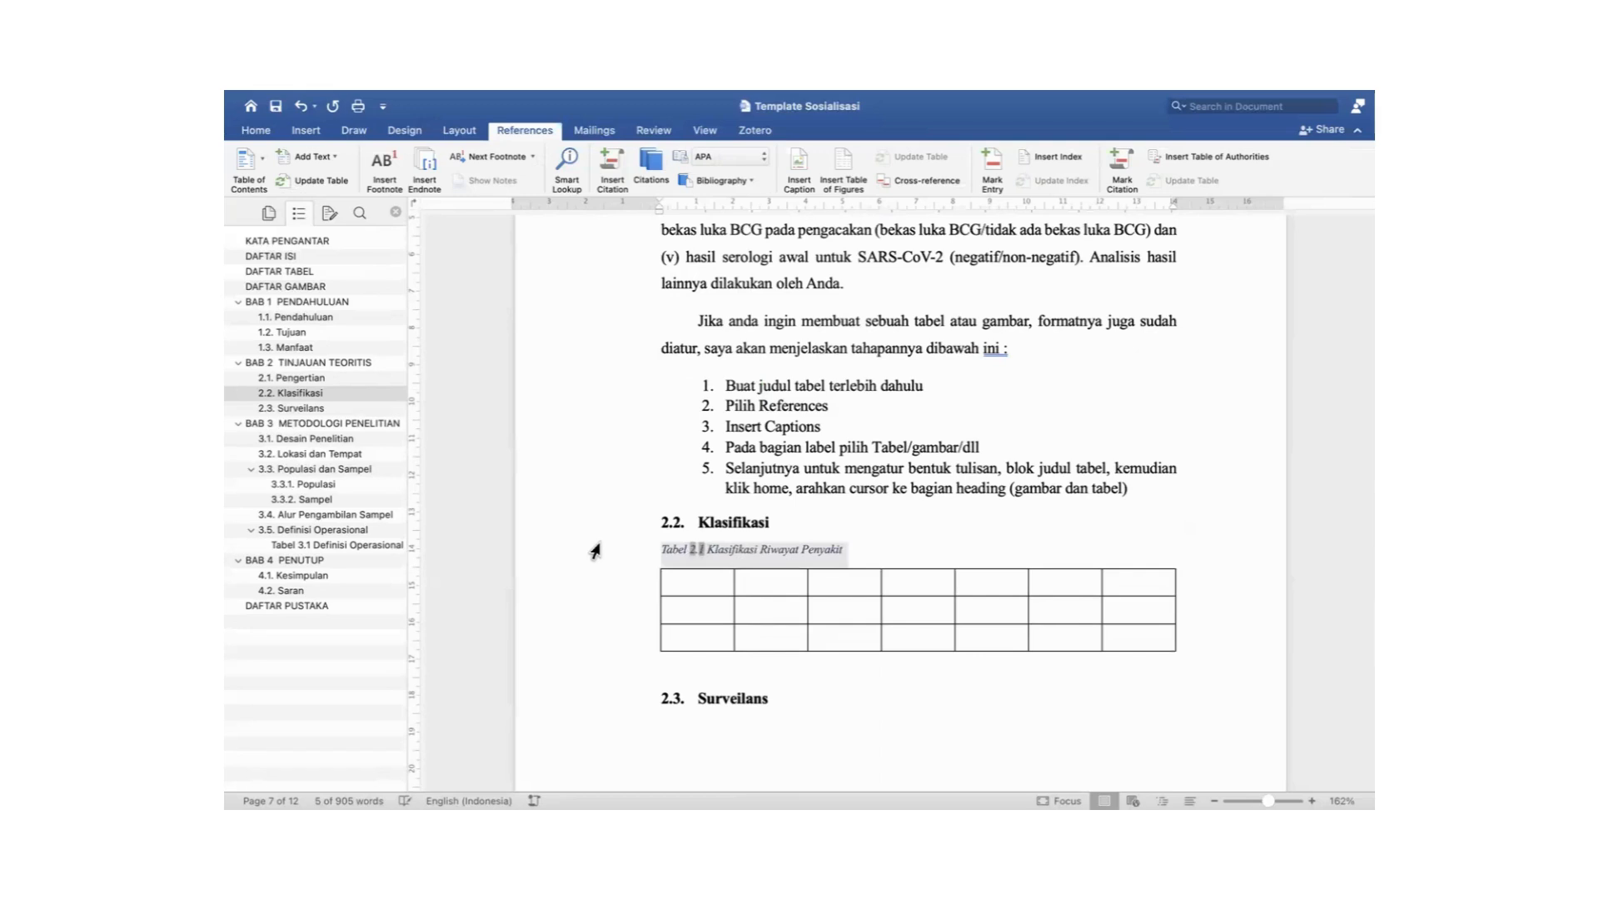
pyautogui.click(258, 131)
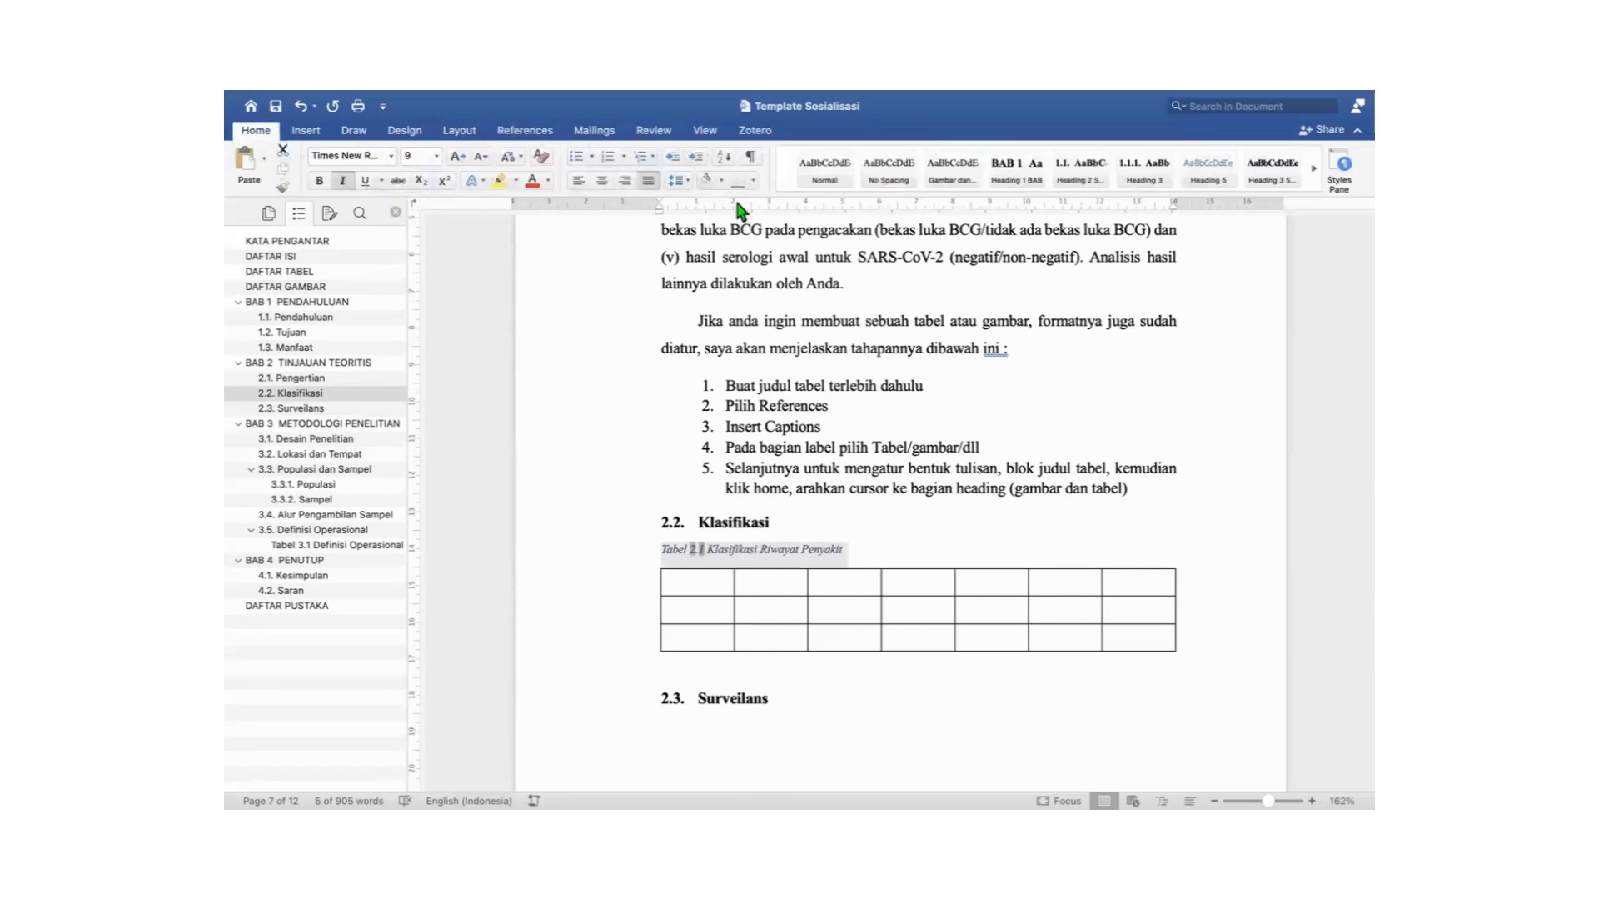
pyautogui.click(953, 175)
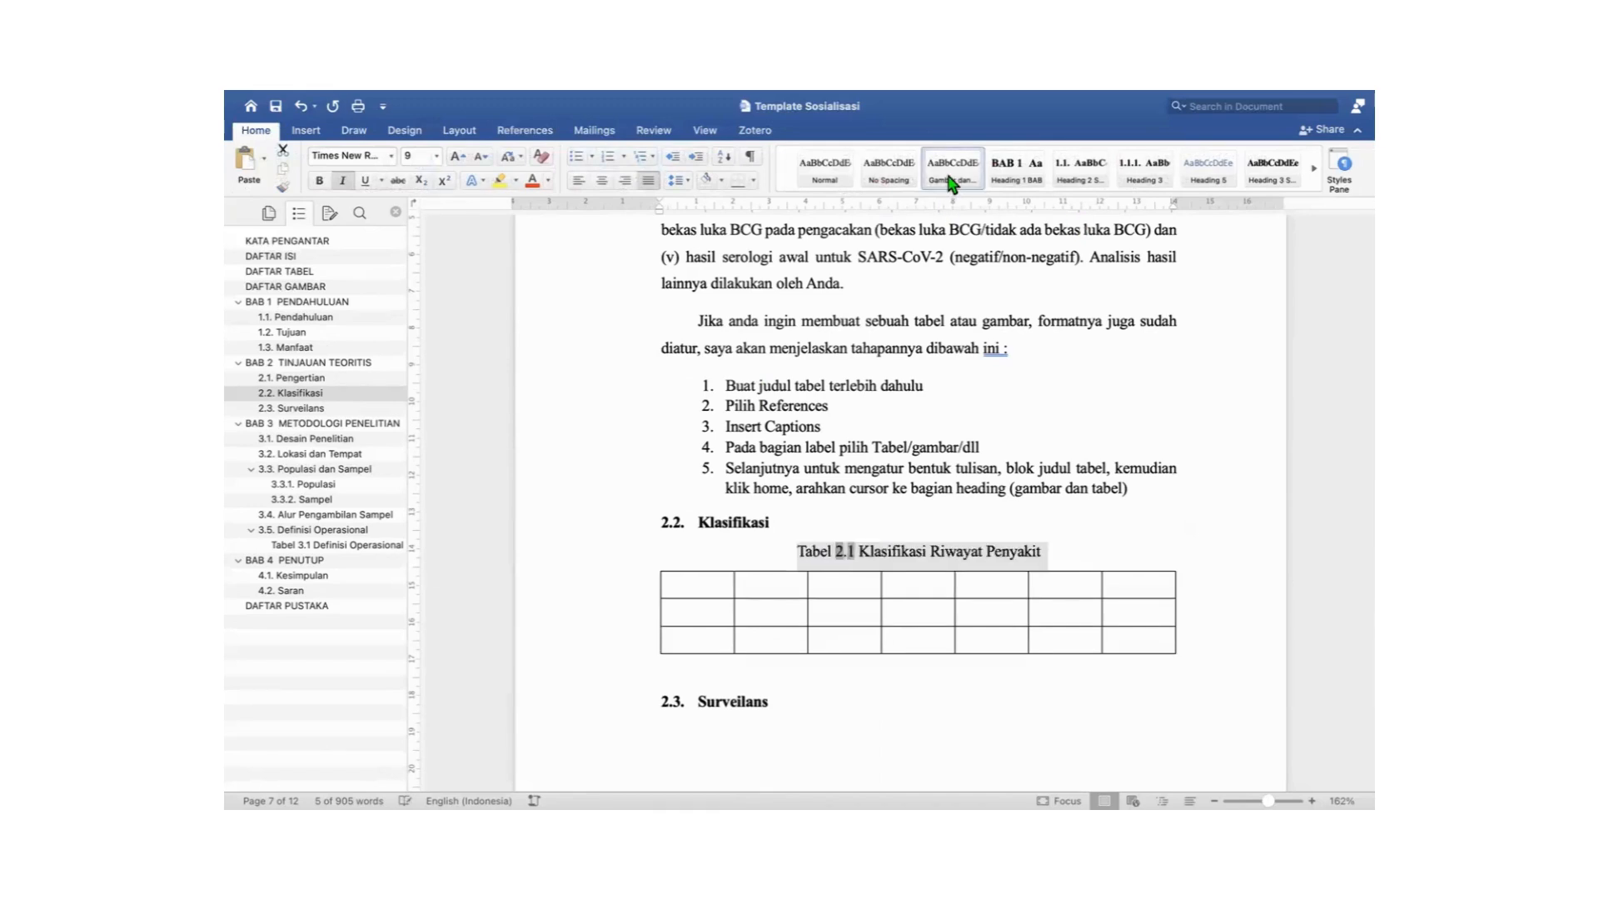
pyautogui.click(1080, 546)
# Insert the three-gear SmartArt graphic from the Cycle category in the empty paragraph under section 2.3 Surveilans.
pyautogui.scroll(-2, 809, 625)
pyautogui.scroll(-5, 808, 622)
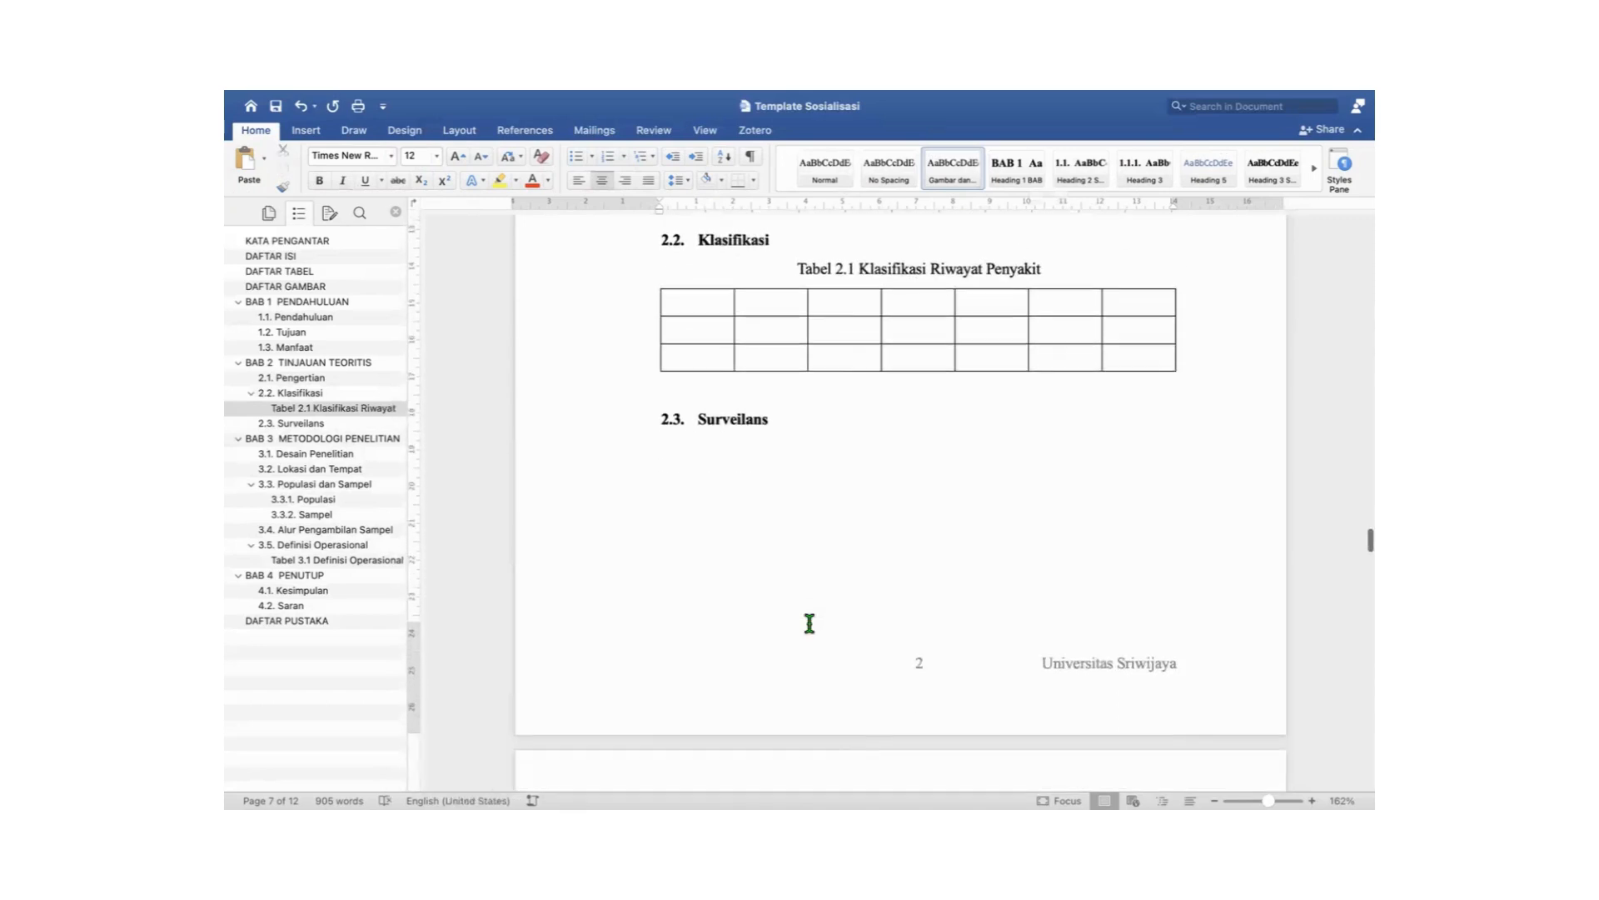
pyautogui.click(759, 439)
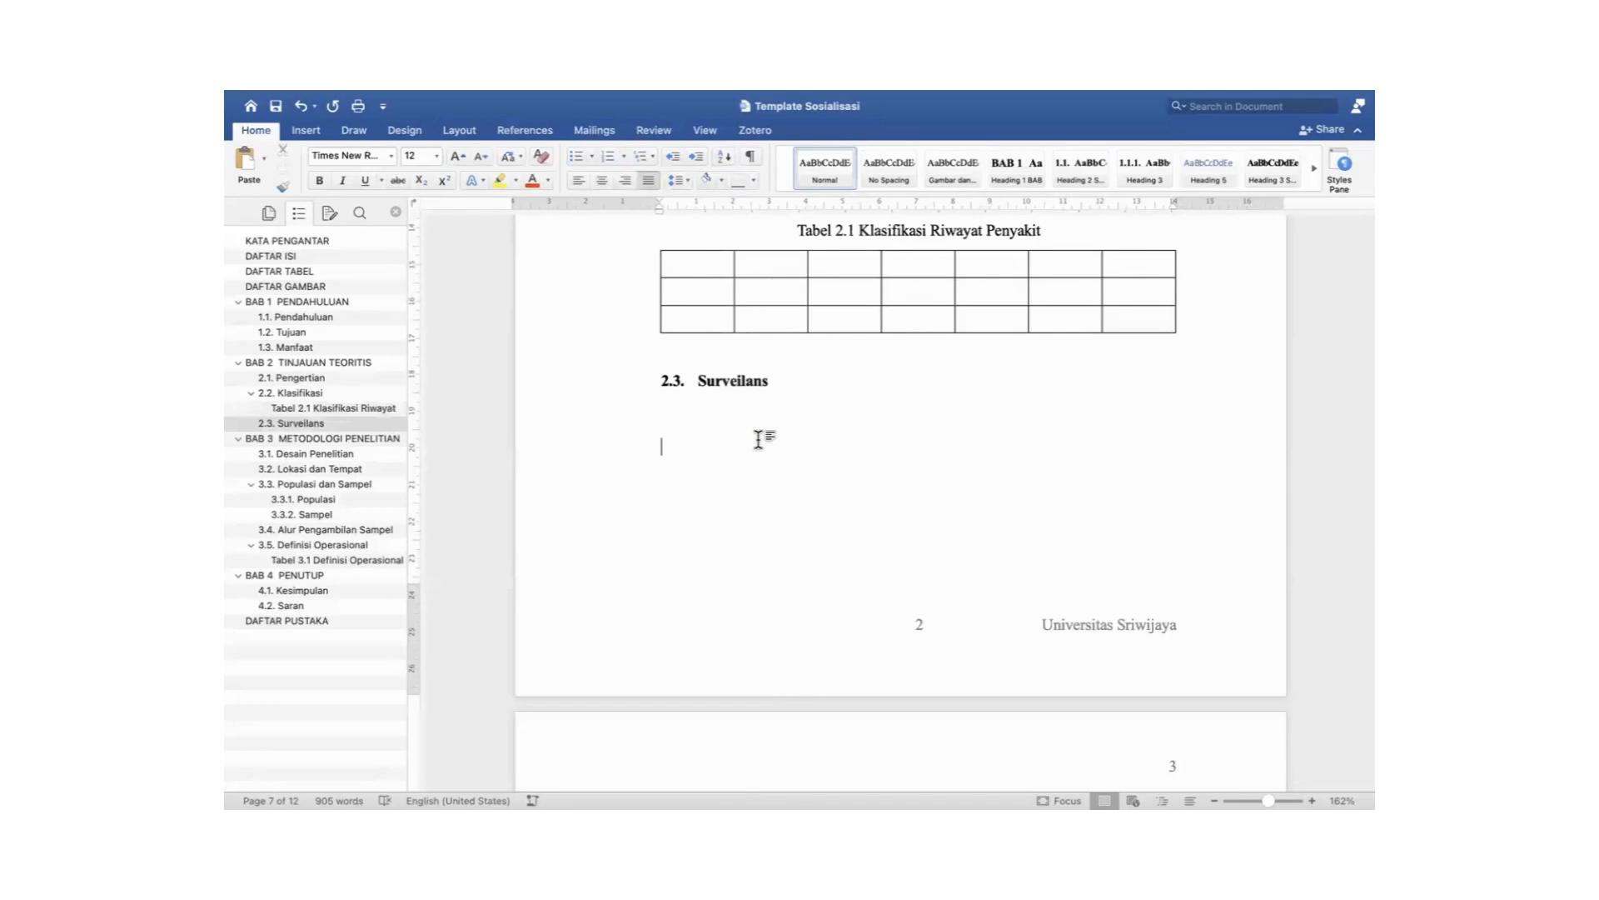
pyautogui.scroll(4, 759, 439)
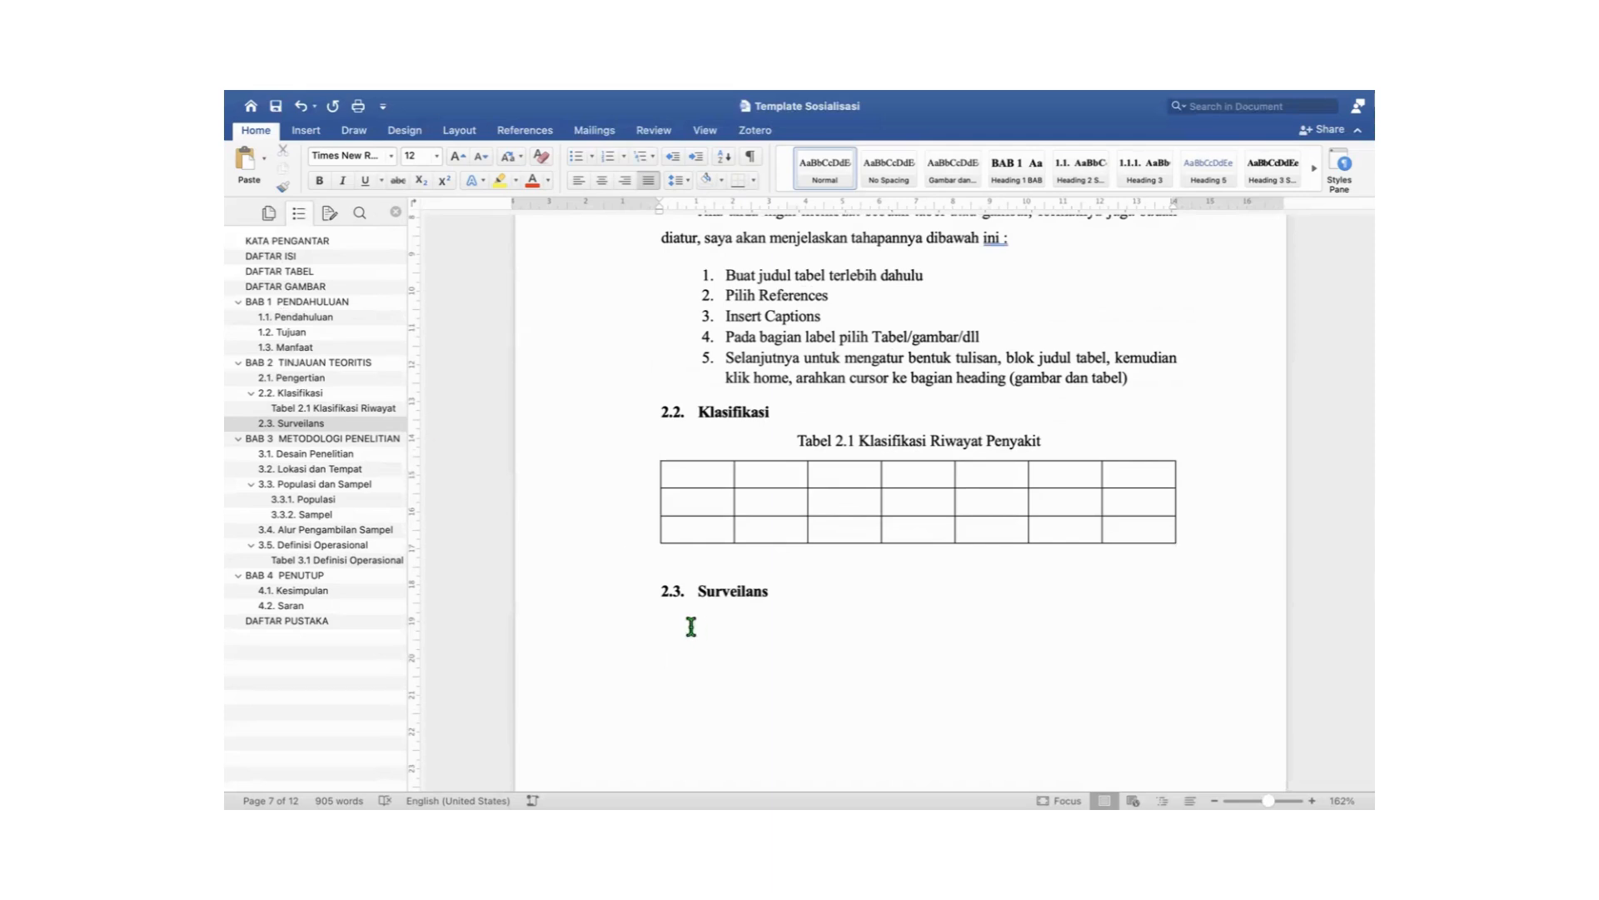
pyautogui.click(307, 131)
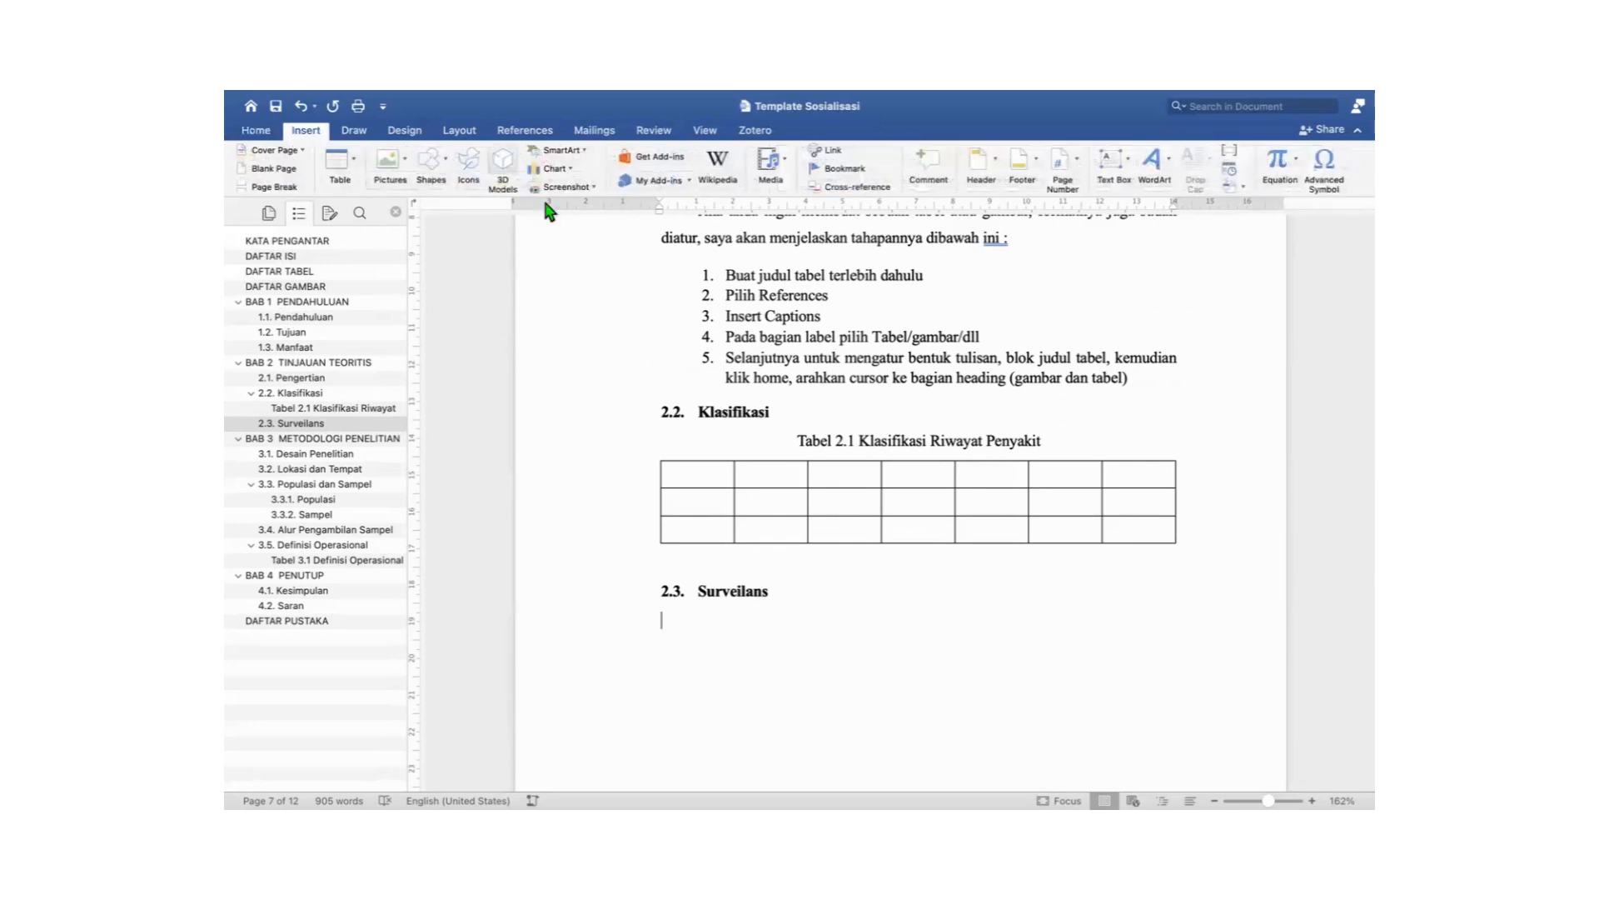
pyautogui.click(584, 156)
pyautogui.moveTo(583, 213)
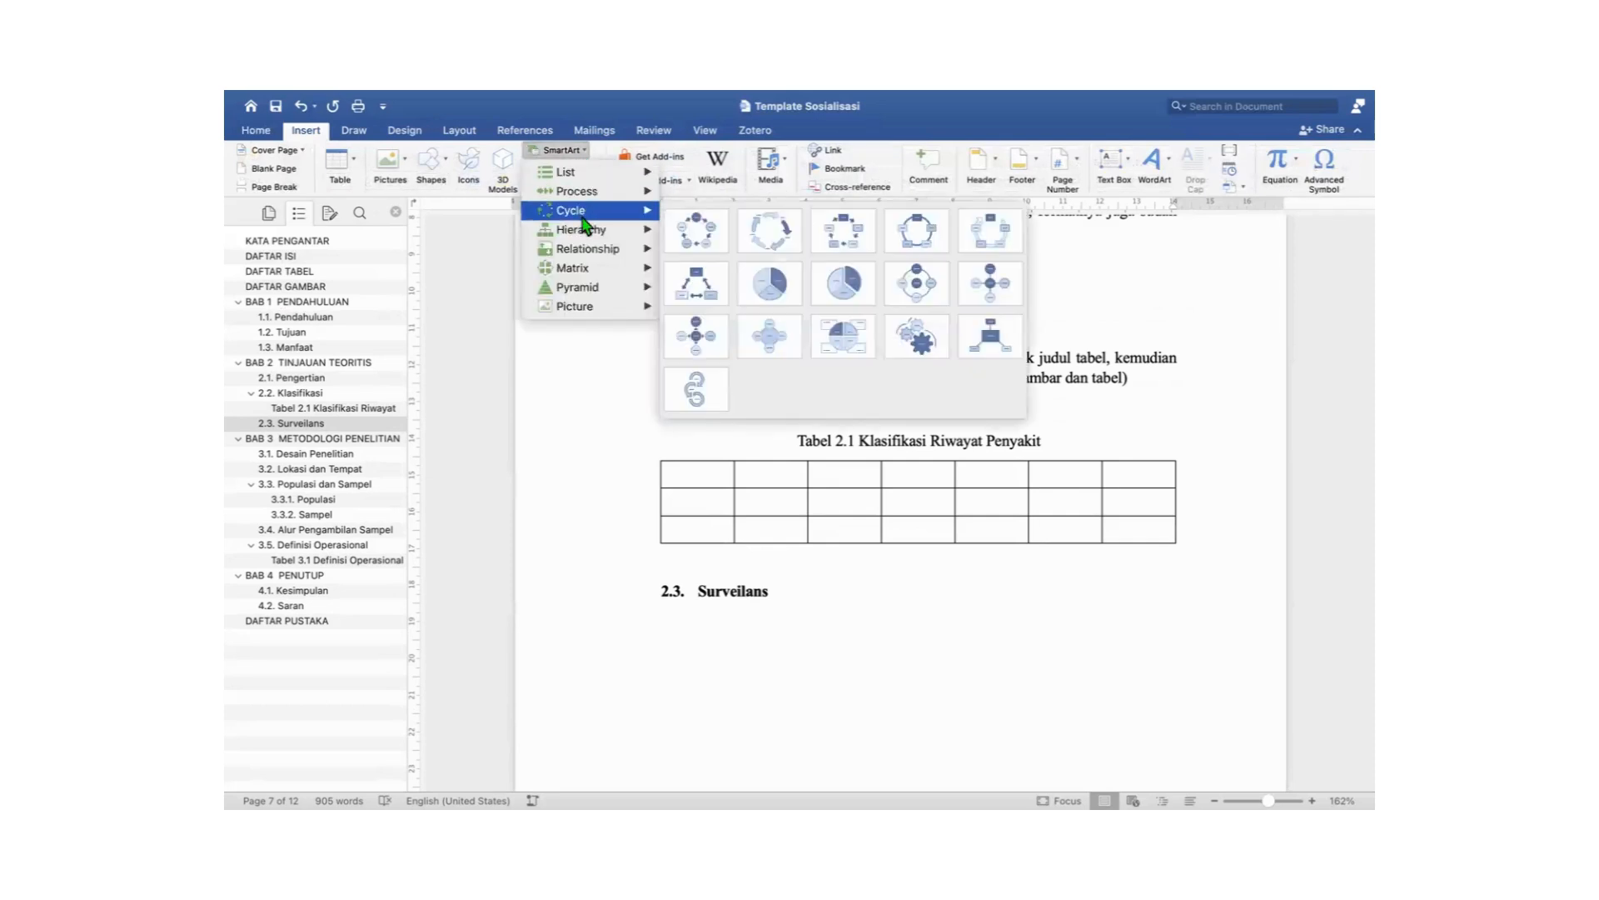
pyautogui.click(937, 338)
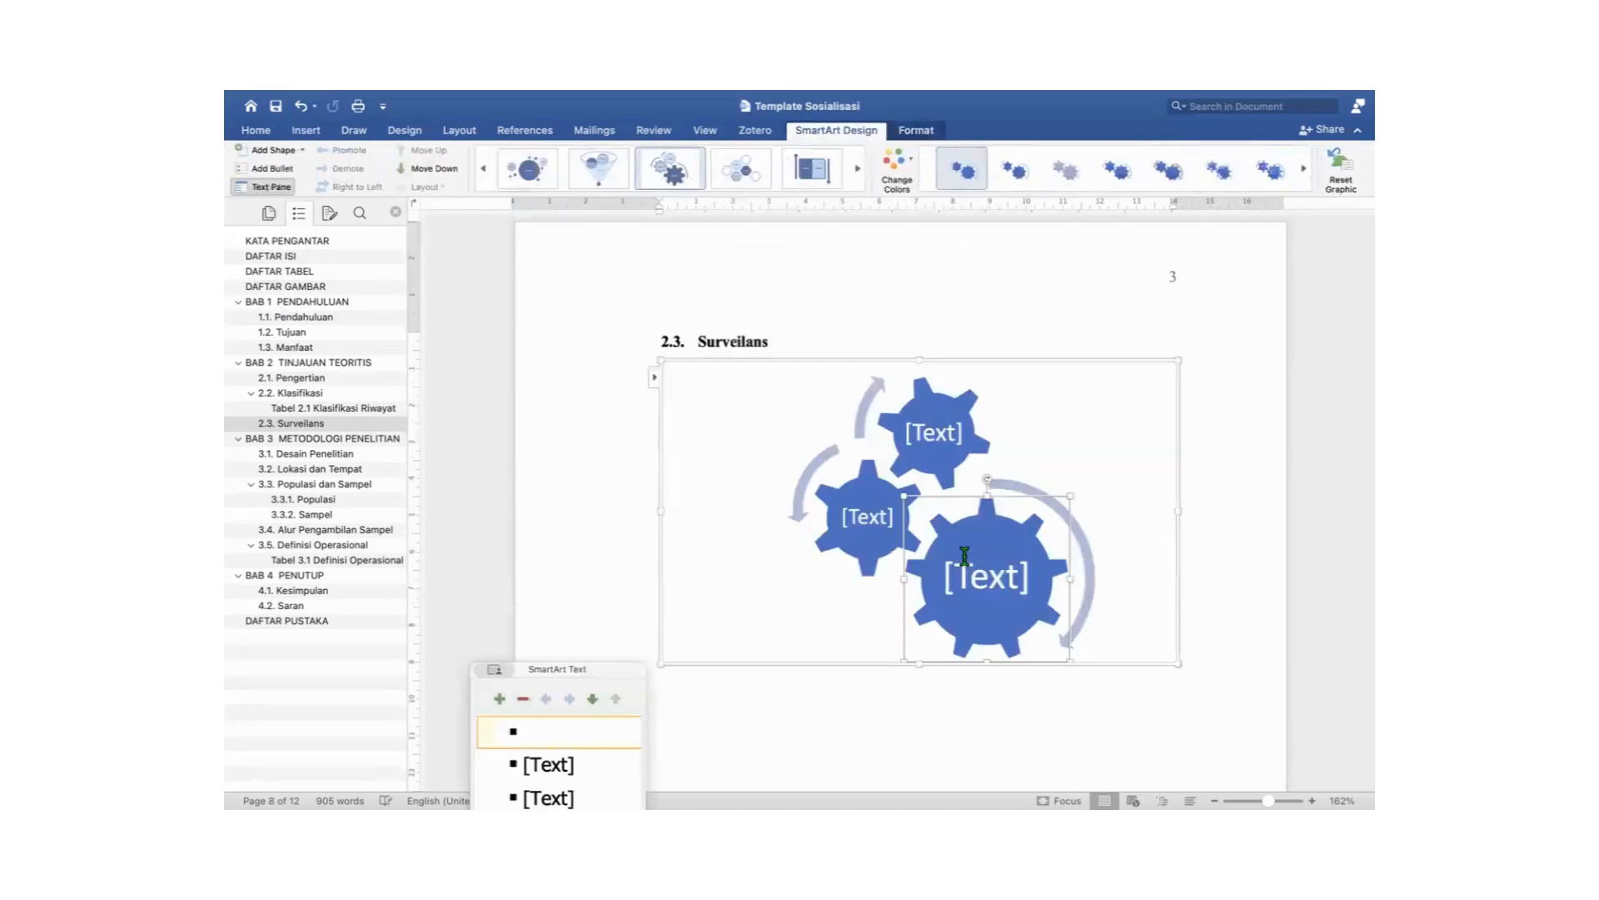
# Write the title "Siklus Kehidupan Nyamuk Aedes Aegepty" in the paragraph below the gear graphic.
pyautogui.scroll(-2, 886, 608)
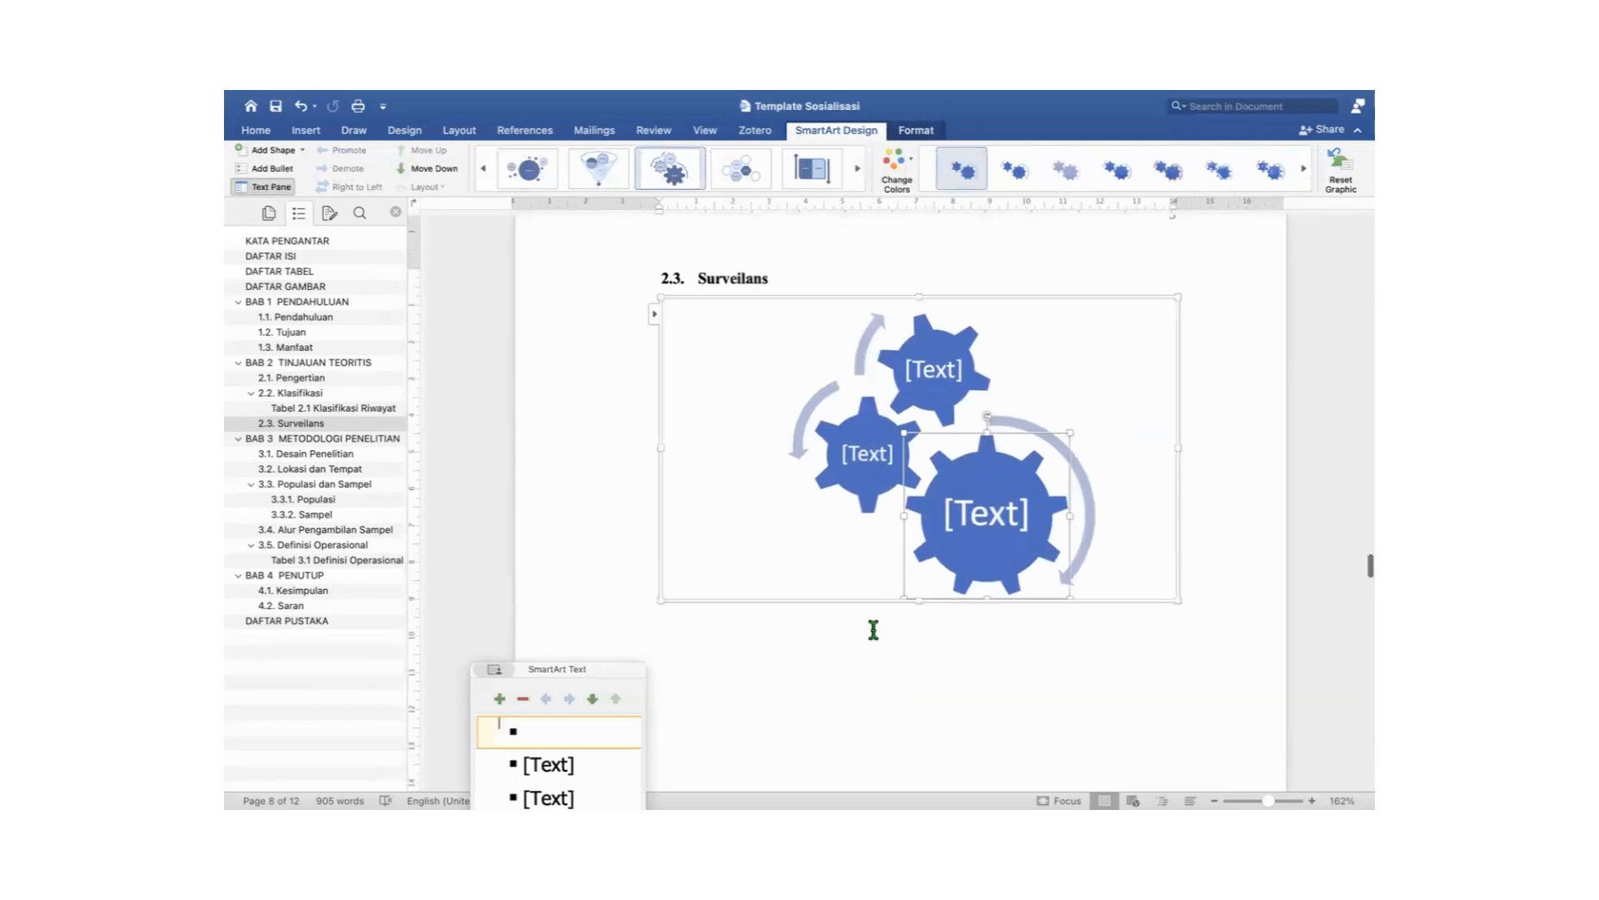
pyautogui.click(873, 629)
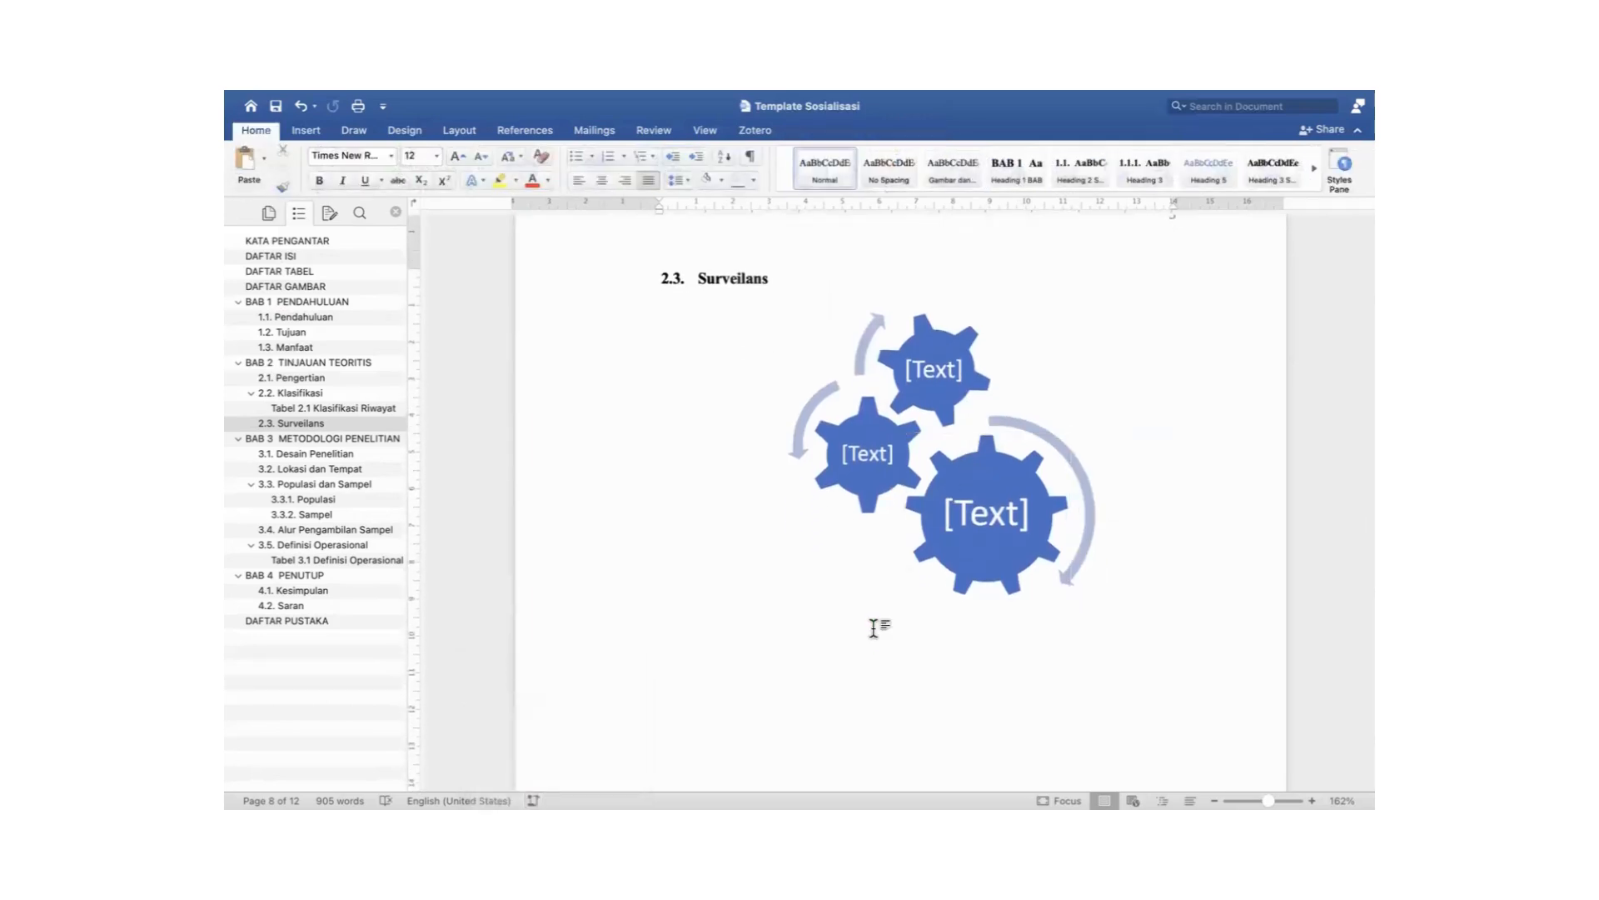
pyautogui.scroll(10, 873, 630)
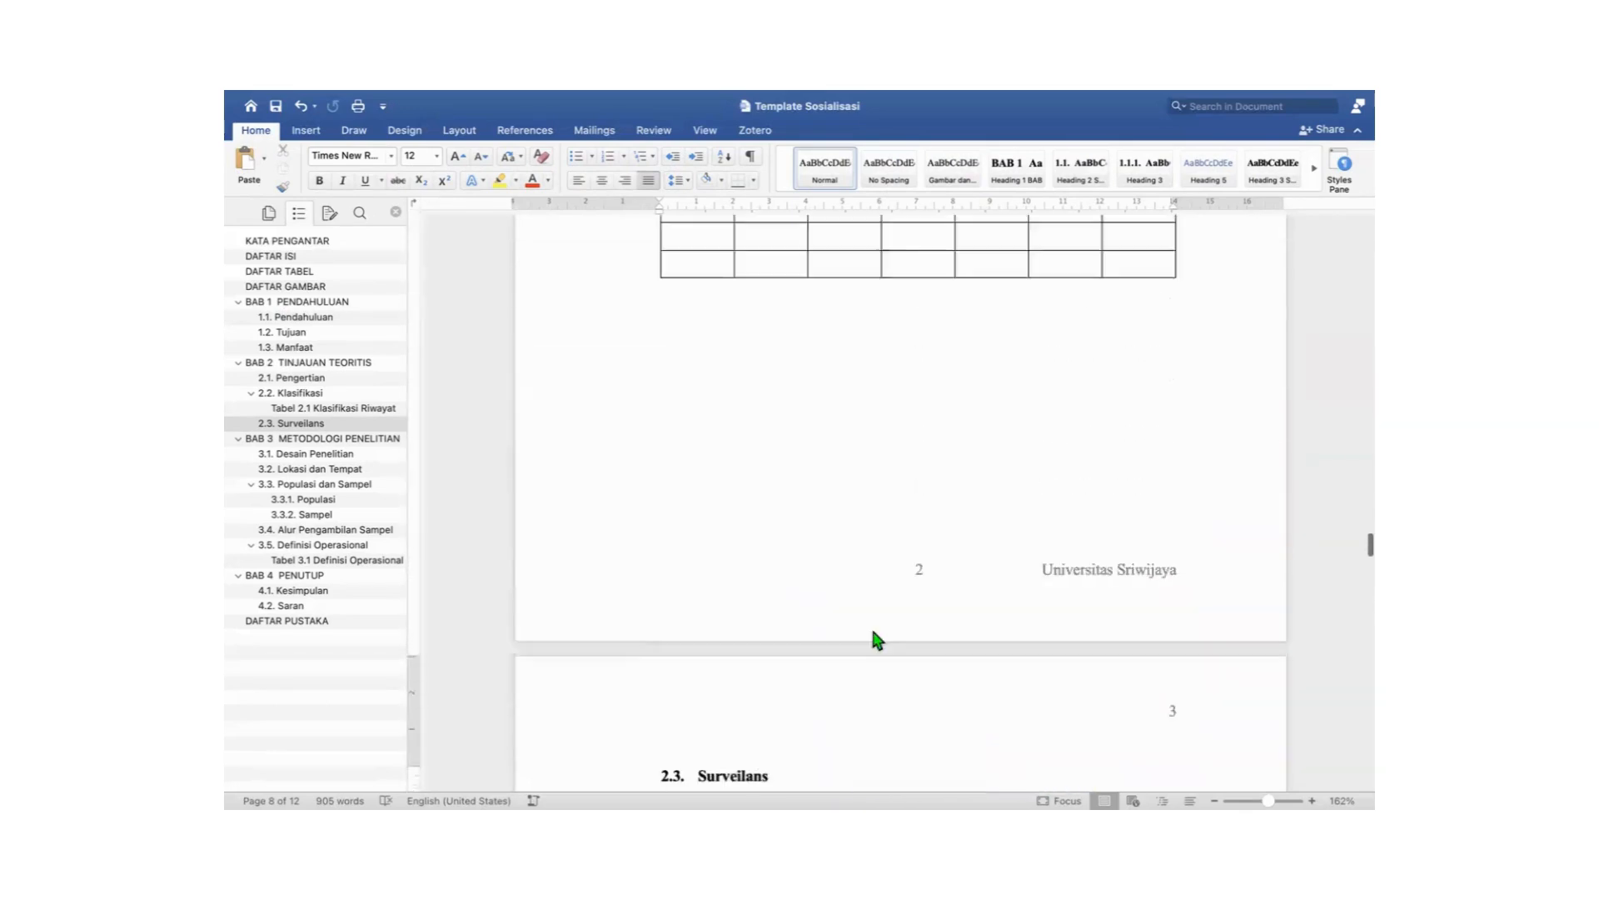
pyautogui.scroll(-10, 862, 576)
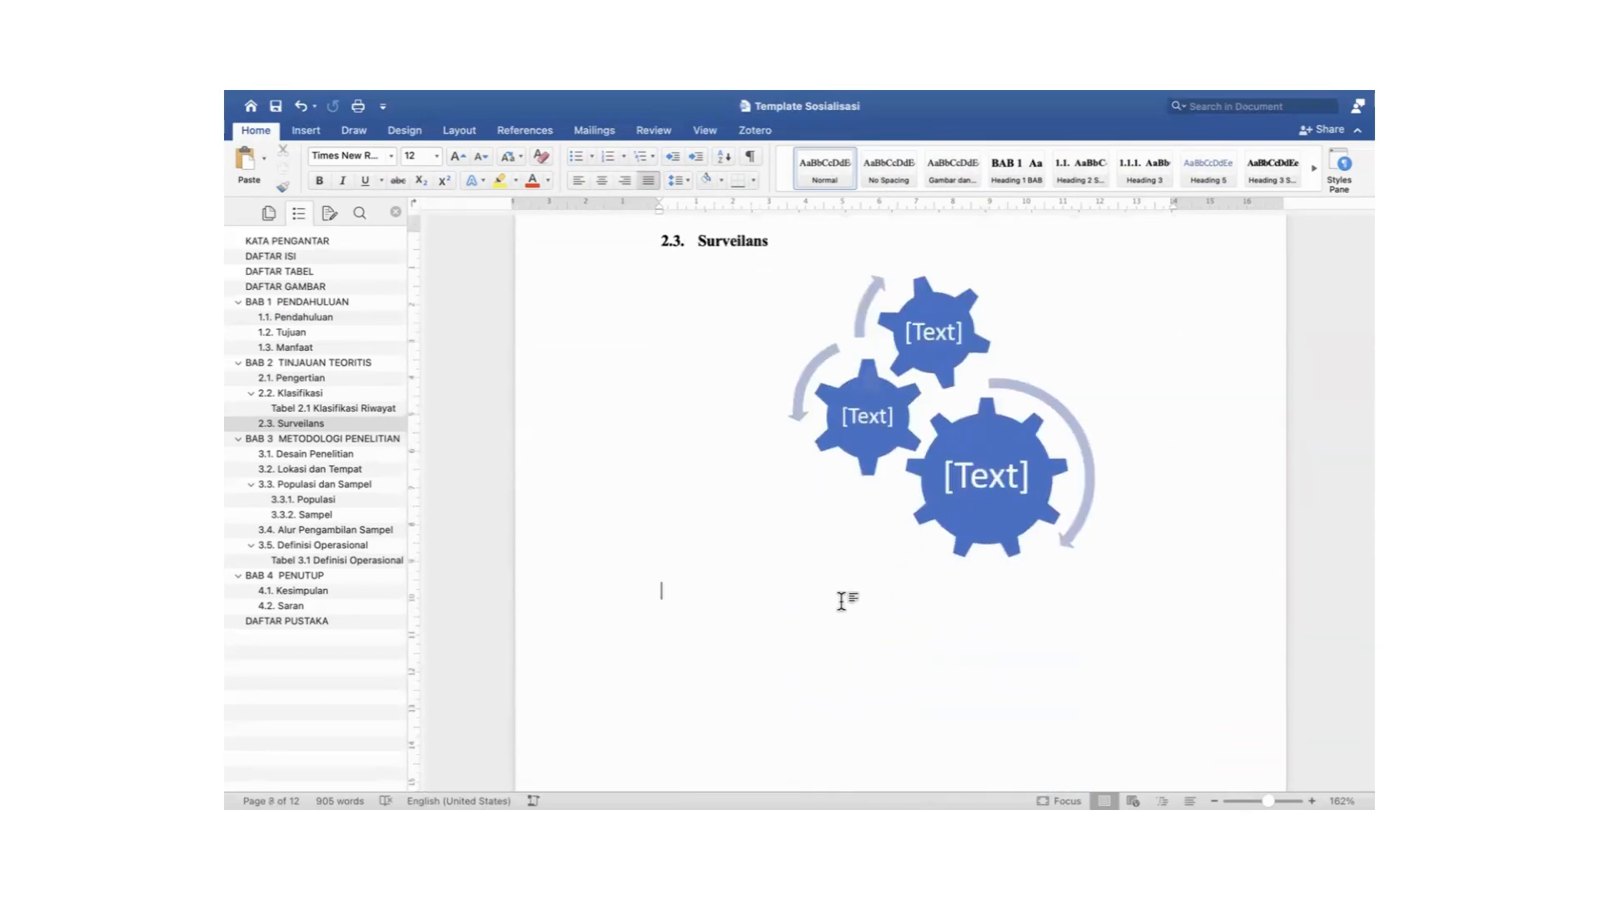
pyautogui.write('Siklus Kehidupan')
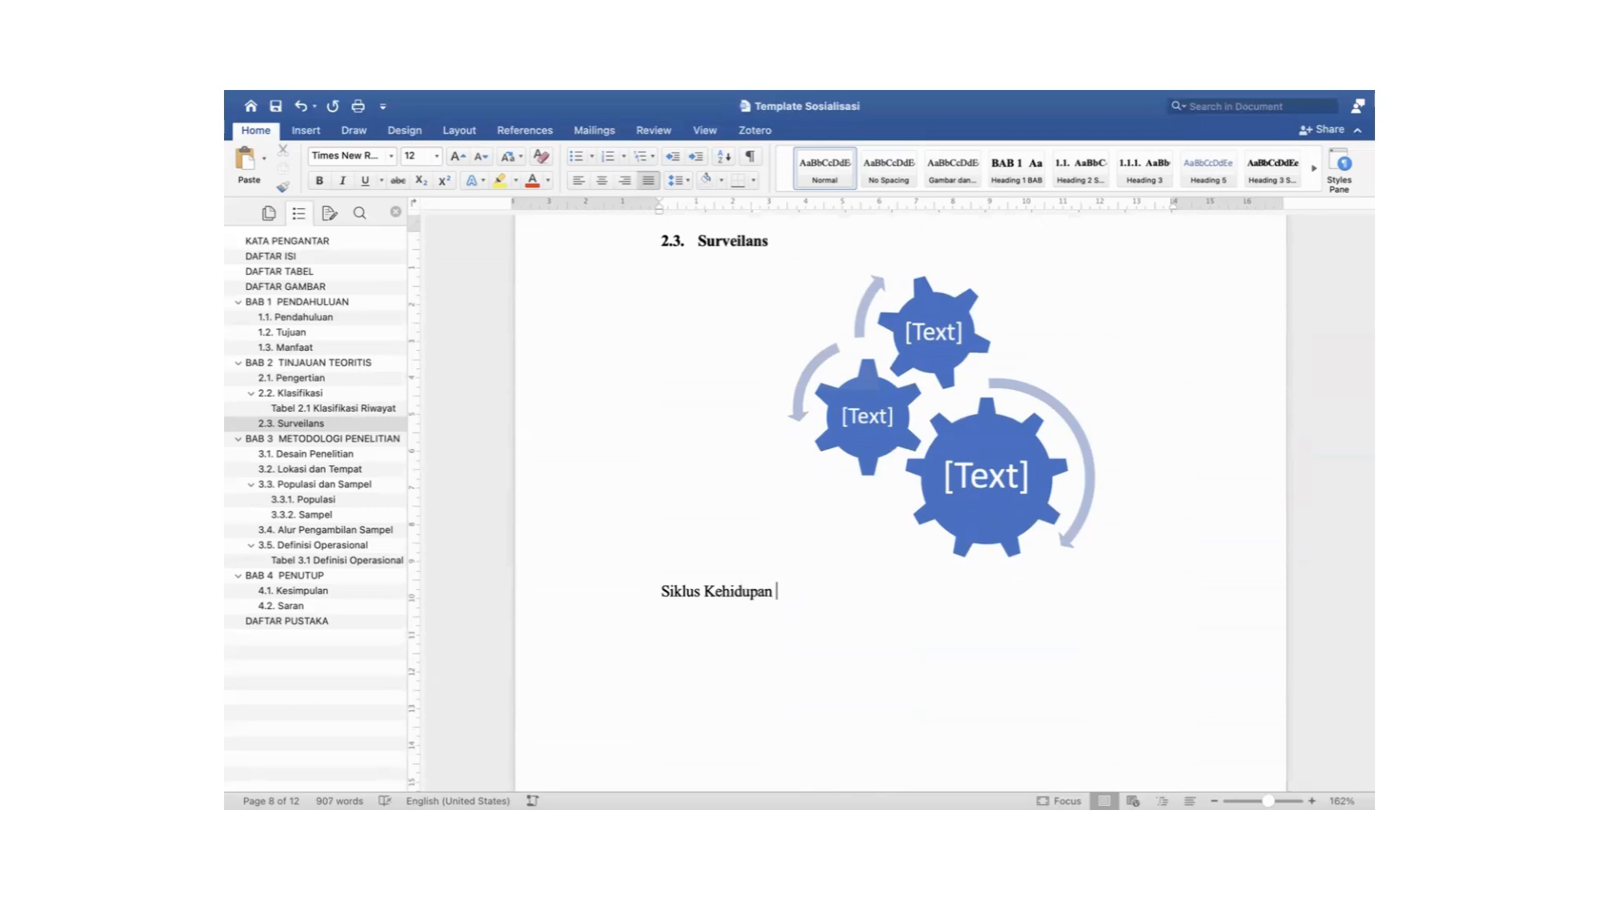
pyautogui.write(' Nyamuk Aedes Aegepty')
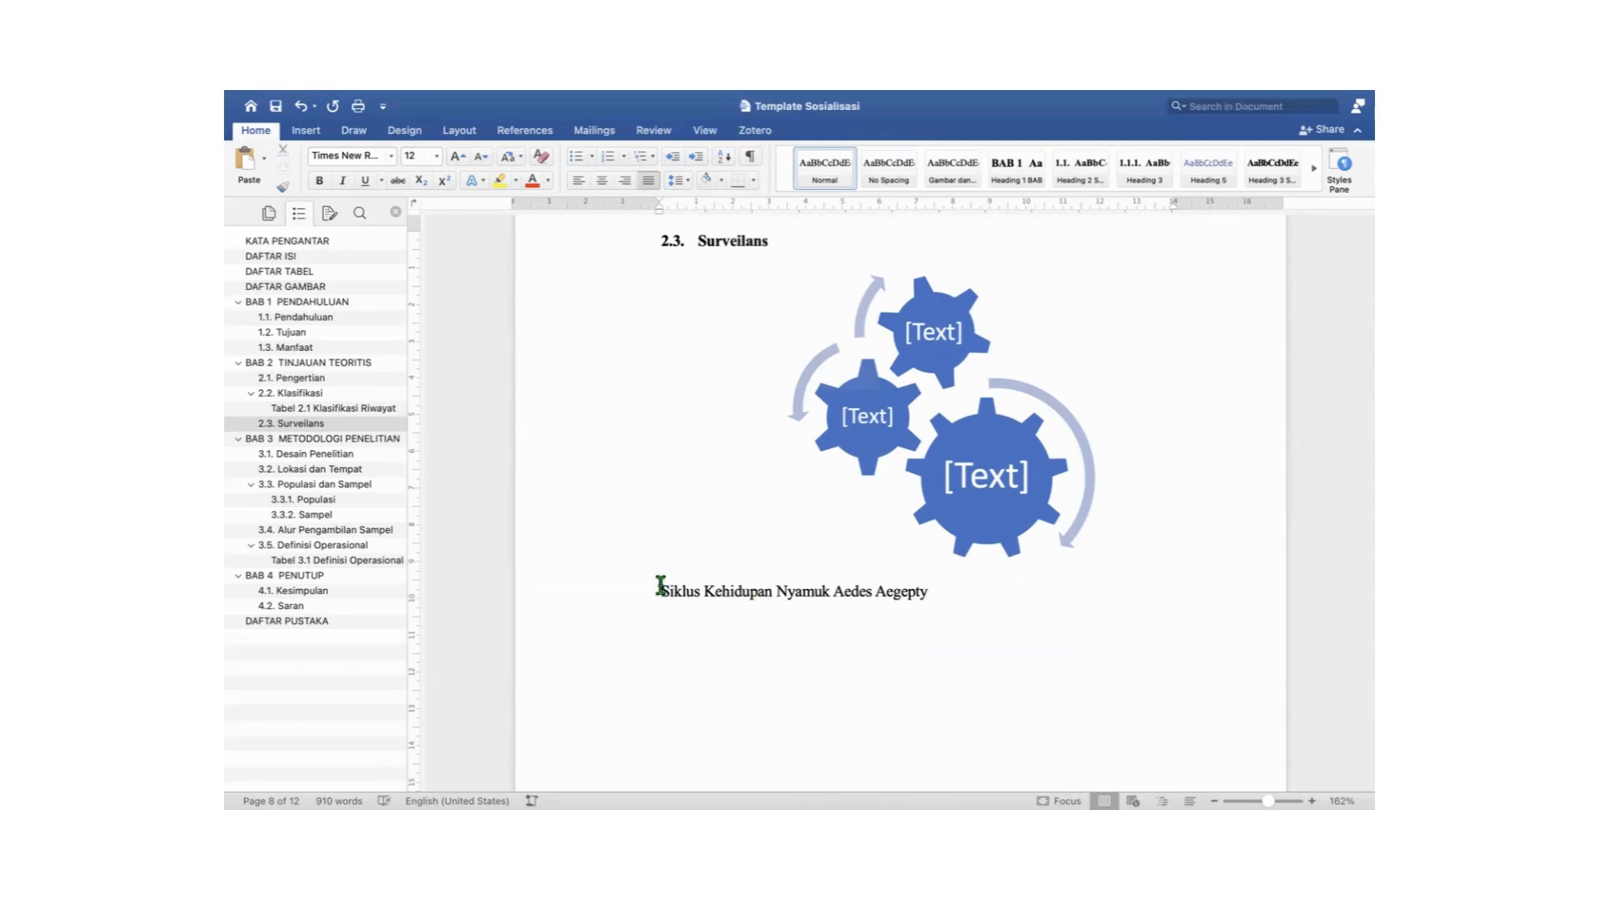
# Insert a numbered caption with the label Gambar in front of the title "Siklus Kehidupan Nyamuk Aedes Aegepty".
pyautogui.click(660, 588)
pyautogui.click(524, 134)
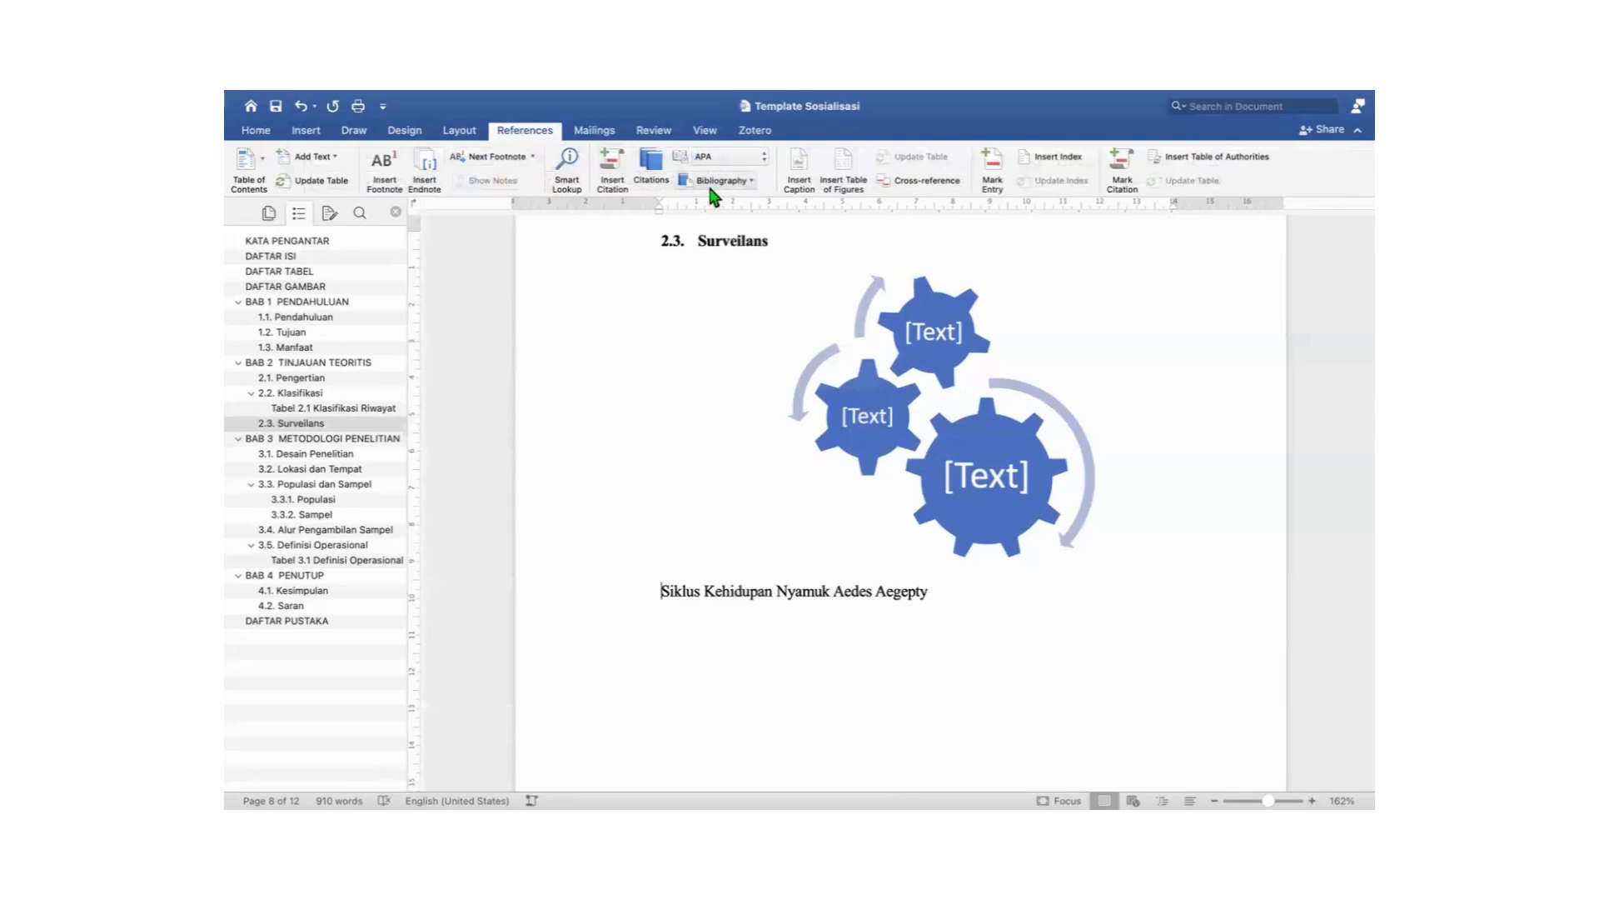
pyautogui.click(798, 179)
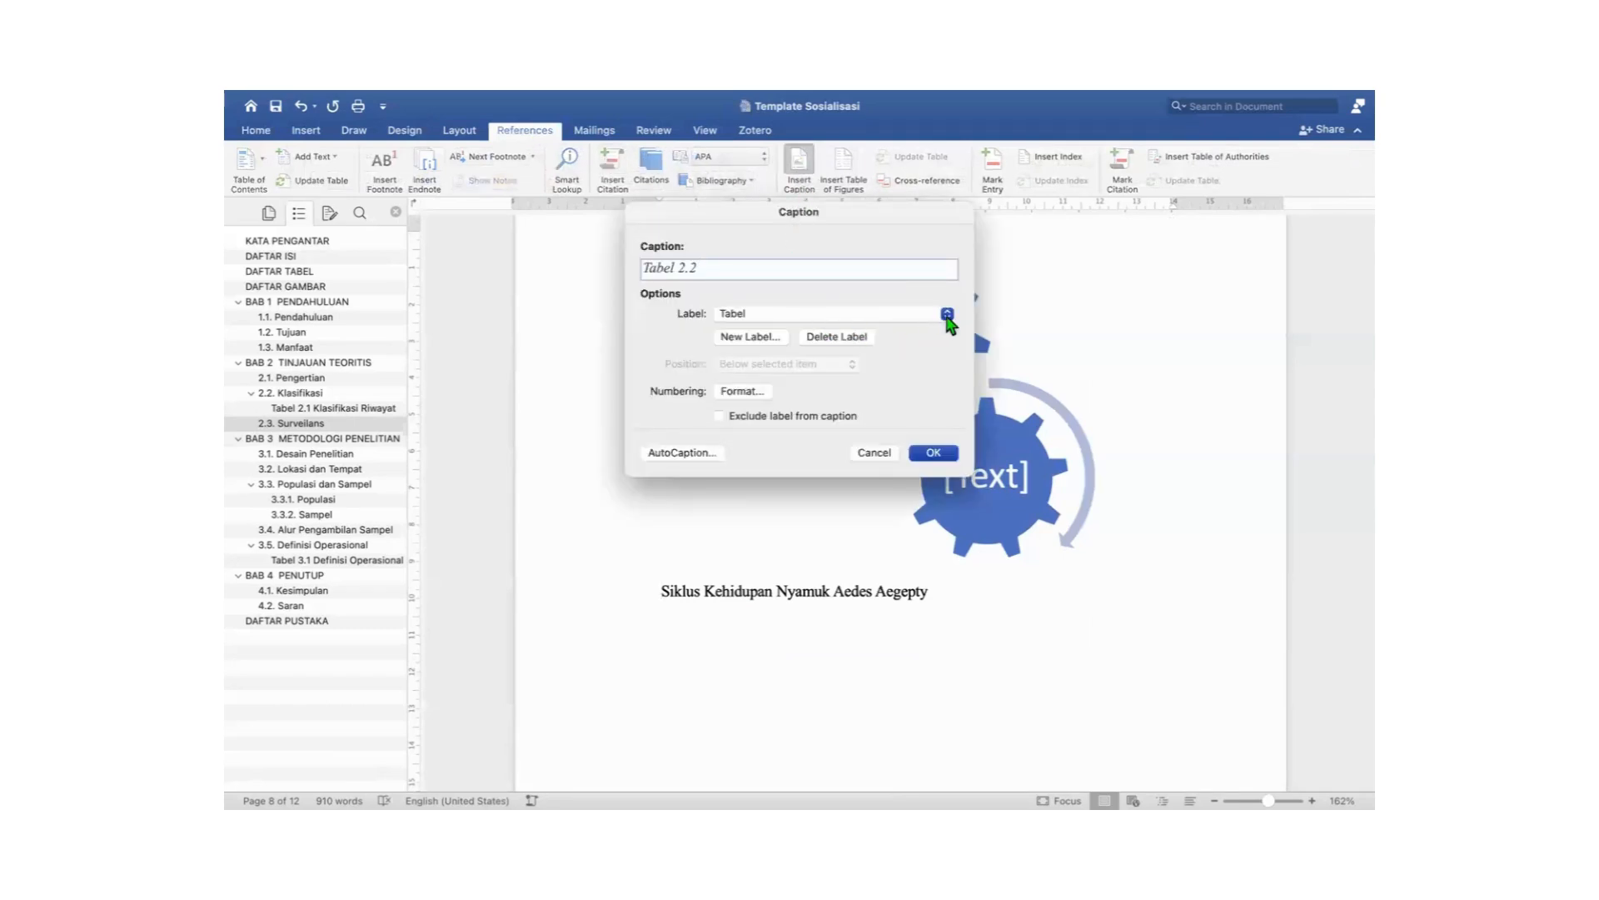
pyautogui.click(948, 316)
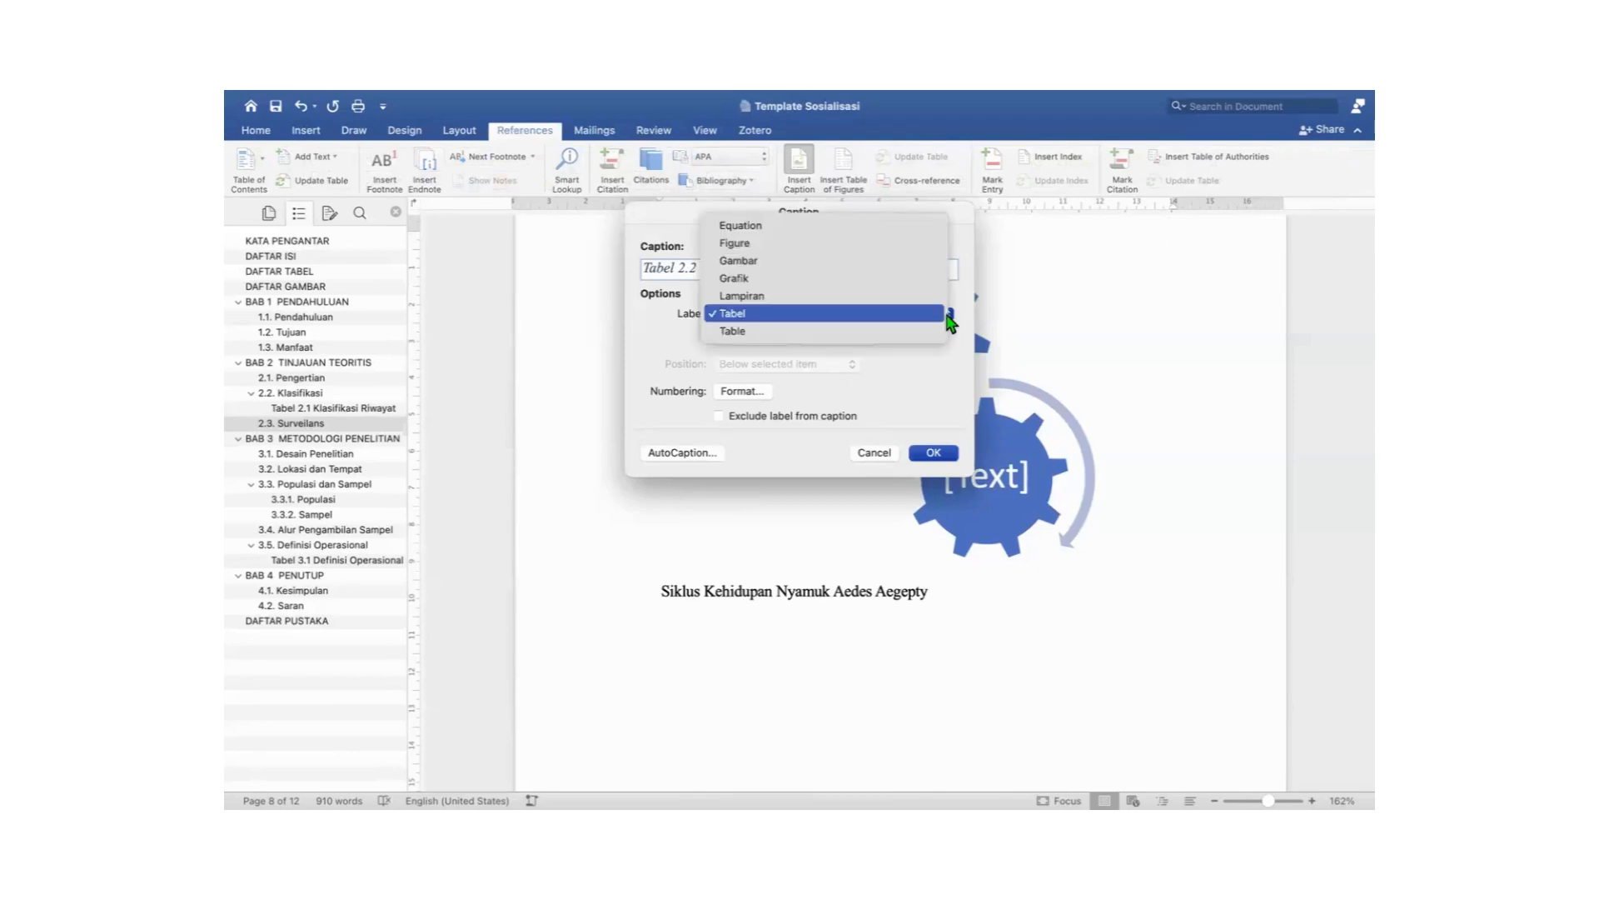
pyautogui.click(909, 266)
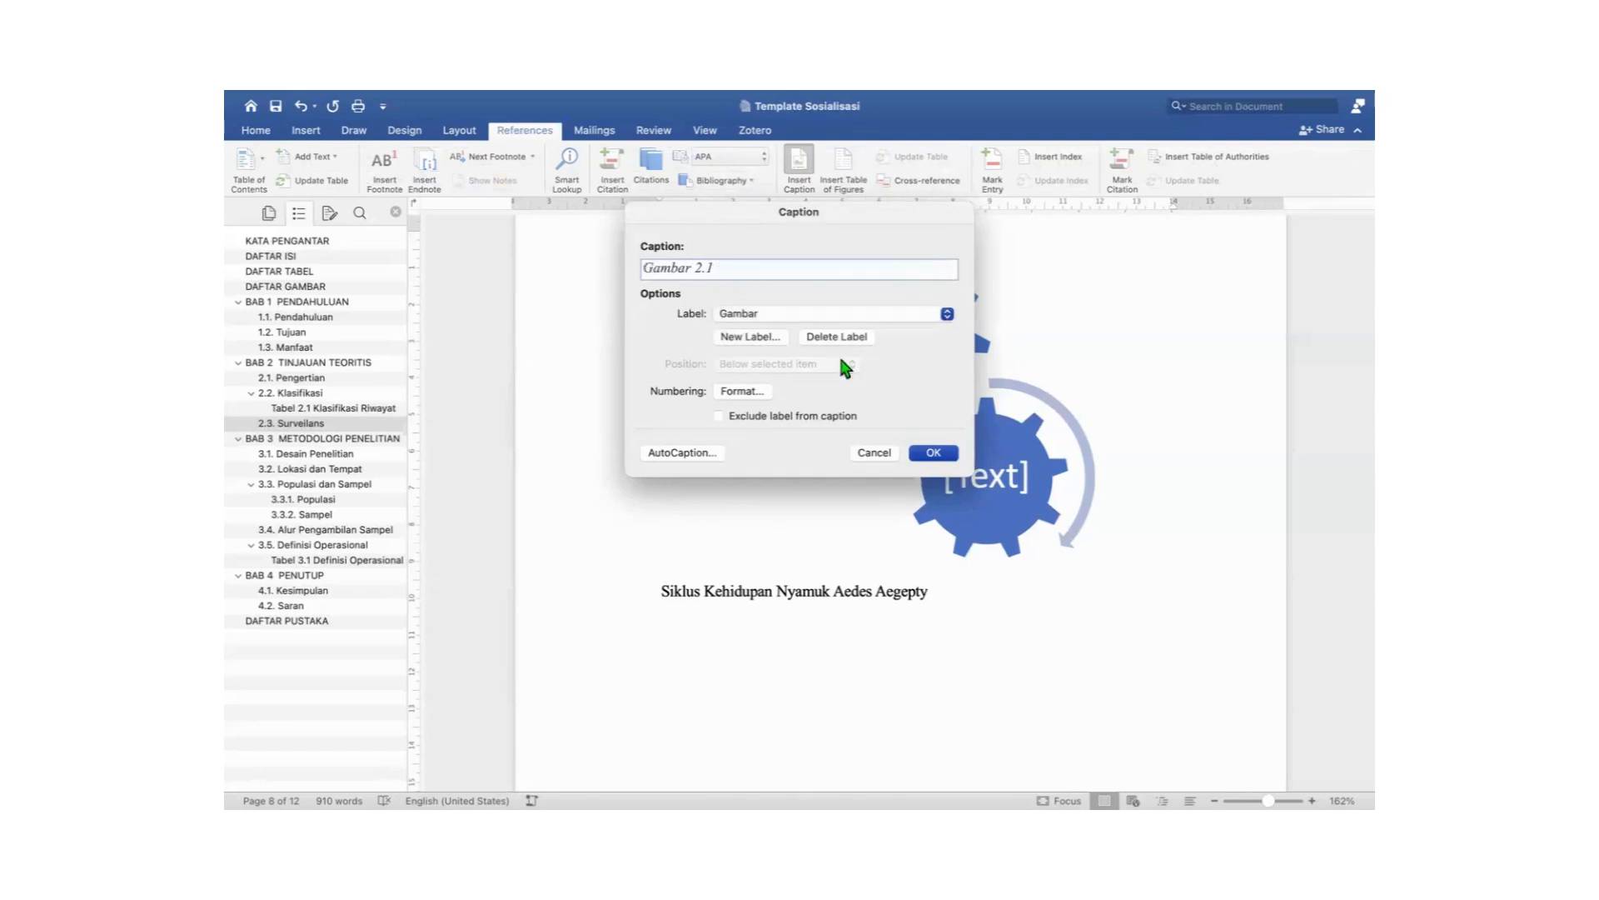
pyautogui.click(933, 452)
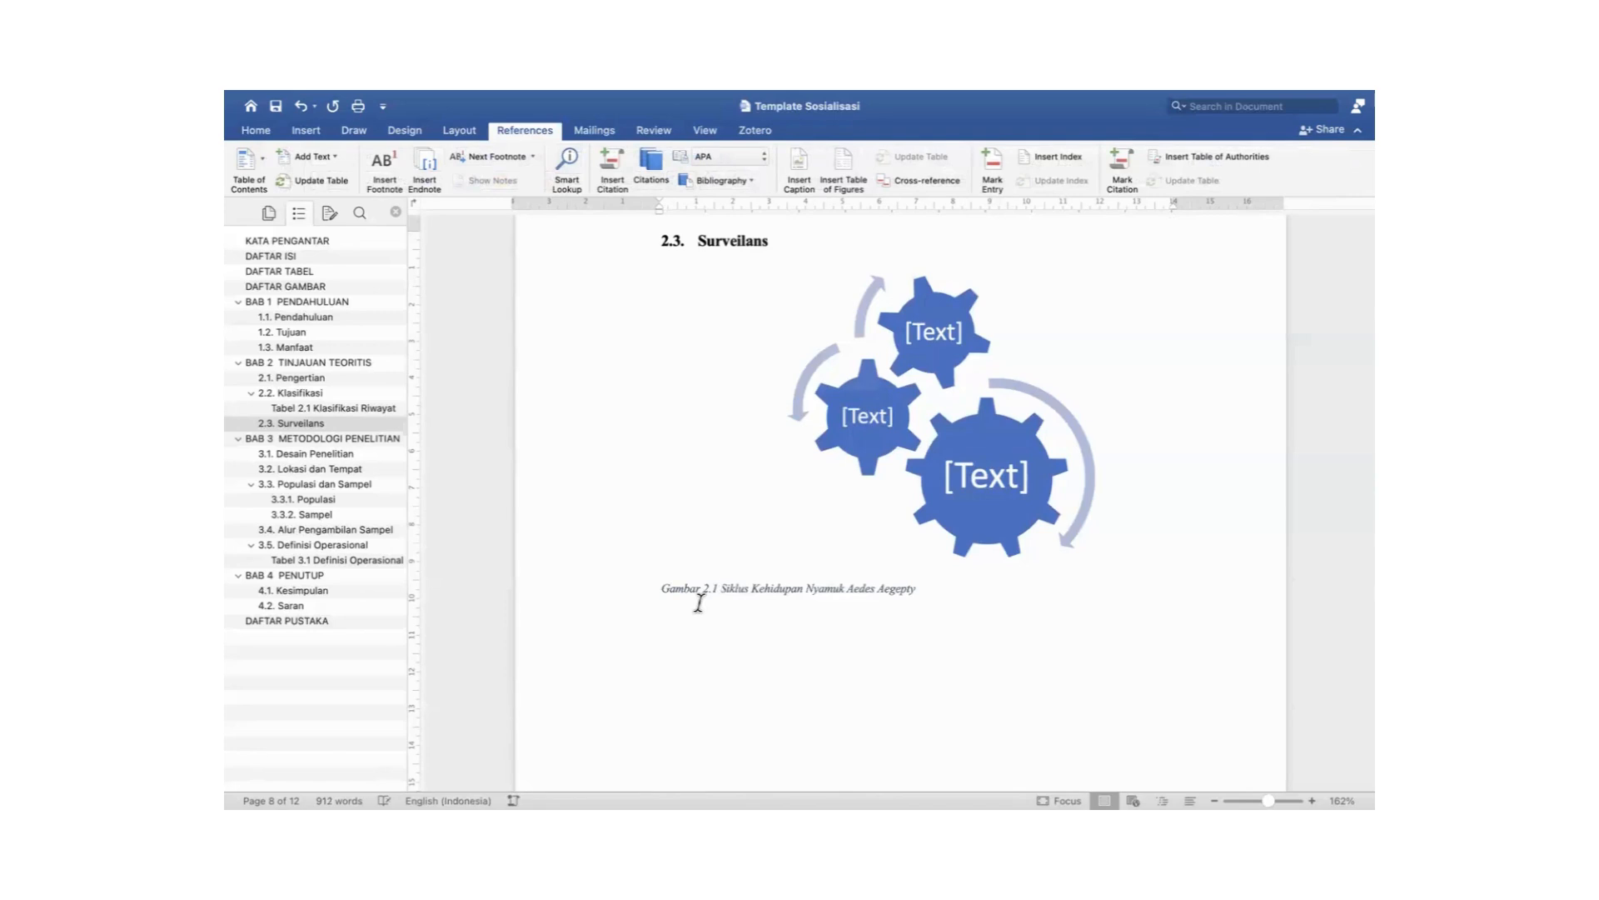
# Apply the gambar dan tabel style to the whole caption line below the gear graphic.
pyautogui.click(602, 598)
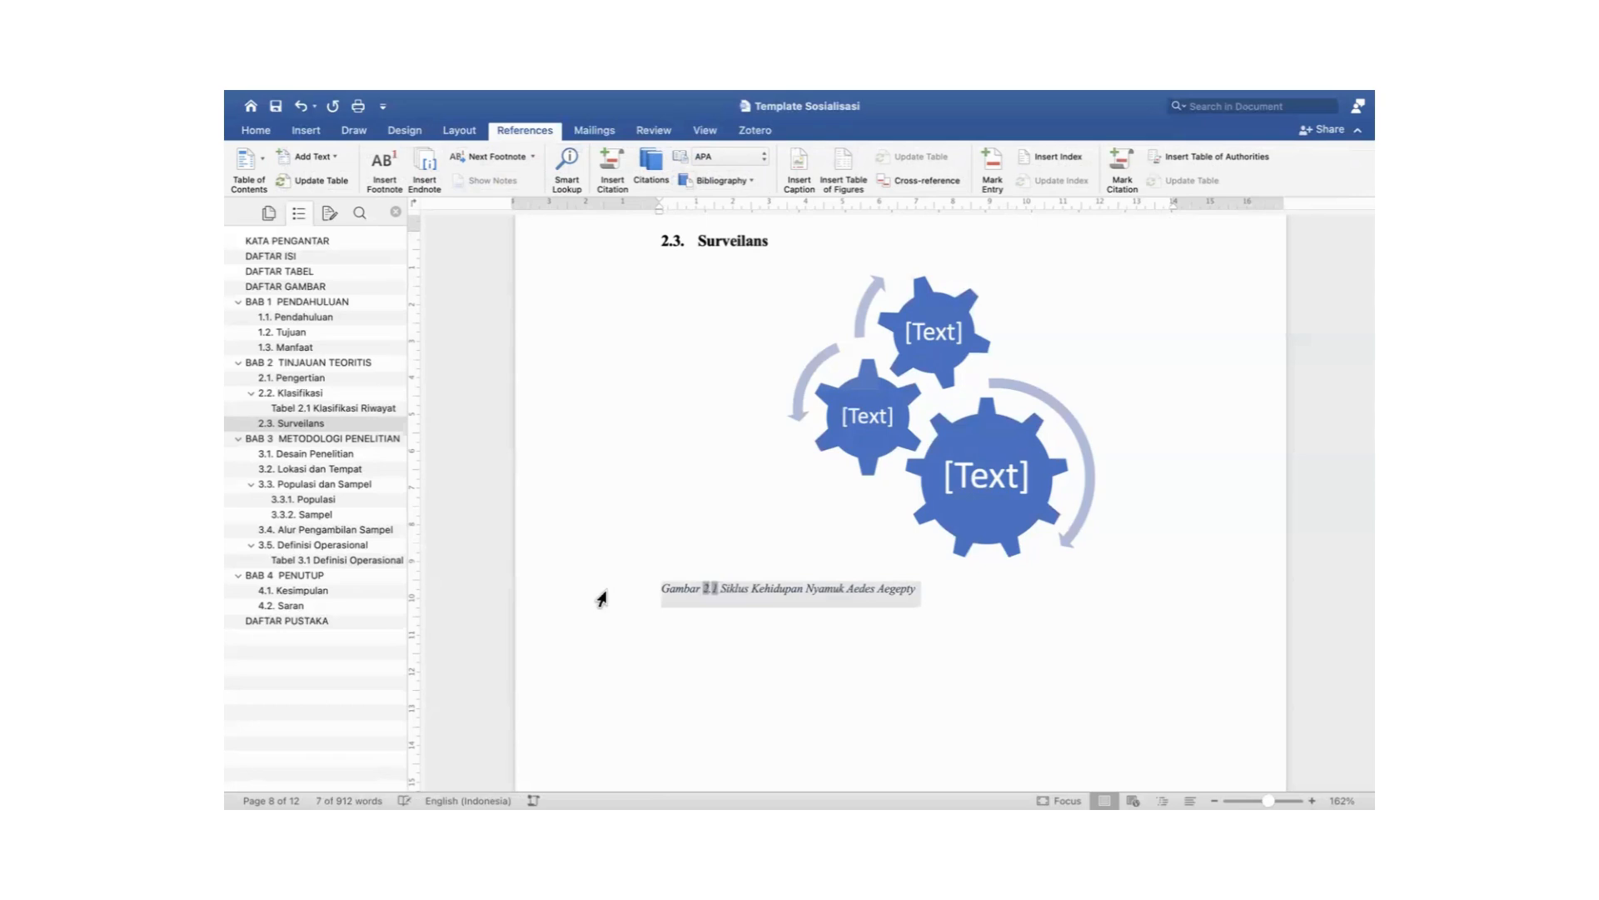
pyautogui.click(257, 131)
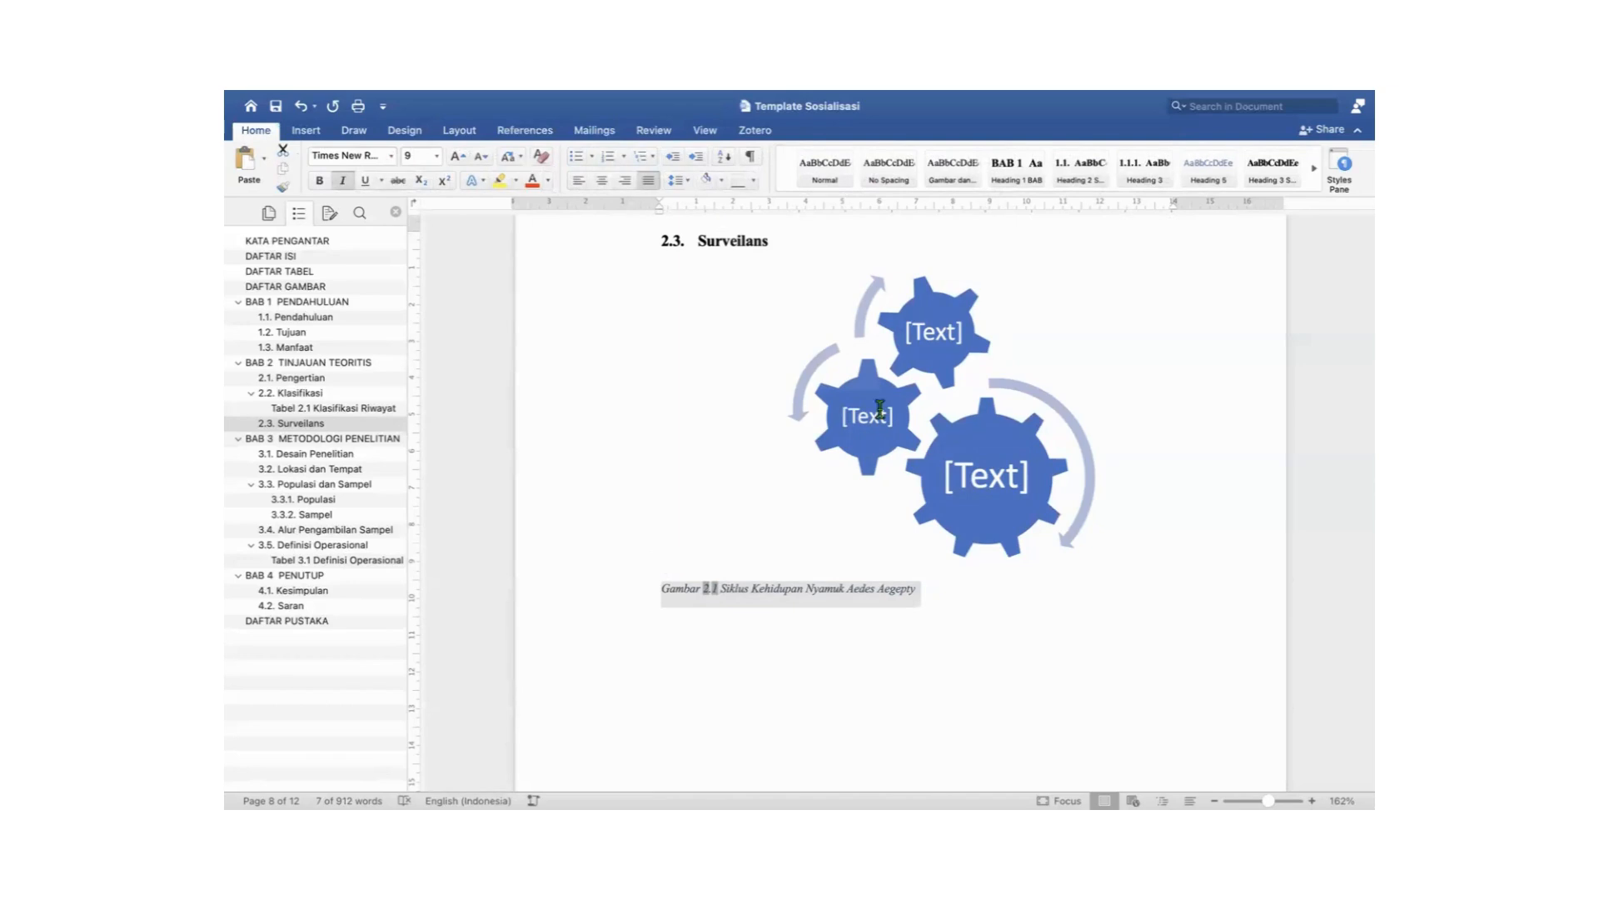
pyautogui.click(956, 180)
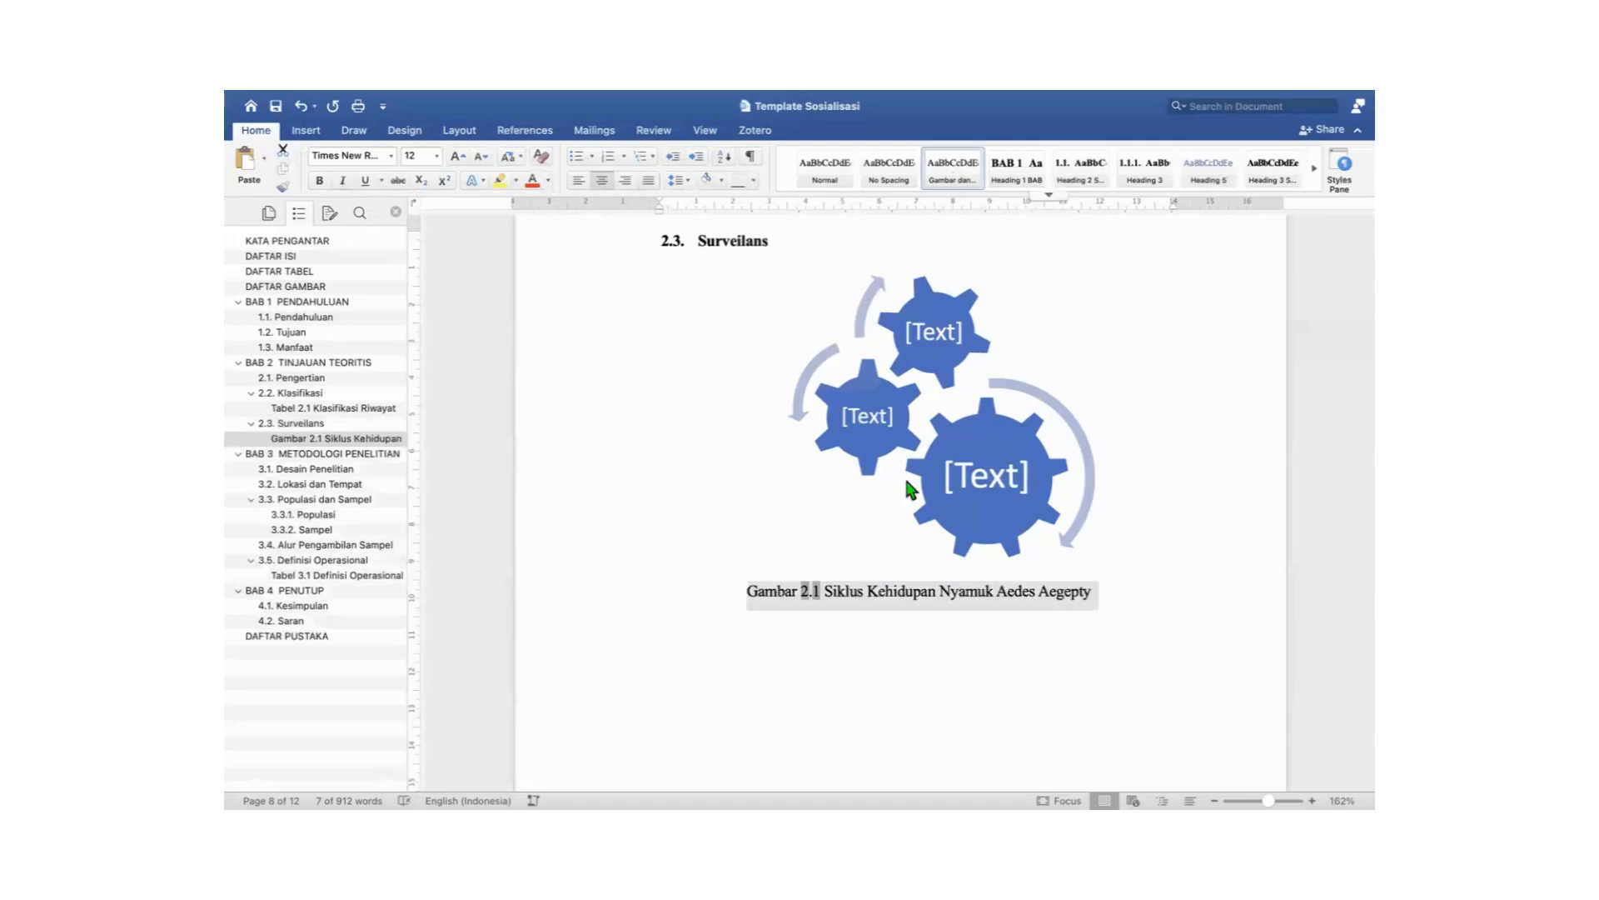
pyautogui.click(863, 677)
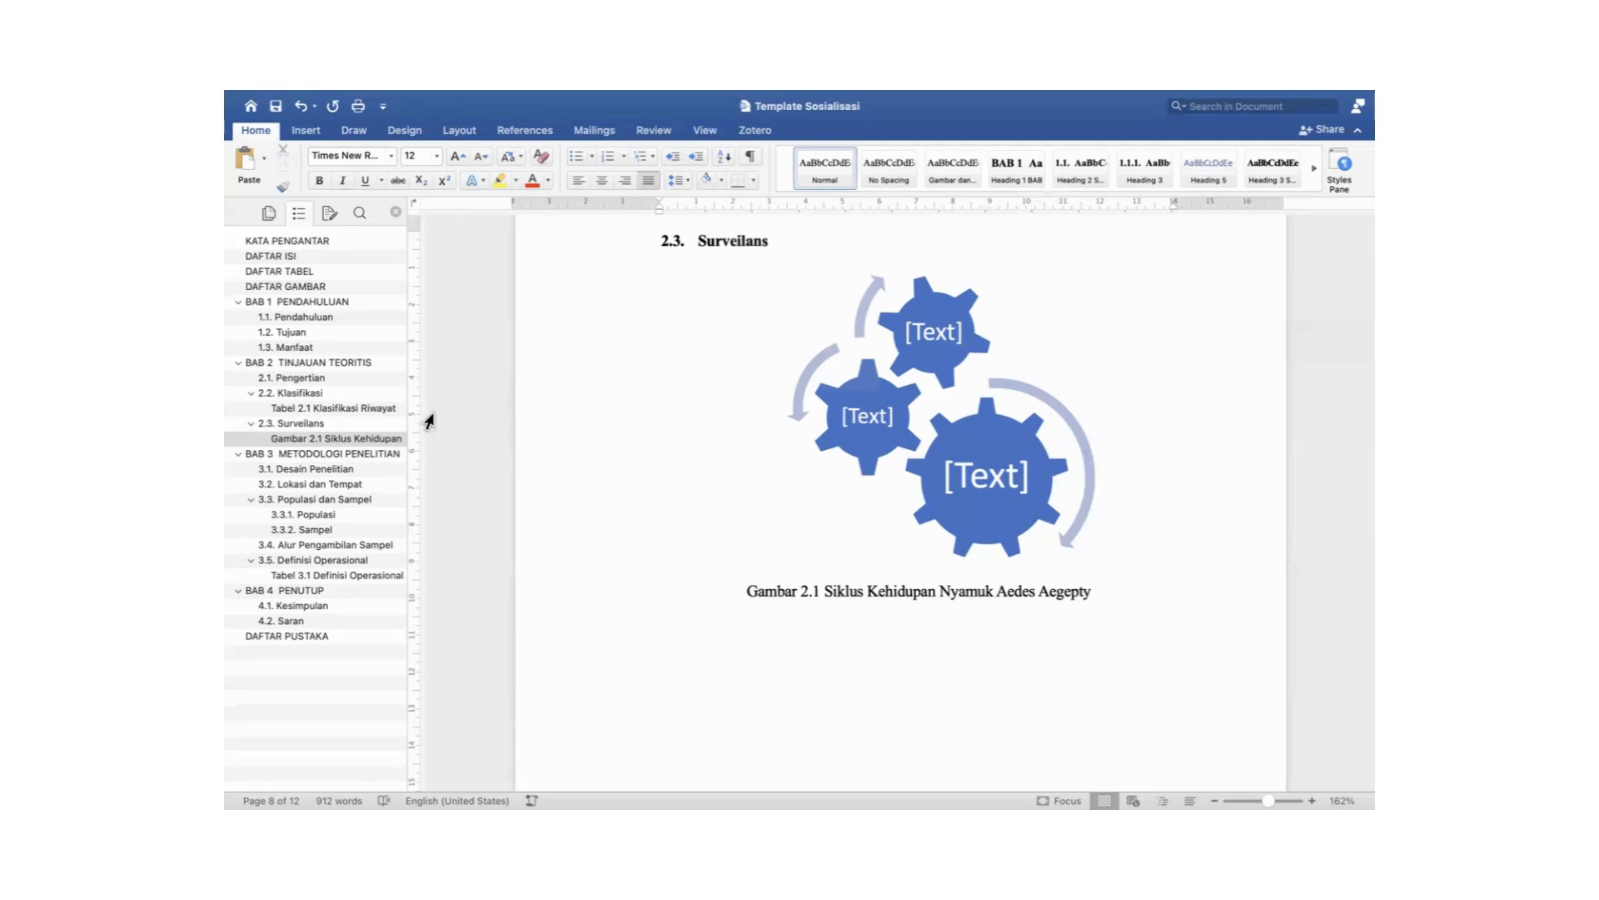
# Update the list of tables field under the DAFTAR TABEL heading.
pyautogui.click(320, 273)
pyautogui.scroll(1, 725, 450)
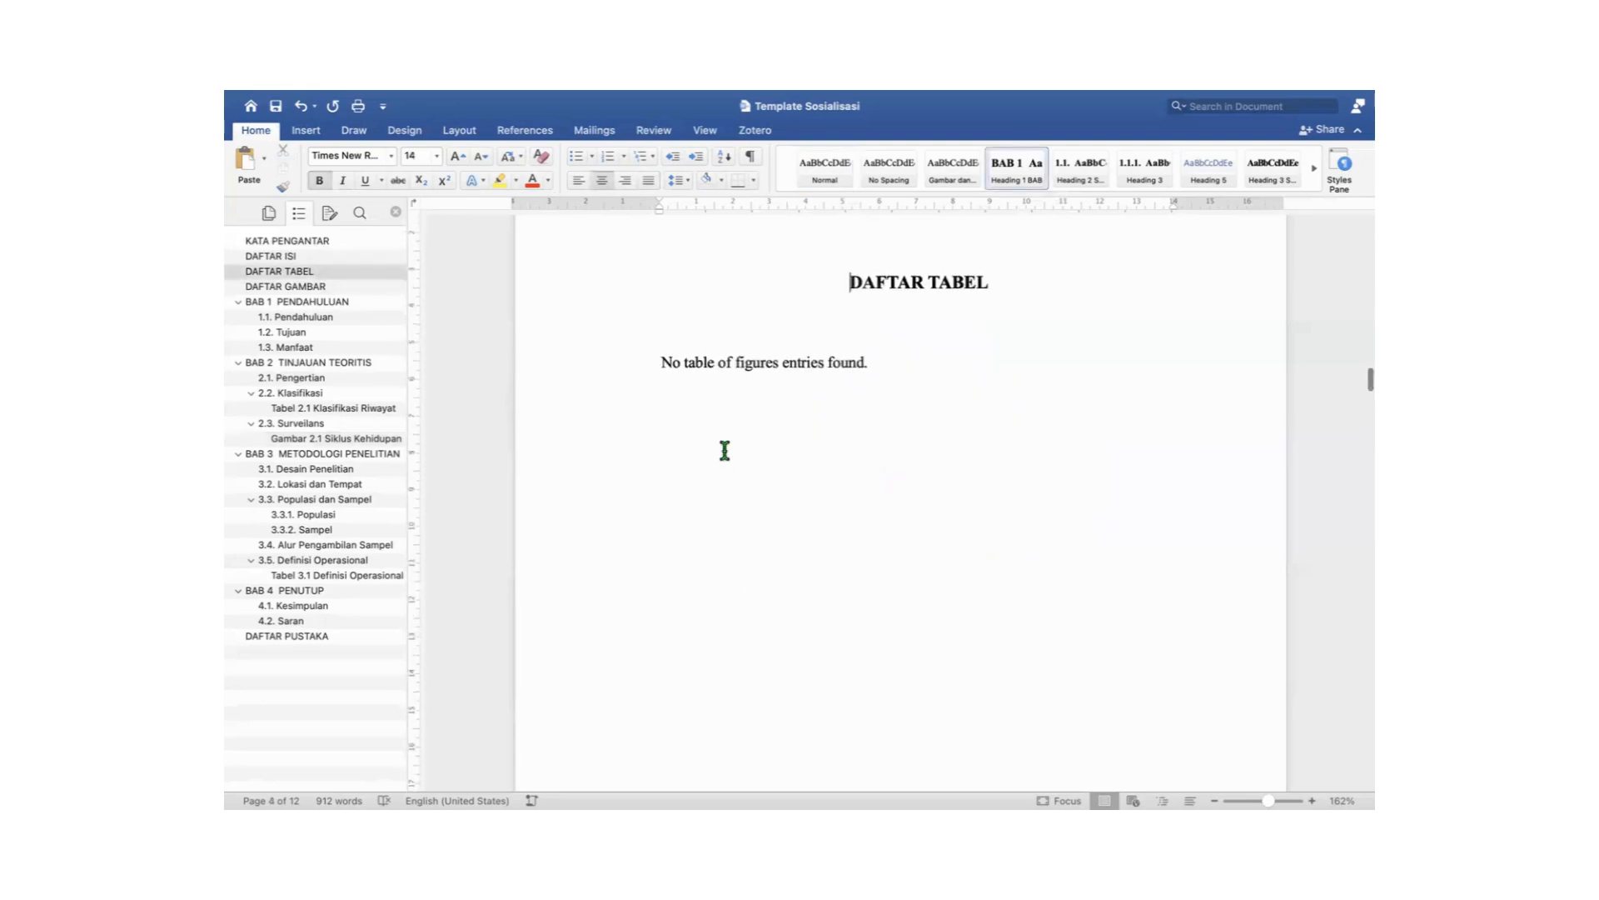
pyautogui.rightClick(635, 376)
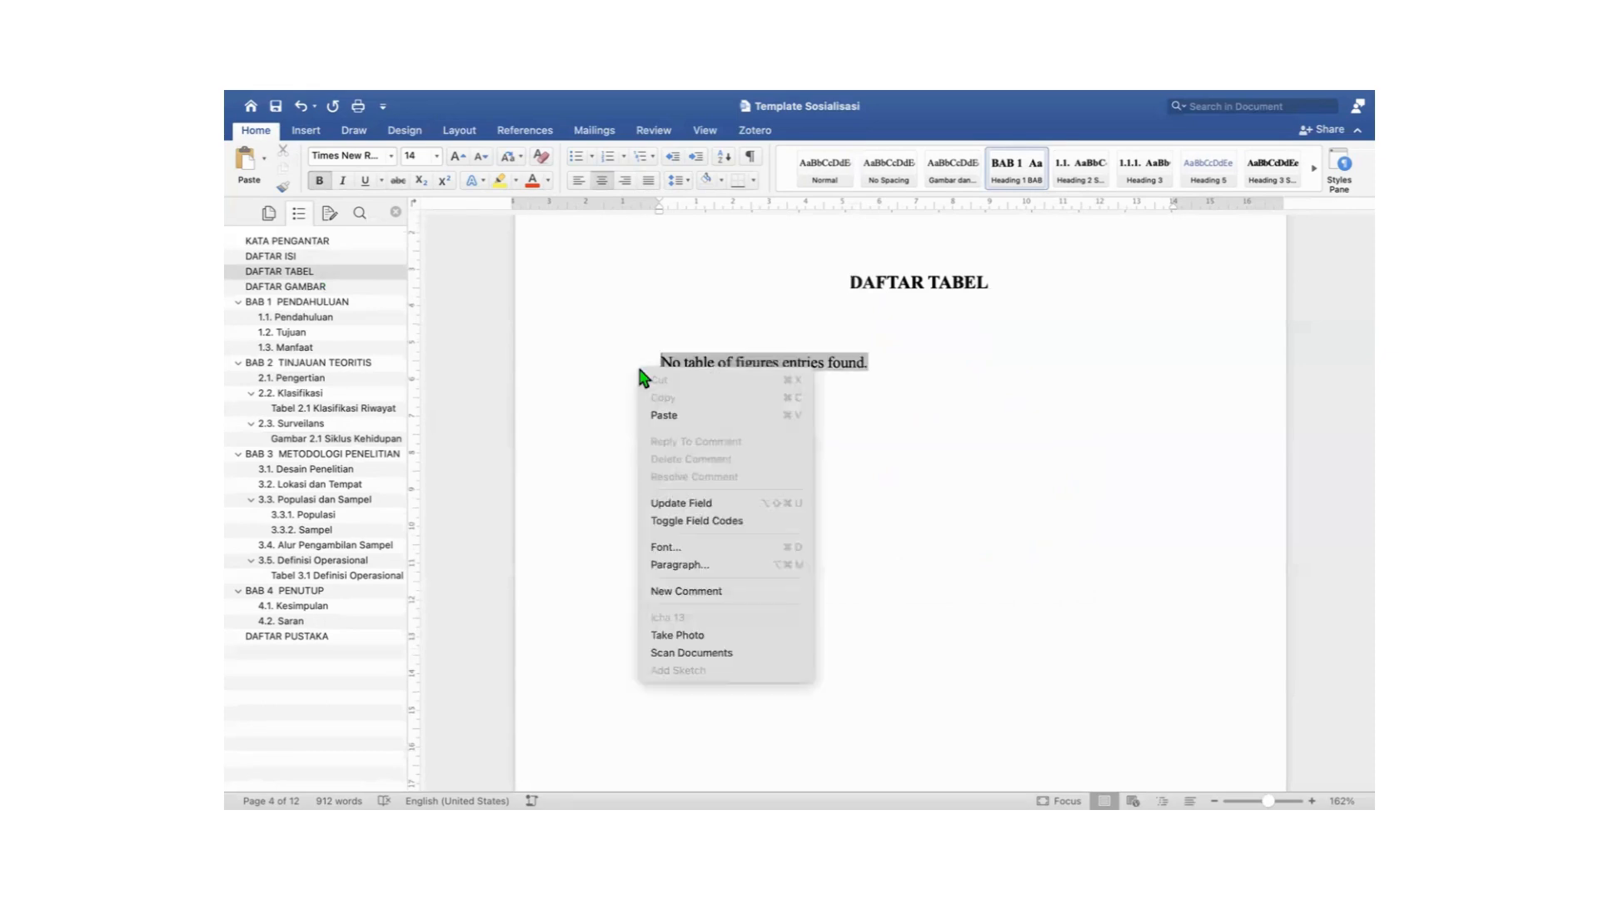
pyautogui.click(706, 507)
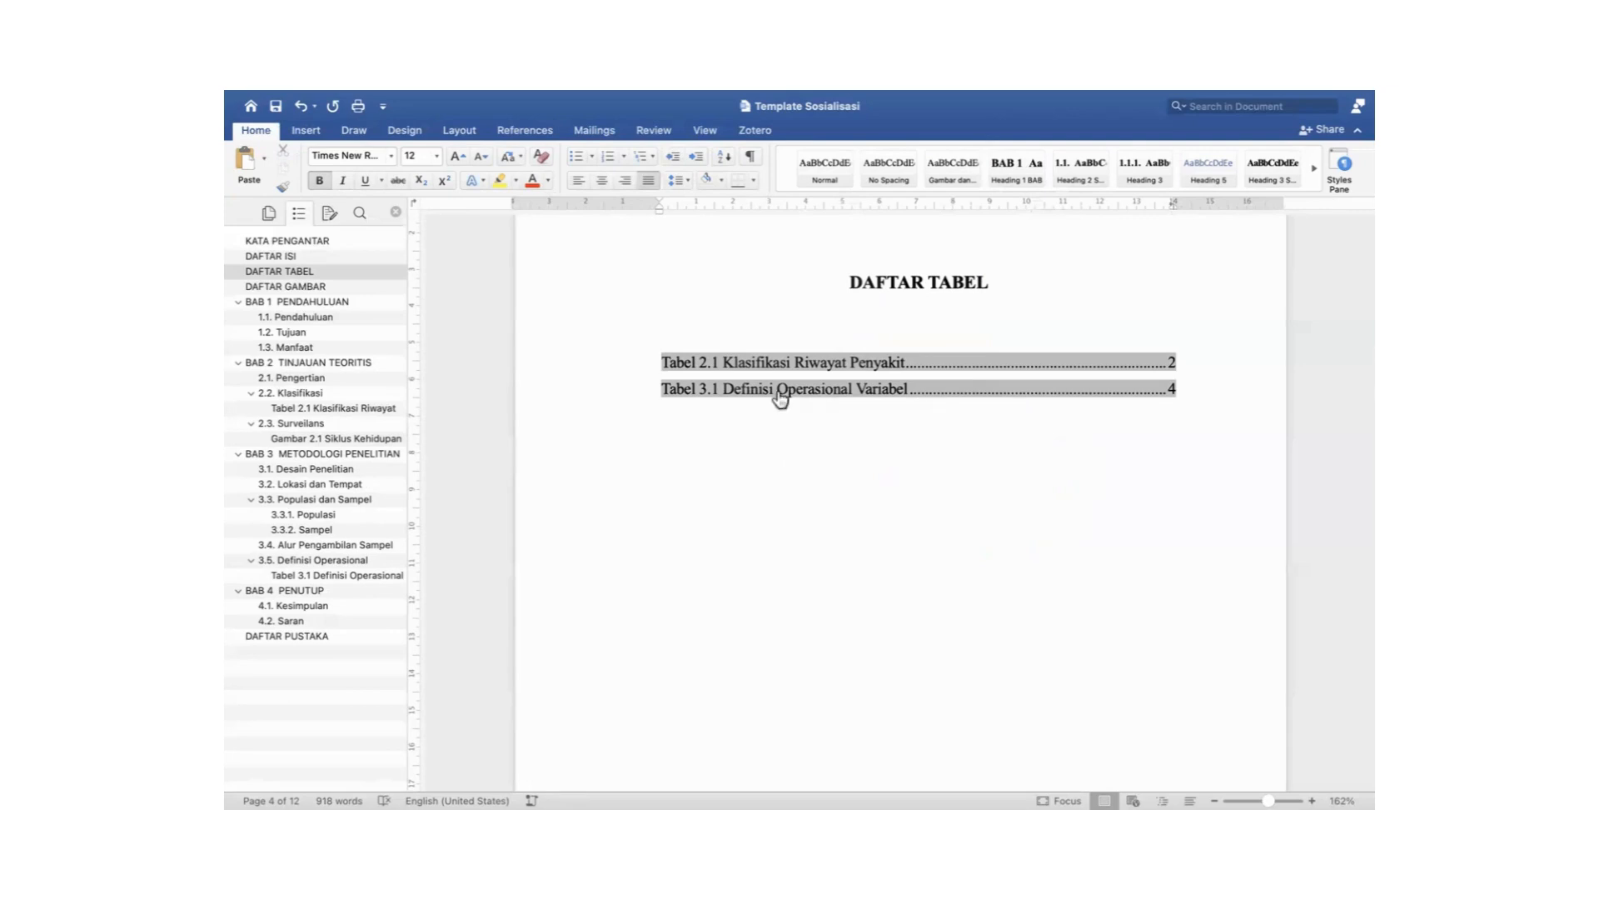
# Follow the Tabel 2.1 and Tabel 3.1 entries in the list of tables to check where they lead.
pyautogui.click(696, 371)
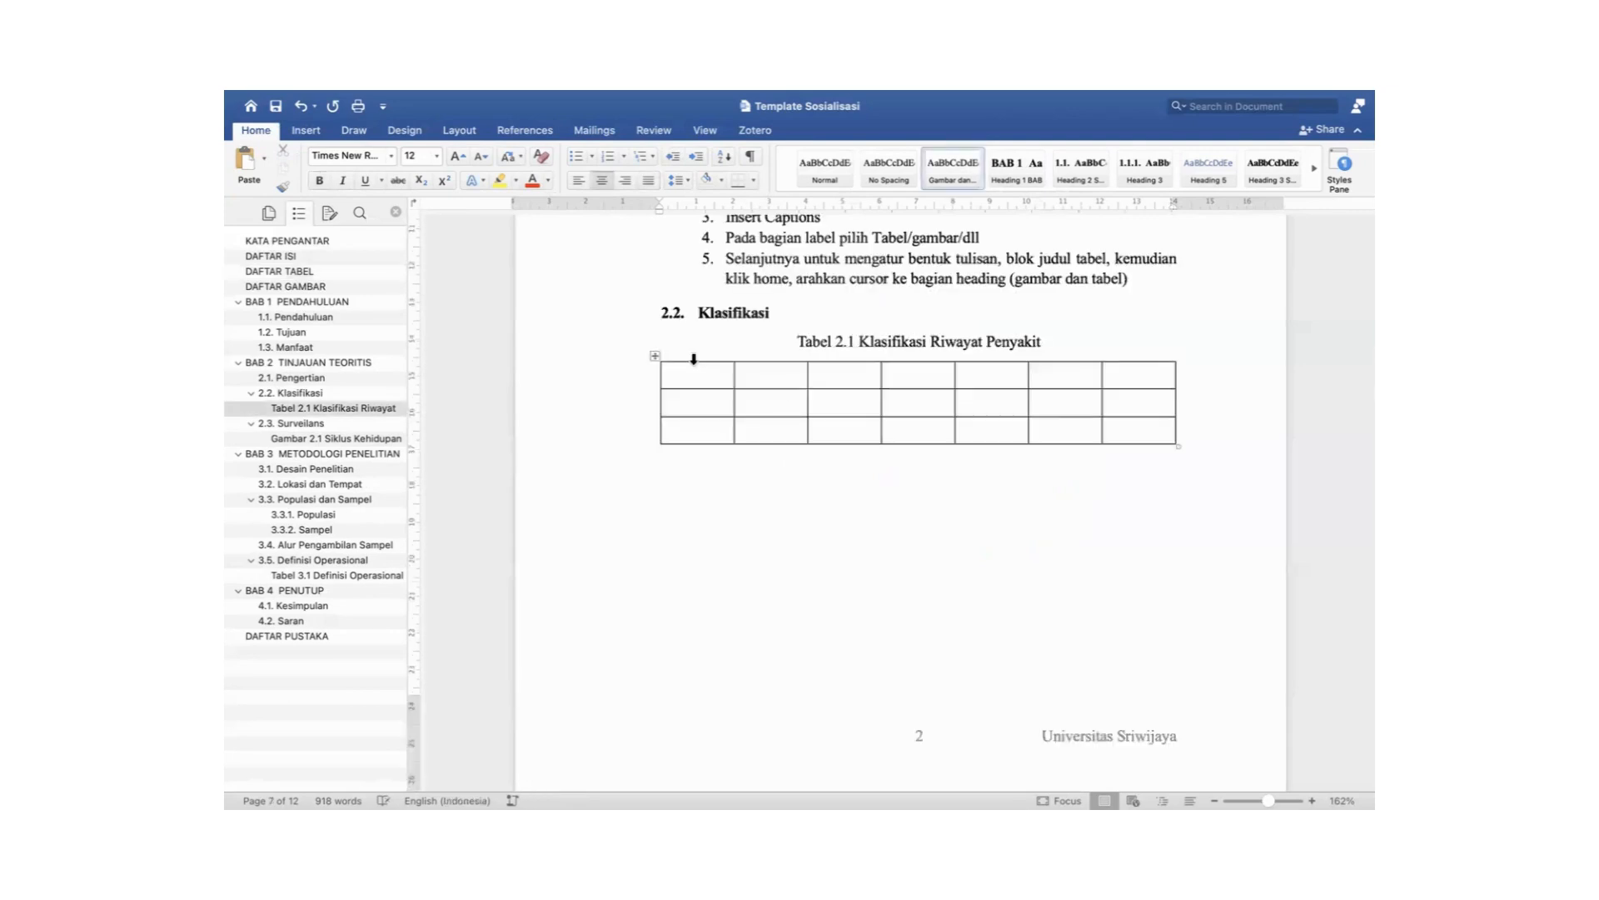
pyautogui.click(315, 277)
pyautogui.click(742, 338)
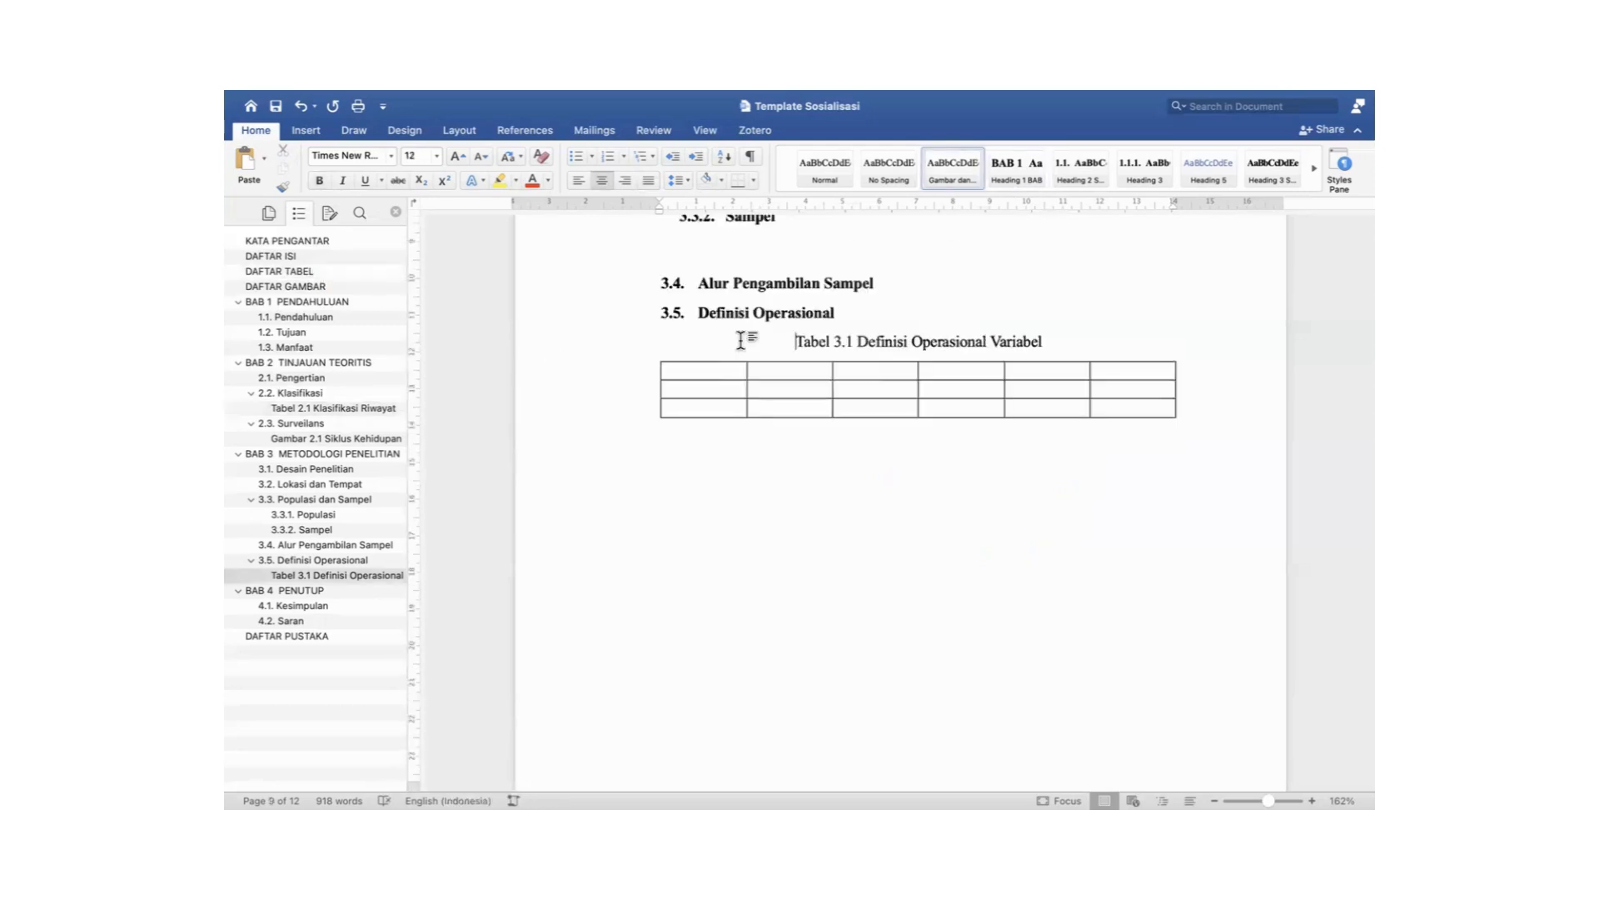
# Update the list of figures field under the DAFTAR GAMBAR heading.
pyautogui.click(283, 288)
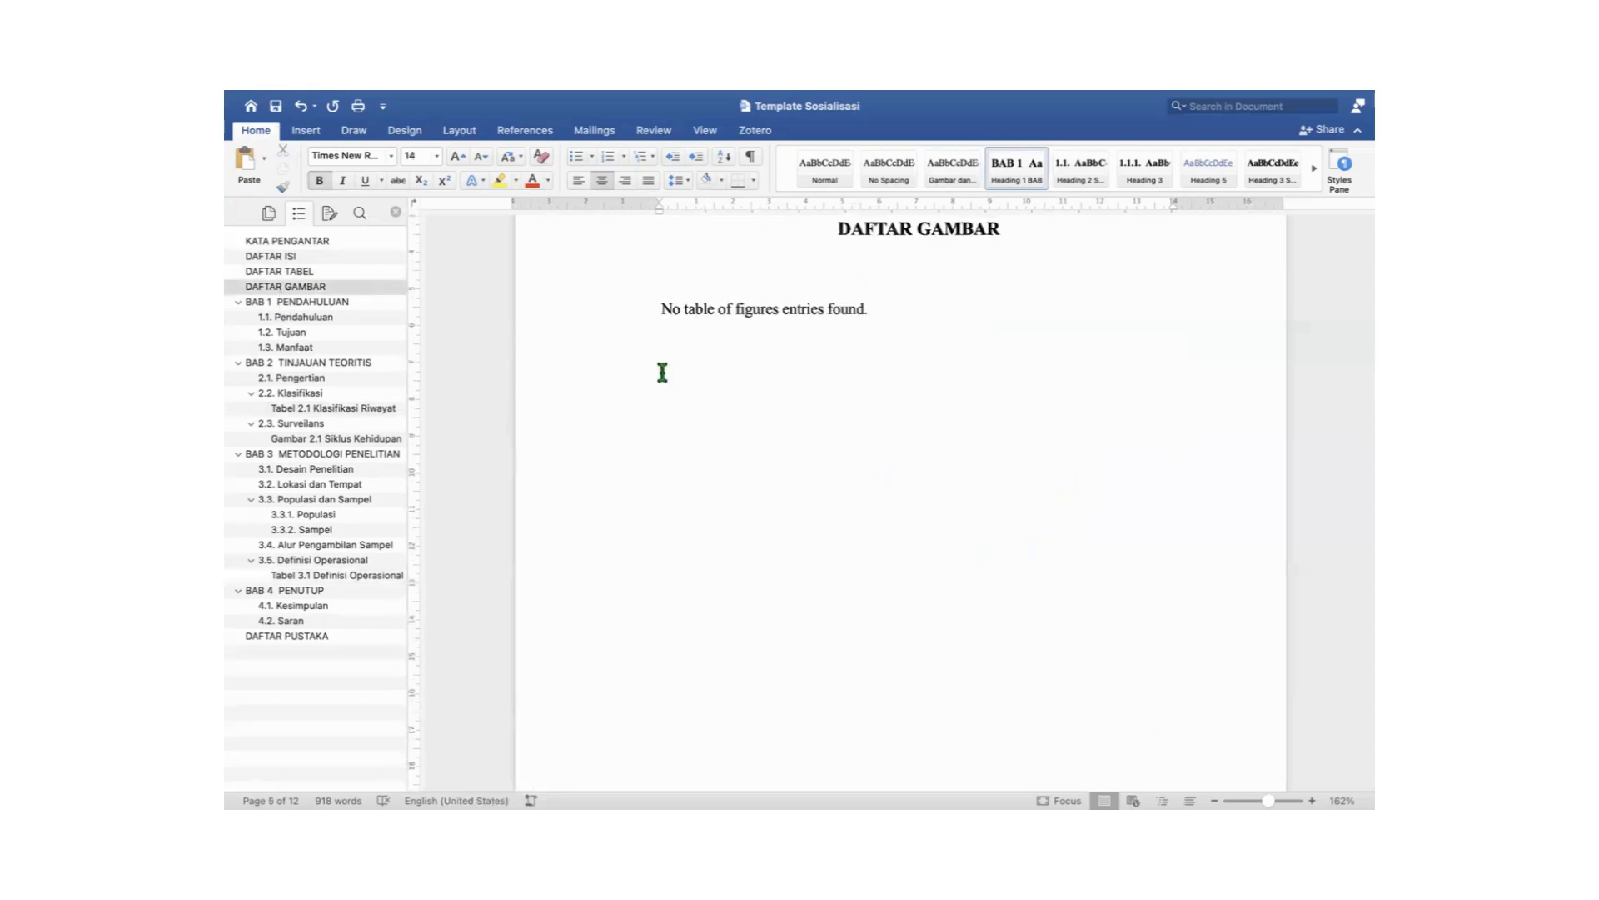
pyautogui.rightClick(665, 308)
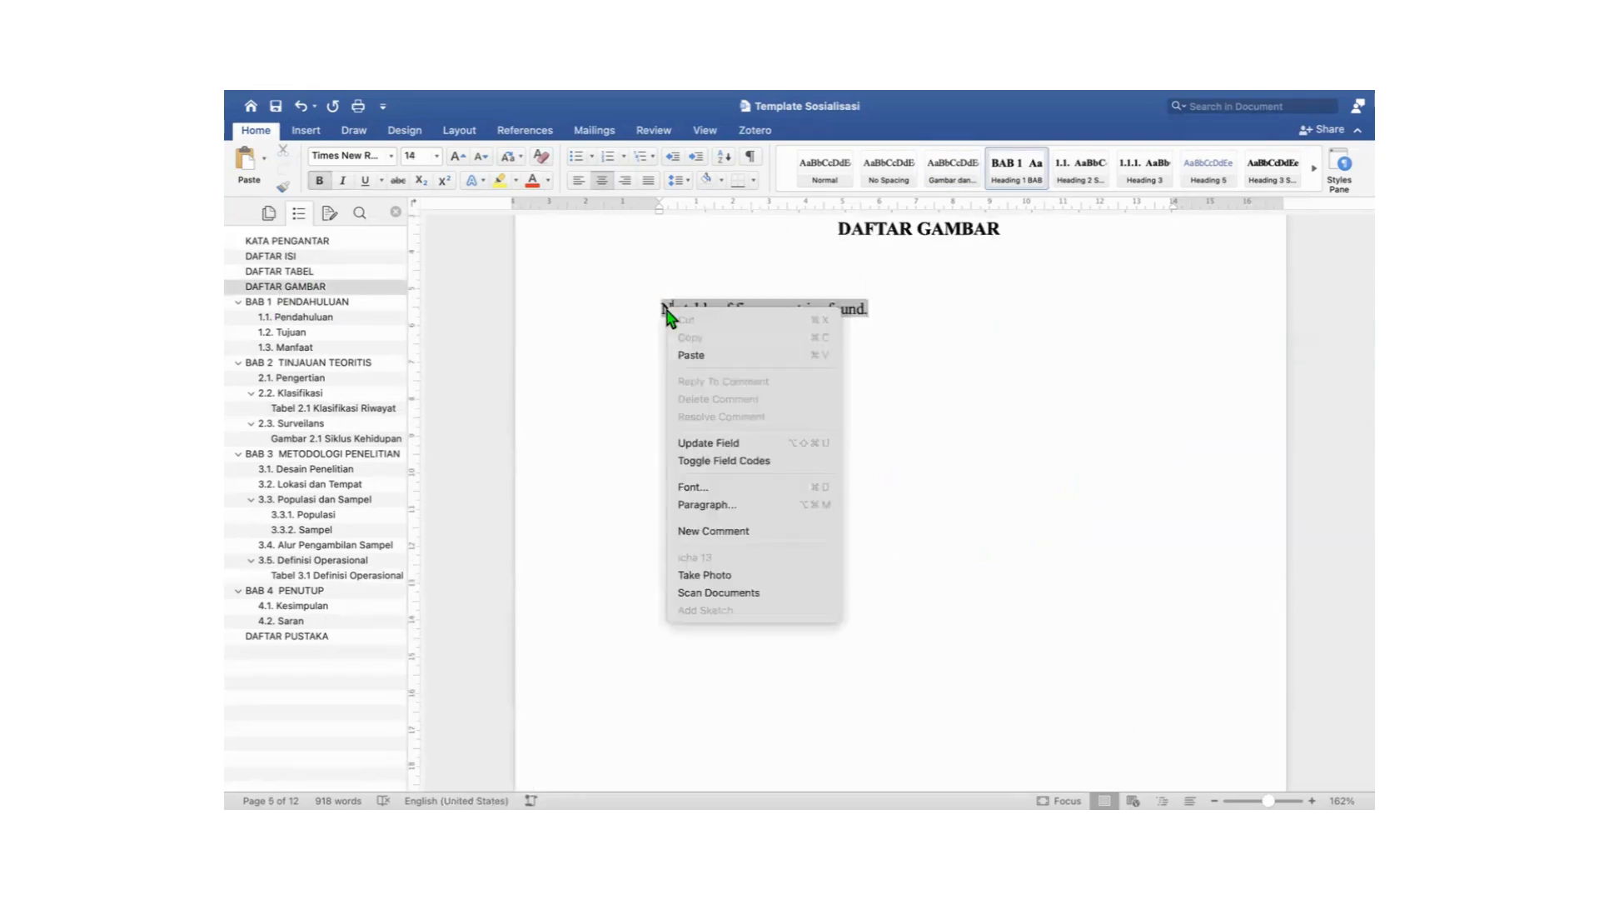
pyautogui.click(721, 444)
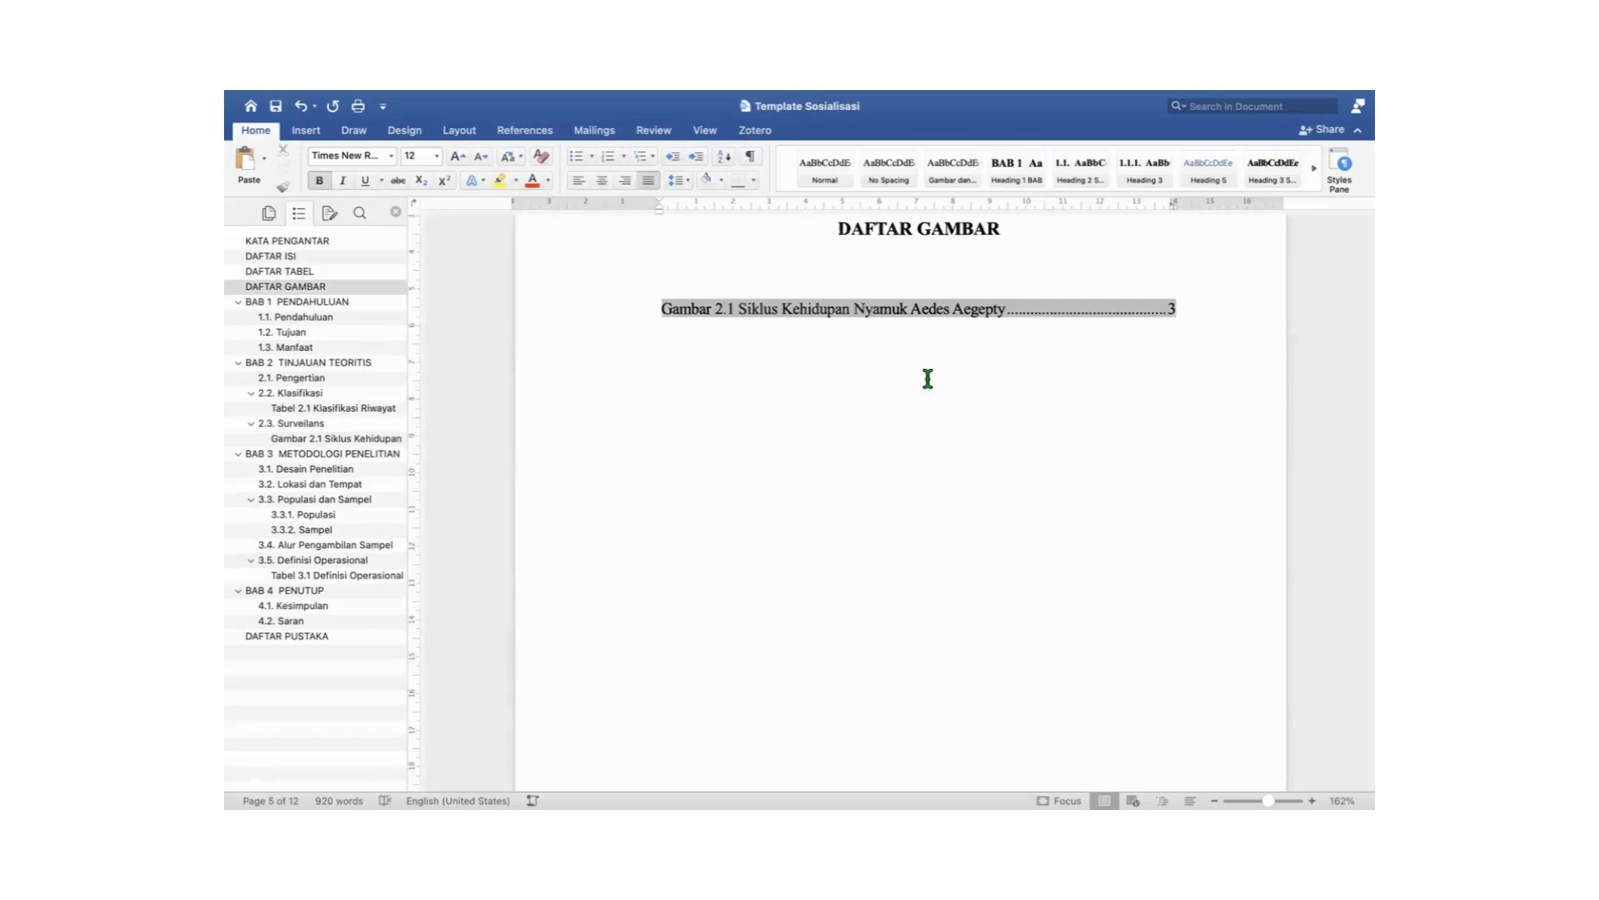
# Try writing a manual entry "Gambar 2. 2 dkahdkahdkahkd hdadkha" followed by a row of dots below the list of figures.
pyautogui.click(783, 414)
pyautogui.write('gambar')
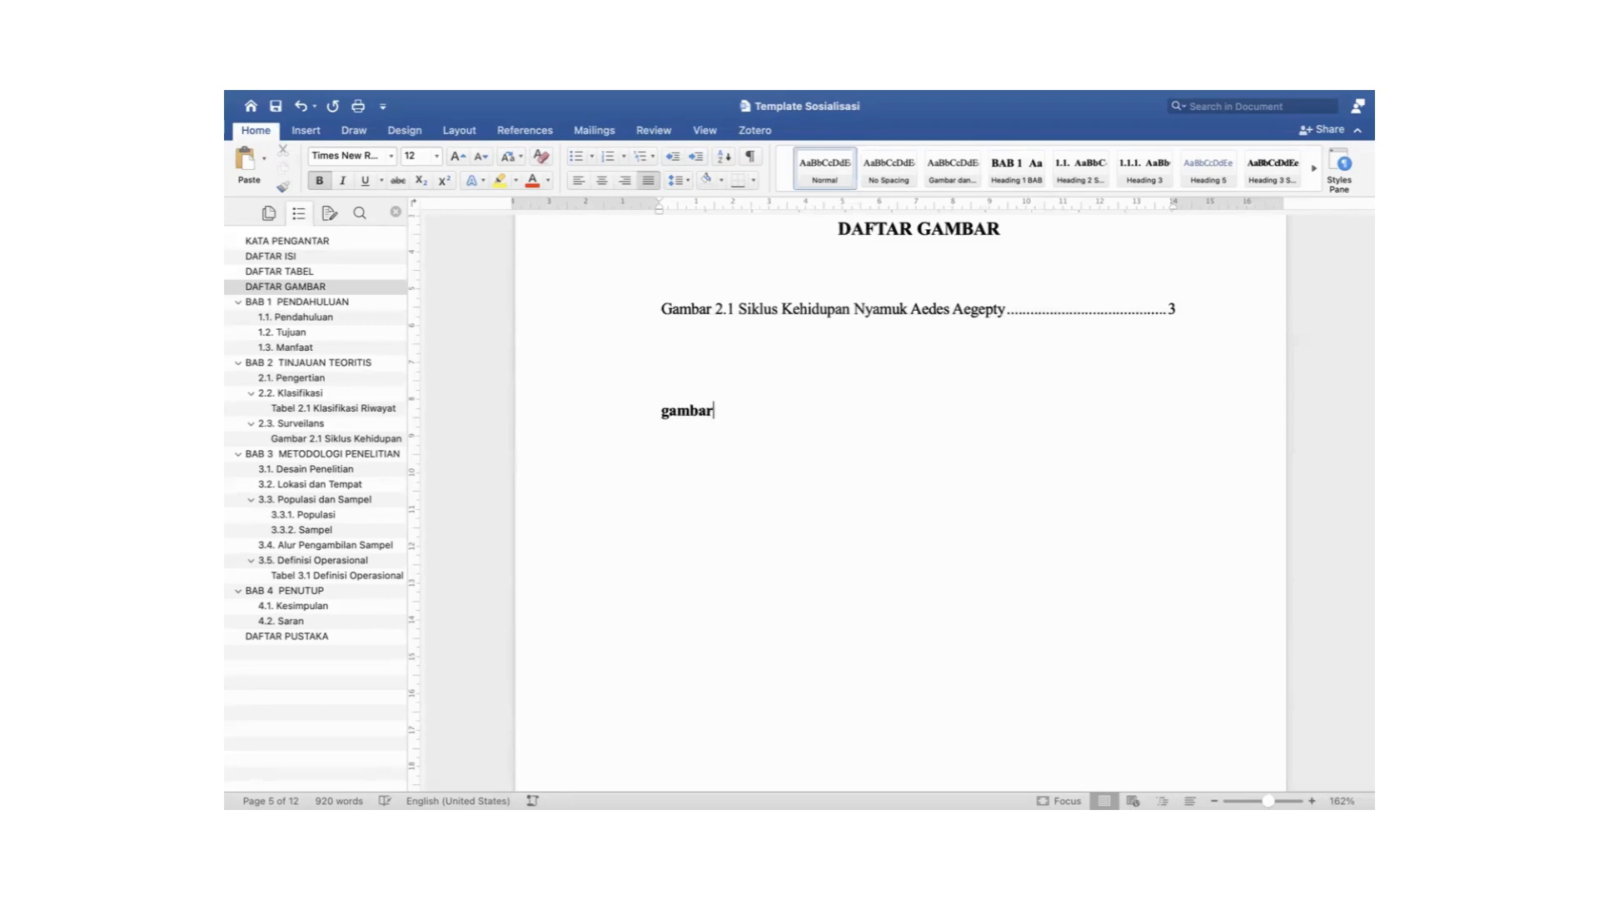
pyautogui.write(' 2. 2 dkahdkahdkahkd hd')
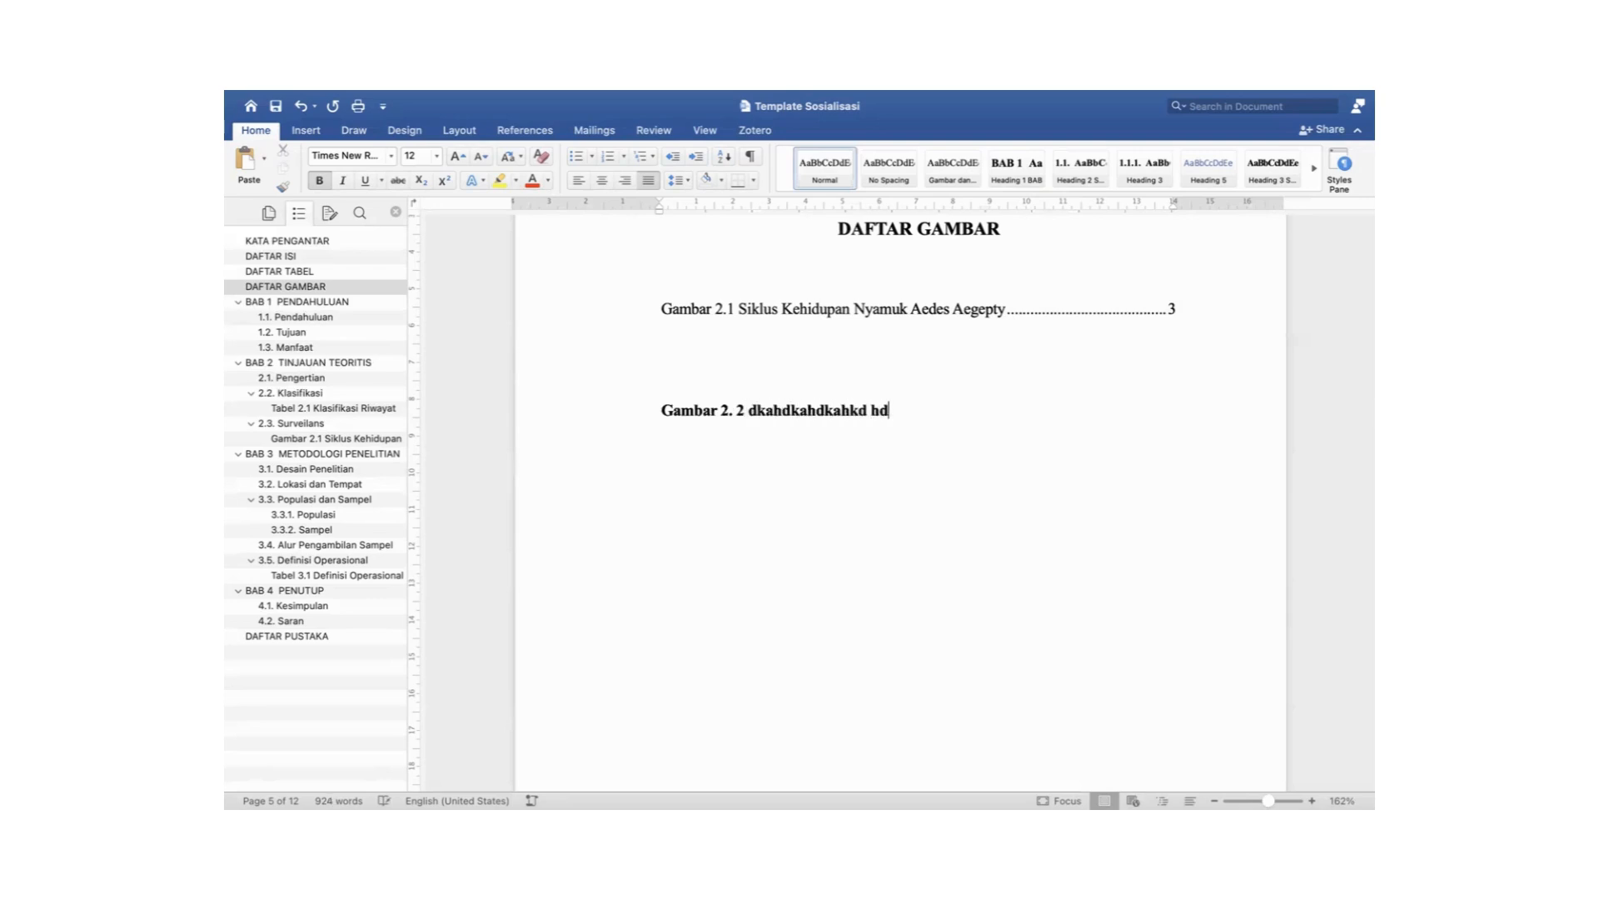
pyautogui.write('adkha ...............')
pyautogui.moveTo(936, 411); pyautogui.dragTo(1014, 407)
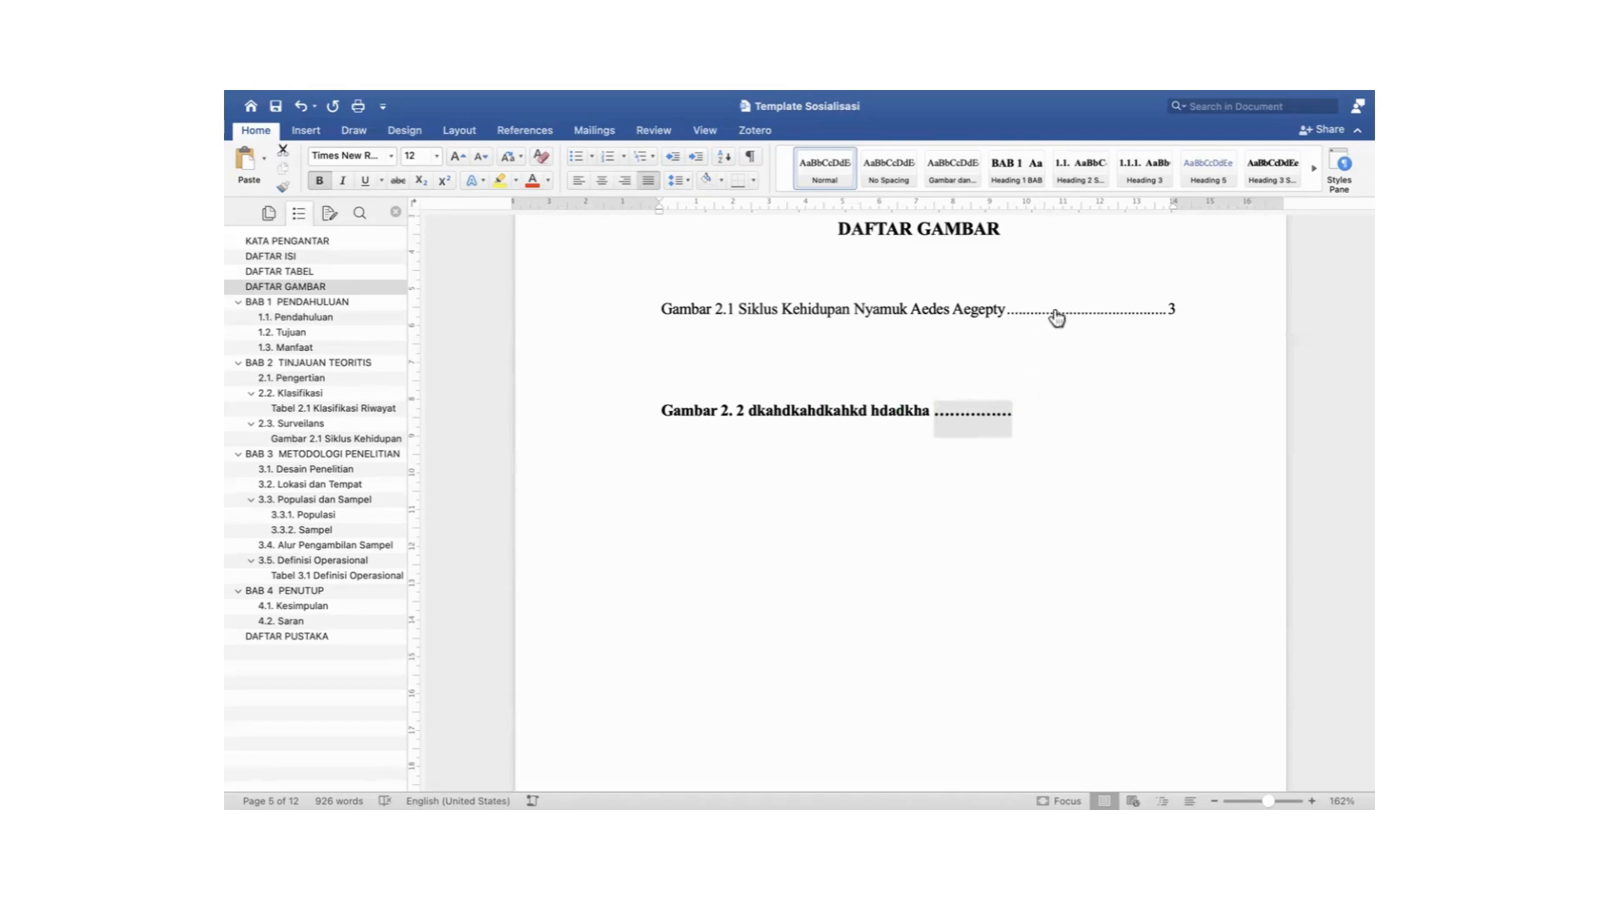
# Delete the manually written Gambar 2. 2 entry and its dots below the list of figures.
pyautogui.click(1026, 416)
pyautogui.press('BackSpace')
pyautogui.press('BackSpace')
pyautogui.press('BackSpace')
pyautogui.press('BackSpace')
pyautogui.press('BackSpace')
pyautogui.press('BackSpace')
pyautogui.press('BackSpace')
pyautogui.press('BackSpace')
pyautogui.press('BackSpace')
pyautogui.press('BackSpace')
pyautogui.press('BackSpace')
pyautogui.press('BackSpace')
pyautogui.press('BackSpace')
pyautogui.press('BackSpace')
pyautogui.press('BackSpace')
pyautogui.press('BackSpace')
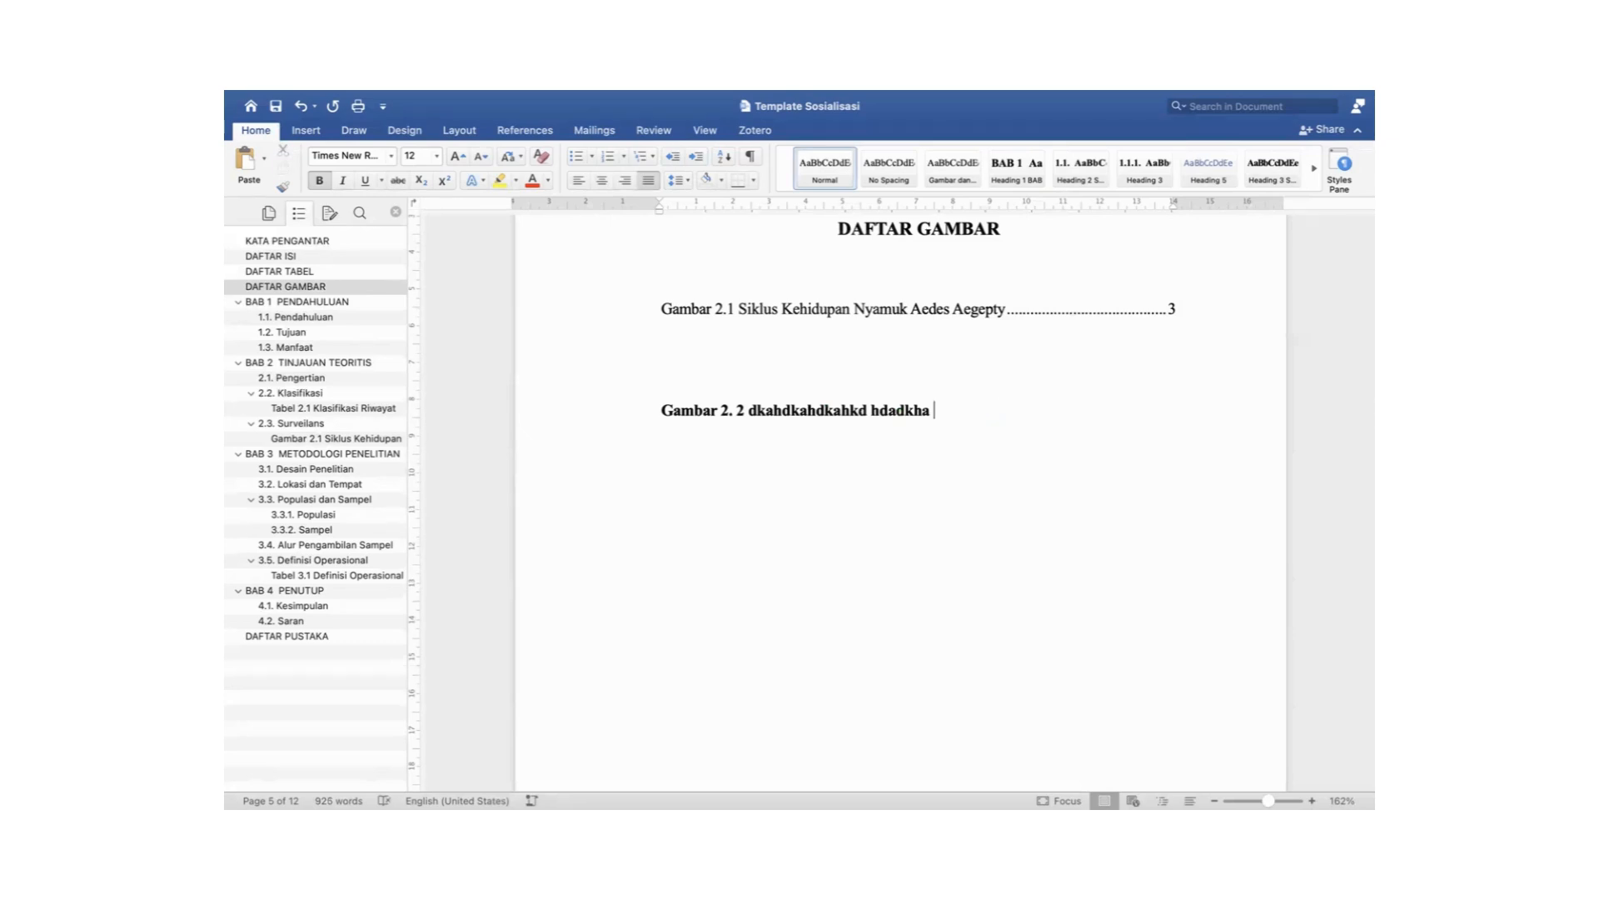
pyautogui.click(592, 417)
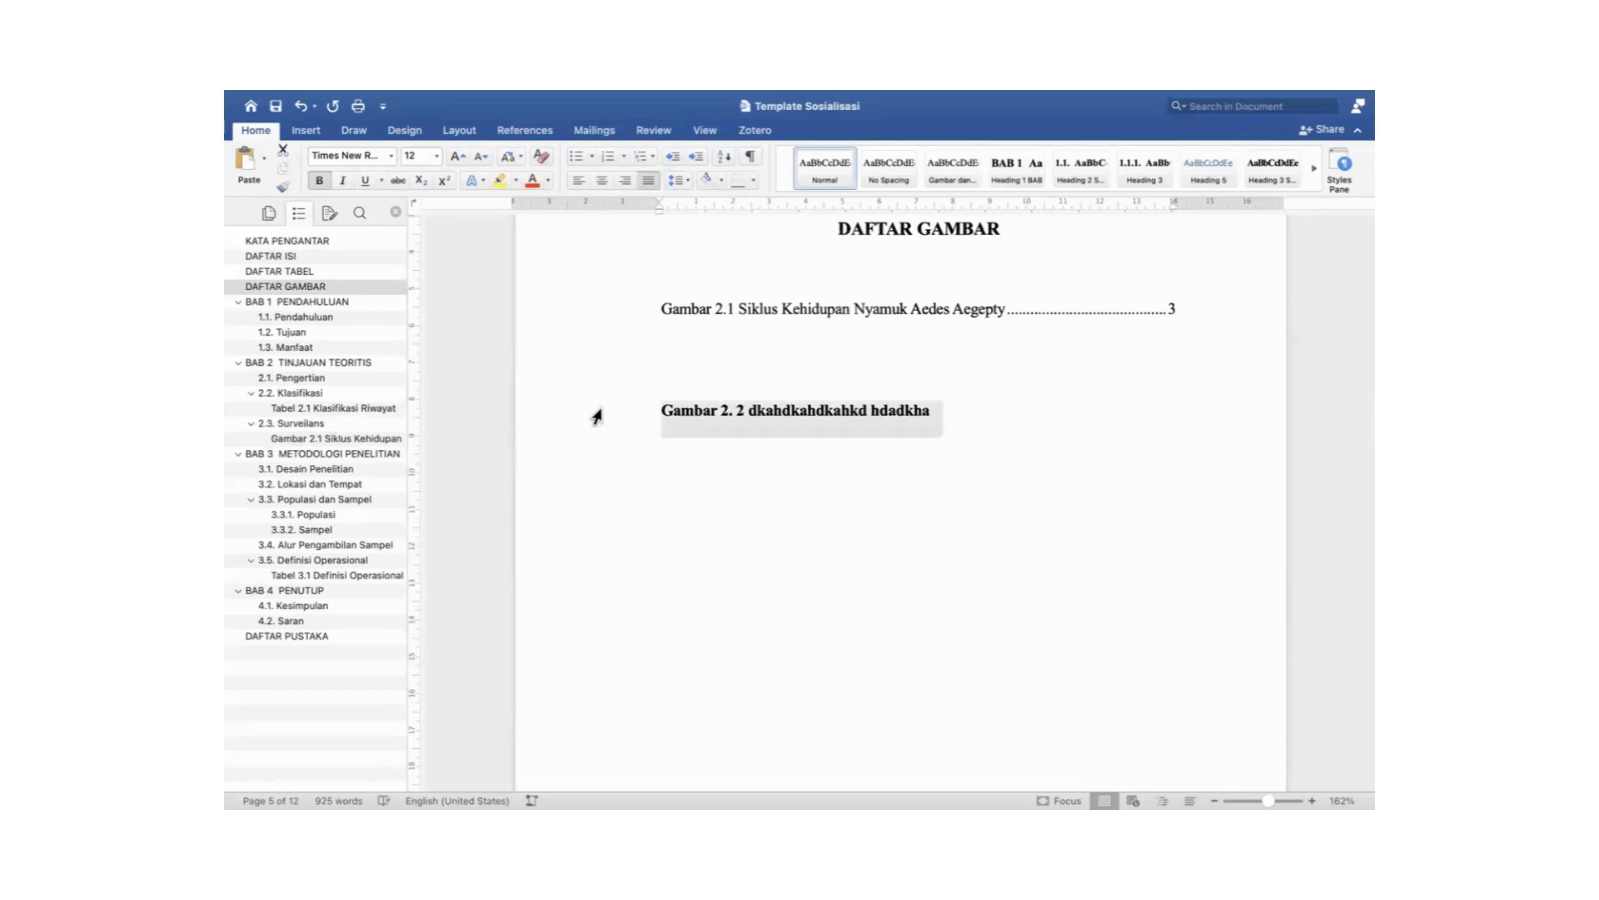
pyautogui.press('BackSpace')
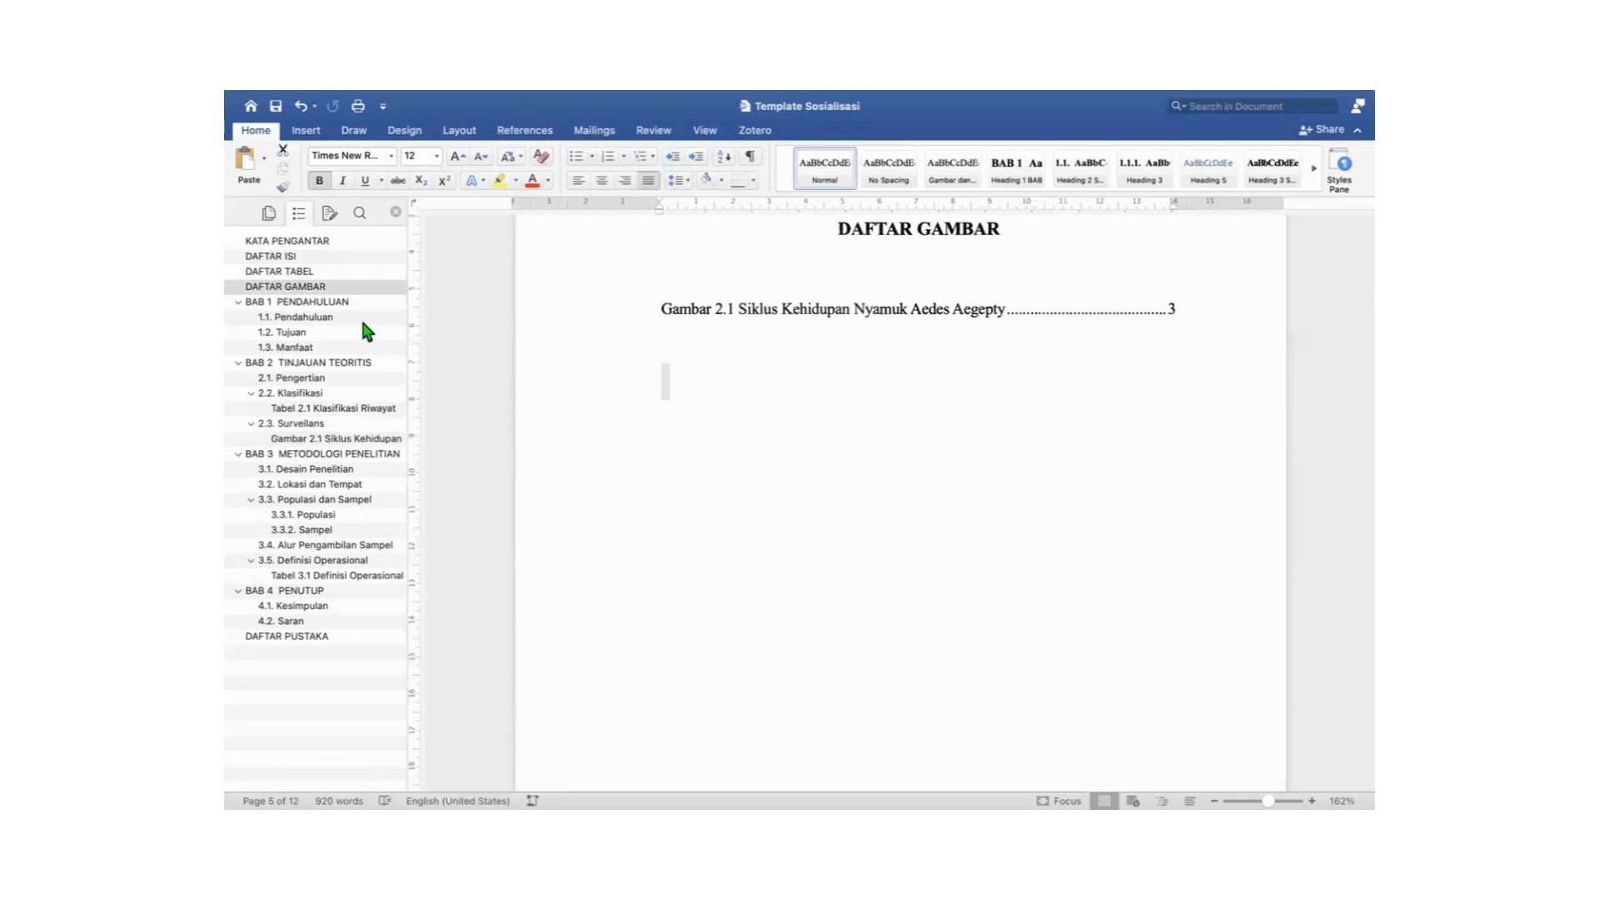
# Insert a new line reading "abstrack" directly above the DAFTAR ISI heading.
pyautogui.click(326, 262)
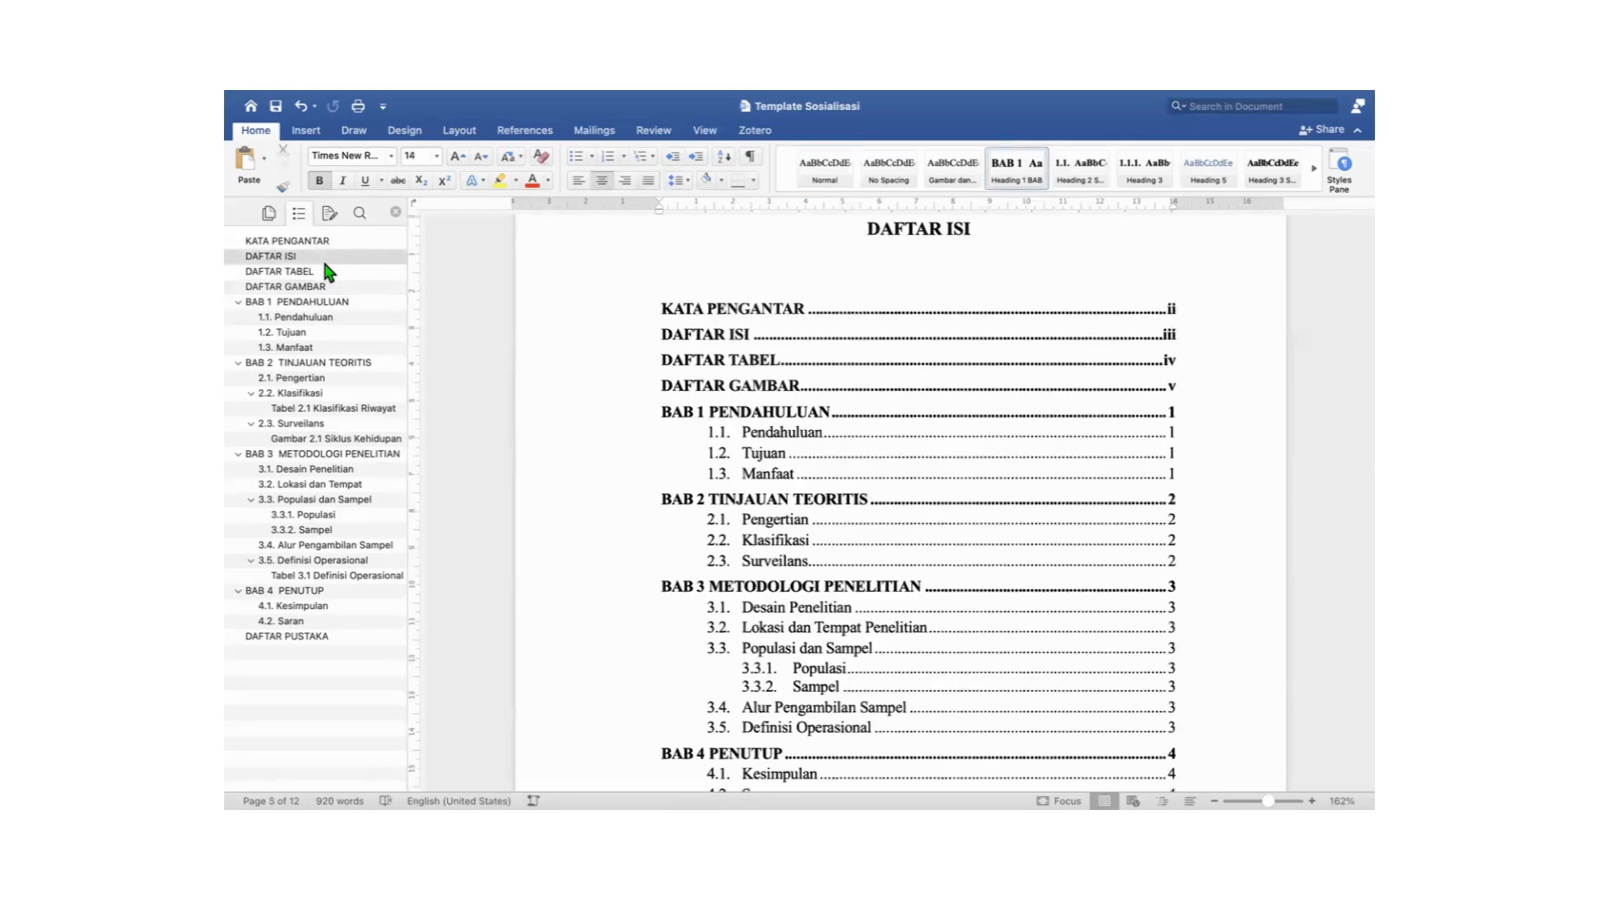
pyautogui.scroll(-2, 626, 404)
pyautogui.scroll(-1, 626, 404)
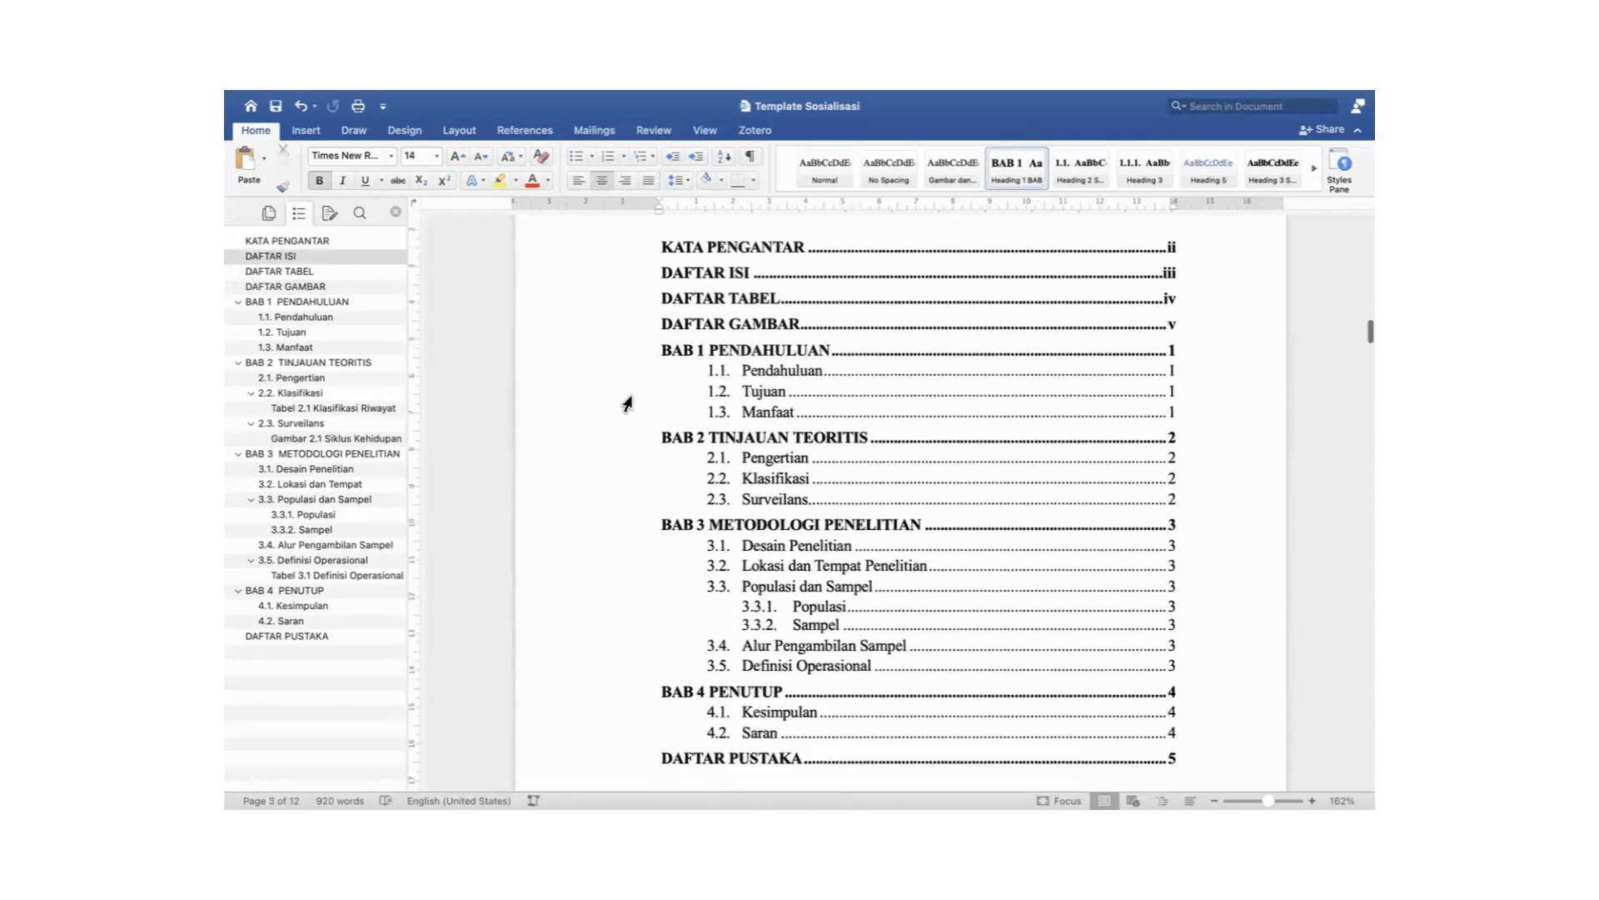
pyautogui.scroll(1, 626, 405)
pyautogui.click(746, 320)
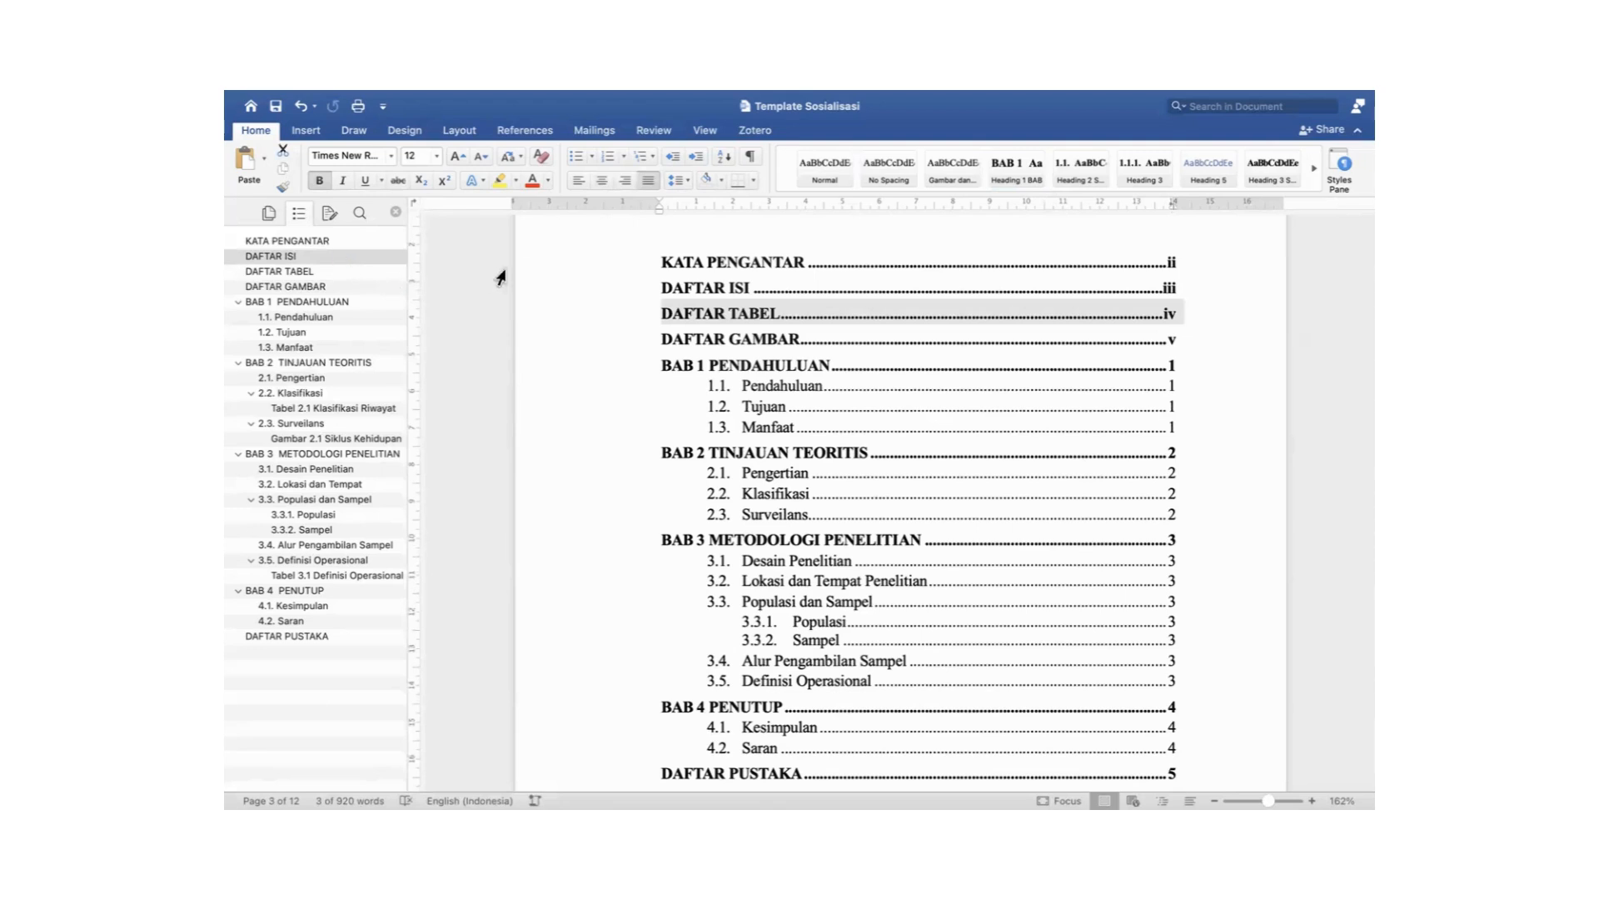
pyautogui.click(361, 241)
pyautogui.scroll(-15, 728, 333)
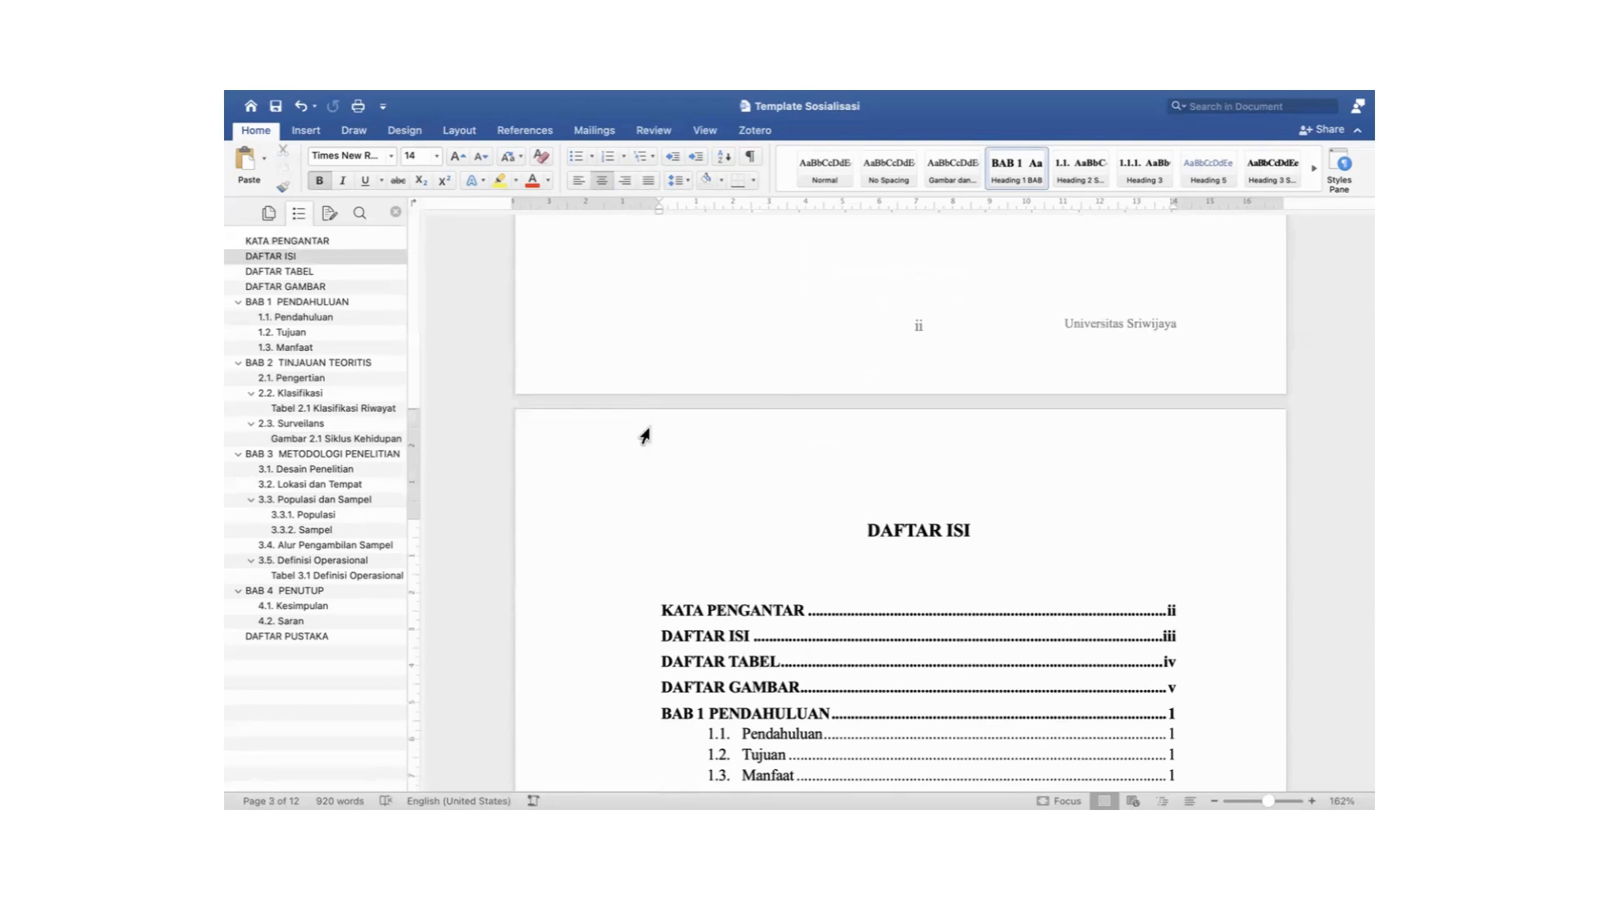
pyautogui.press('Return')
pyautogui.press('Up')
pyautogui.write('abst')
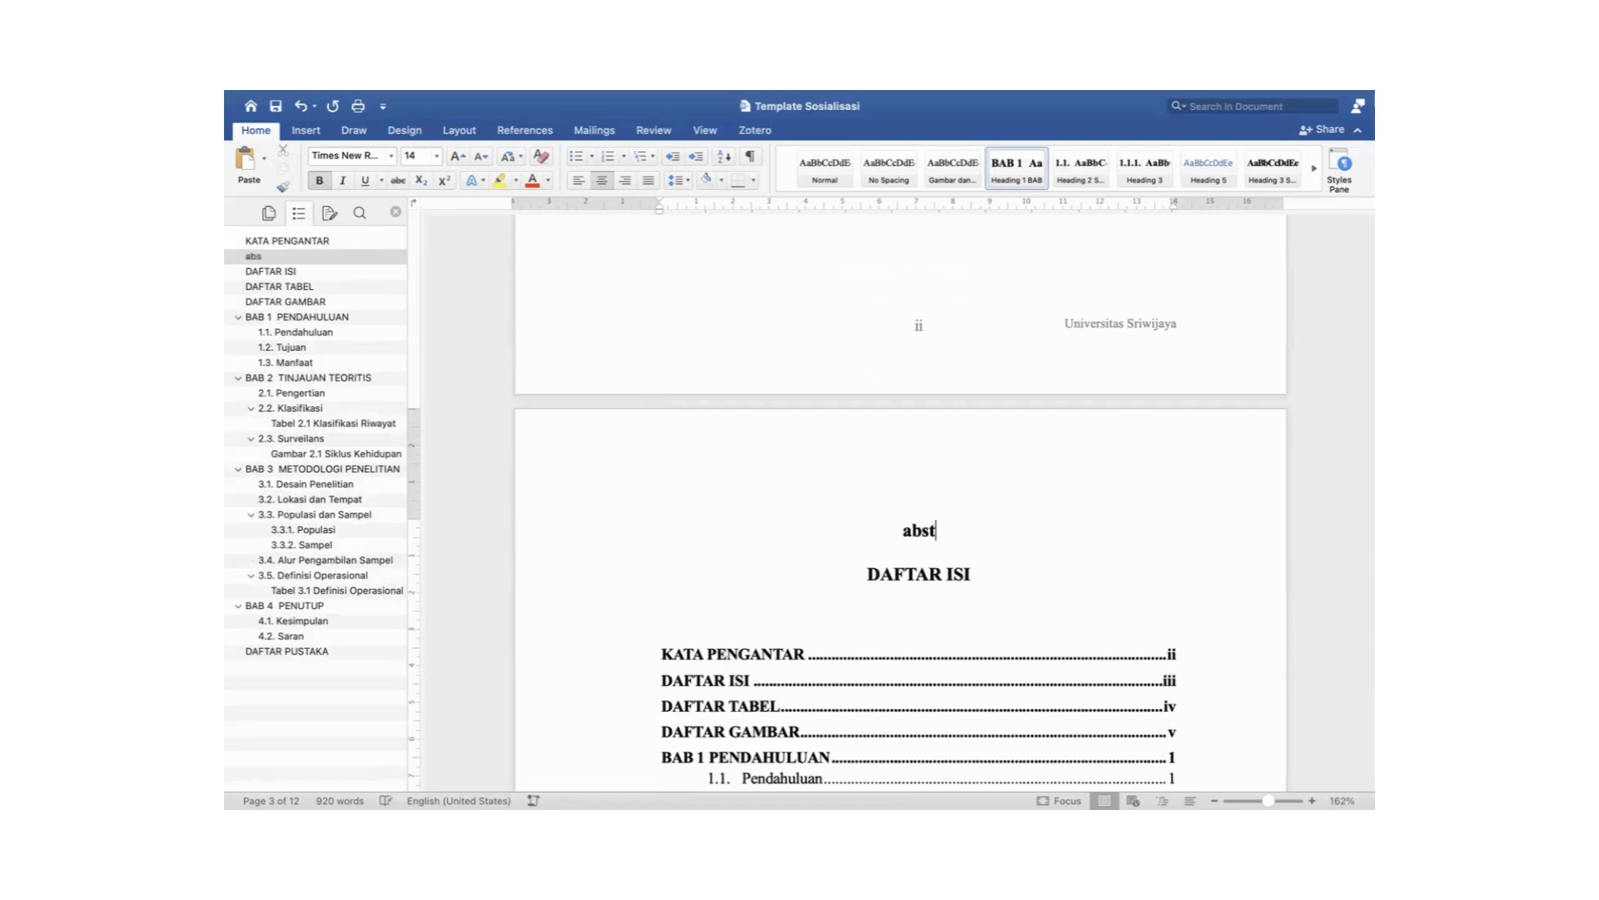
pyautogui.write('rack')
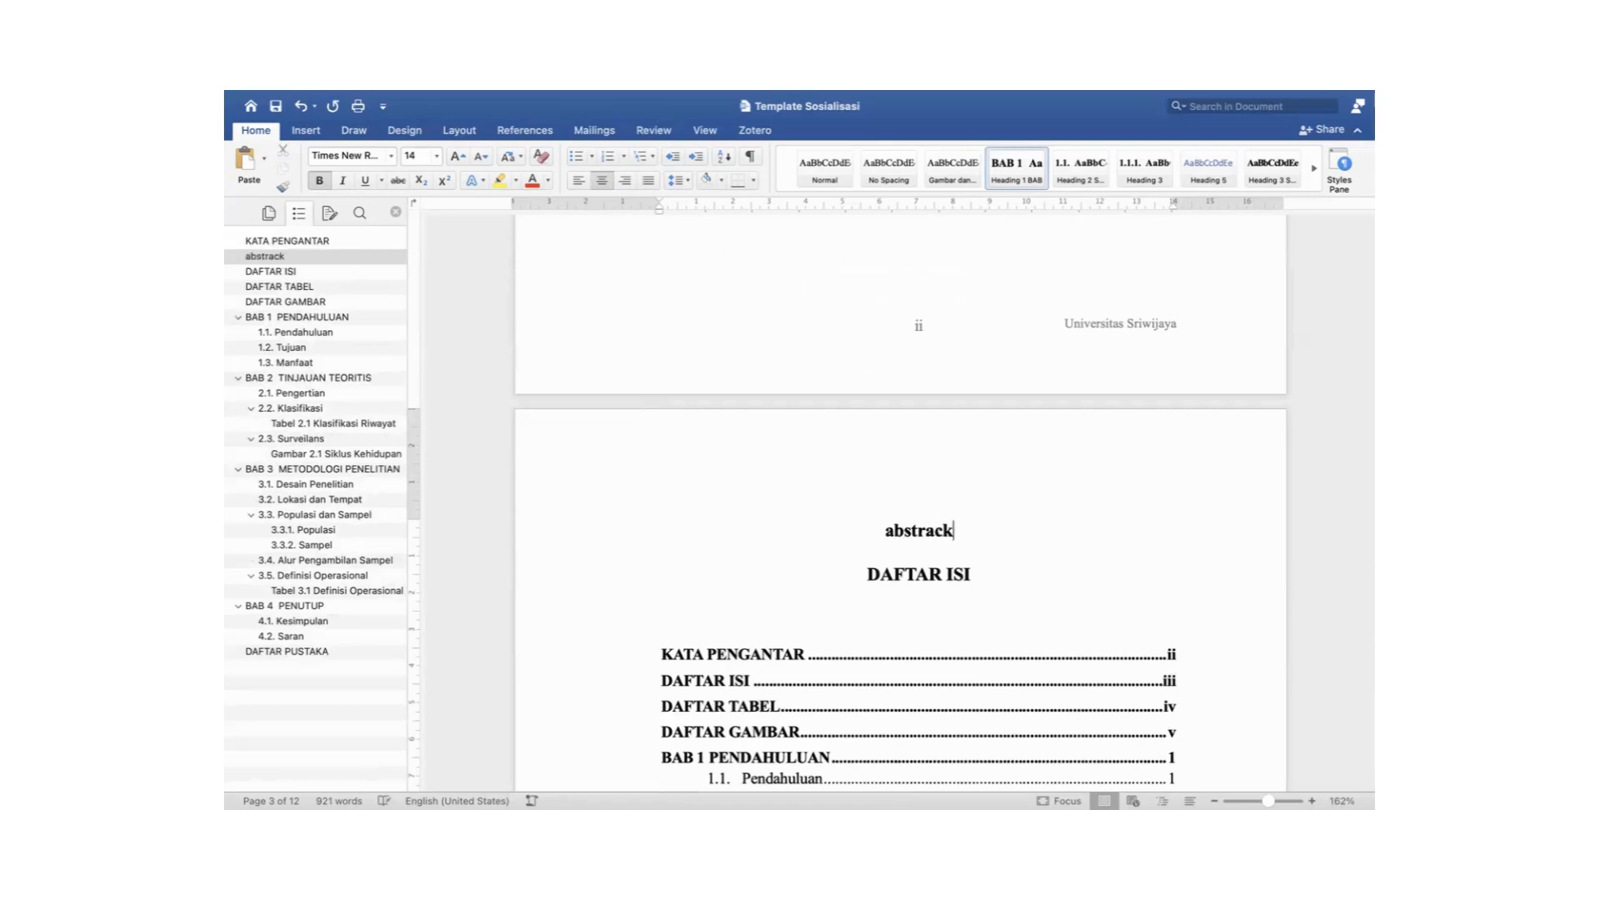
# Add the lines "halaman persetujuan" and "halaman pengesahan" between the Abstrack line and the DAFTAR ISI heading.
pyautogui.press('Return')
pyautogui.write('halamn')
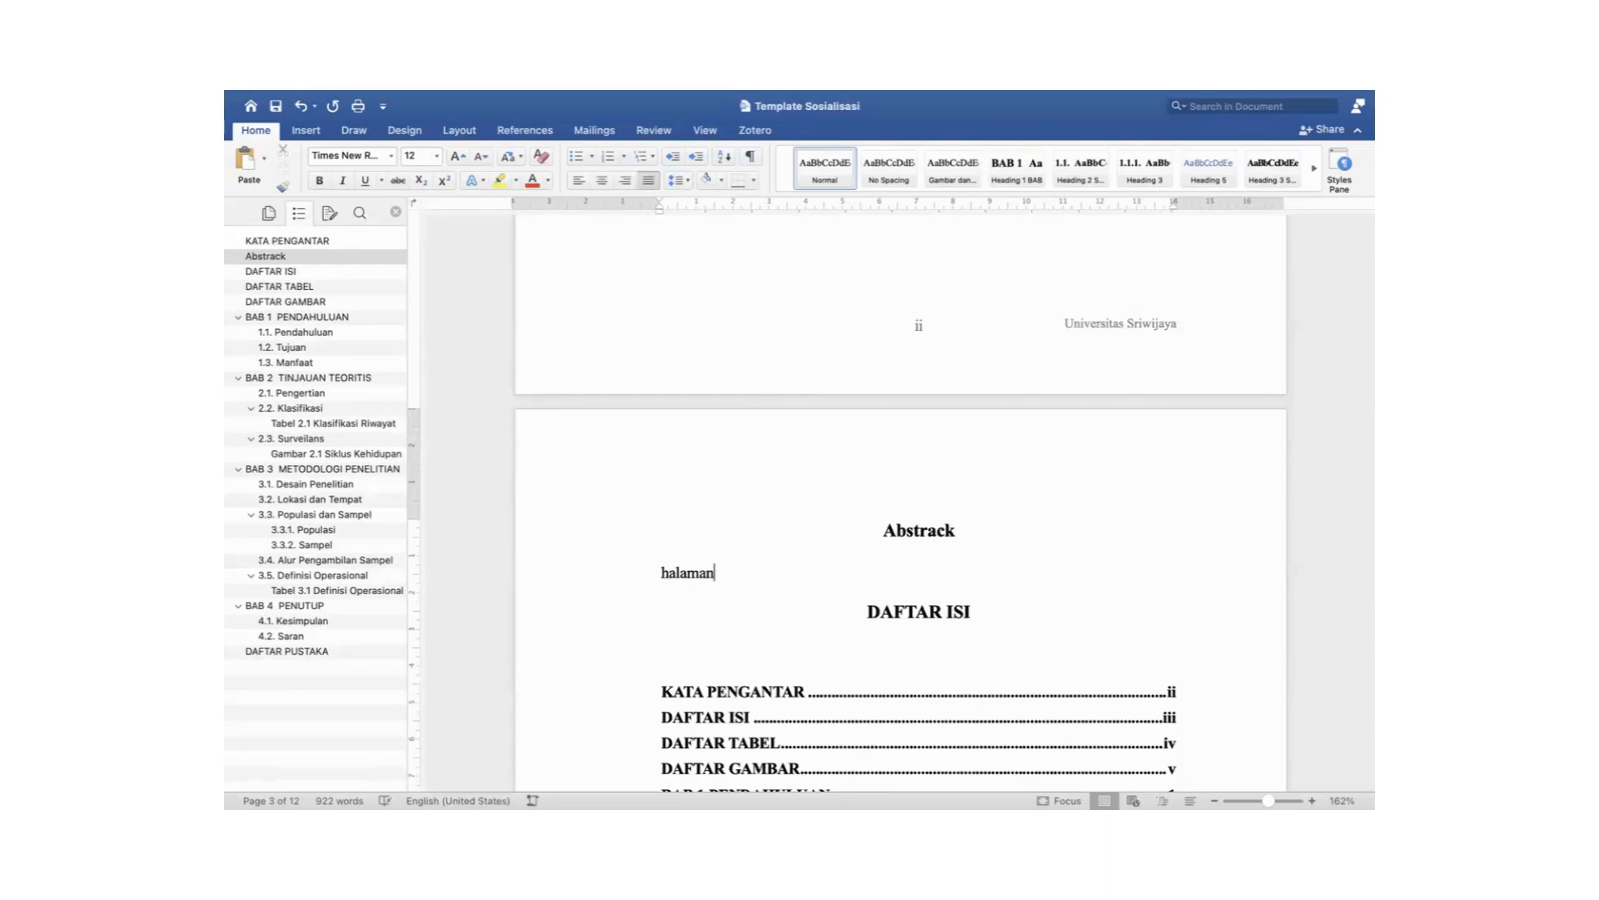
pyautogui.write(' persetujuan')
pyautogui.press('Return')
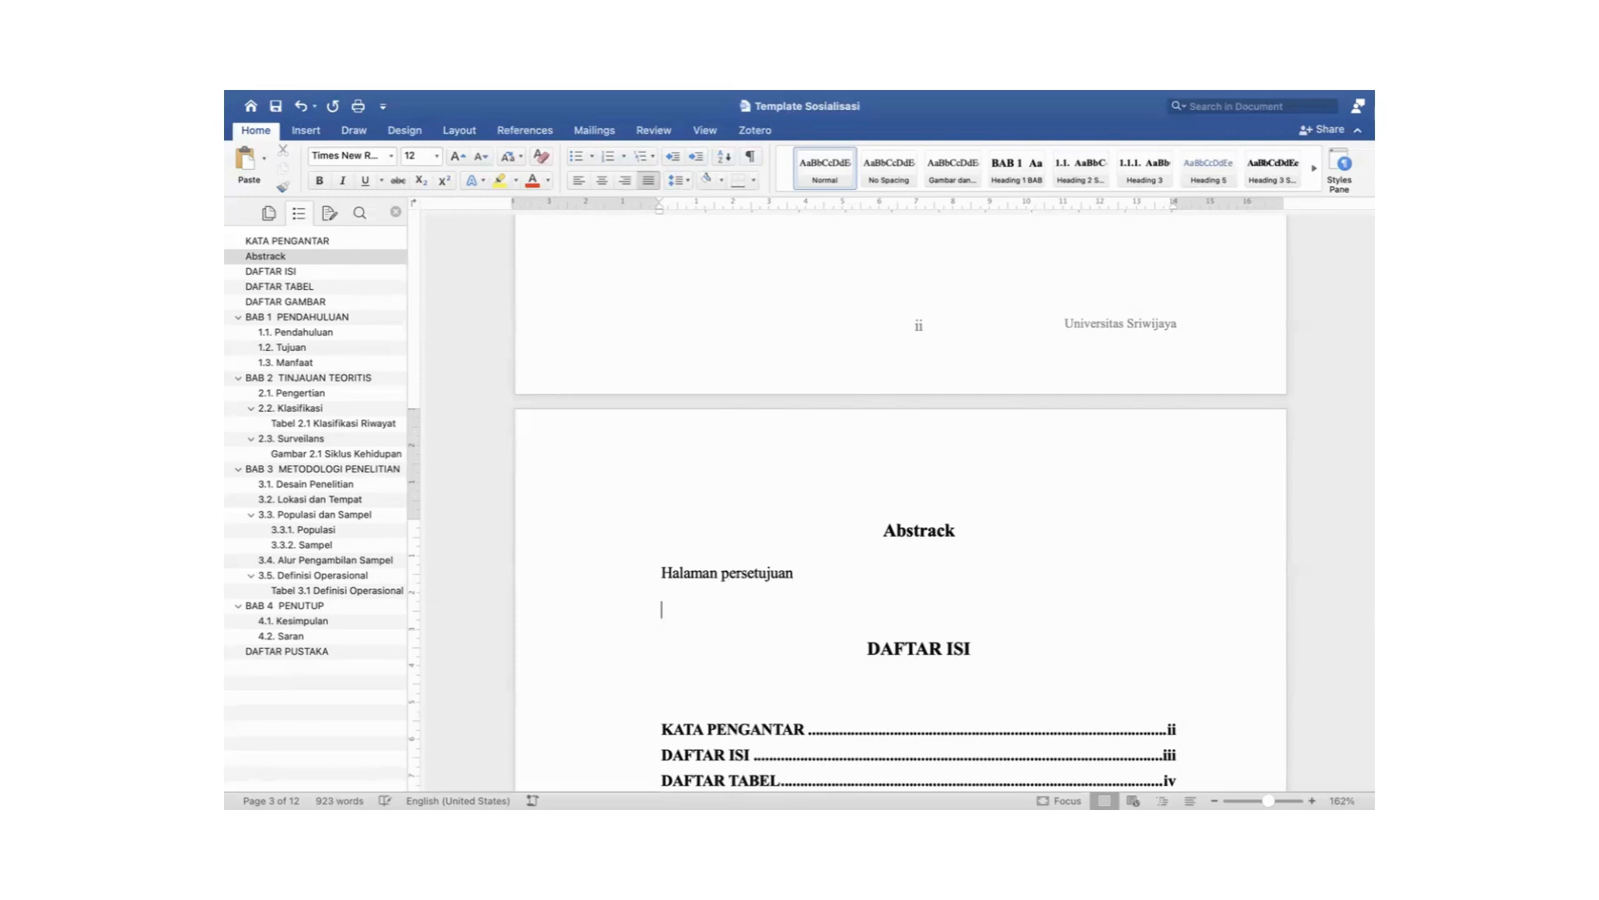
pyautogui.write('halaman pengesahan')
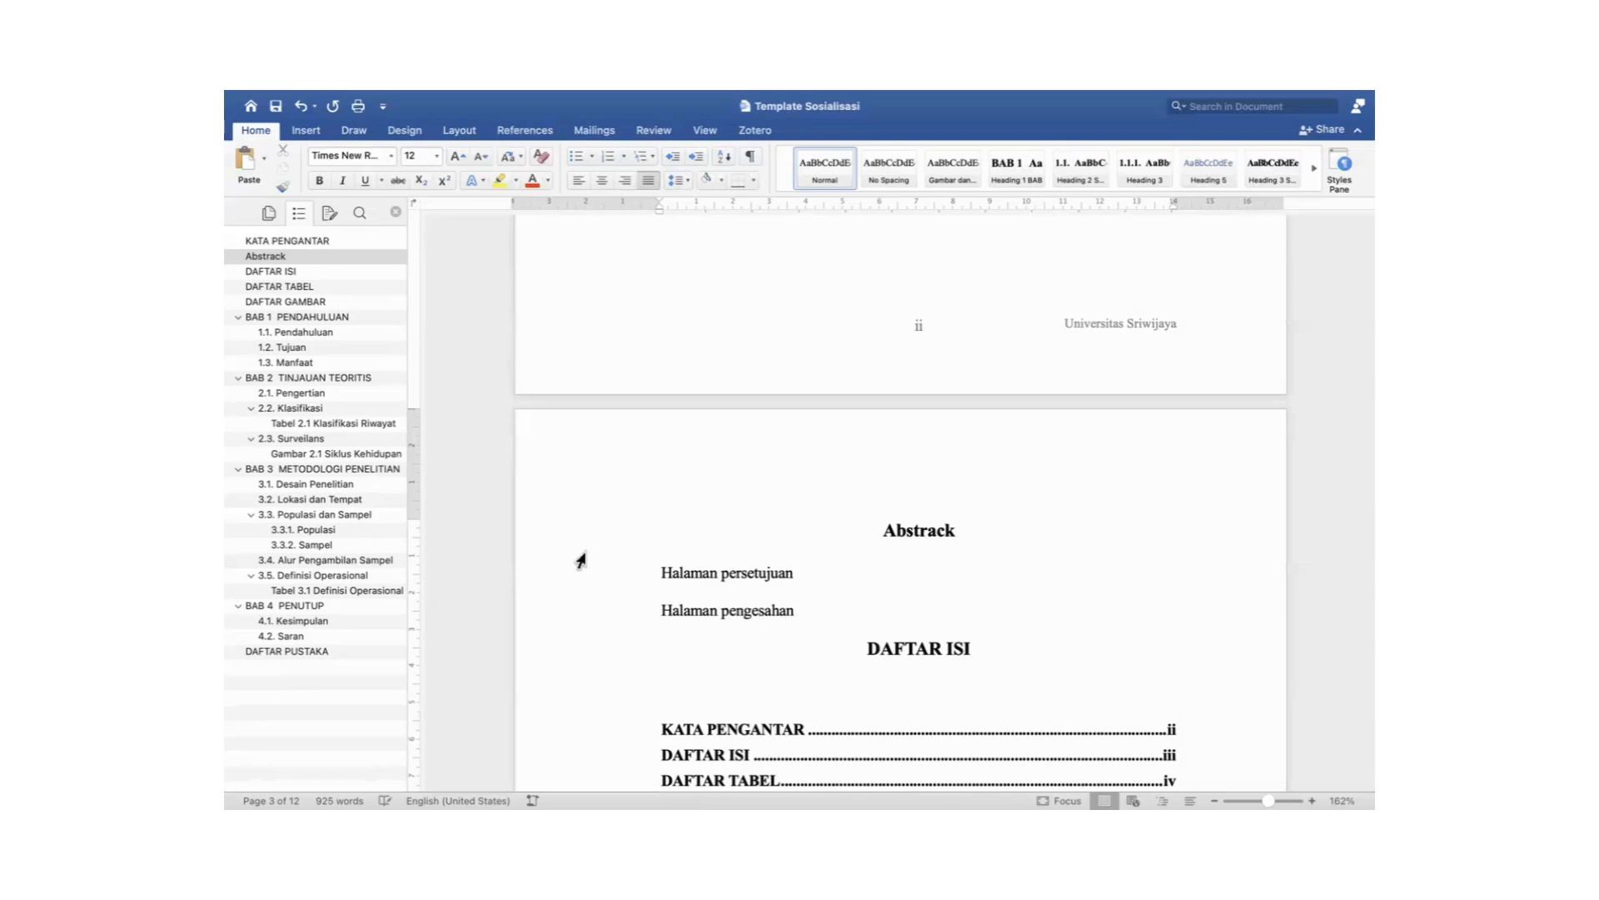
# Convert the three new lines above DAFTAR ISI to uppercase and apply the Heading 1 BAB style to them.
pyautogui.click(615, 542)
pyautogui.hotkey('shift', 'Down')
pyautogui.hotkey('shift', 'Down')
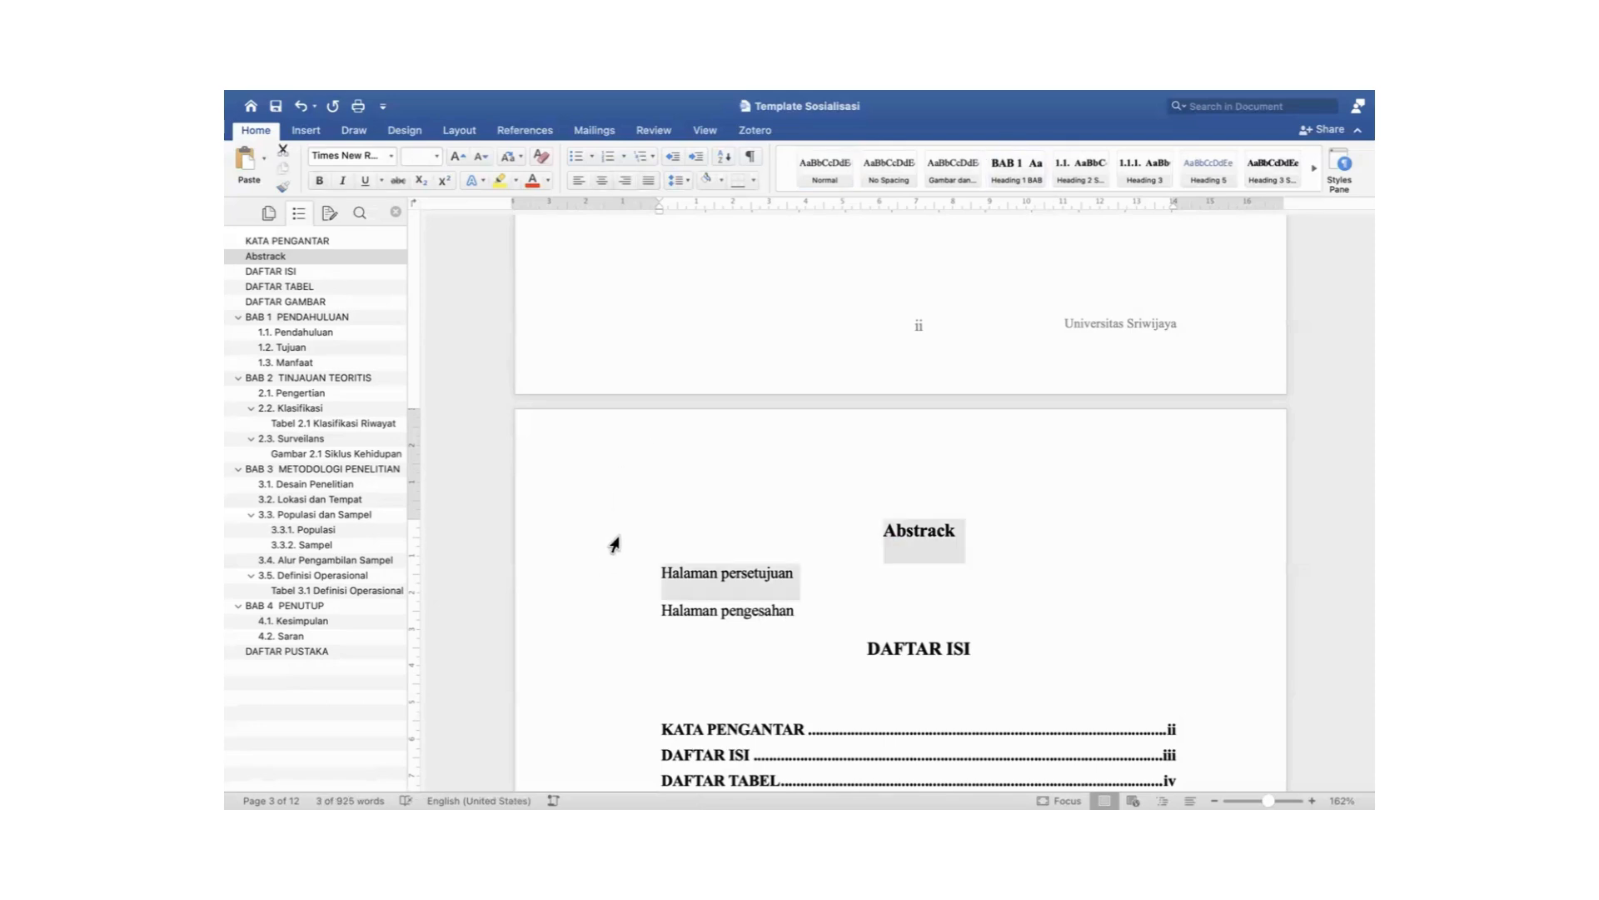
pyautogui.click(510, 158)
pyautogui.click(537, 219)
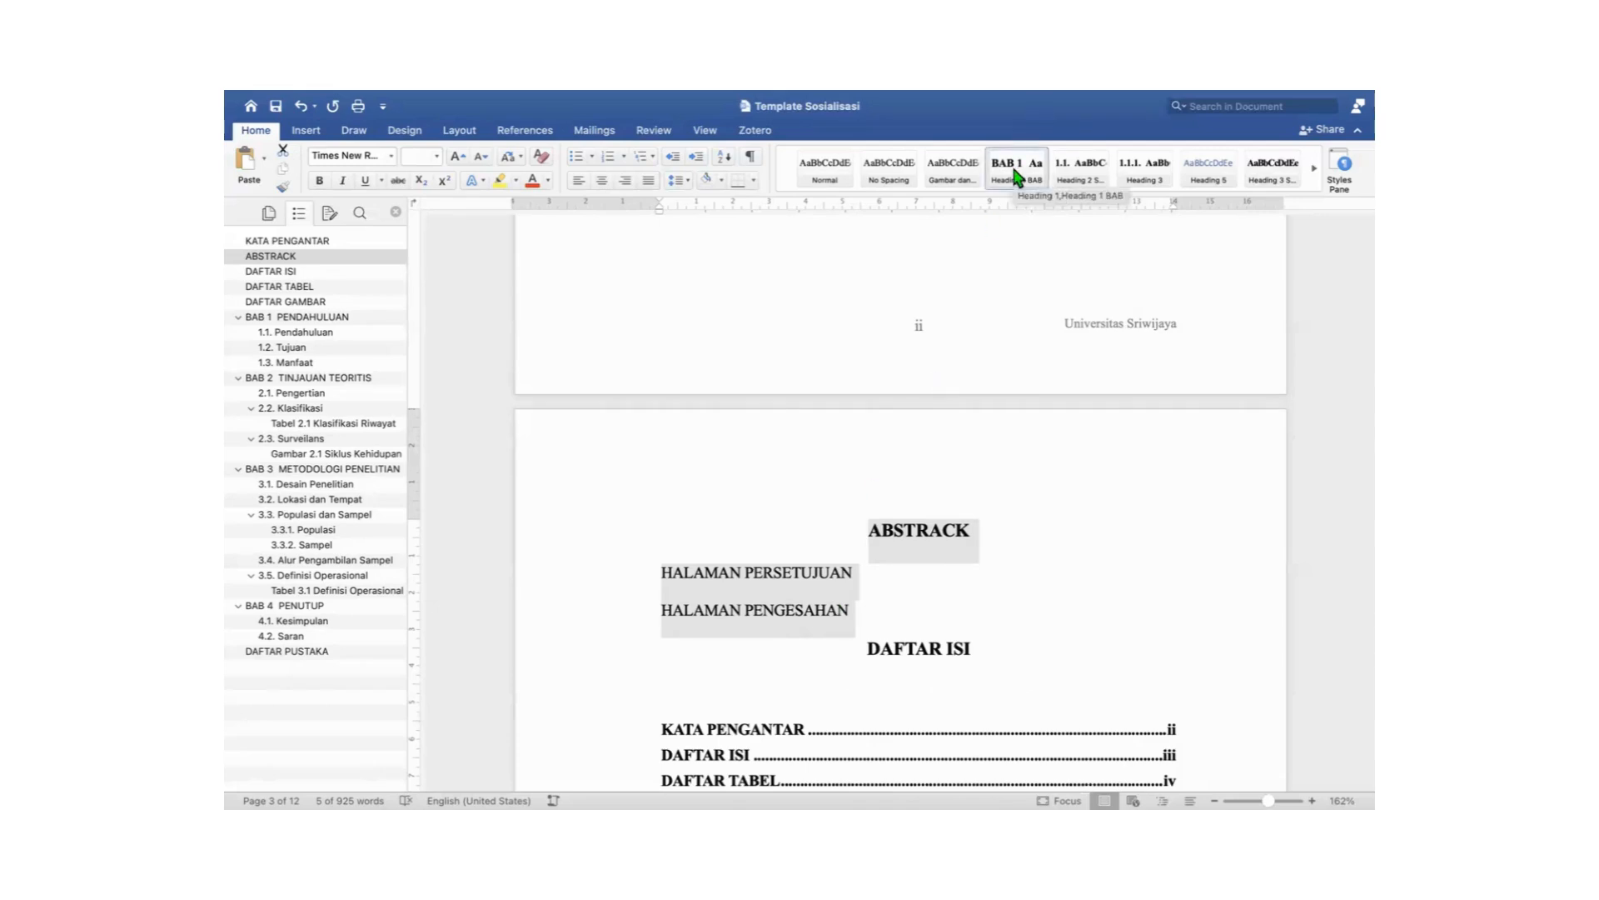
pyautogui.click(1015, 170)
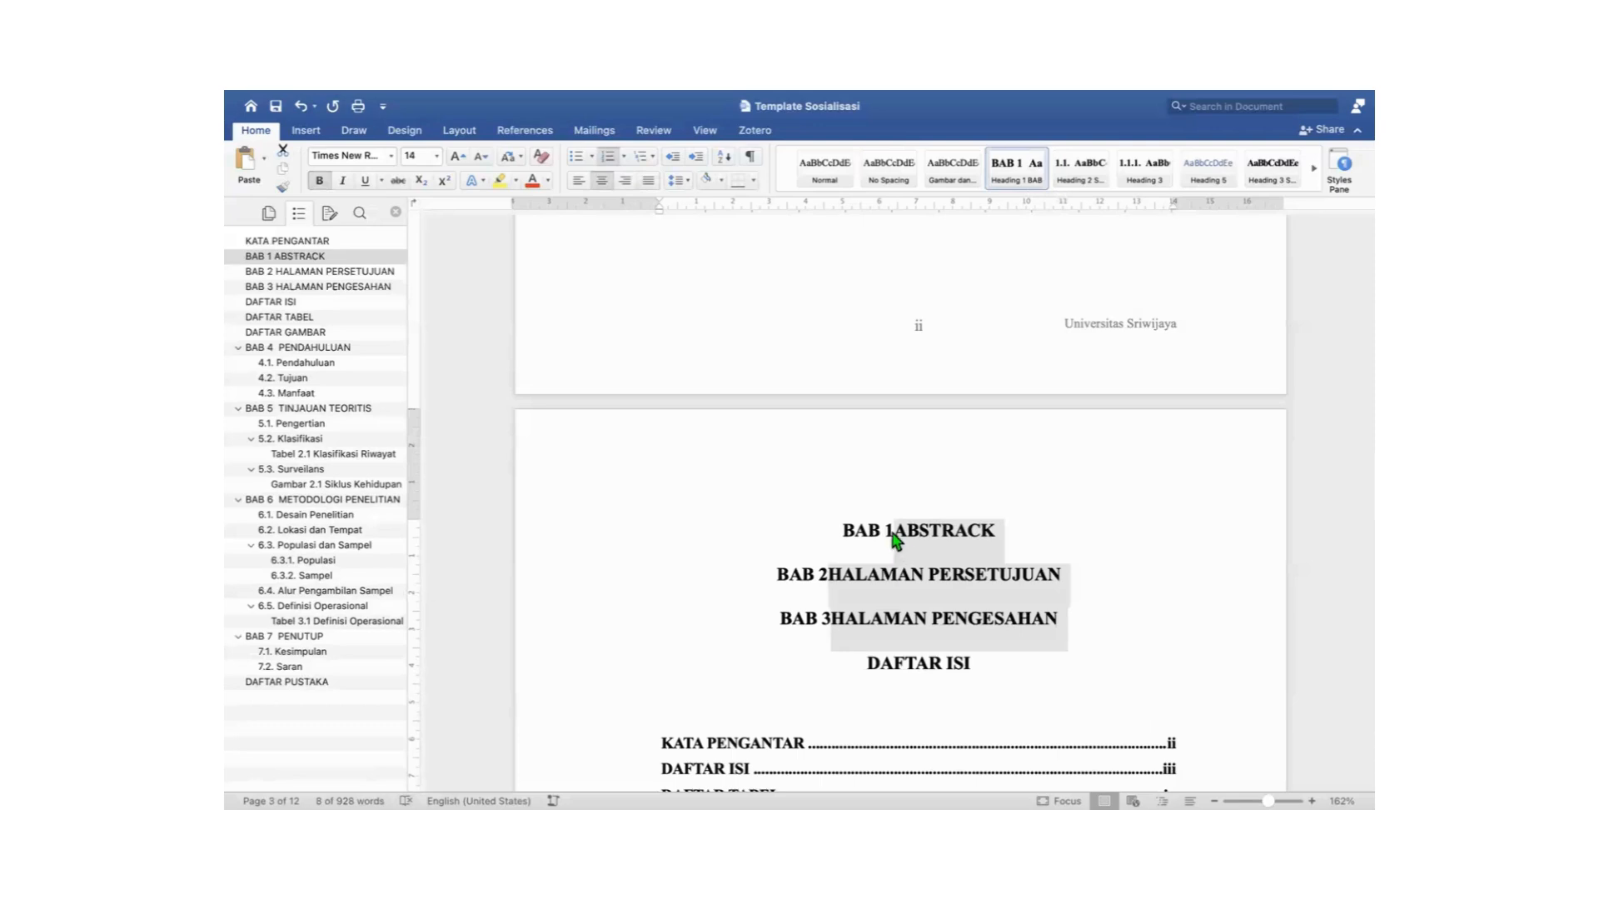
# Correct the spelling of the ABSTRACK heading to ABSTRACT.
pyautogui.click(993, 533)
pyautogui.press('BackSpace')
pyautogui.write('t')
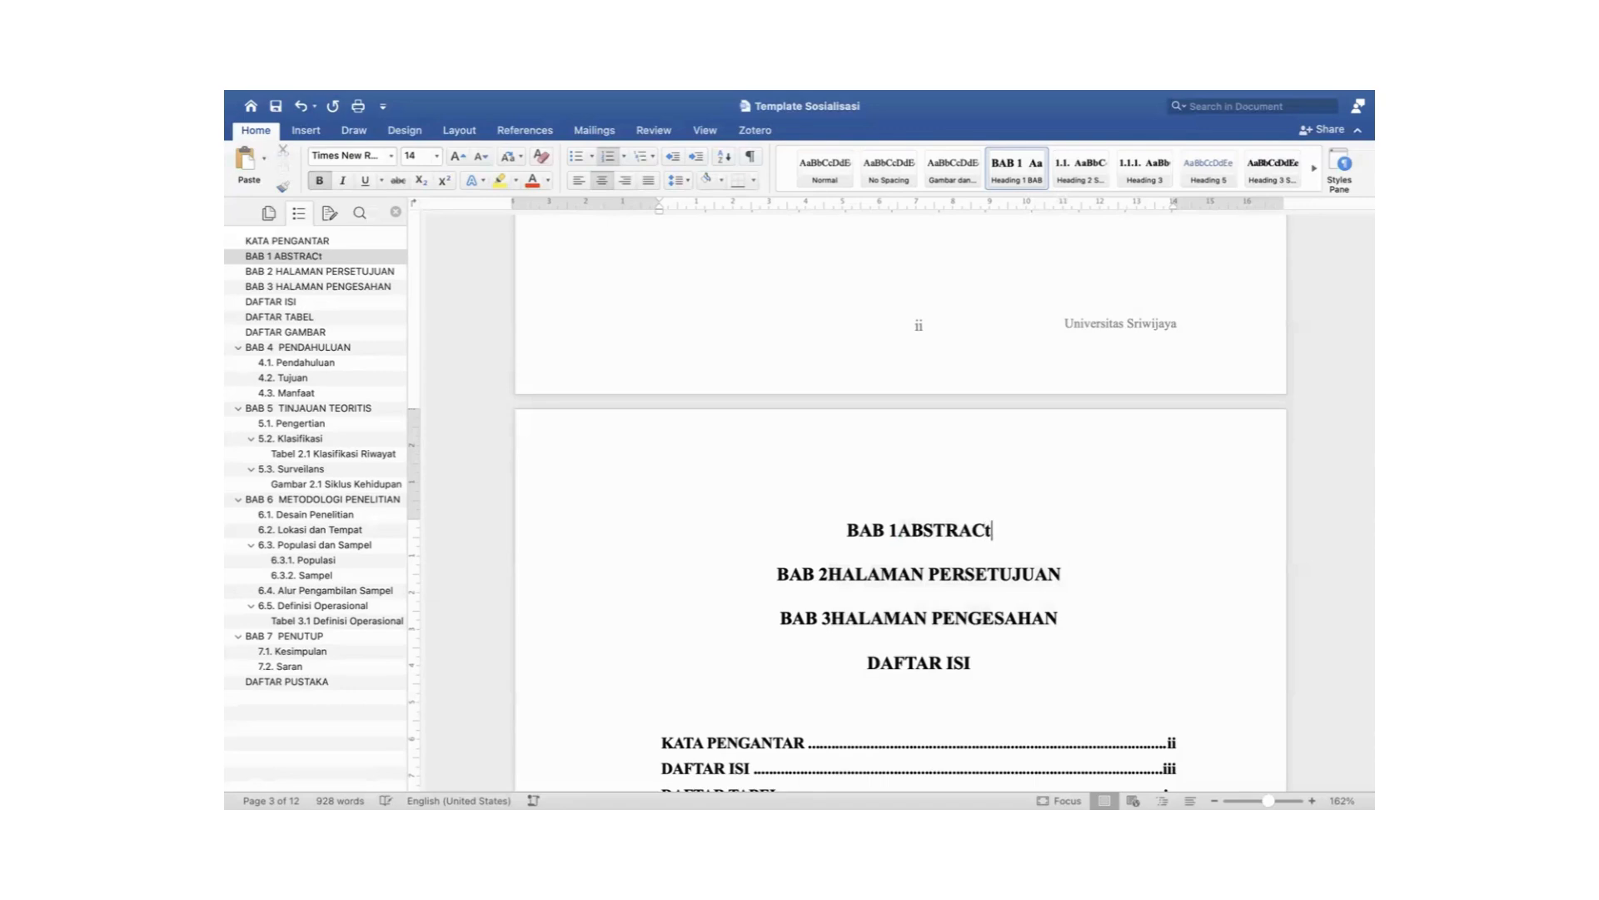
pyautogui.press('BackSpace')
pyautogui.write('T')
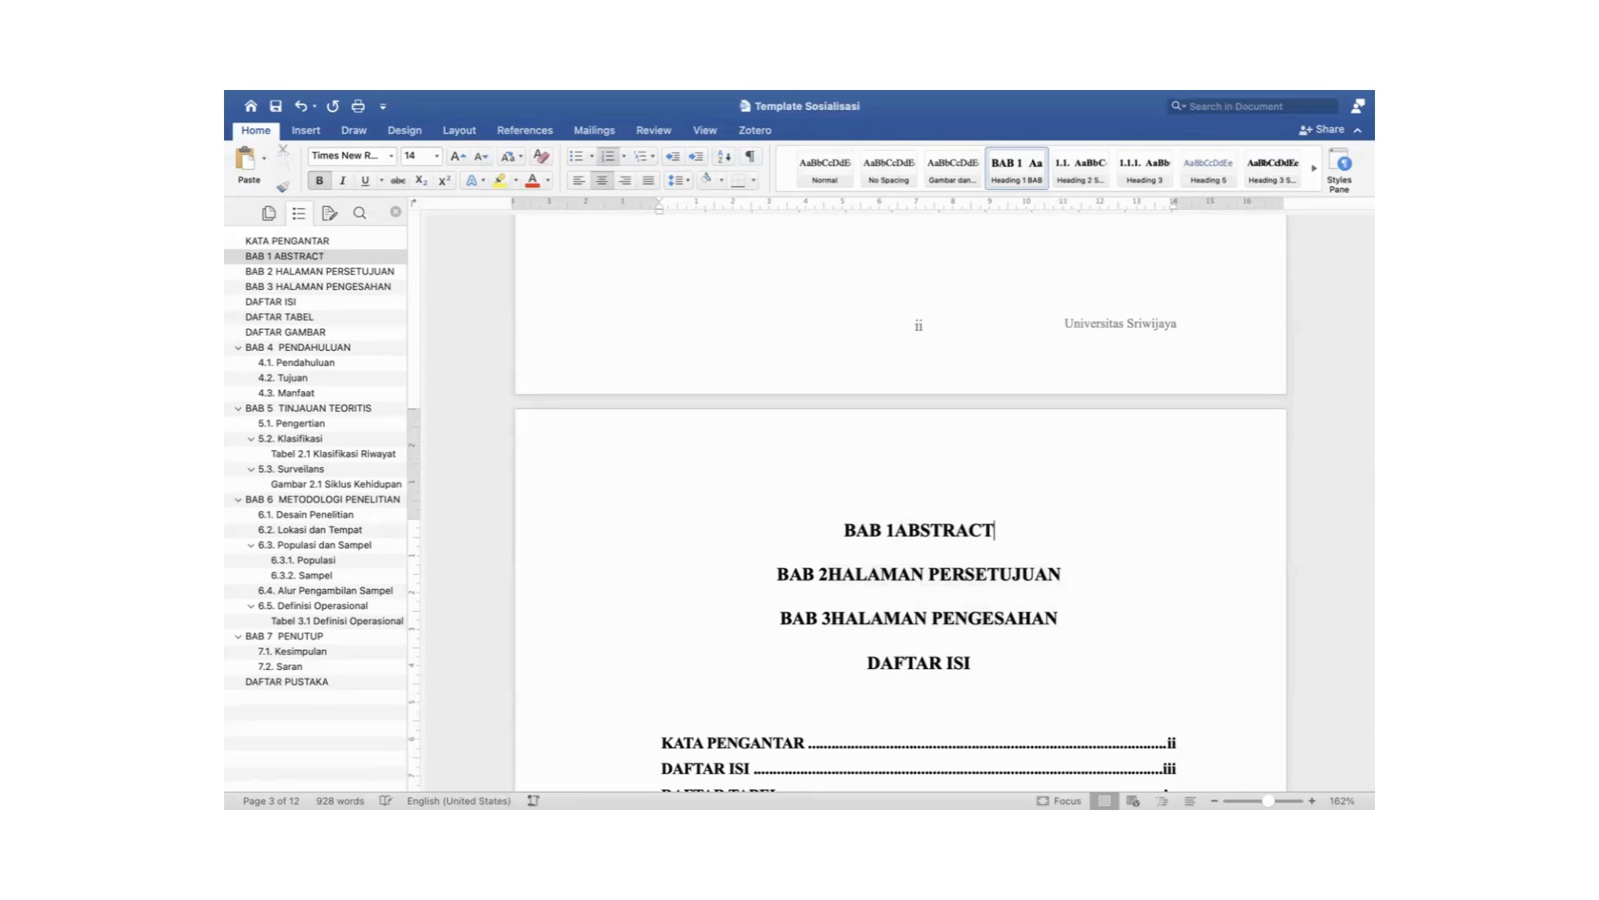
# Remove the BAB numbering from the ABSTRACT, HALAMAN PERSETUJUAN and HALAMAN PENGESAHAN headings.
pyautogui.click(894, 532)
pyautogui.press('BackSpace')
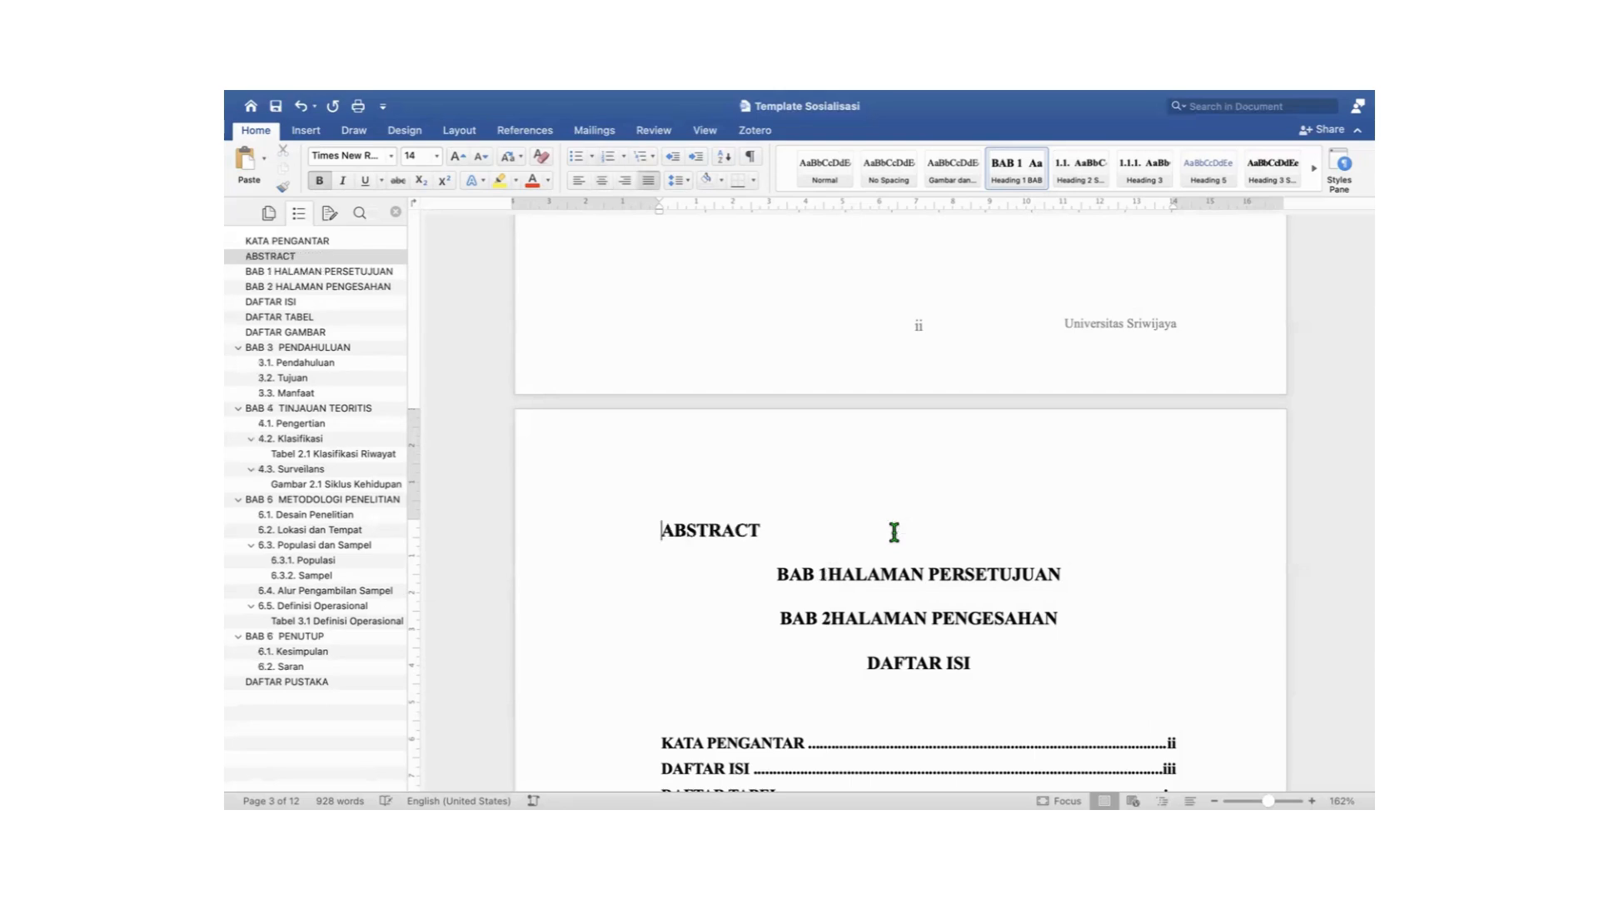
pyautogui.click(827, 571)
pyautogui.press('BackSpace')
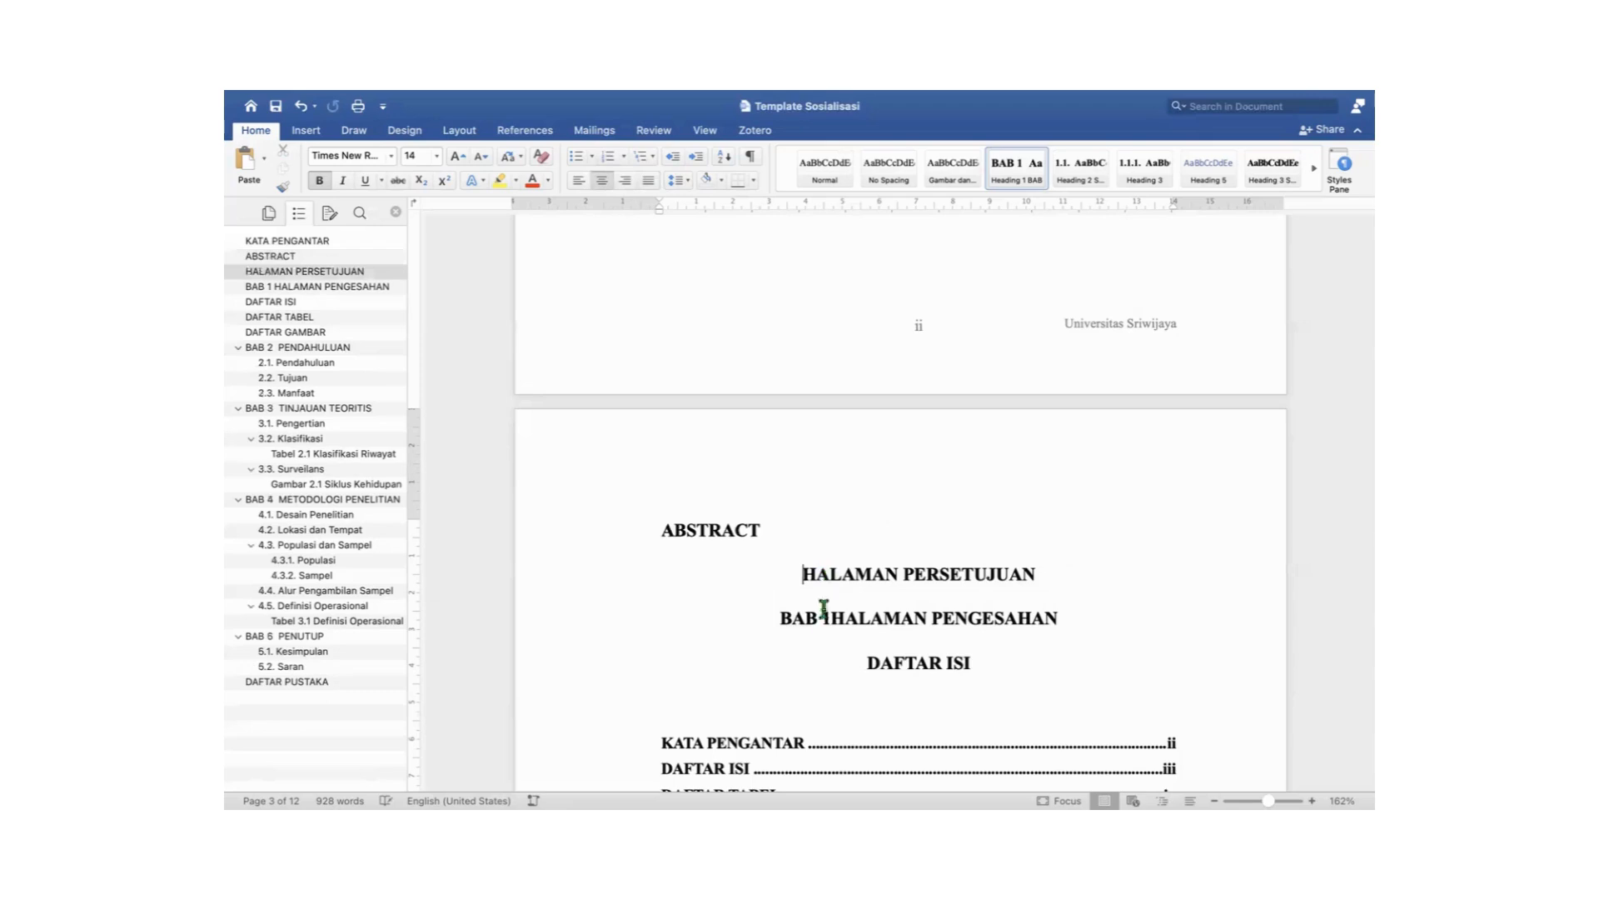
pyautogui.click(827, 618)
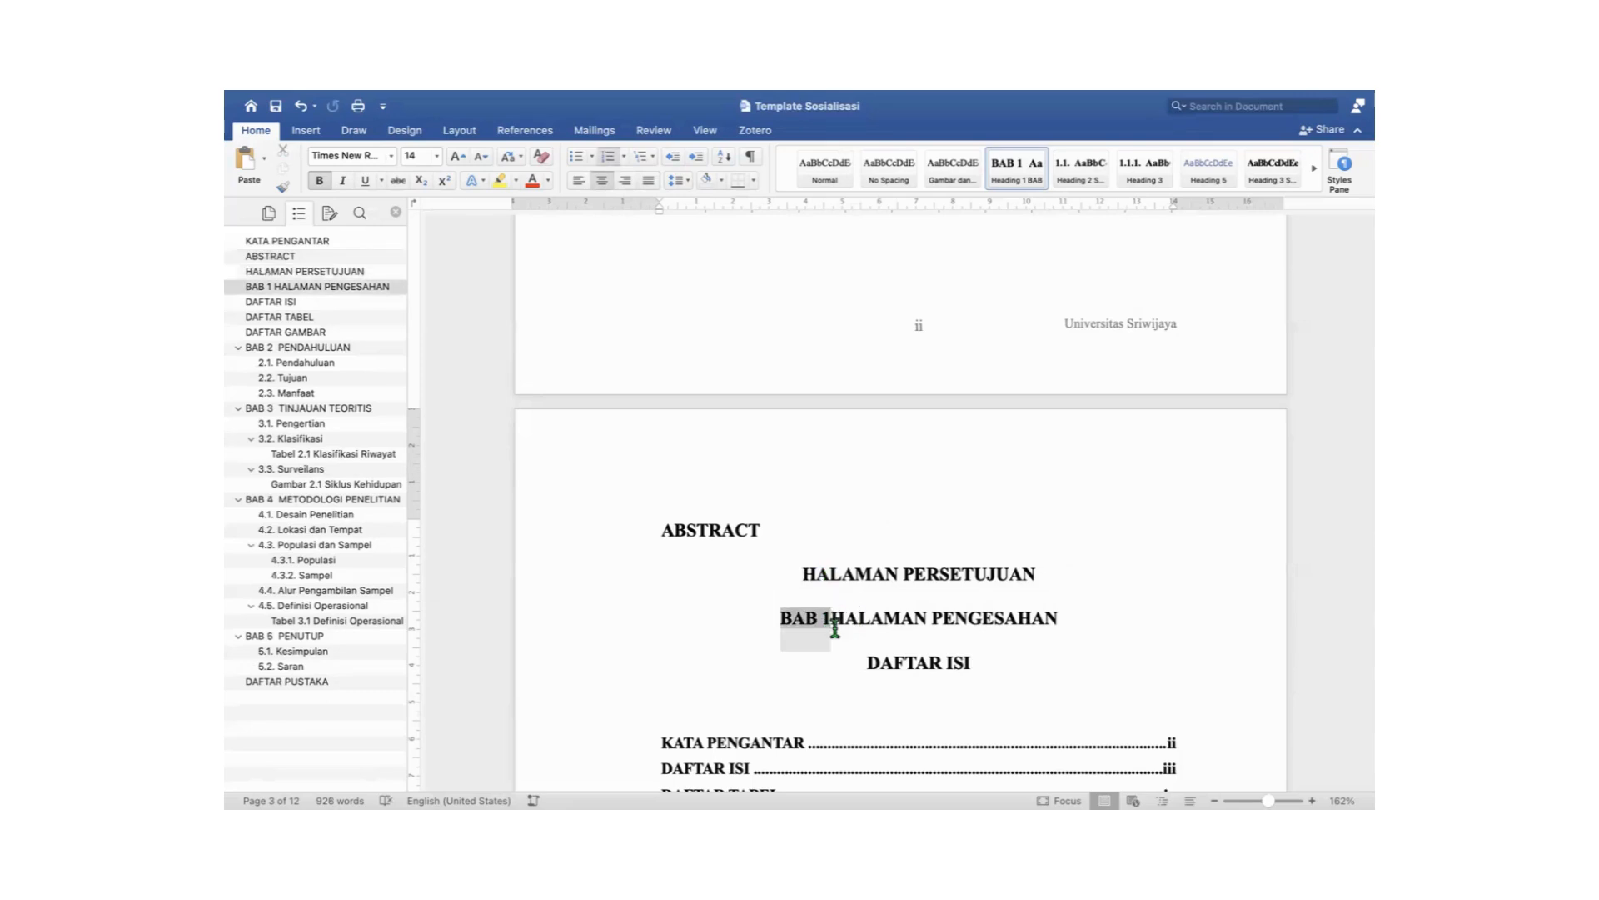
pyautogui.press('BackSpace')
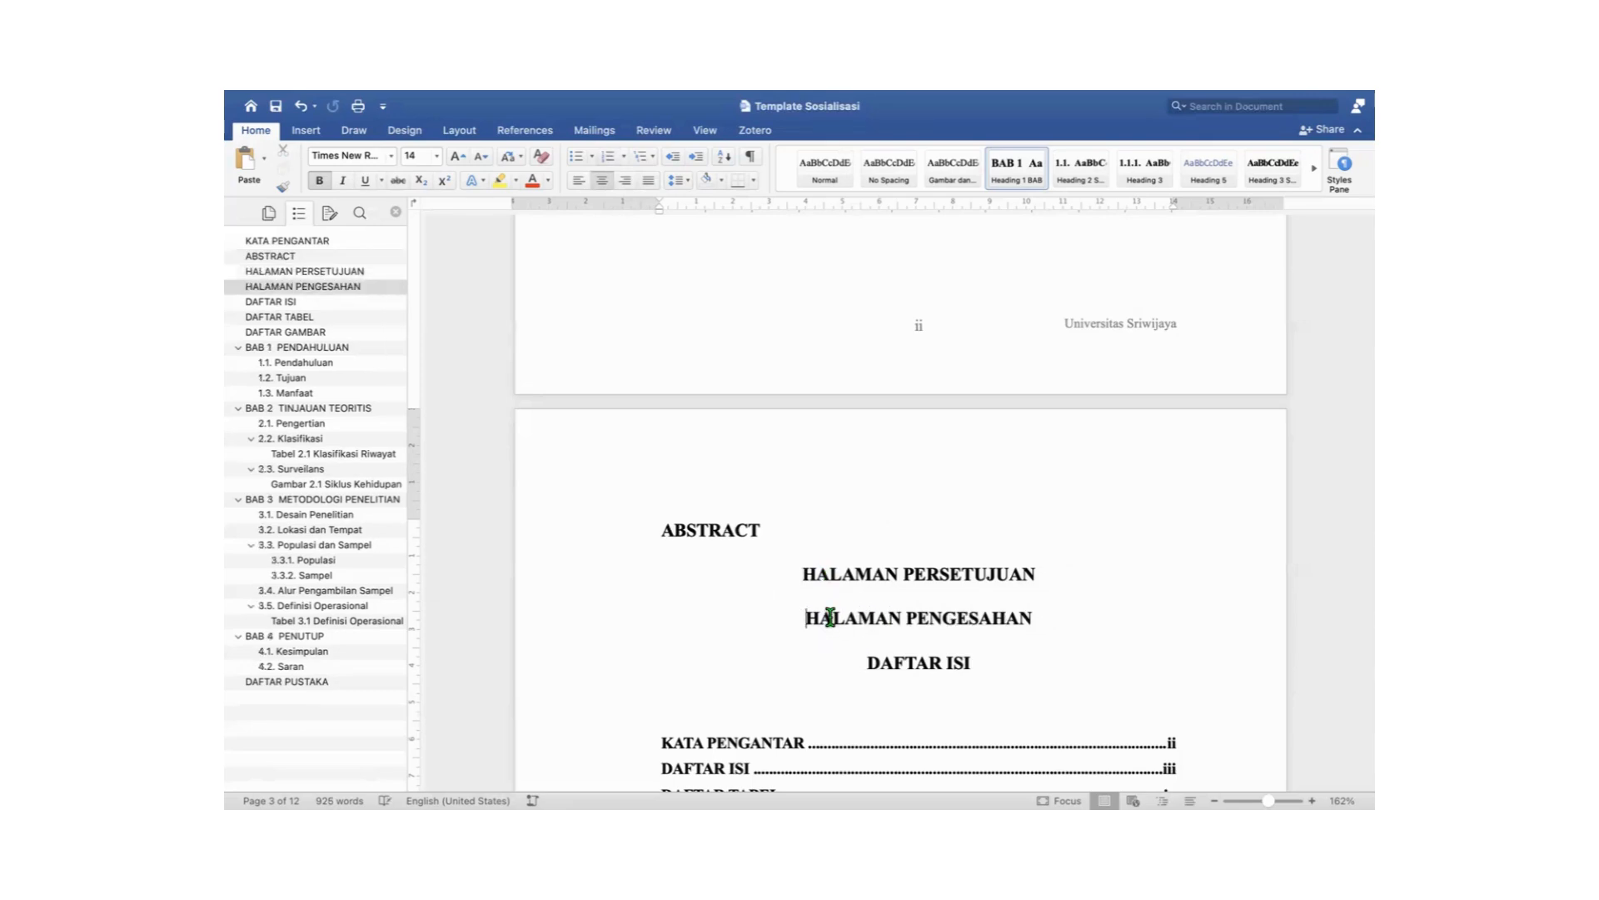
# Center the ABSTRACT, HALAMAN PERSETUJUAN and HALAMAN PENGESAHAN headings.
pyautogui.click(612, 536)
pyautogui.hotkey('shift', 'Down')
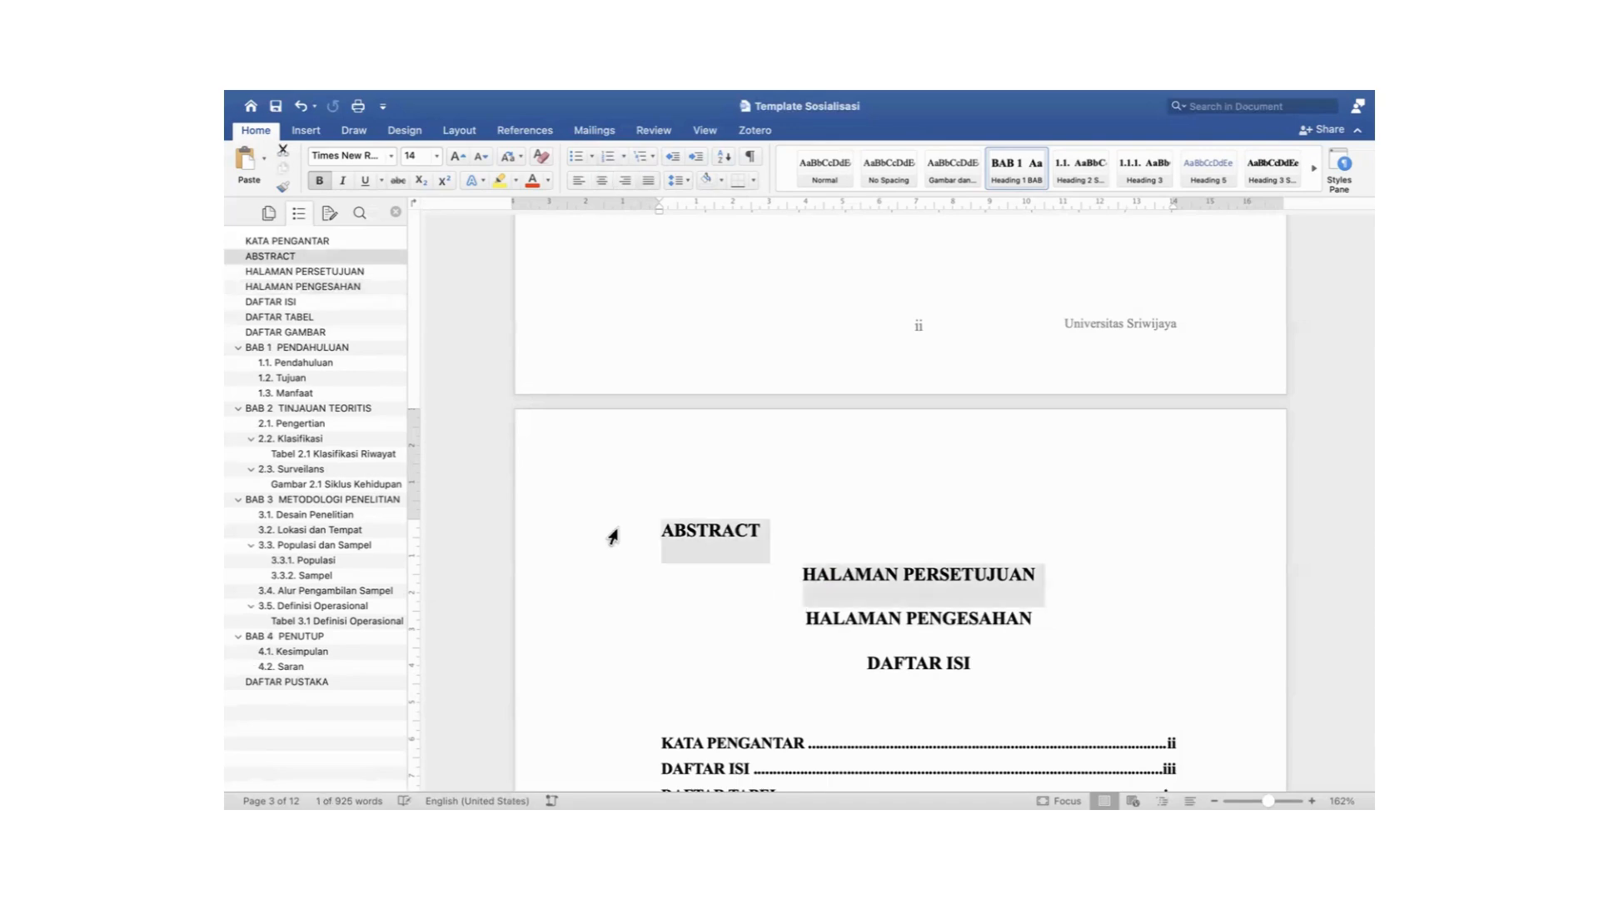
pyautogui.hotkey('shift', 'Down')
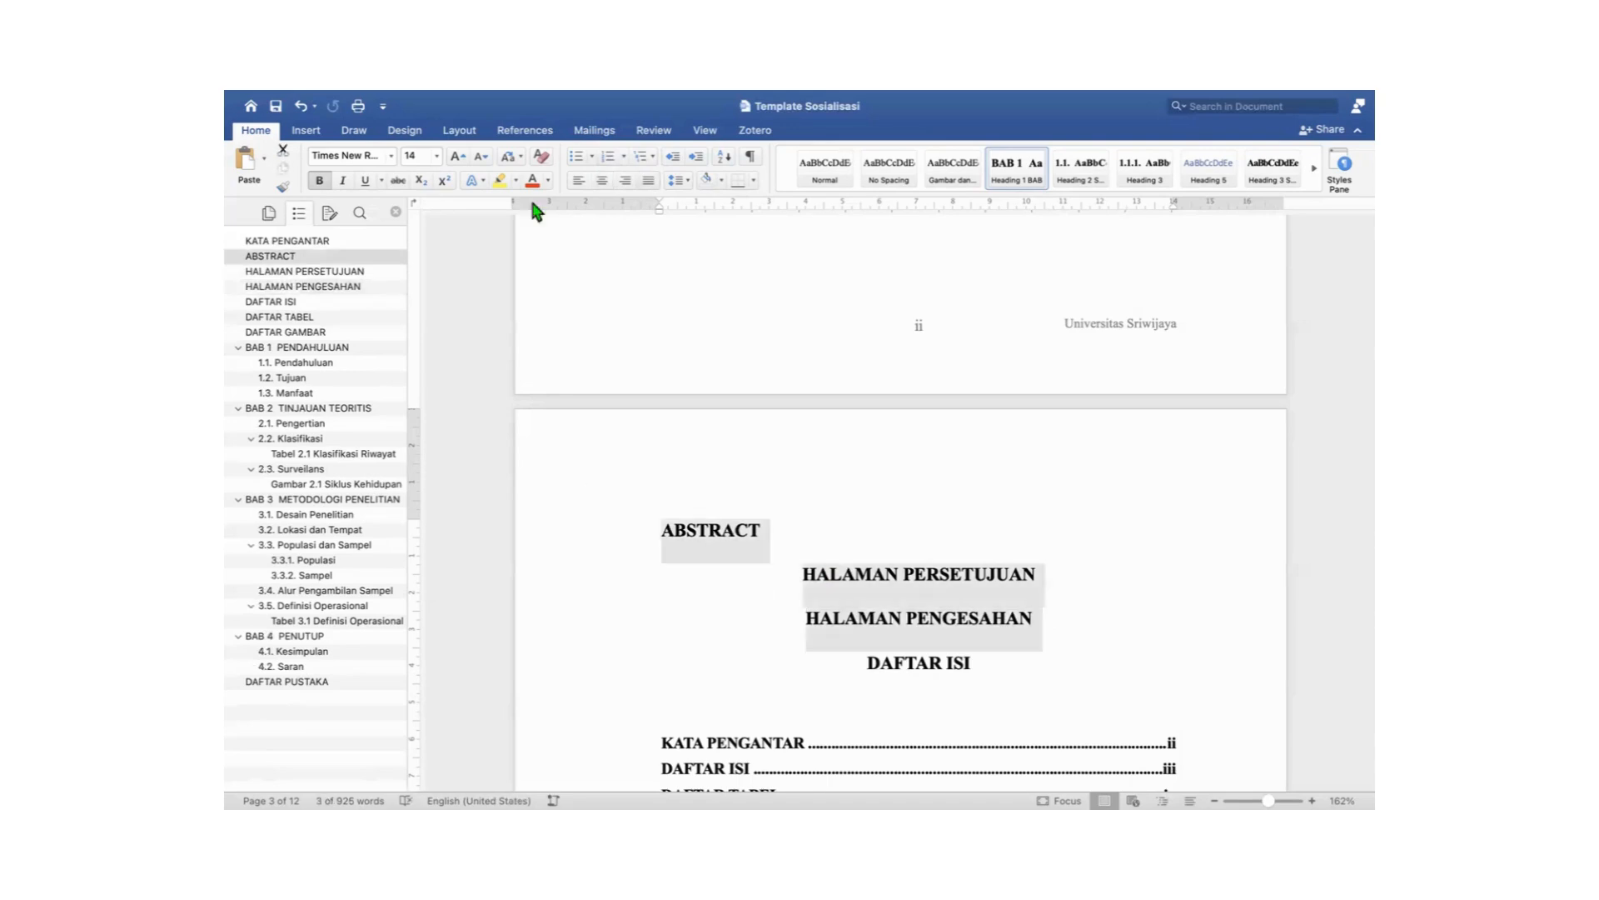
pyautogui.click(602, 180)
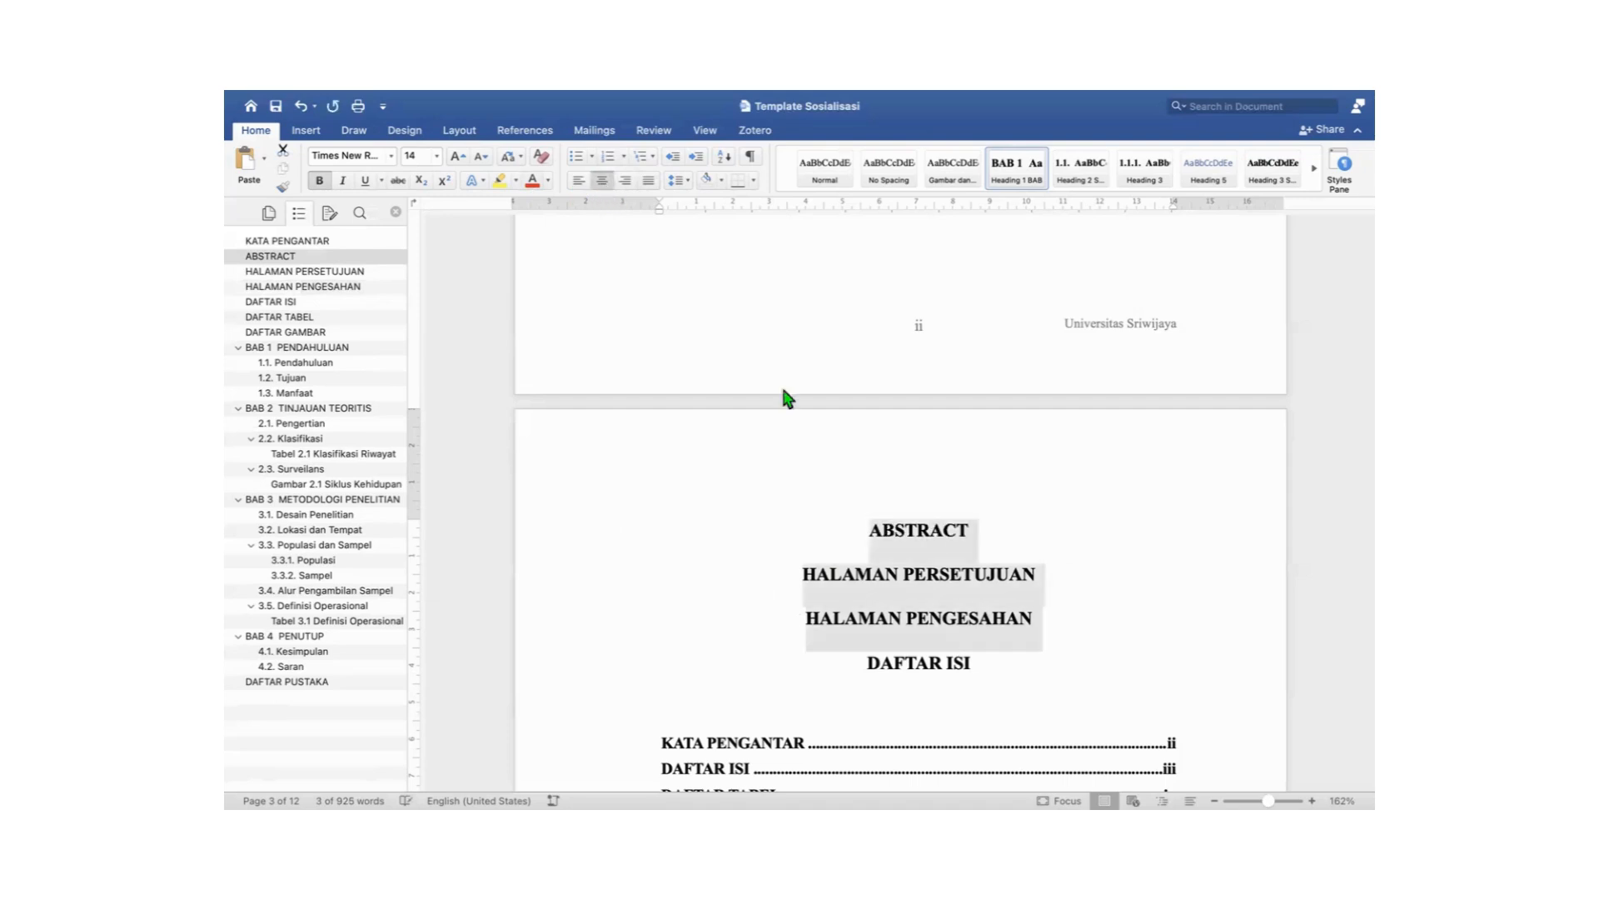
# Insert blank lines below the ABSTRACT heading until HALAMAN PERSETUJUAN starts on a new page.
pyautogui.click(991, 557)
pyautogui.press('Return')
pyautogui.press('Return')
pyautogui.scroll(-3, 992, 557)
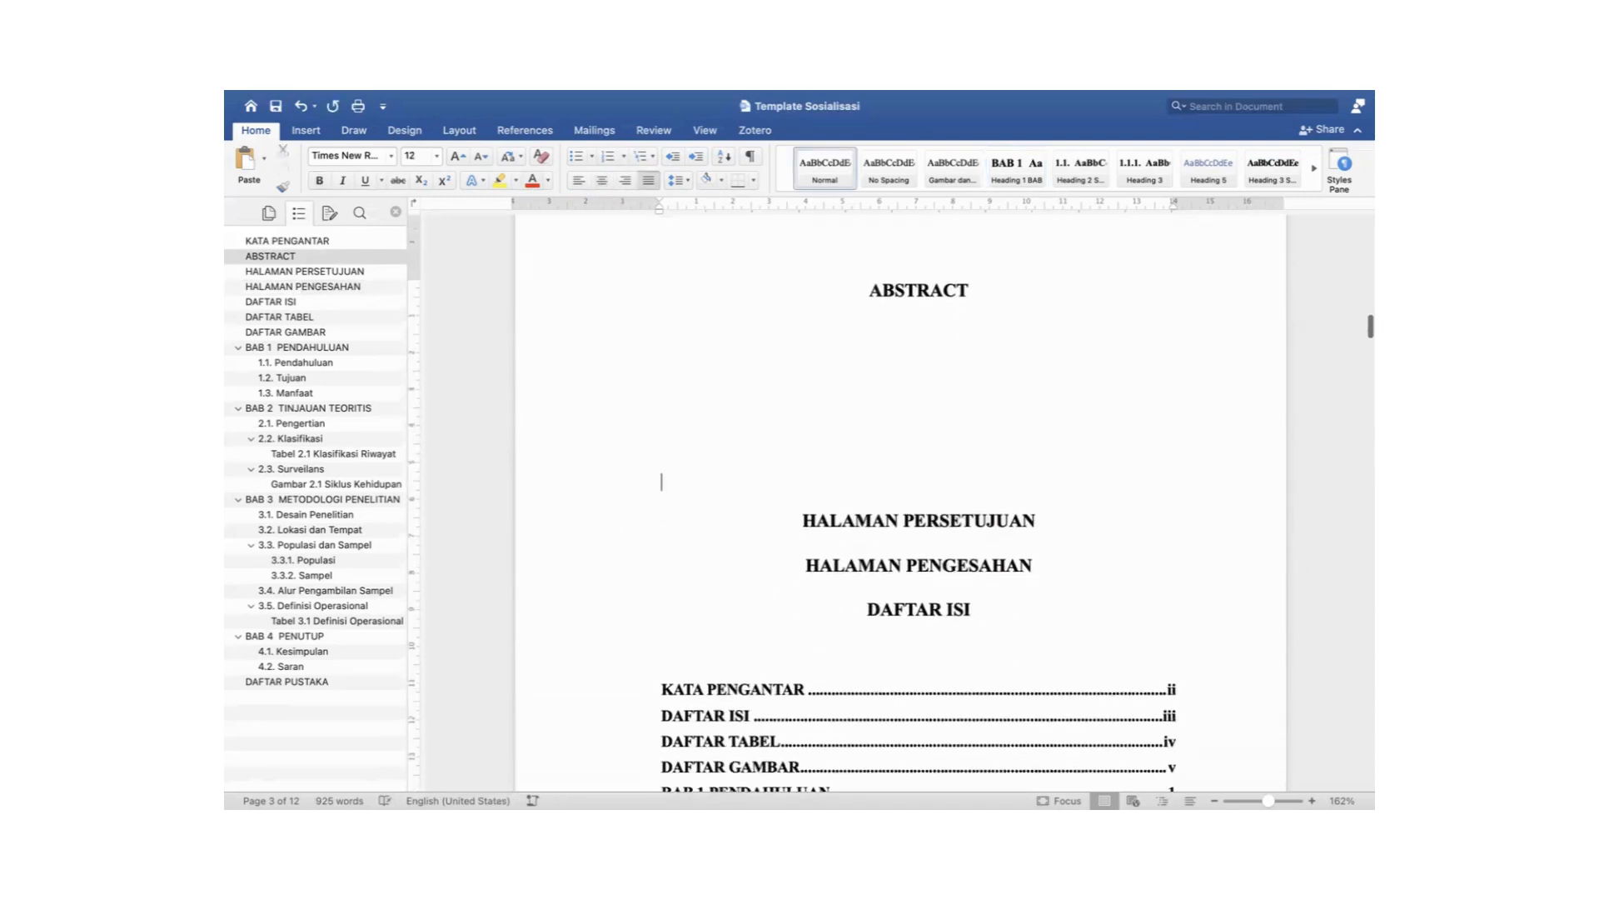
pyautogui.press('Return')
pyautogui.press('Return')
pyautogui.press('Return')
pyautogui.press('Return')
pyautogui.press('Return')
pyautogui.scroll(-3, 991, 556)
pyautogui.press('Return')
pyautogui.press('Return')
pyautogui.press('Return')
pyautogui.press('Return')
pyautogui.press('Return')
pyautogui.press('Return')
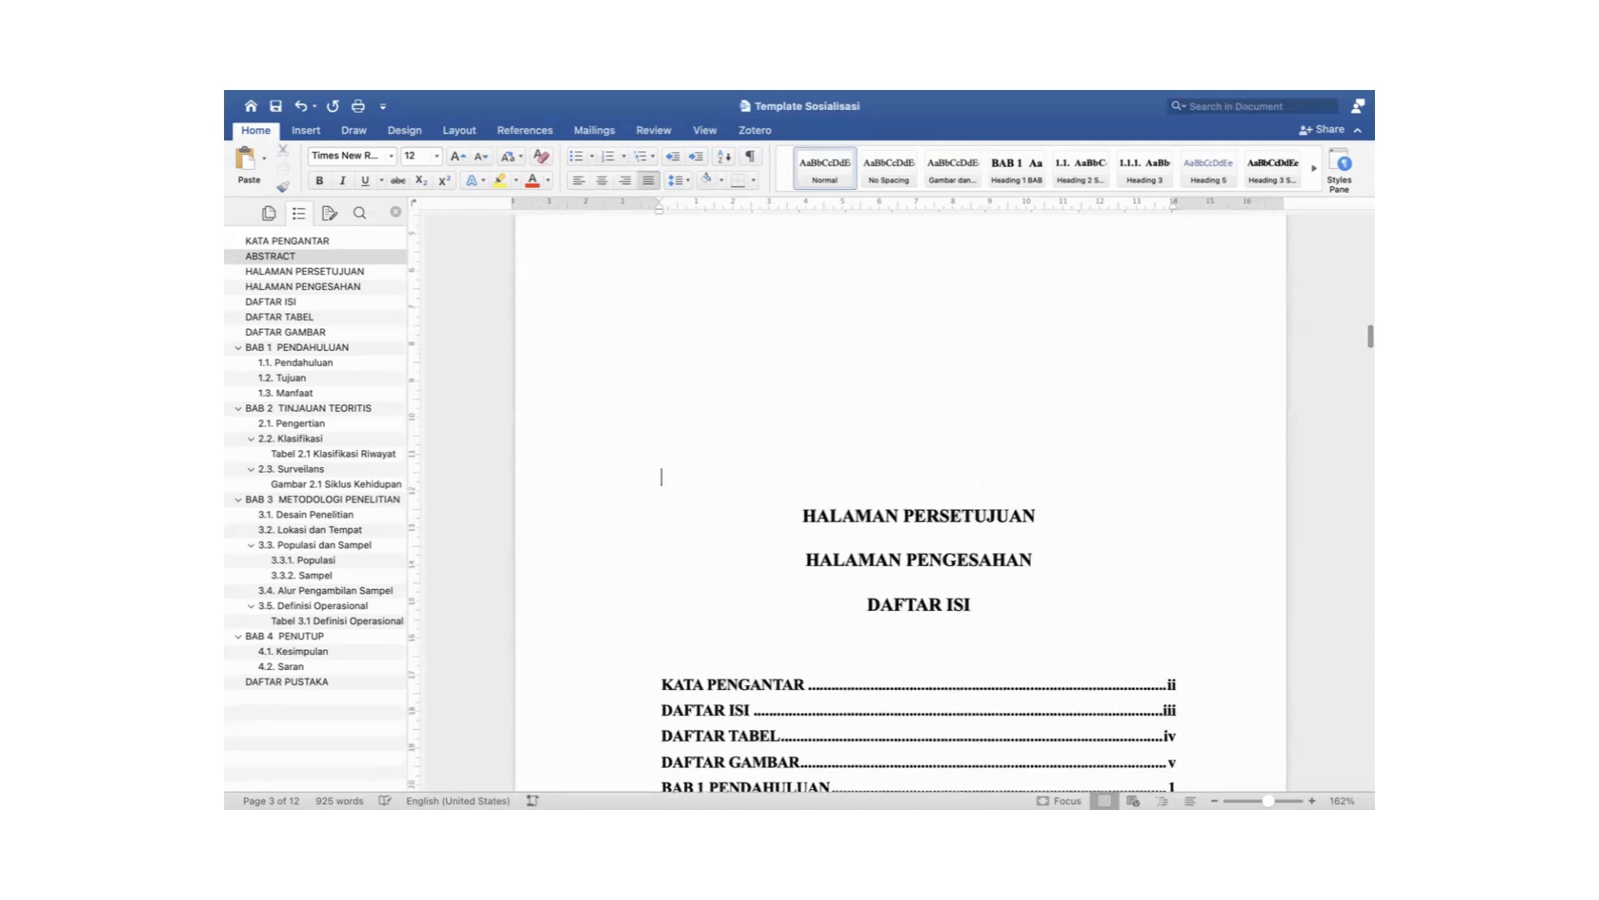
pyautogui.scroll(-5, 900, 503)
pyautogui.press('Return')
pyautogui.press('Return')
pyautogui.press('Return')
pyautogui.press('Return')
pyautogui.press('Return')
pyautogui.press('Return')
pyautogui.press('Return')
pyautogui.press('Return')
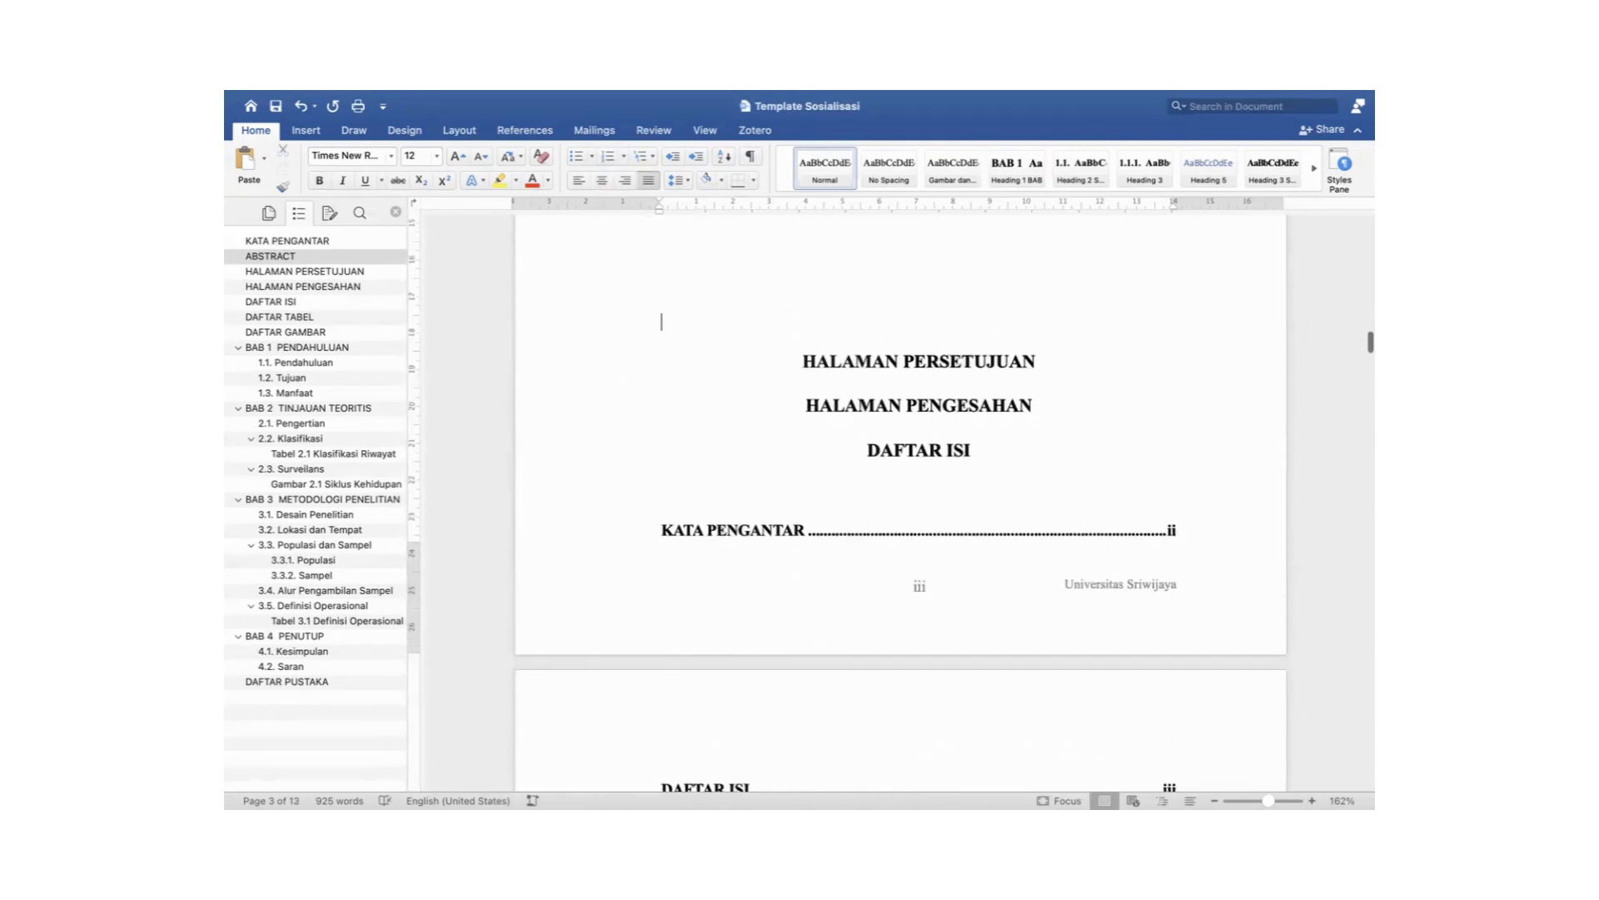
pyautogui.scroll(-3, 1107, 682)
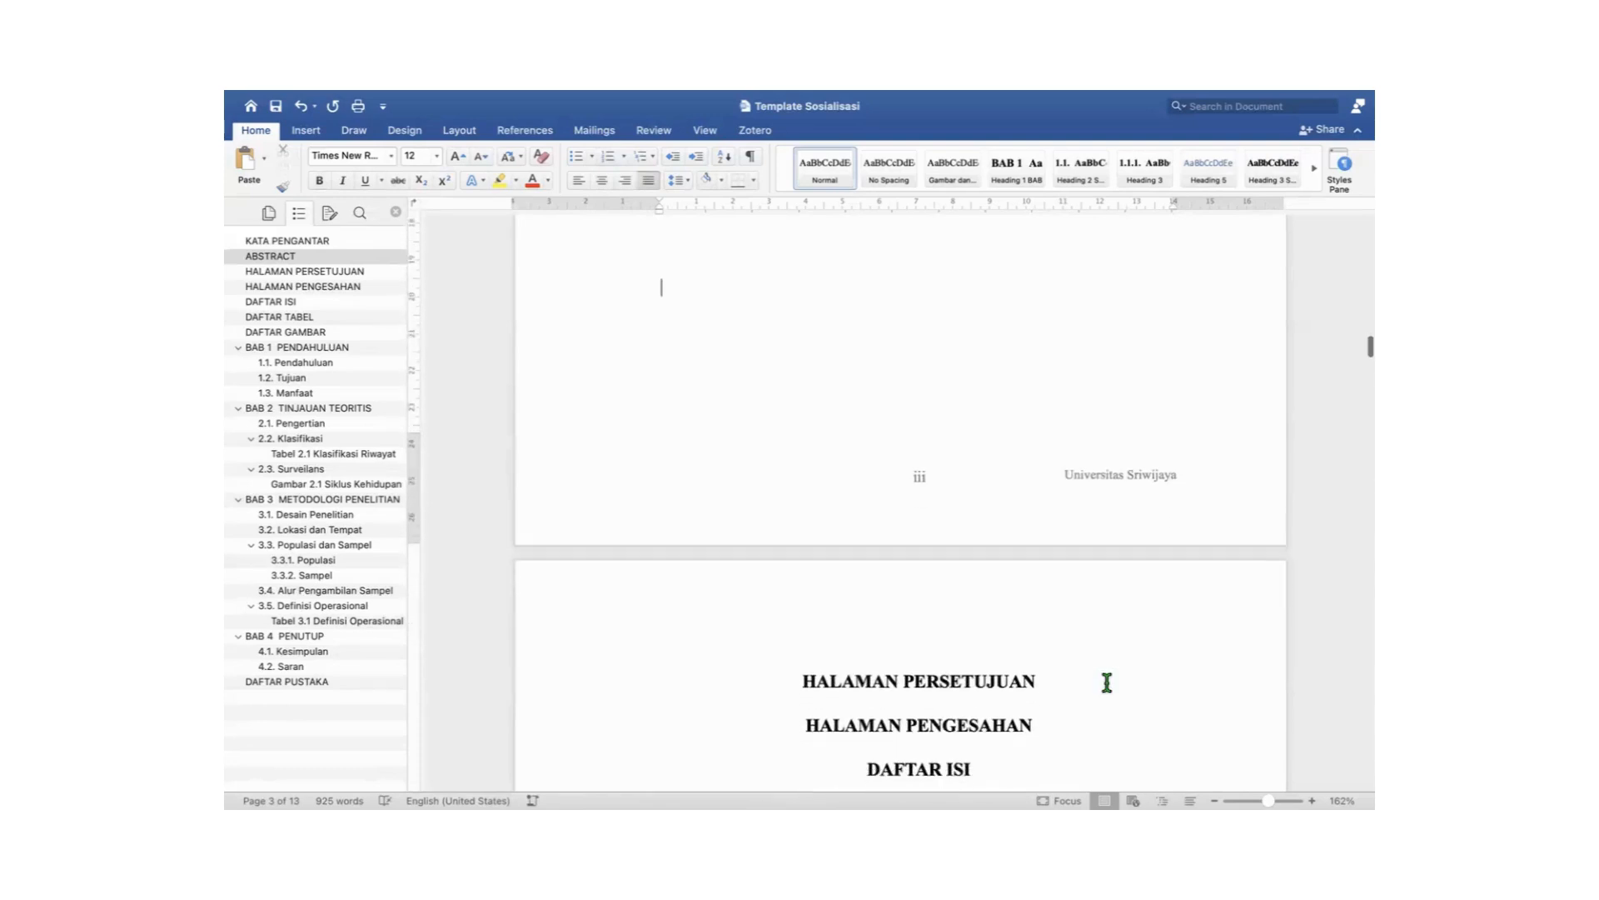
pyautogui.scroll(-4, 1107, 683)
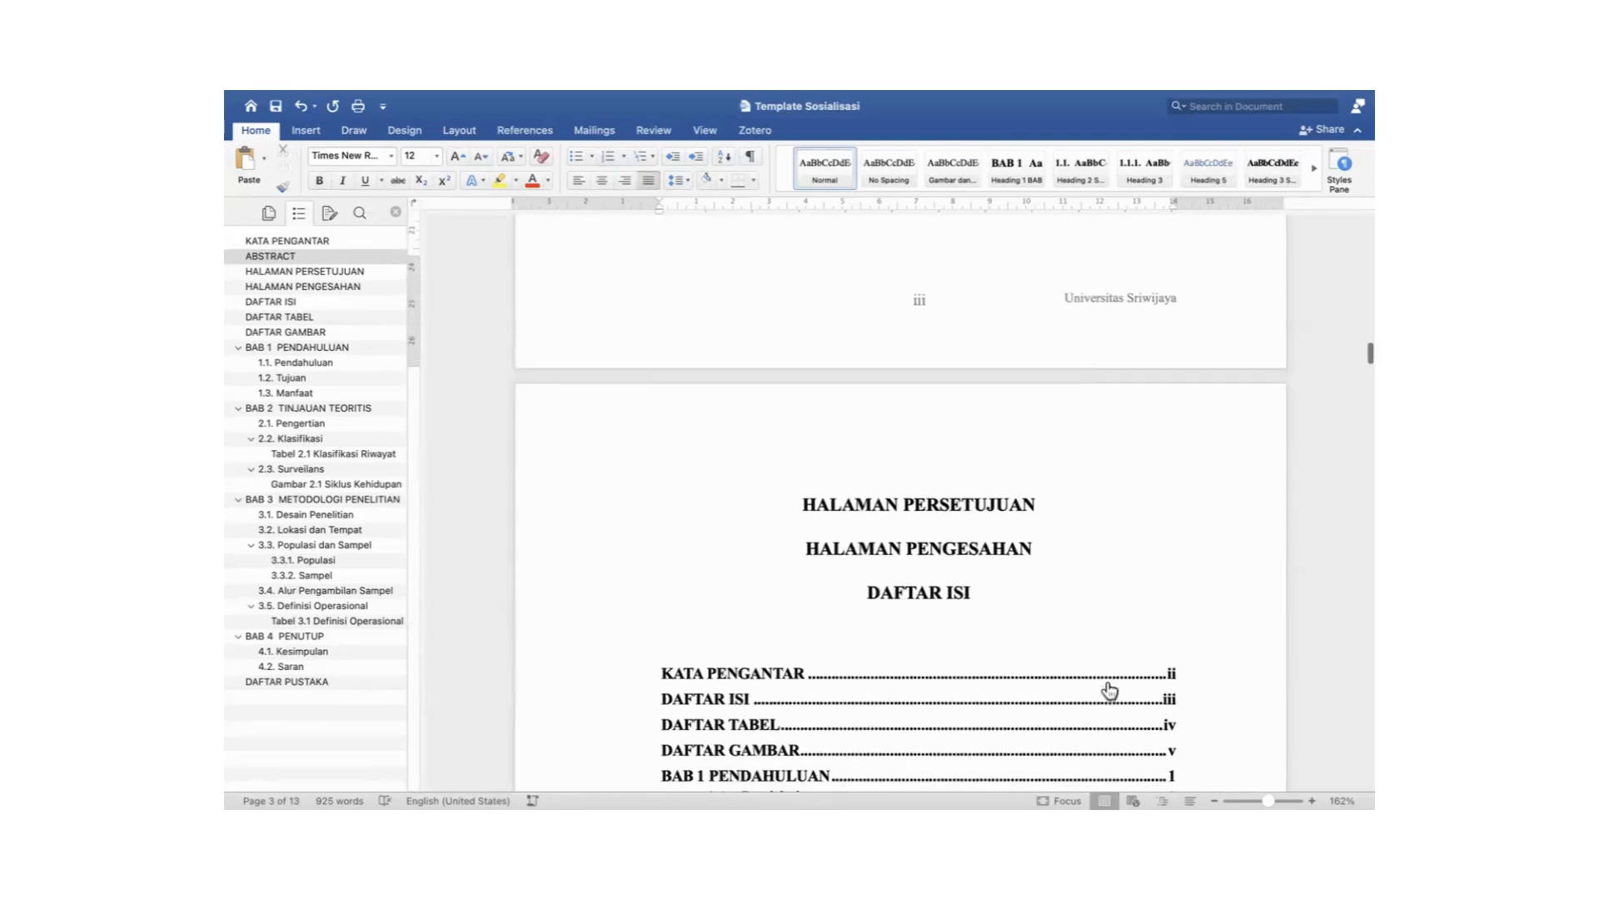
# Add blank lines below HALAMAN PERSETUJUAN and delete the surplus ones so HALAMAN PENGESAHAN begins at the top of a page.
pyautogui.click(1072, 498)
pyautogui.press('Return')
pyautogui.press('Return')
pyautogui.press('Return')
pyautogui.press('Return')
pyautogui.press('Return')
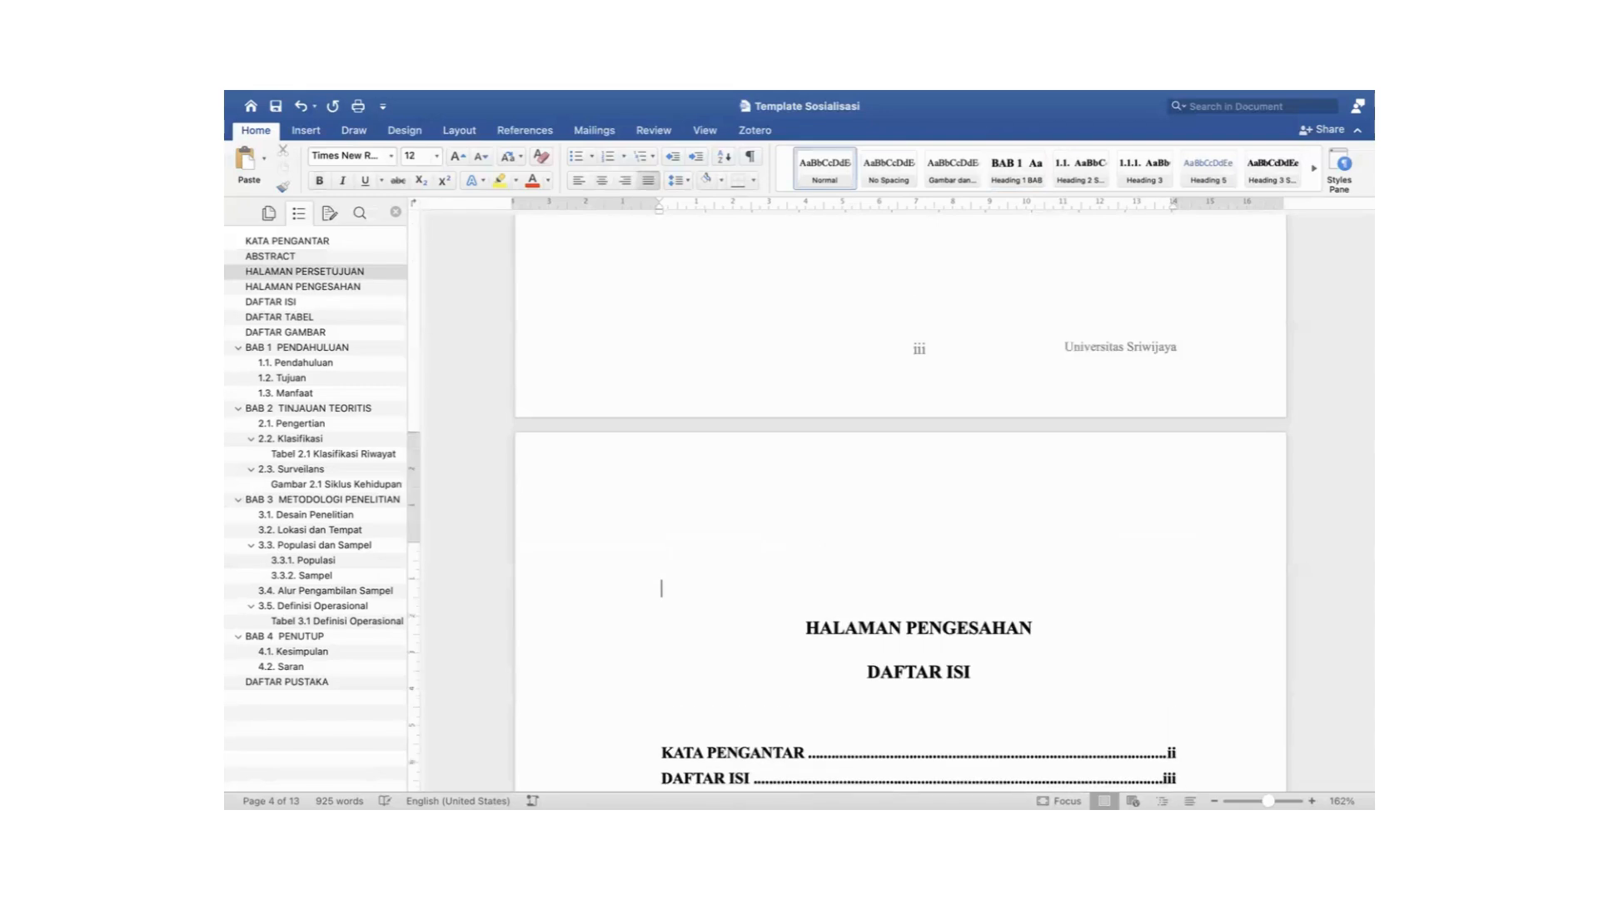
pyautogui.click(615, 589)
pyautogui.press('BackSpace')
pyautogui.click(628, 553)
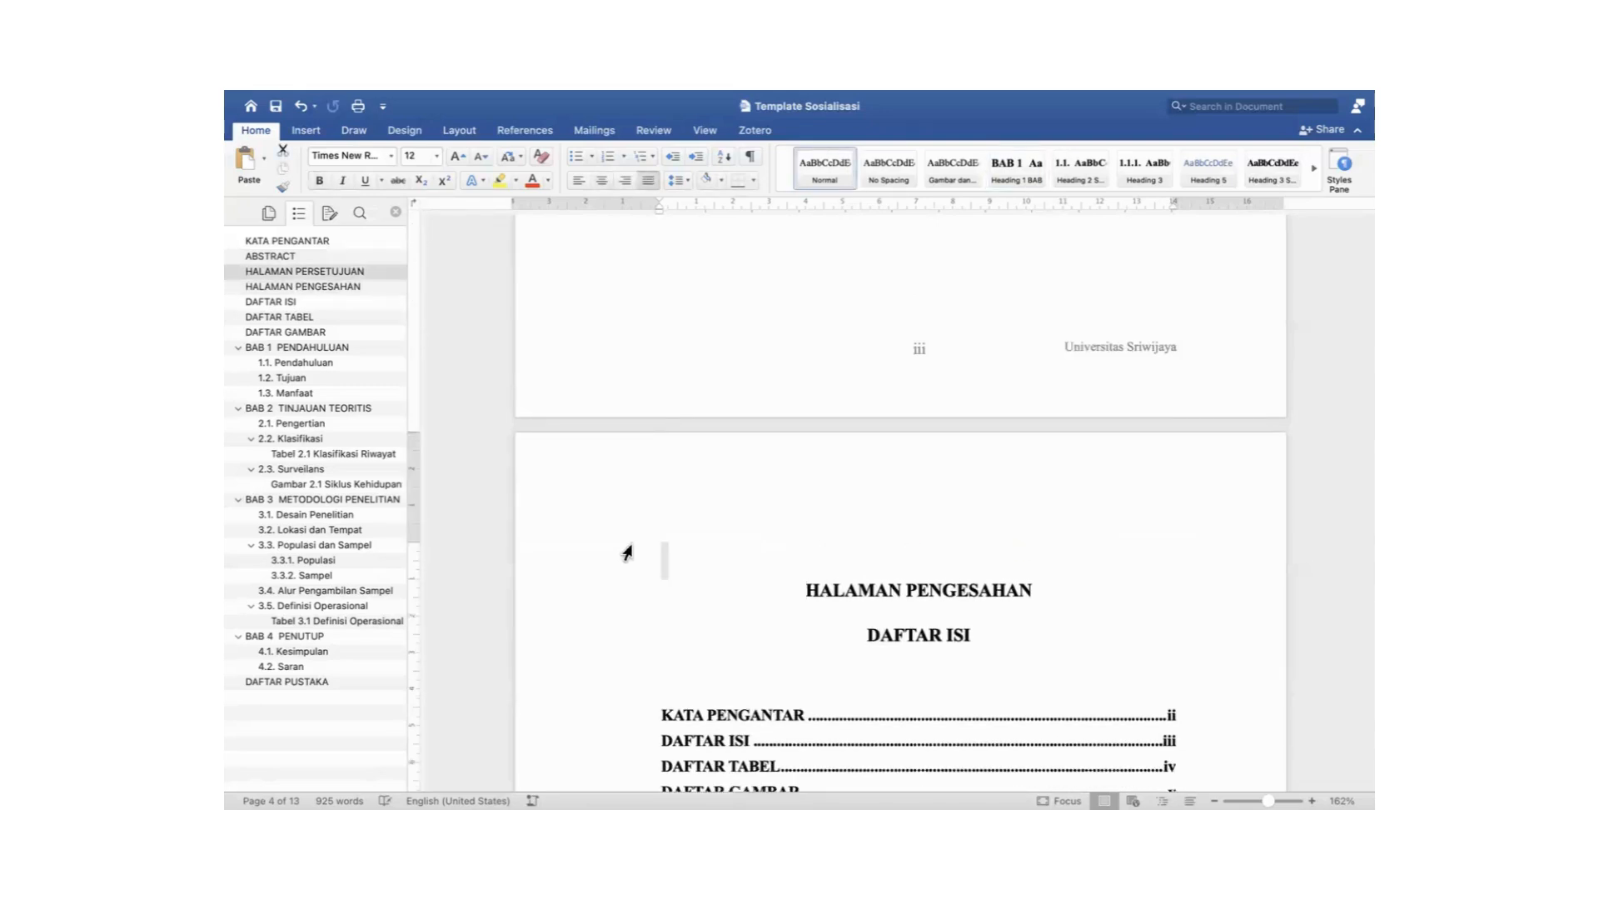
pyautogui.press('BackSpace')
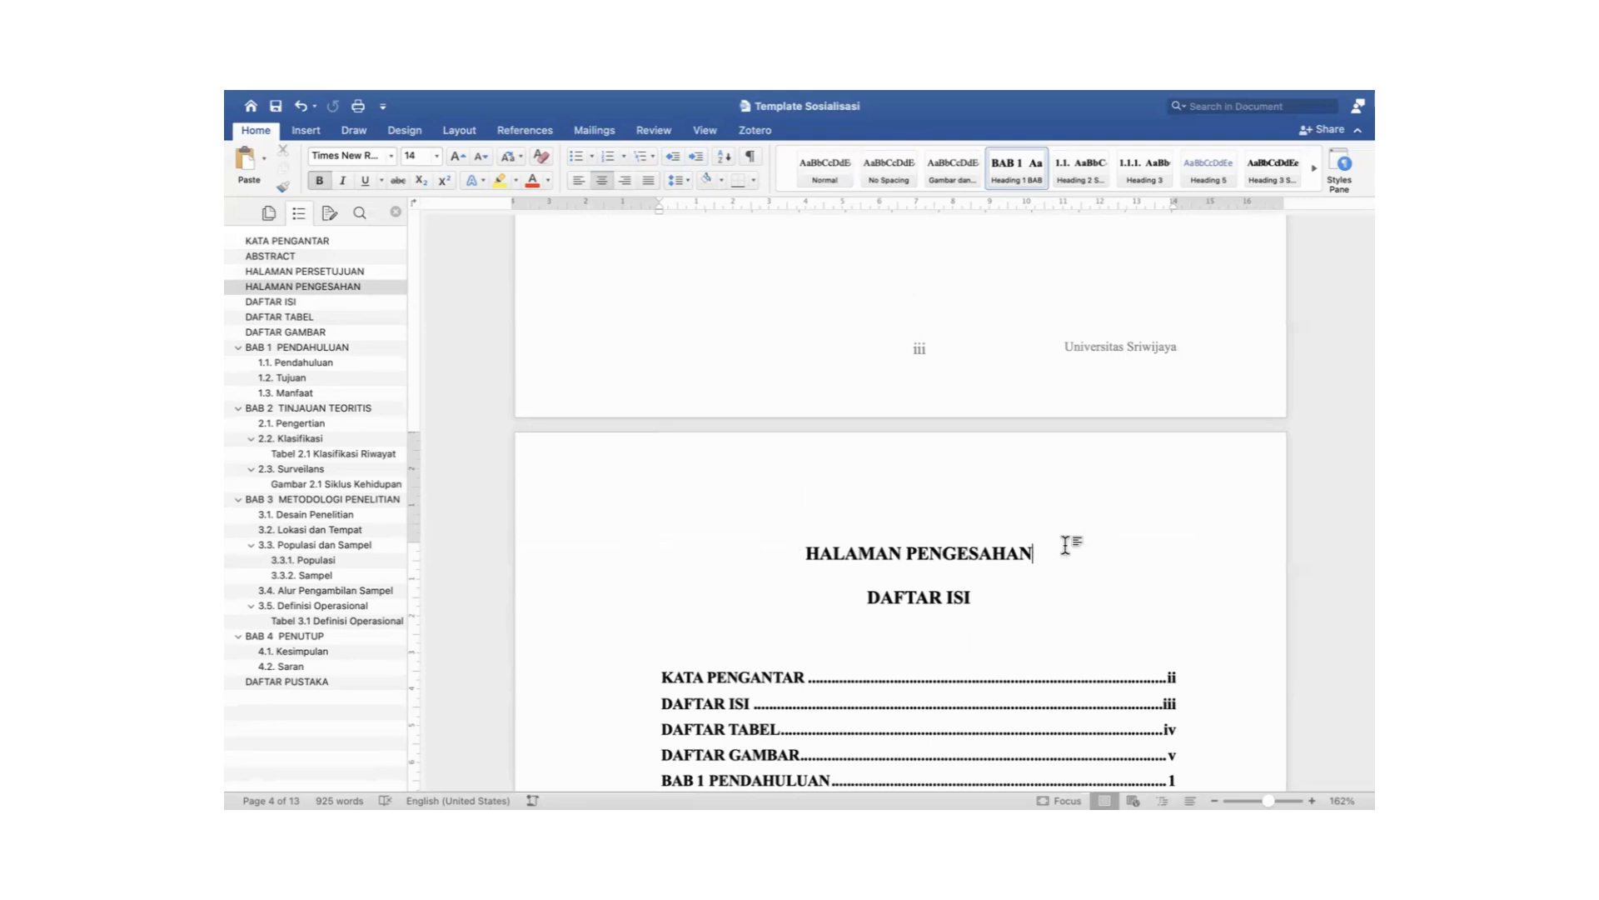
# Insert blank lines below the HALAMAN PENGESAHAN heading until DAFTAR ISI starts on a new page.
pyautogui.press('Return')
pyautogui.press('Return')
pyautogui.press('Return')
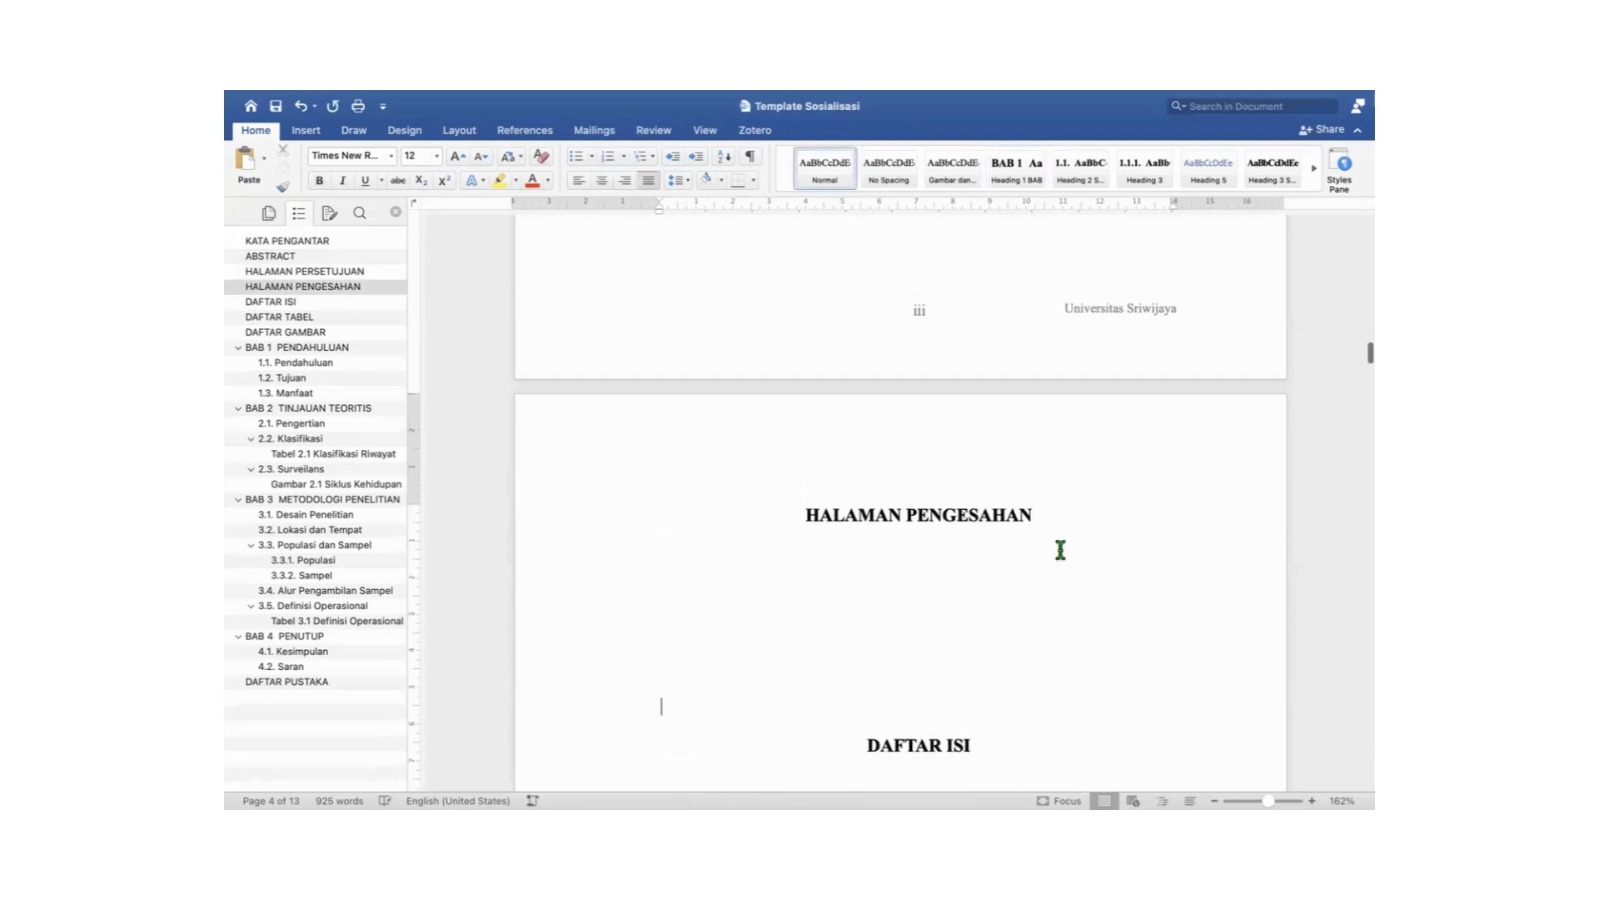
pyautogui.scroll(-4, 1051, 552)
pyautogui.click(868, 639)
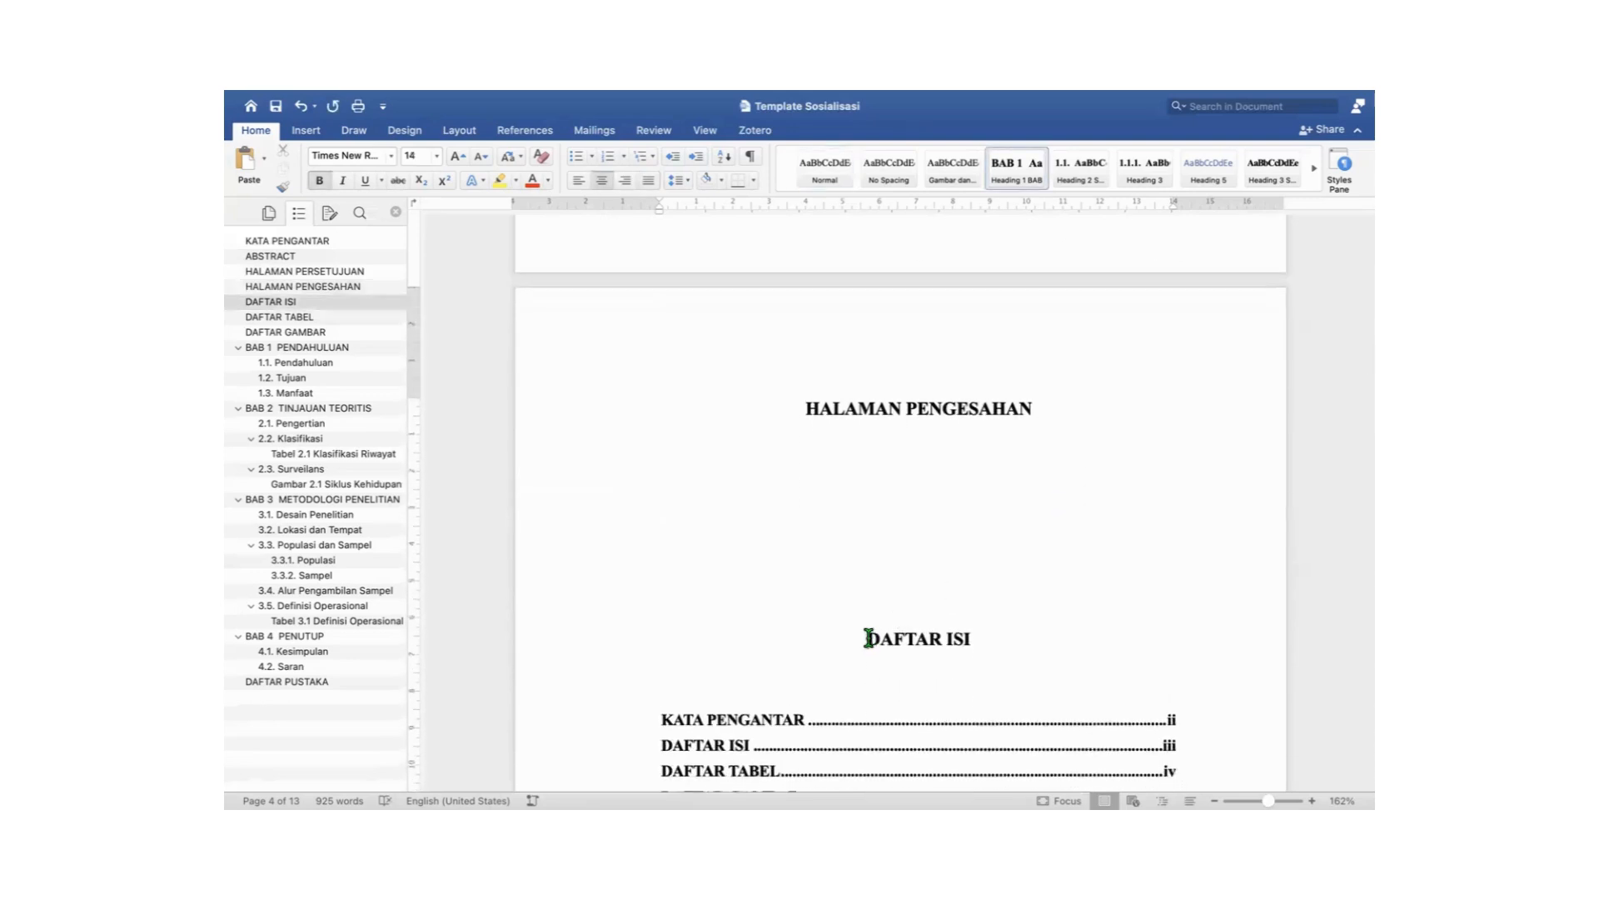
pyautogui.click(913, 567)
pyautogui.press('Return')
pyautogui.press('Return')
pyautogui.press('Return')
pyautogui.press('Return')
pyautogui.scroll(-8, 914, 566)
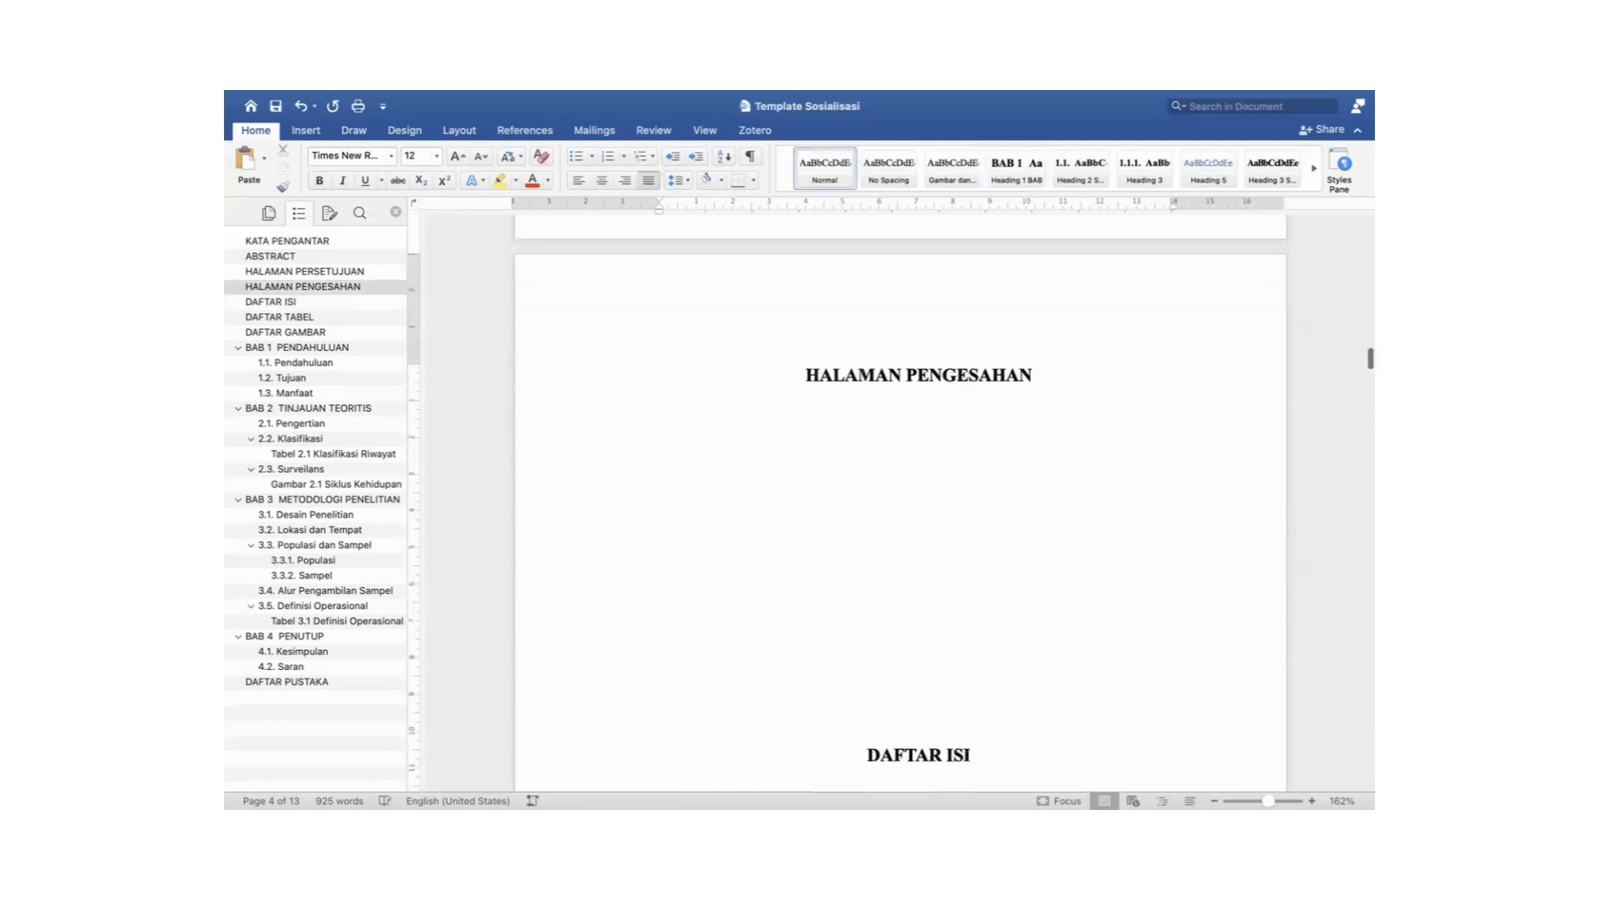
pyautogui.press('Return')
pyautogui.press('Return')
pyautogui.press('Return')
pyautogui.press('Return')
pyautogui.scroll(-8, 914, 566)
pyautogui.scroll(-5, 914, 566)
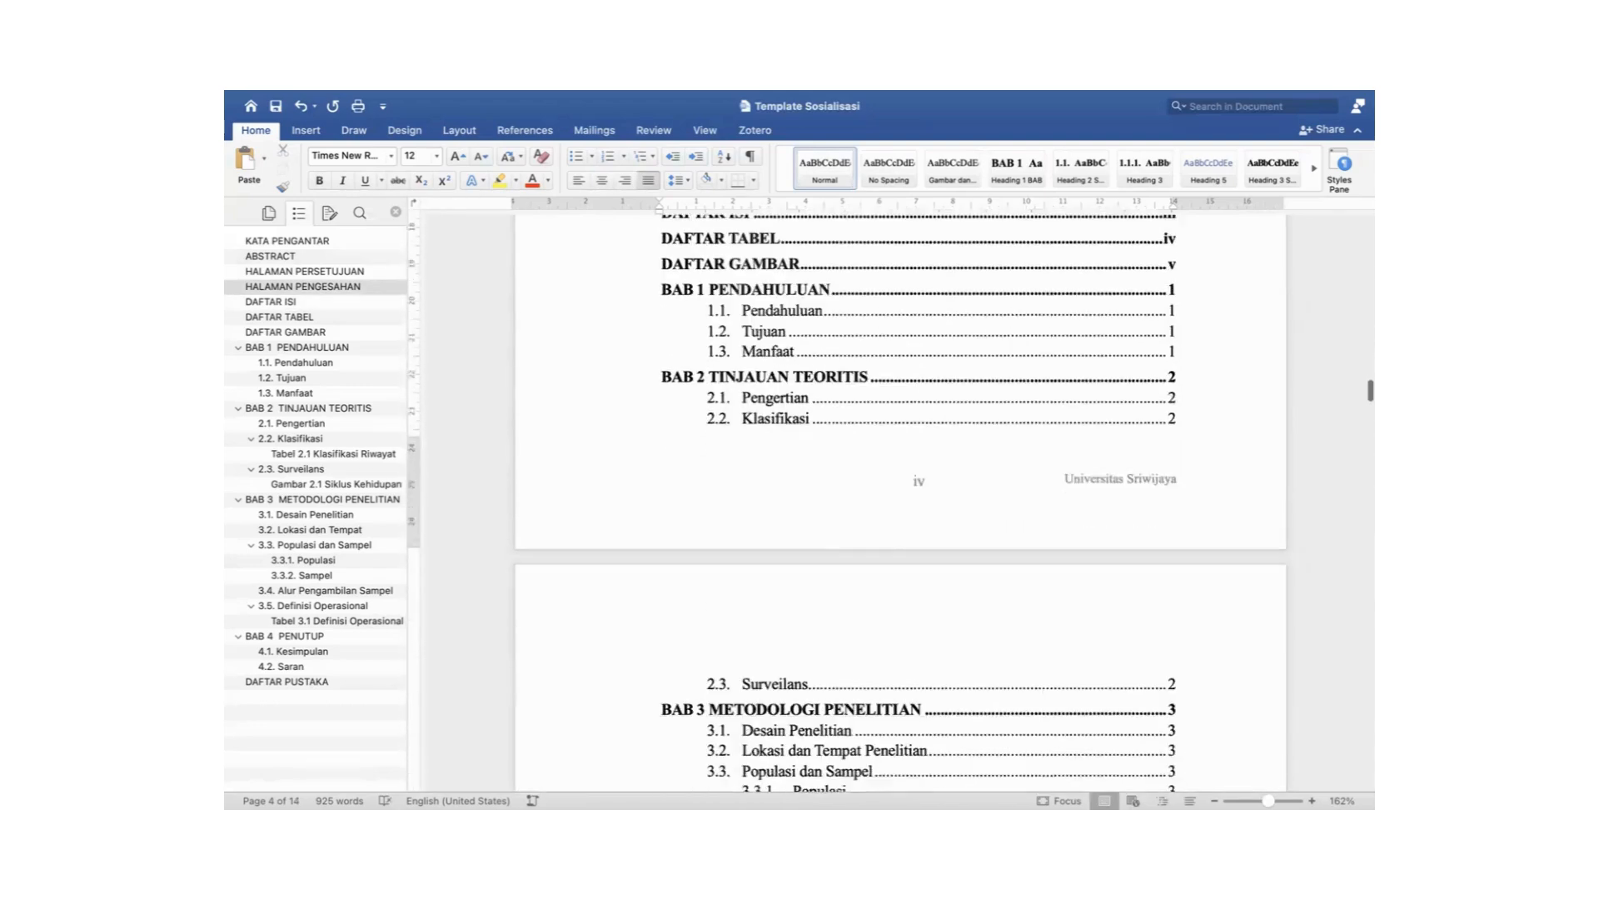
pyautogui.press('Return')
pyautogui.press('Return')
pyautogui.press('Return')
pyautogui.press('Return')
pyautogui.press('Return')
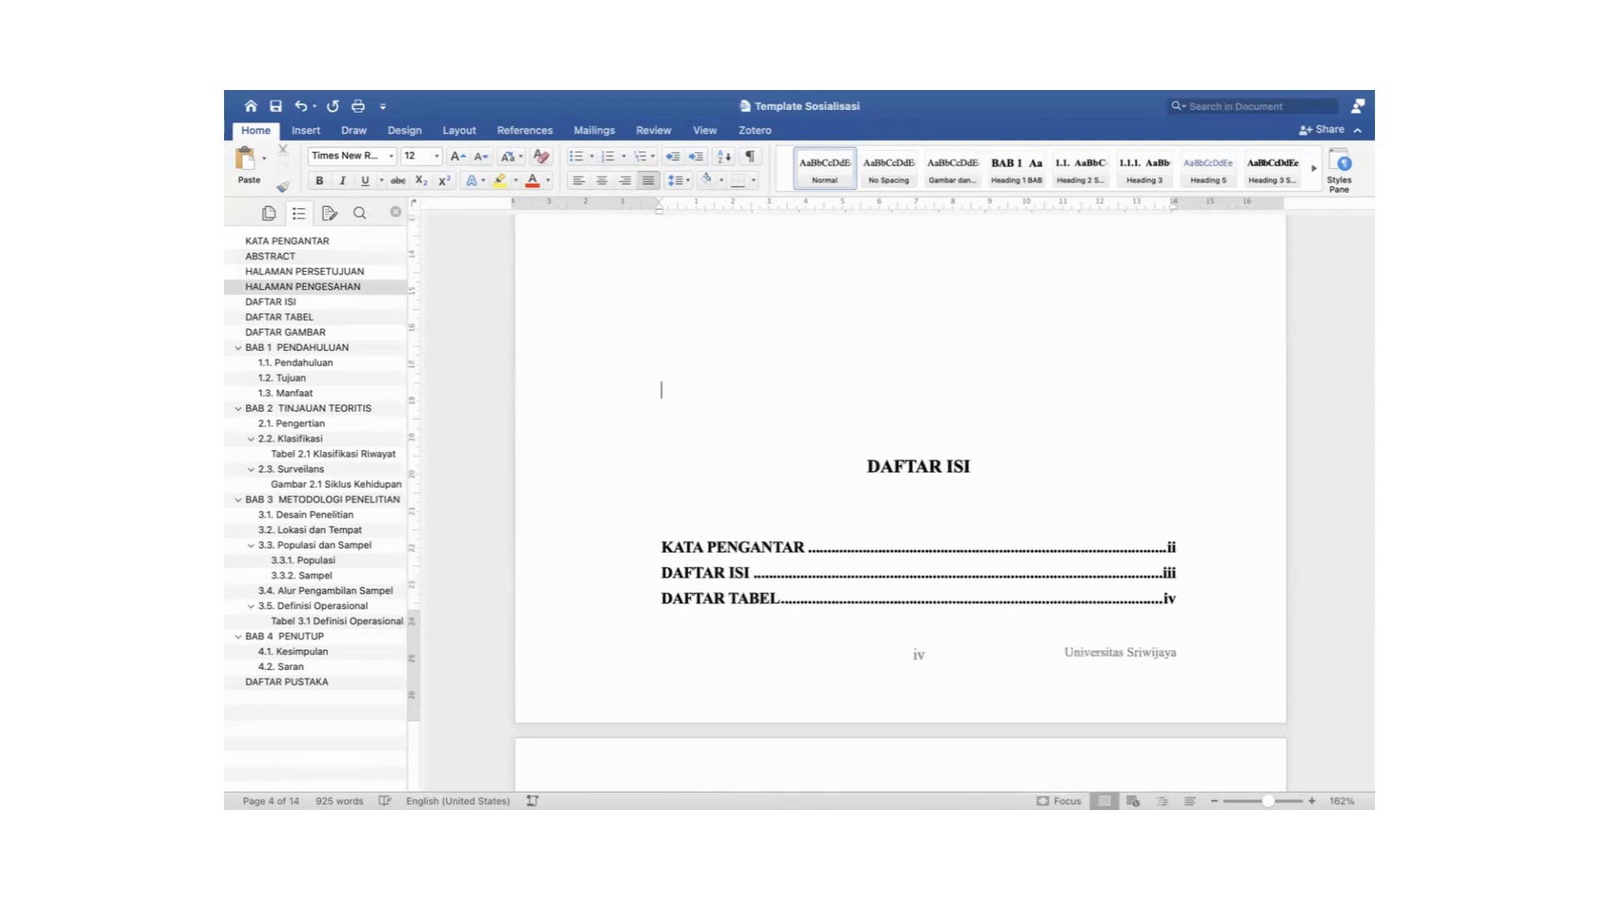
pyautogui.click(875, 453)
pyautogui.click(885, 429)
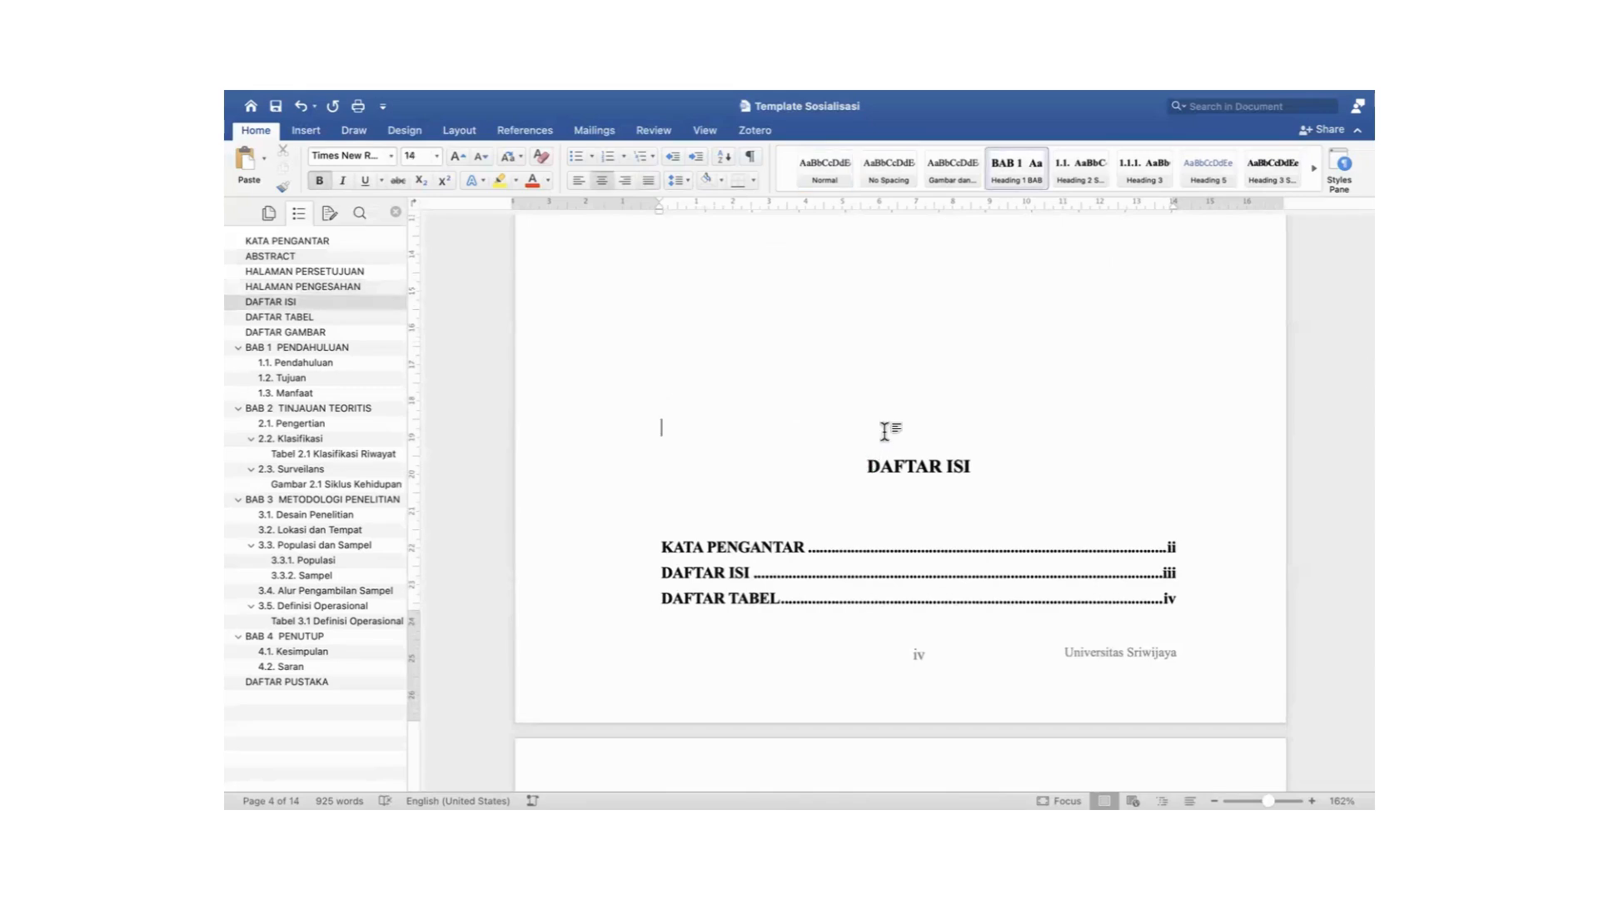
pyautogui.press('Return')
pyautogui.press('Return')
pyautogui.press('Return')
pyautogui.scroll(-5, 900, 500)
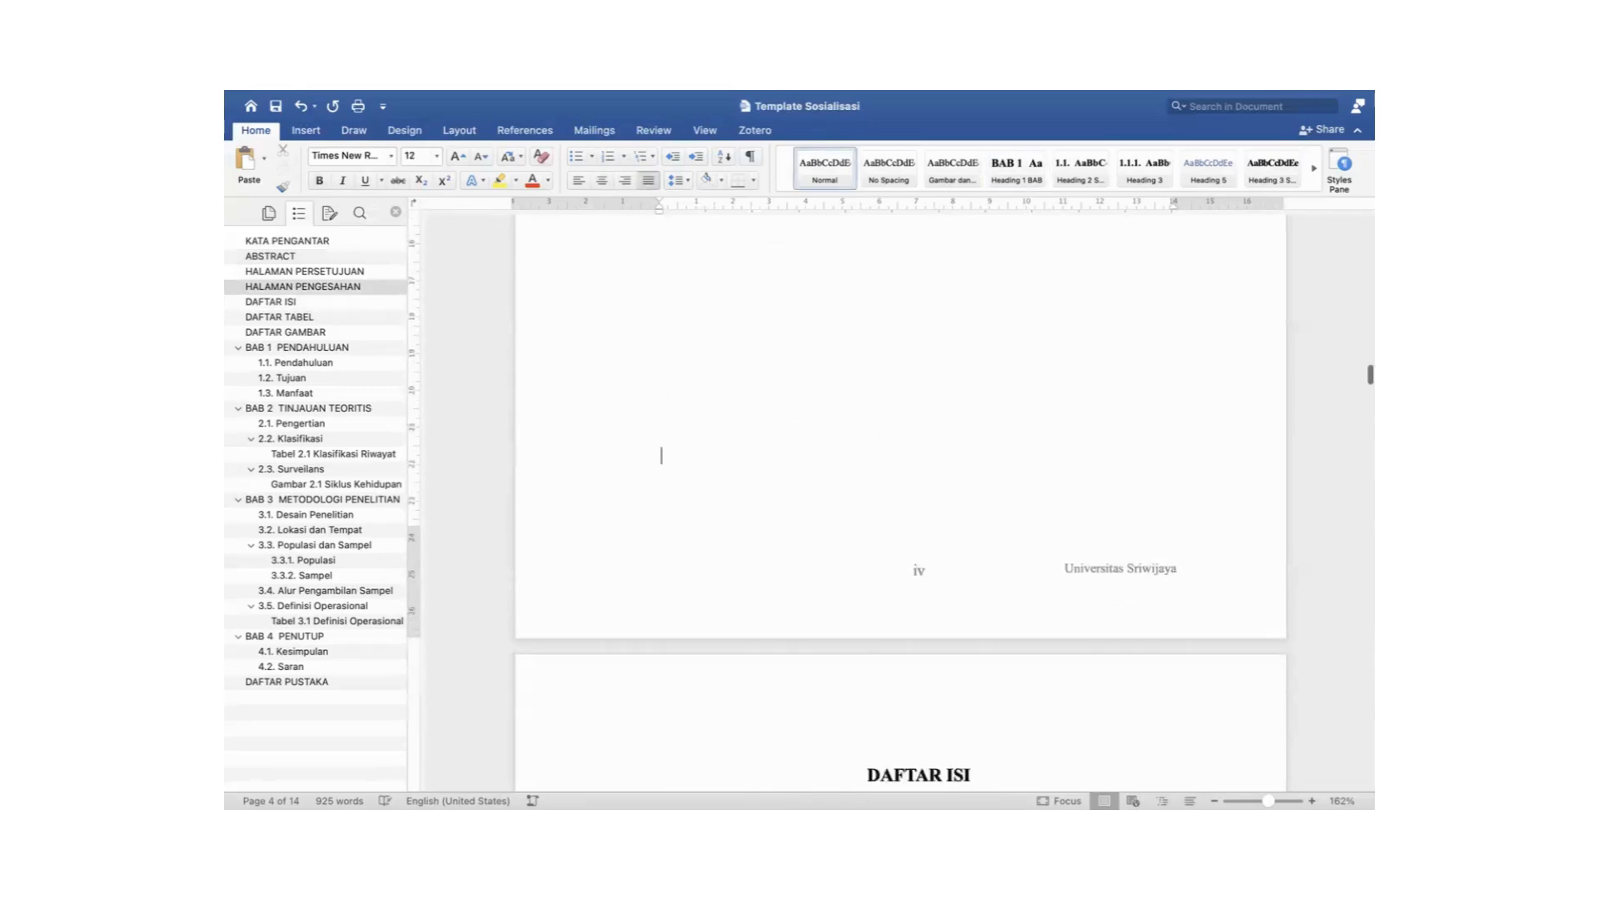
pyautogui.scroll(8, 900, 500)
pyautogui.scroll(10, 945, 309)
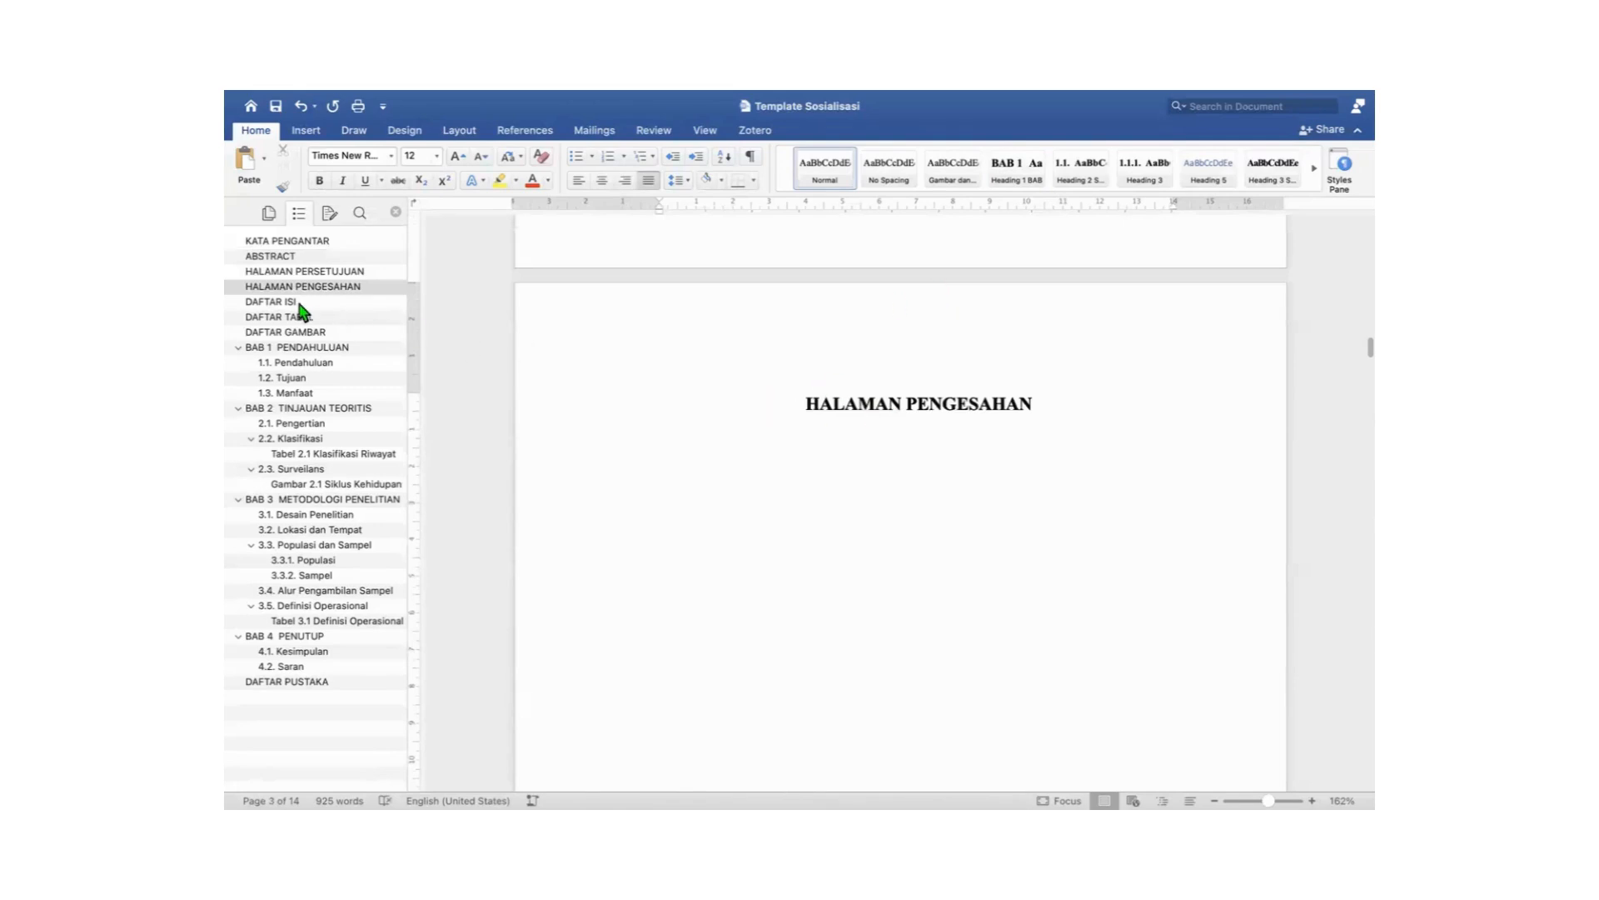
# Update the entire table of contents under DAFTAR ISI.
pyautogui.click(271, 301)
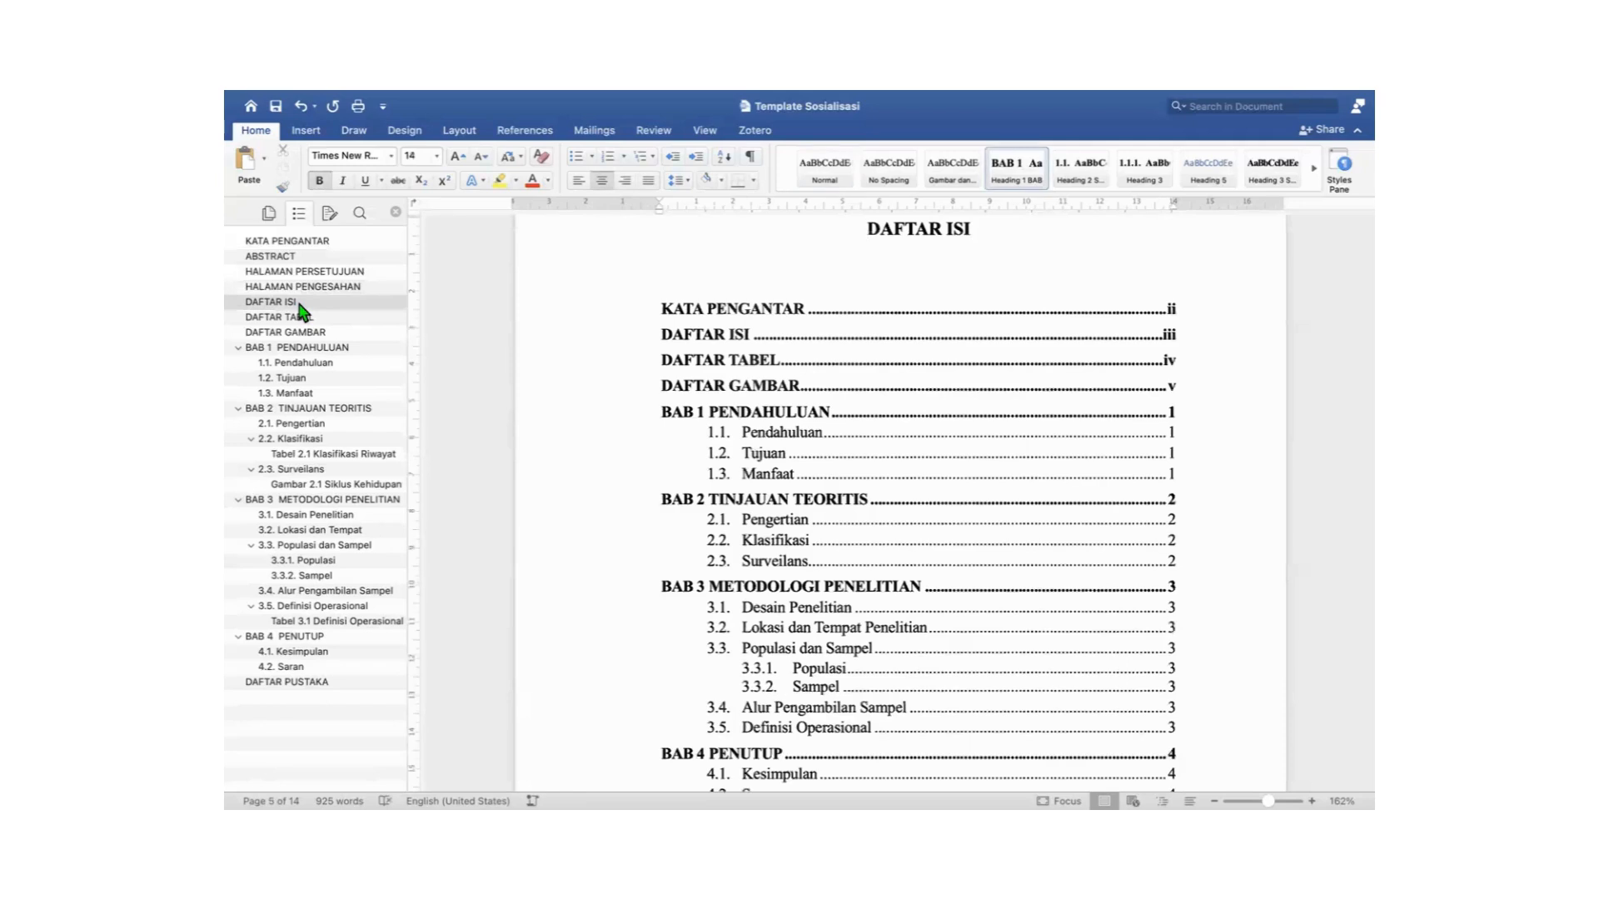
pyautogui.rightClick(697, 343)
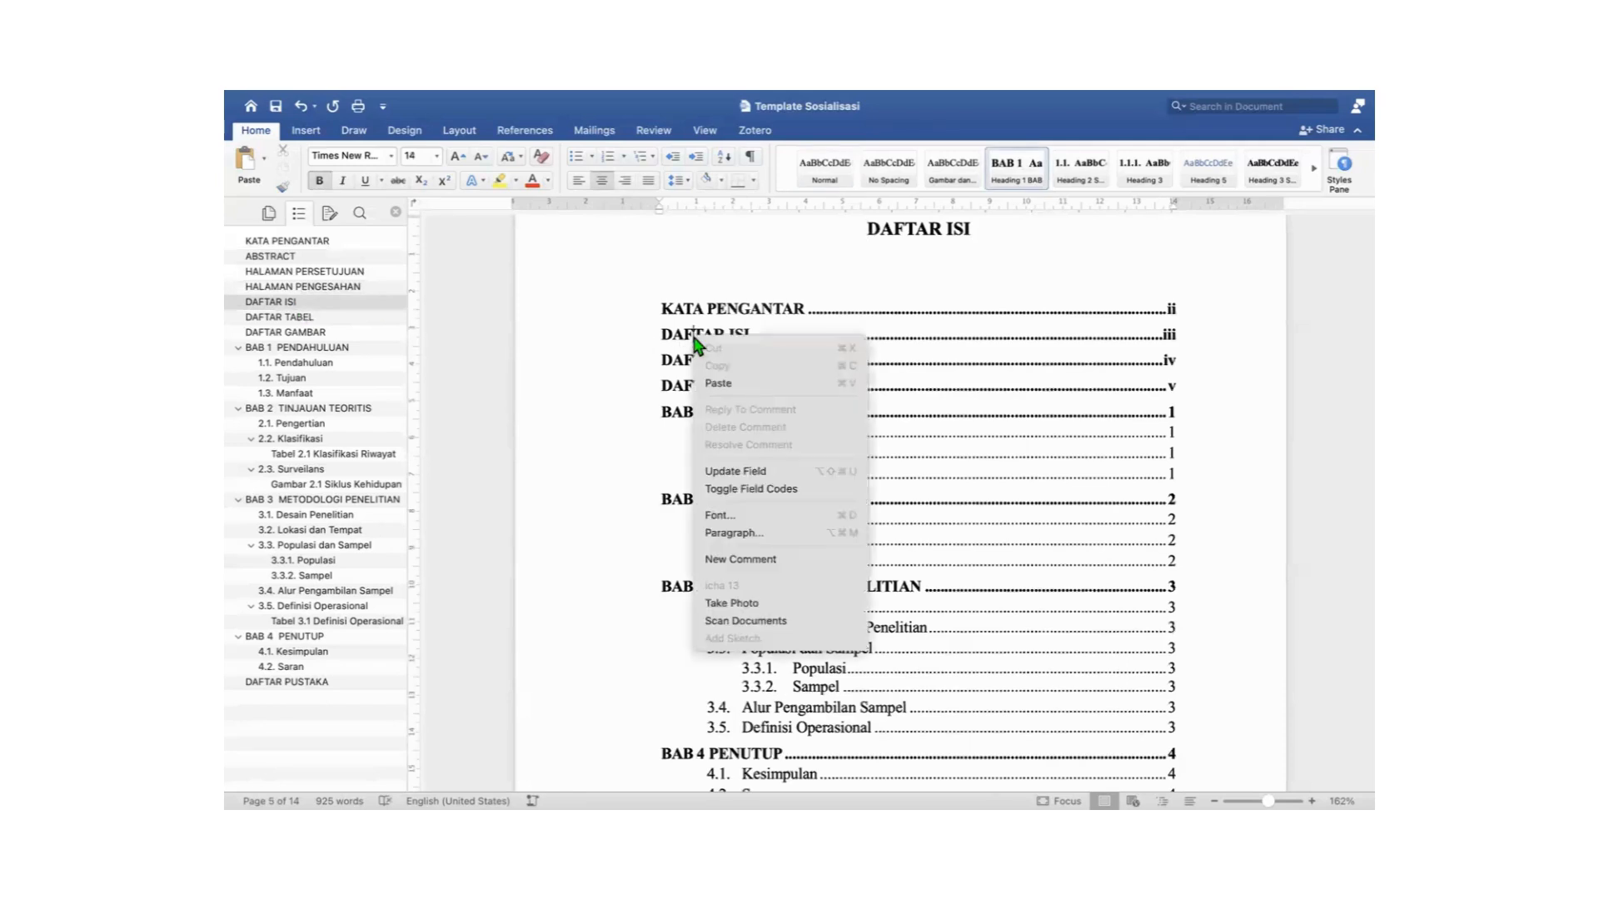
pyautogui.click(714, 471)
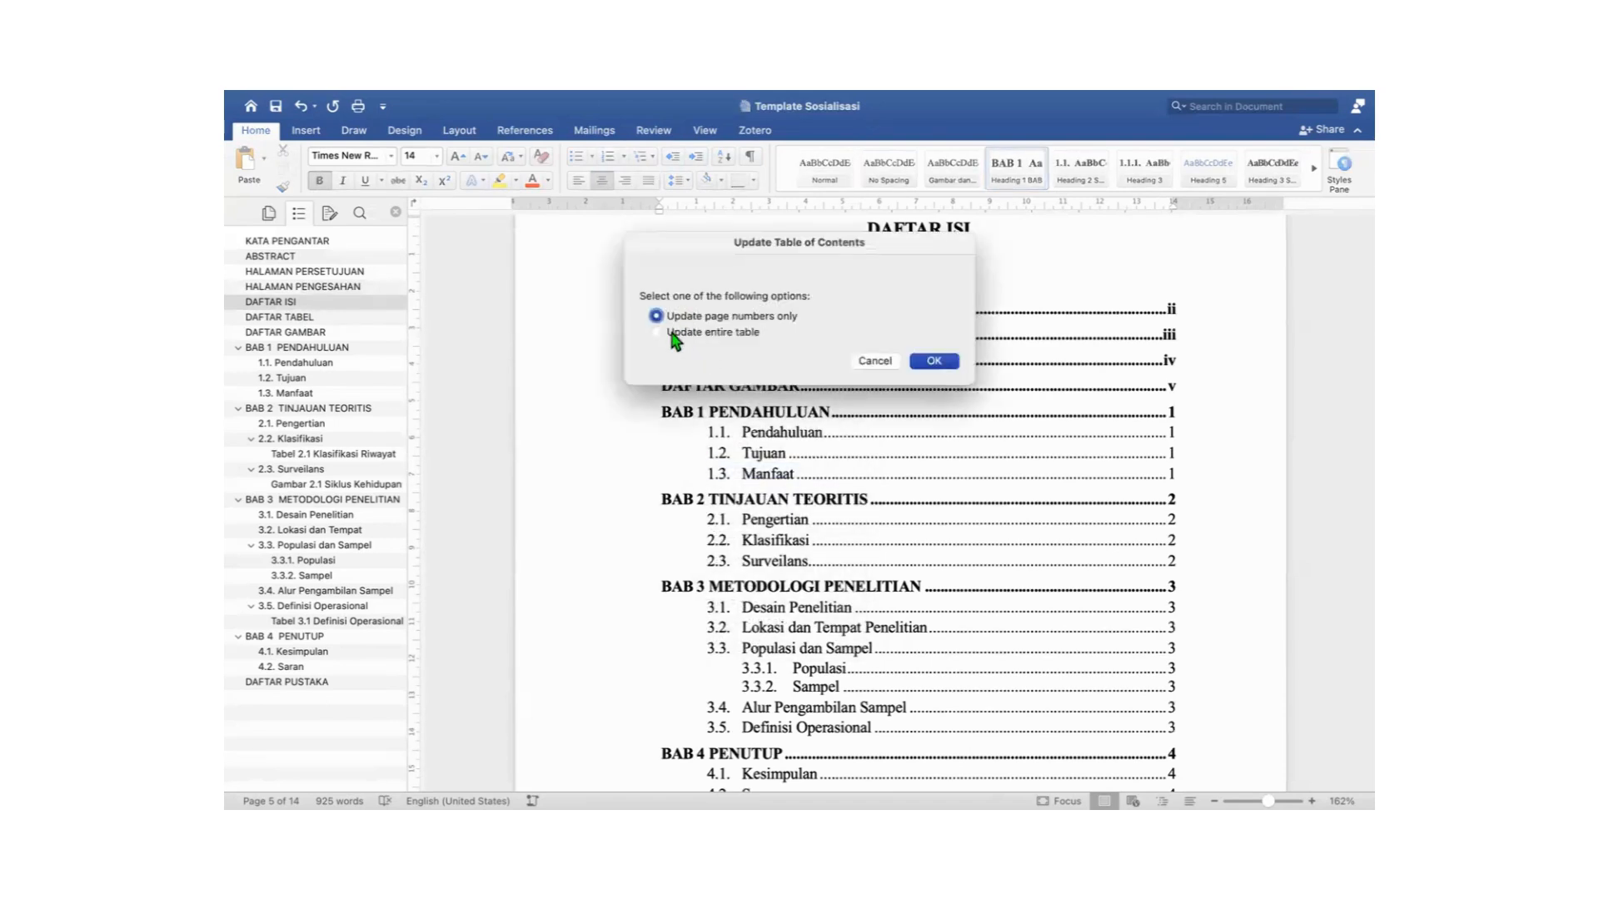
pyautogui.click(676, 335)
pyautogui.click(934, 362)
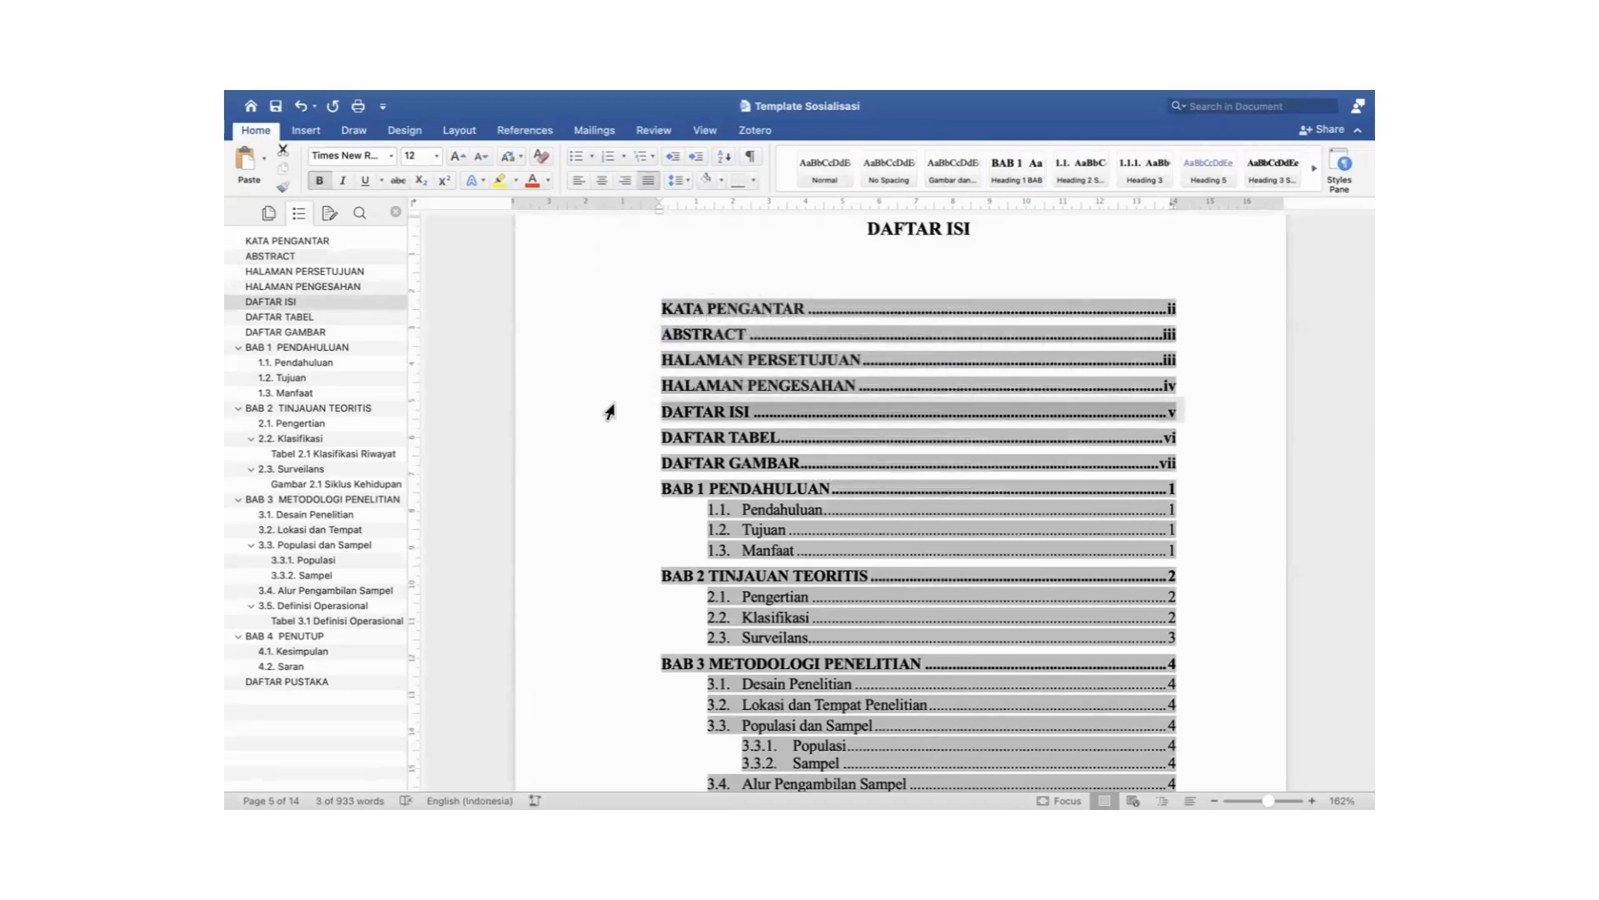
pyautogui.click(329, 275)
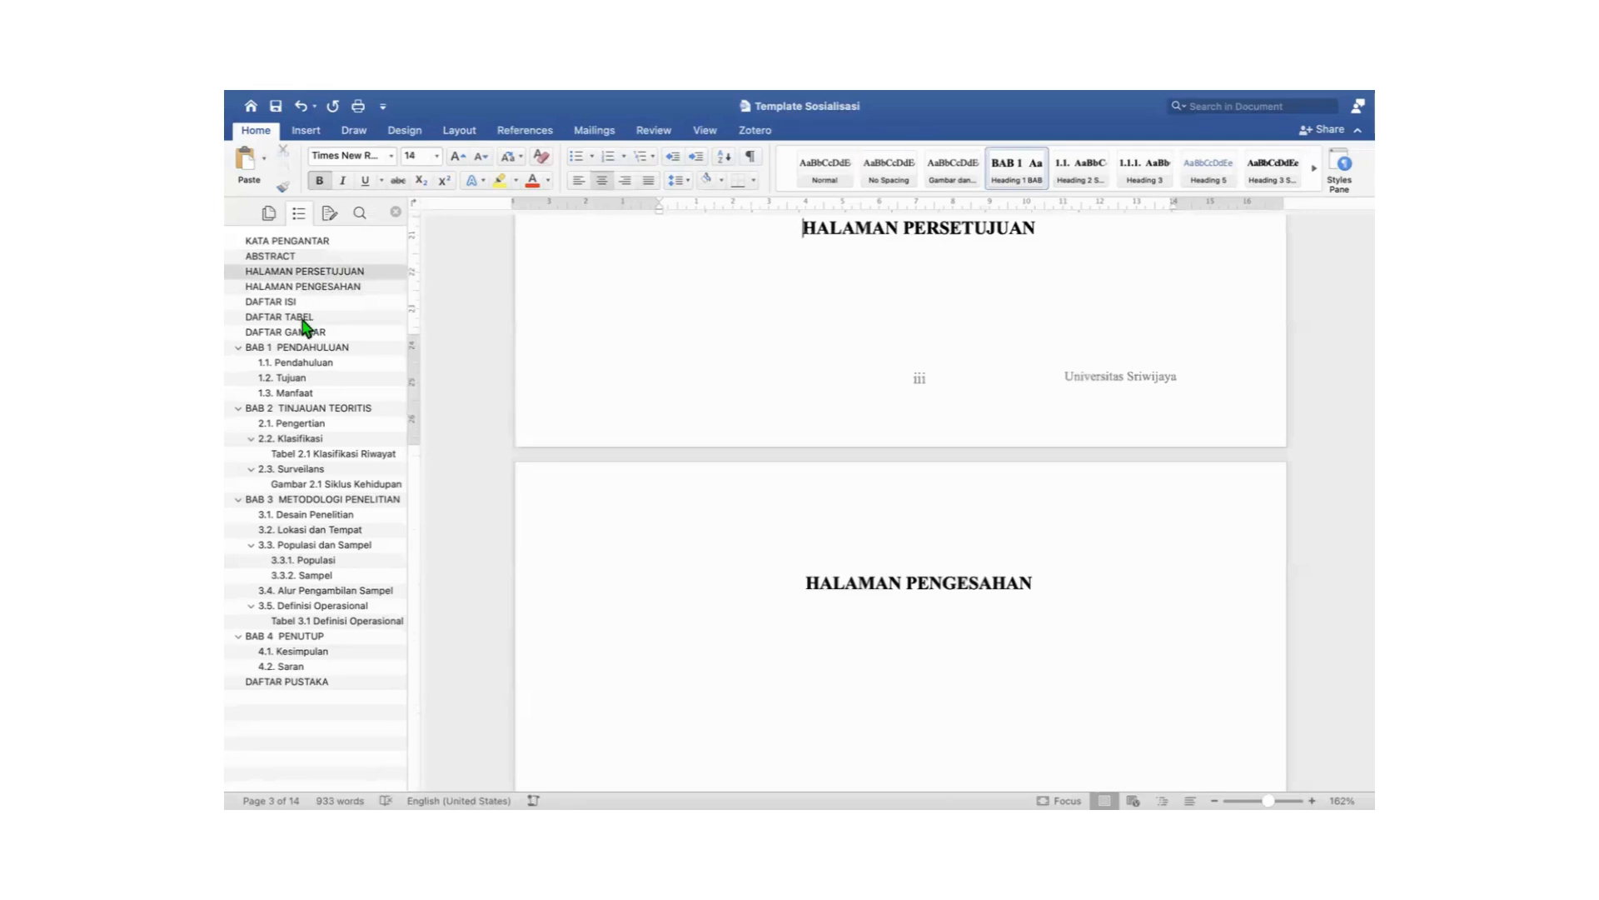
pyautogui.scroll(6, 656, 302)
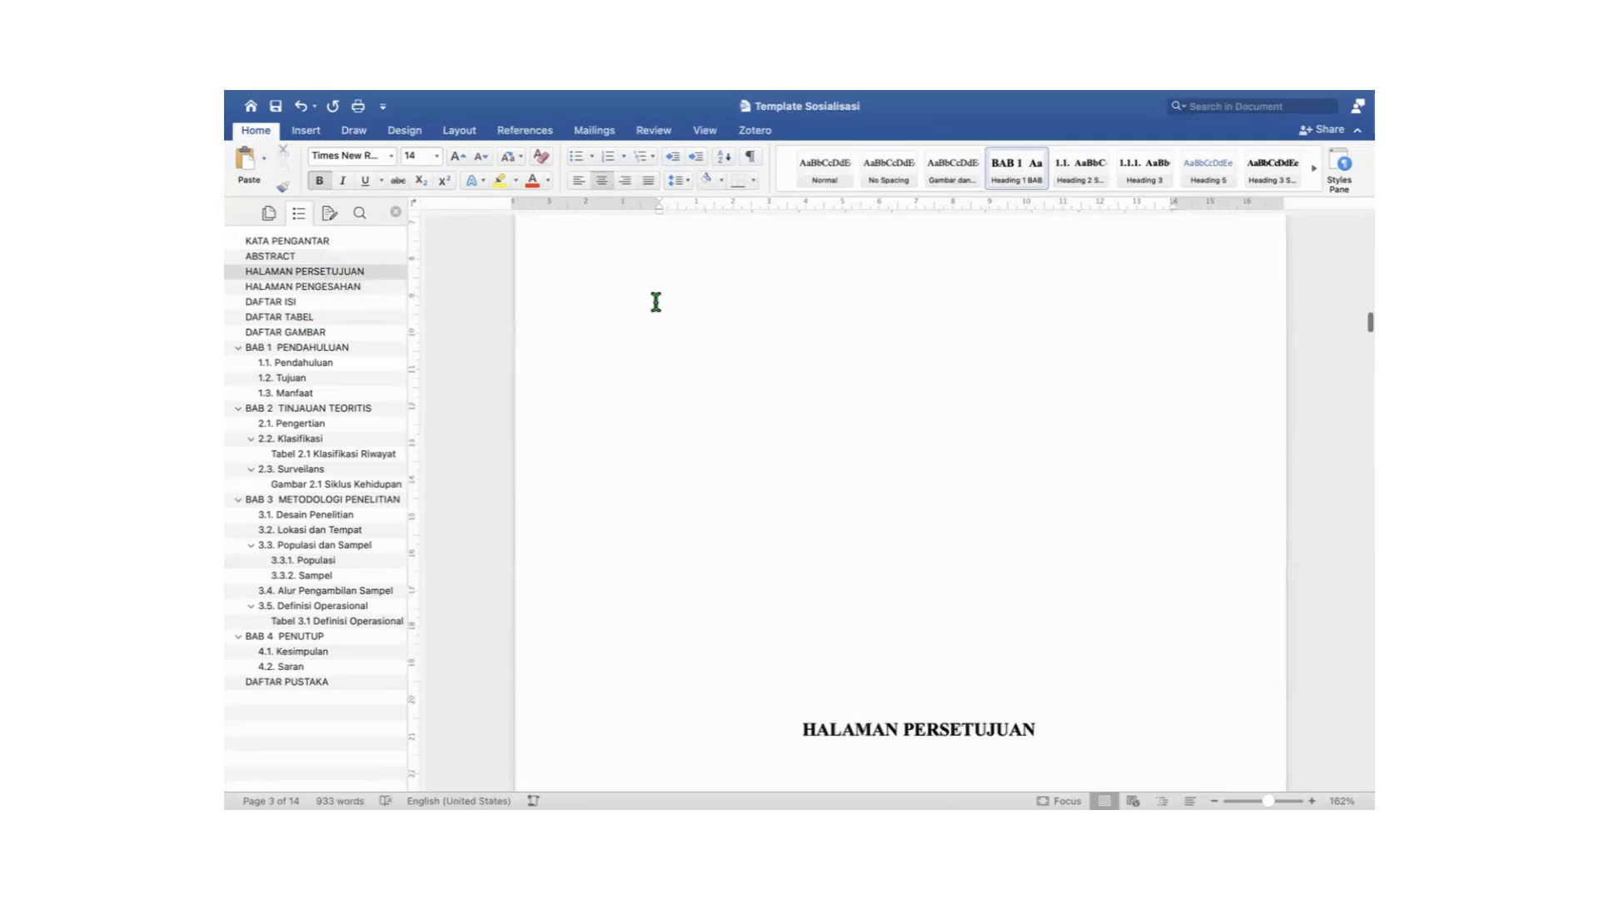
pyautogui.scroll(8, 657, 302)
pyautogui.scroll(-10, 657, 301)
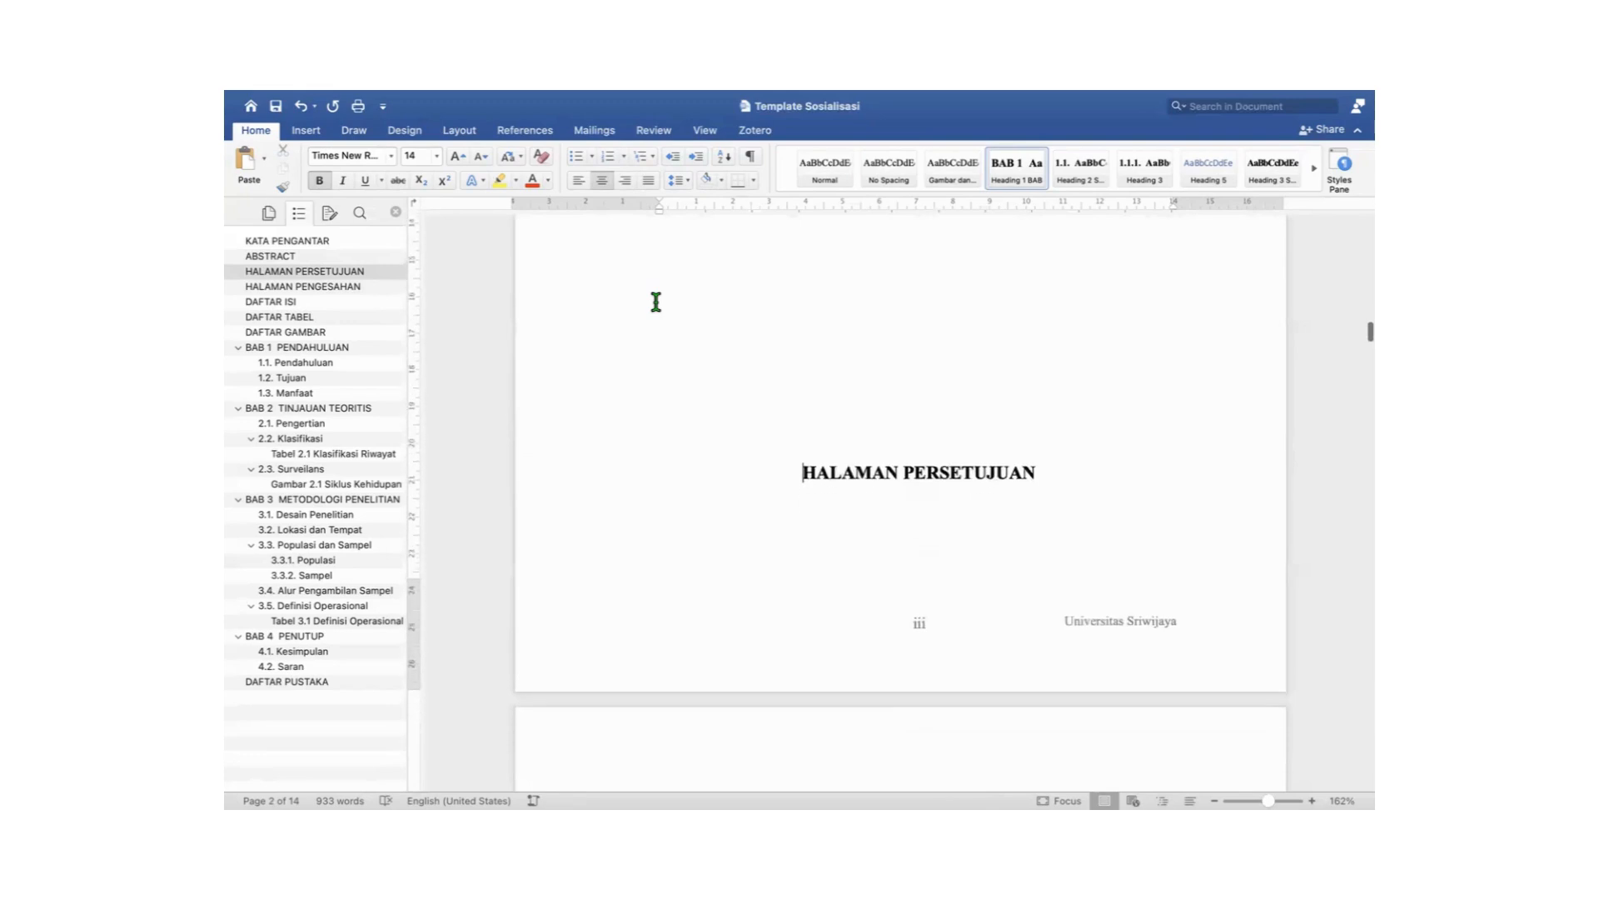
pyautogui.press('Return')
pyautogui.press('Return')
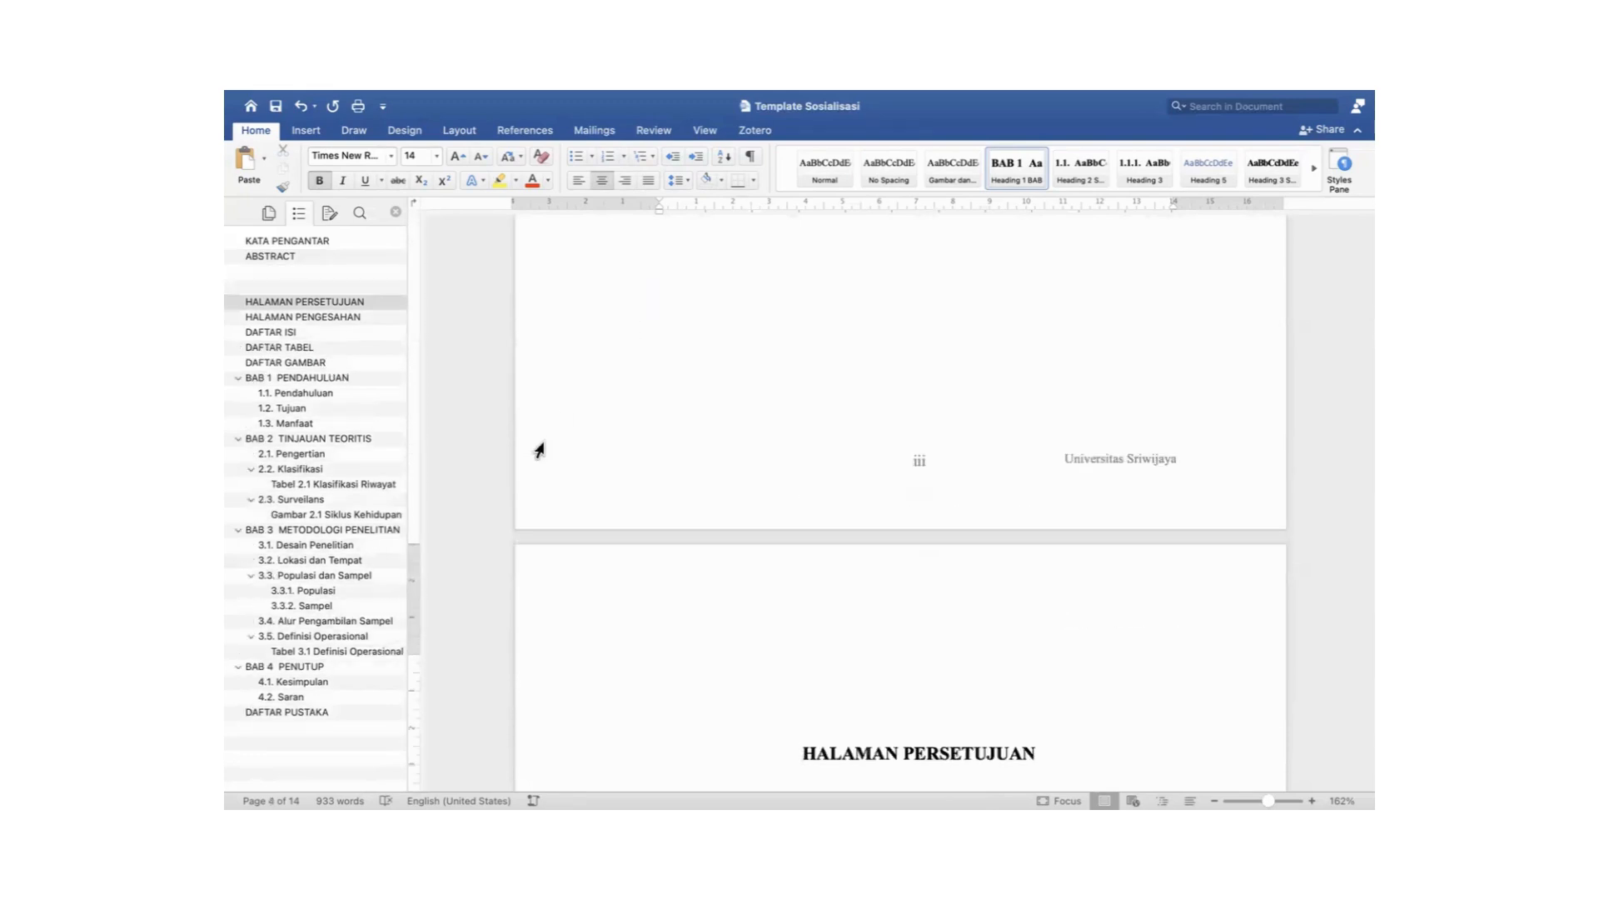
pyautogui.click(302, 107)
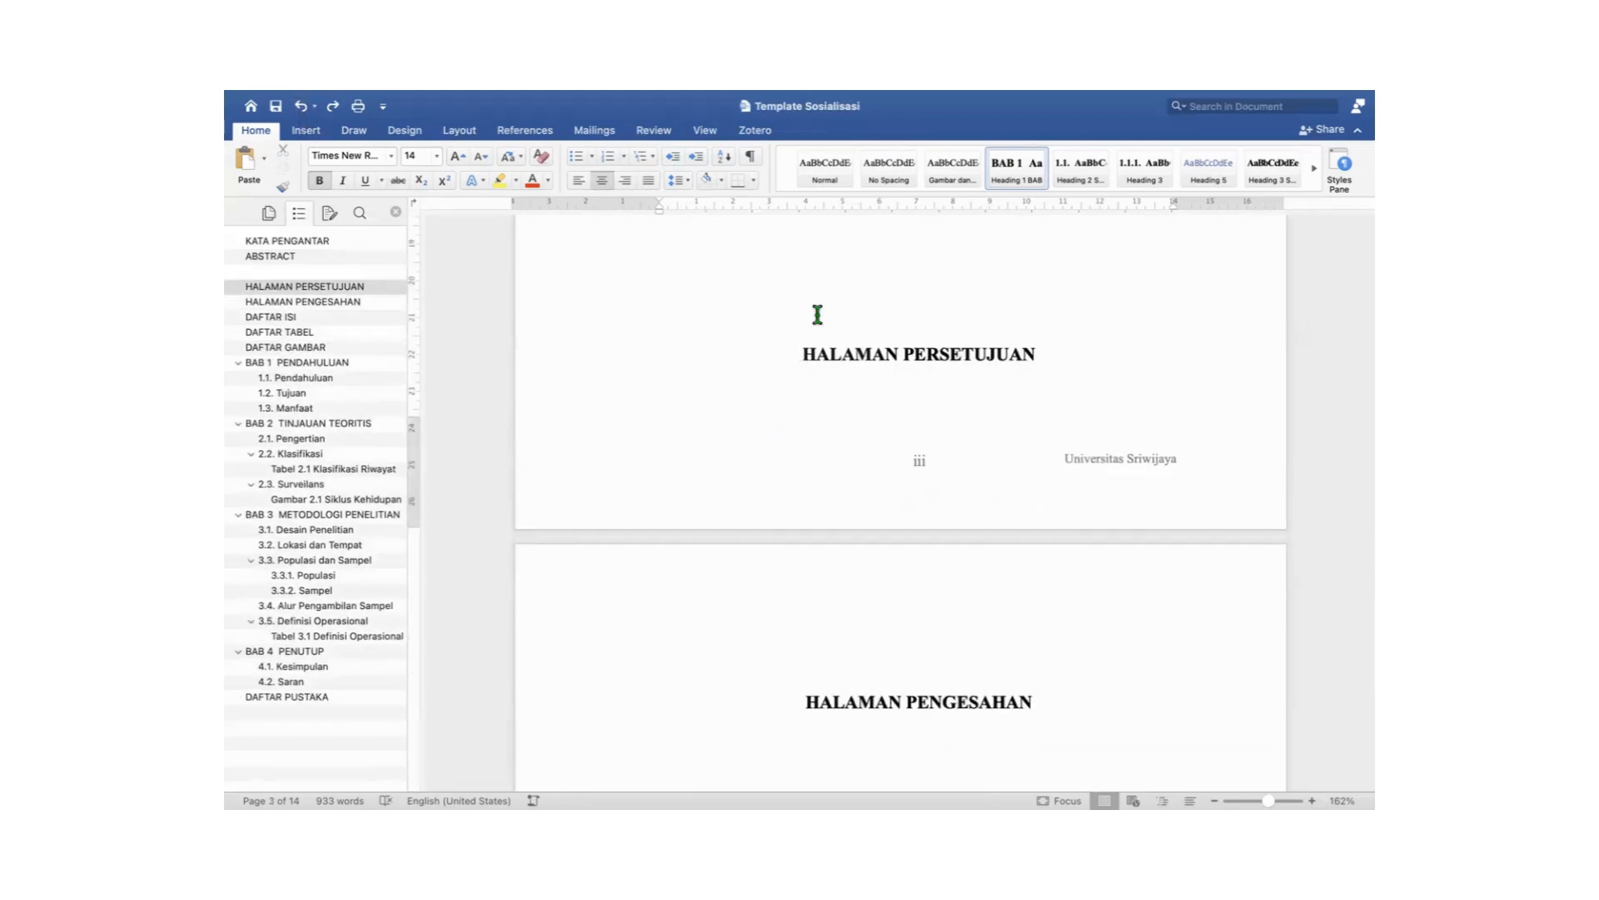
pyautogui.press('Return')
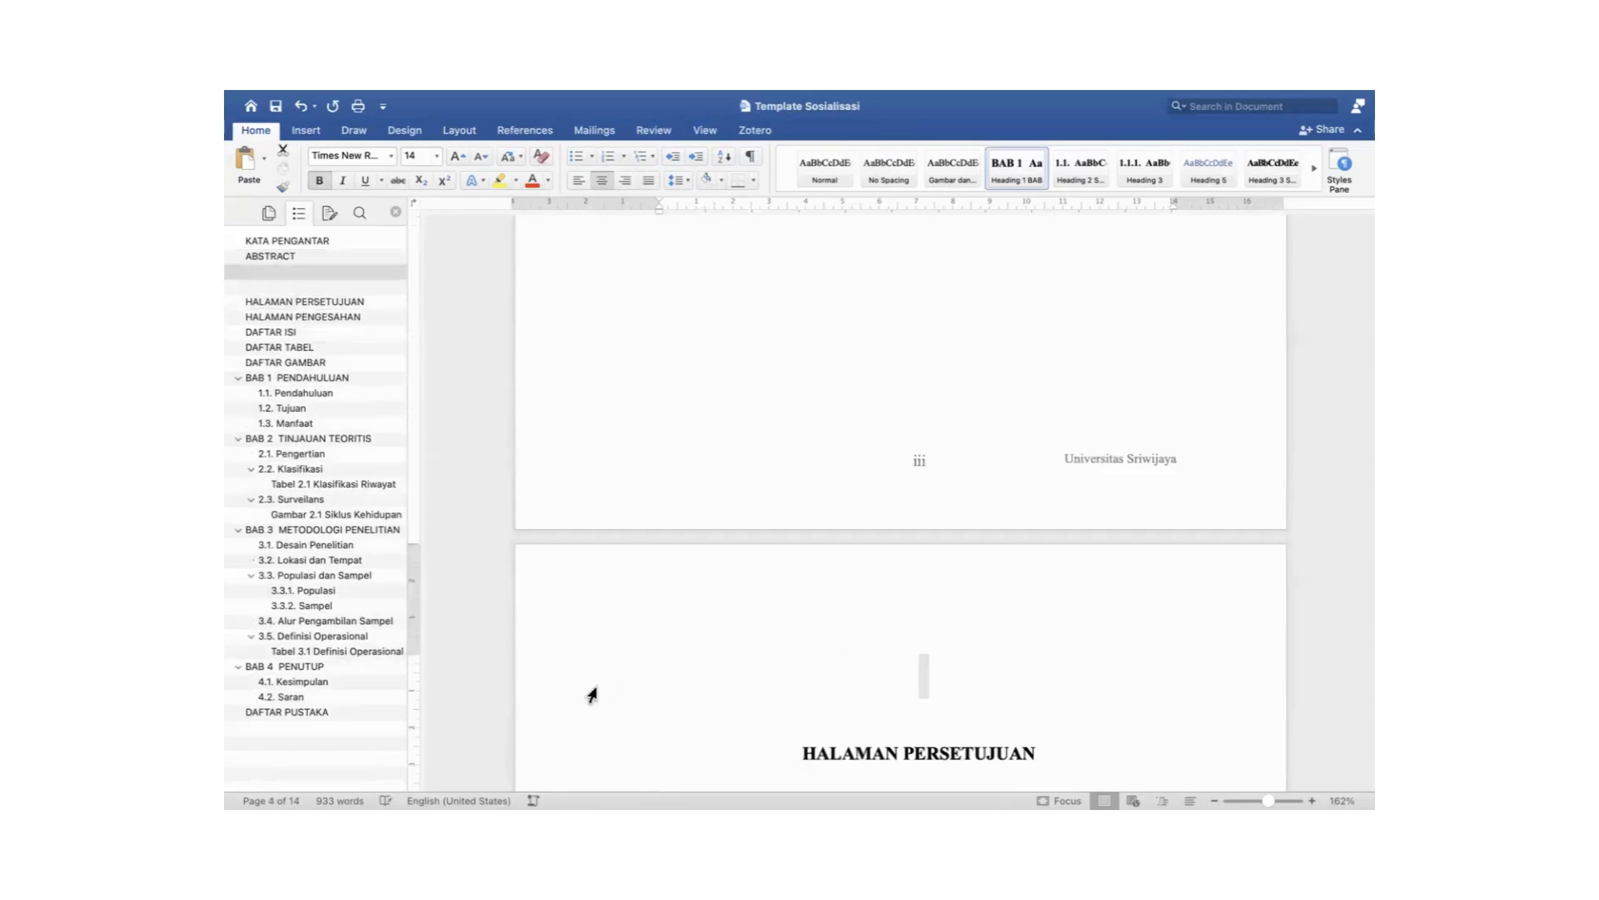
pyautogui.click(301, 106)
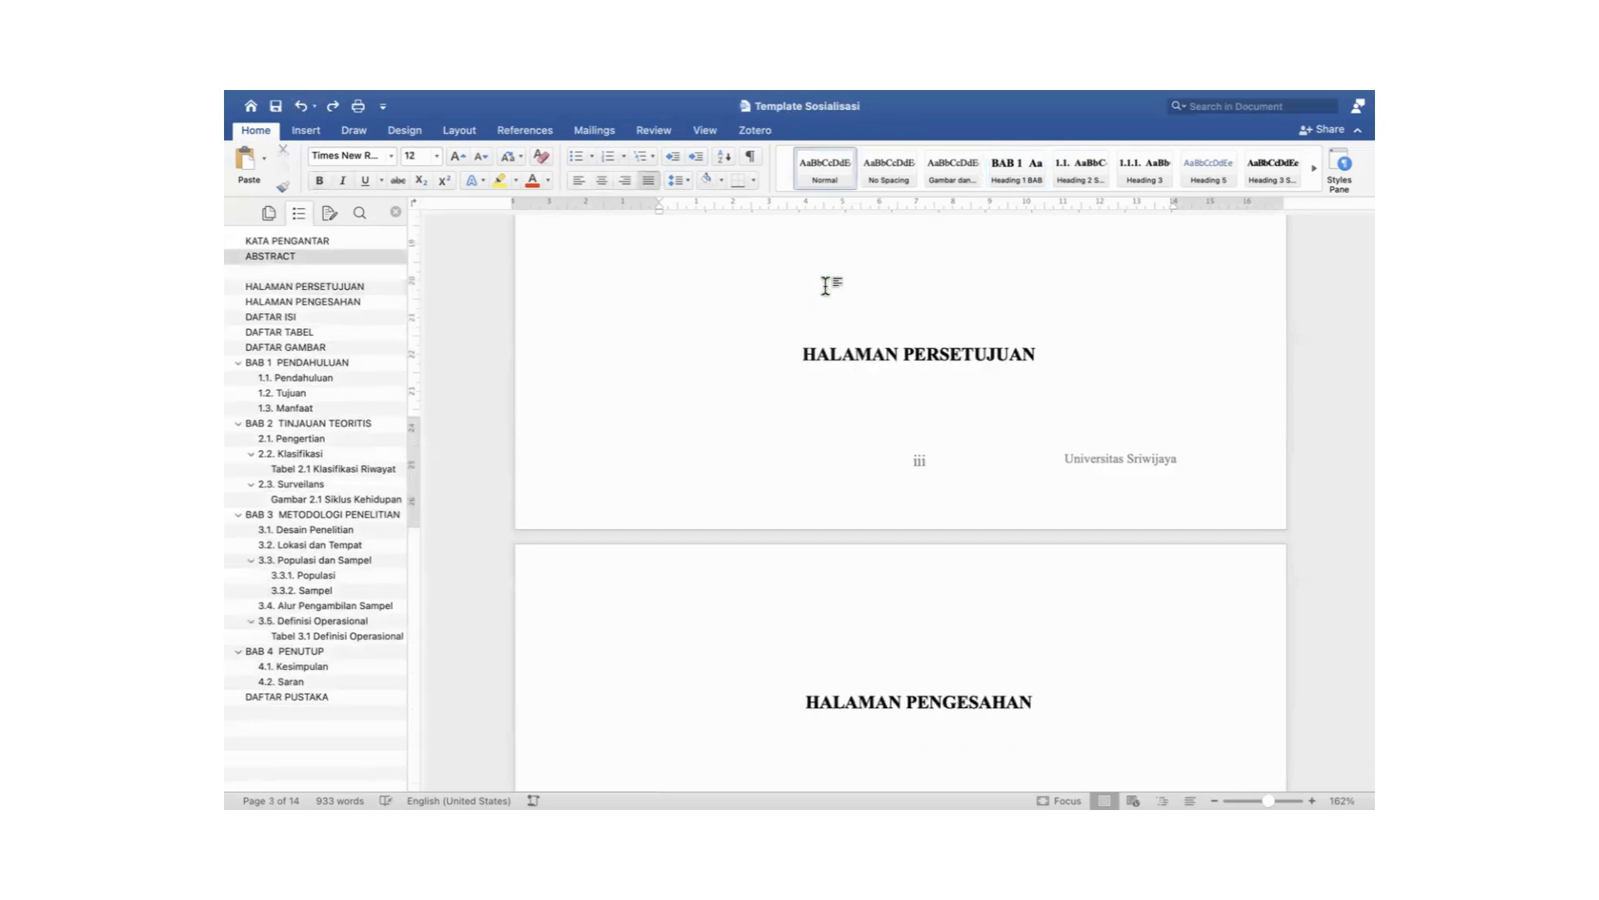
pyautogui.press('Return')
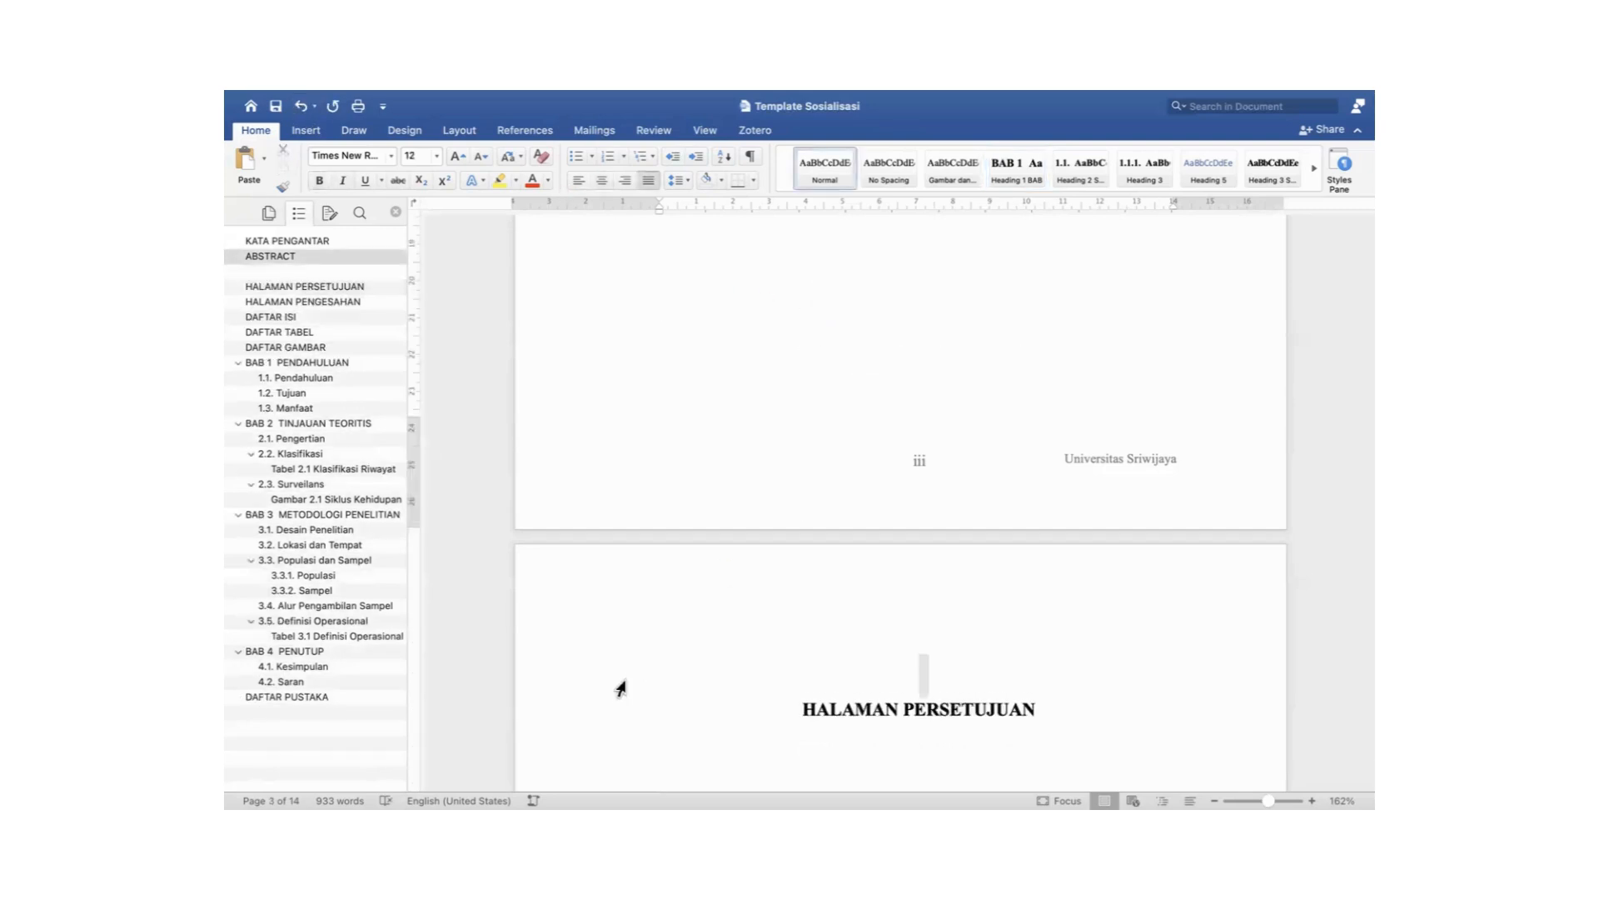
pyautogui.press('Delete')
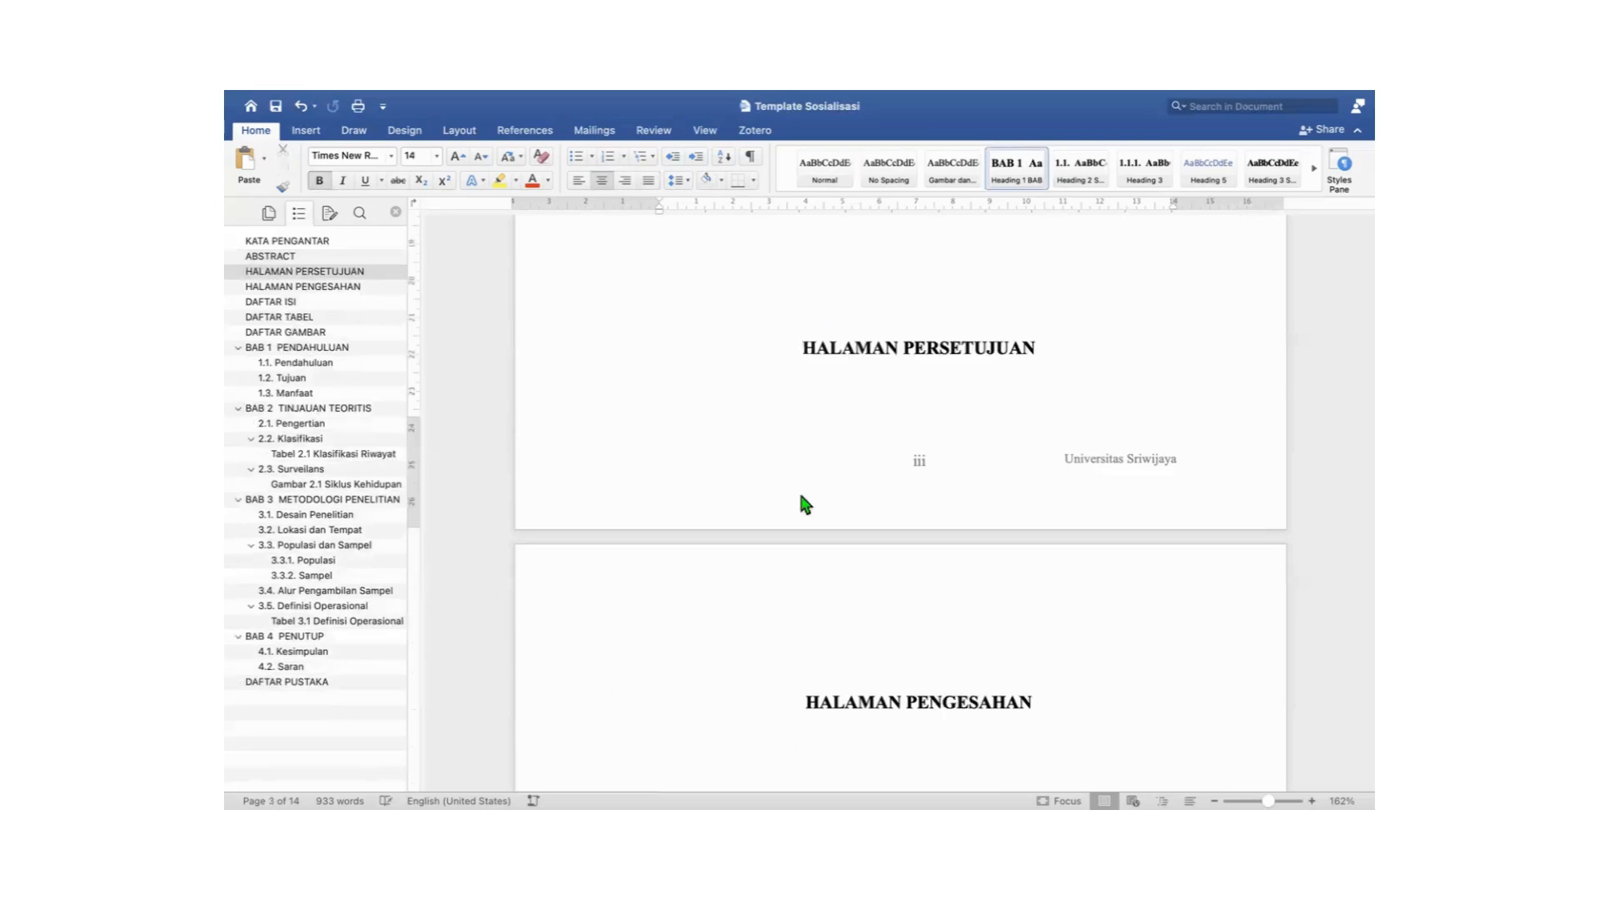
# Insert blank lines above HALAMAN PERSETUJUAN and above HALAMAN PENGESAHAN so that each heading starts on its own page.
pyautogui.click(883, 266)
pyautogui.press('Return')
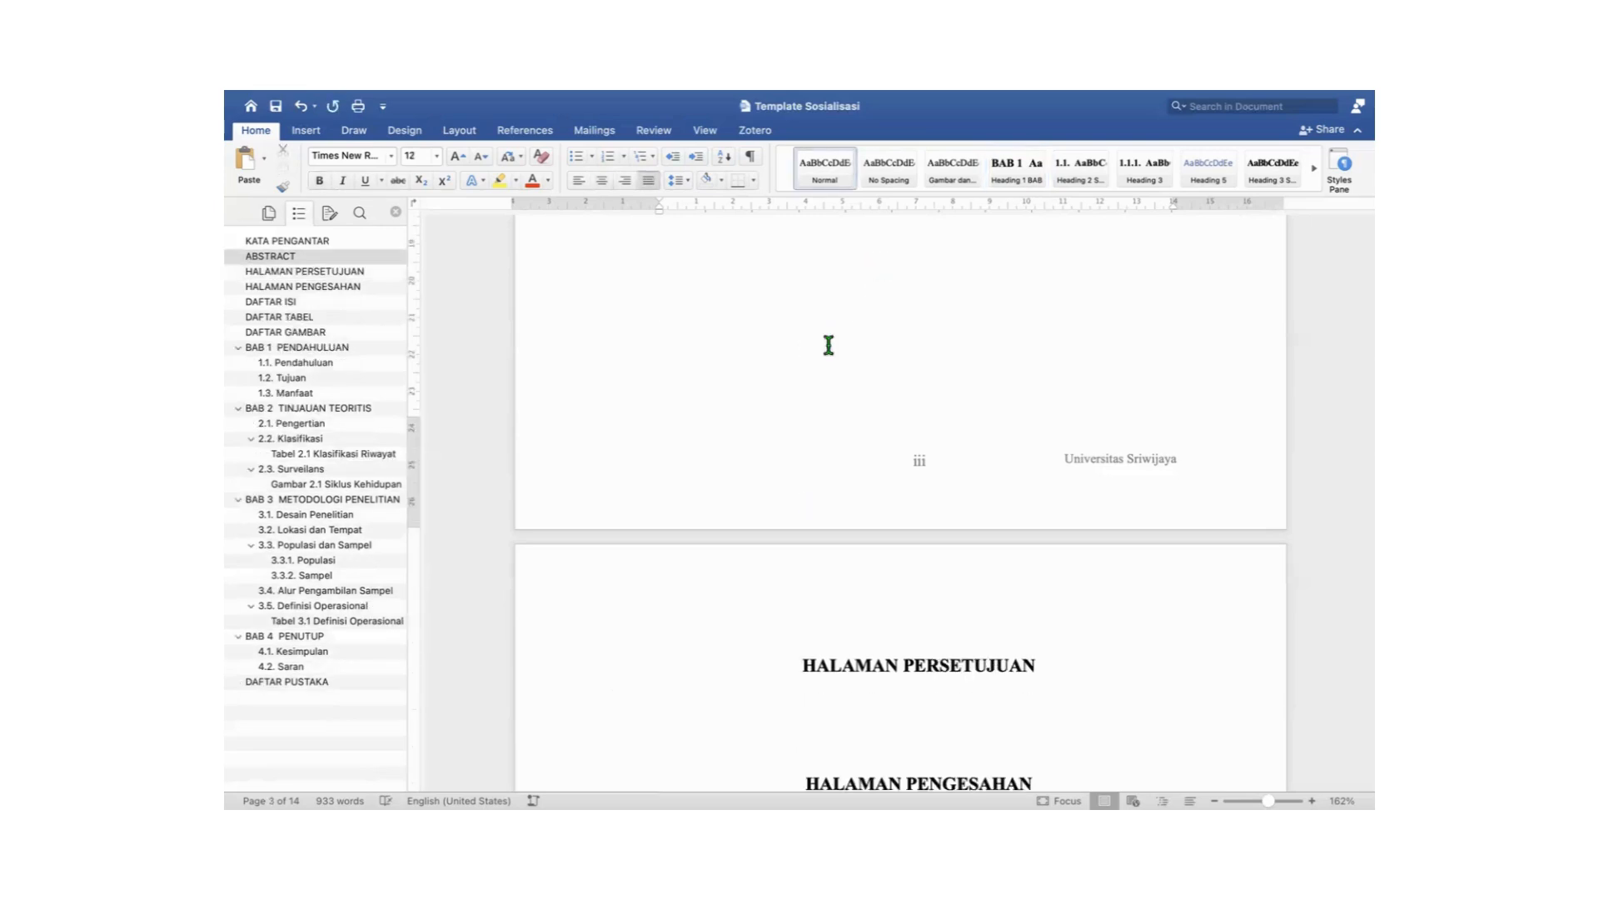
pyautogui.scroll(-3, 828, 346)
pyautogui.click(816, 611)
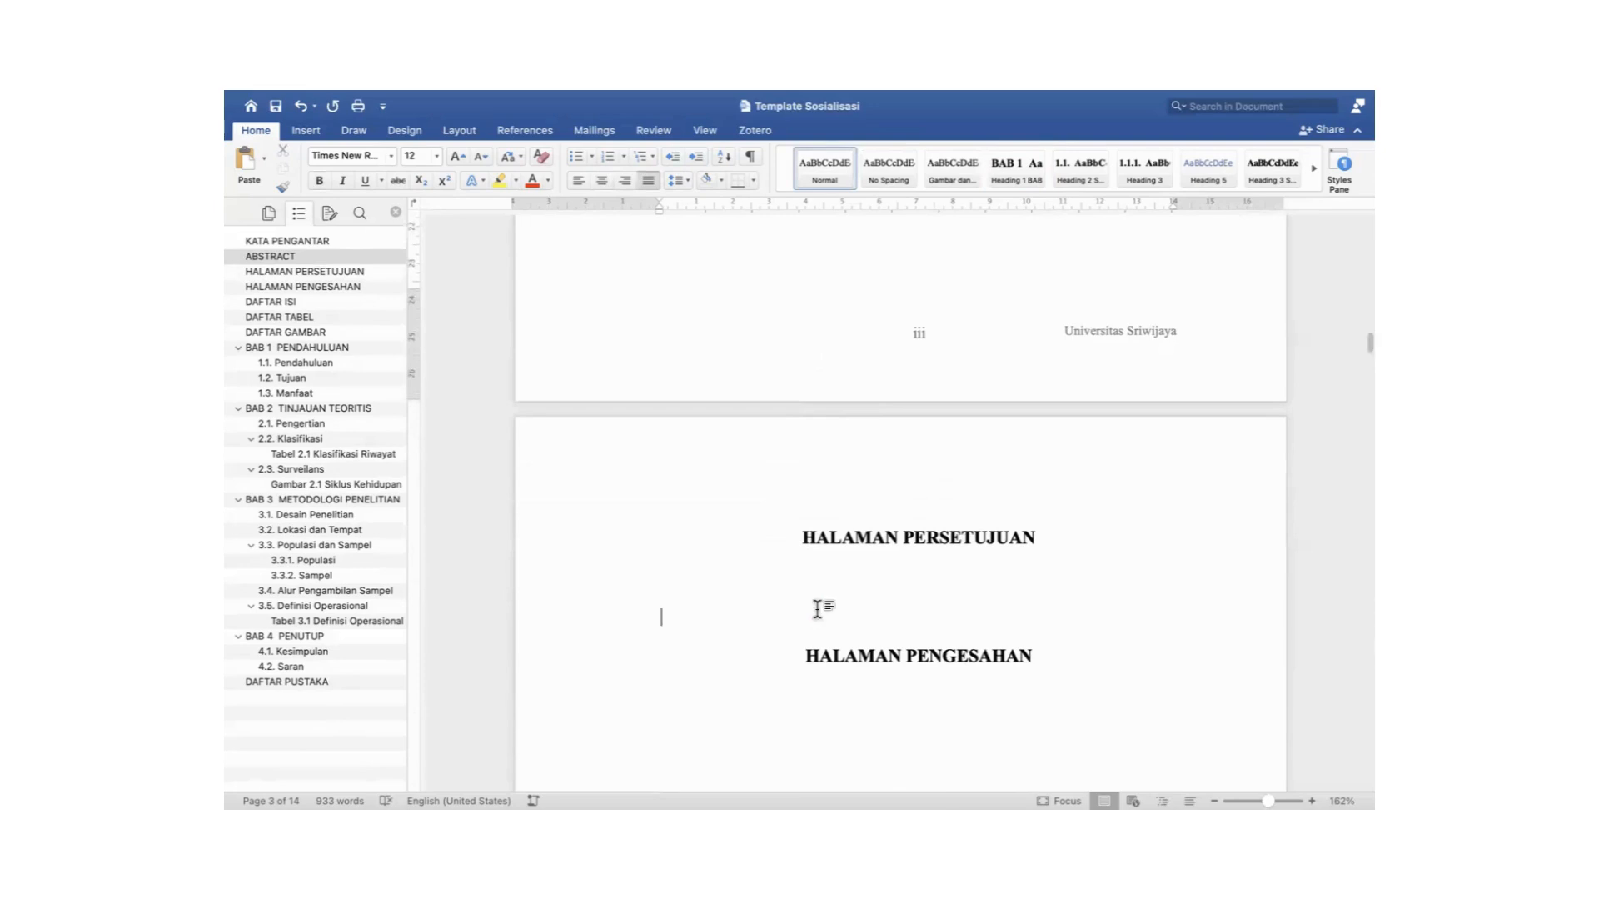
pyautogui.press('Return')
pyautogui.press('Return')
pyautogui.press('Return')
pyautogui.press('Return')
pyautogui.press('Return')
pyautogui.scroll(-2, 661, 545)
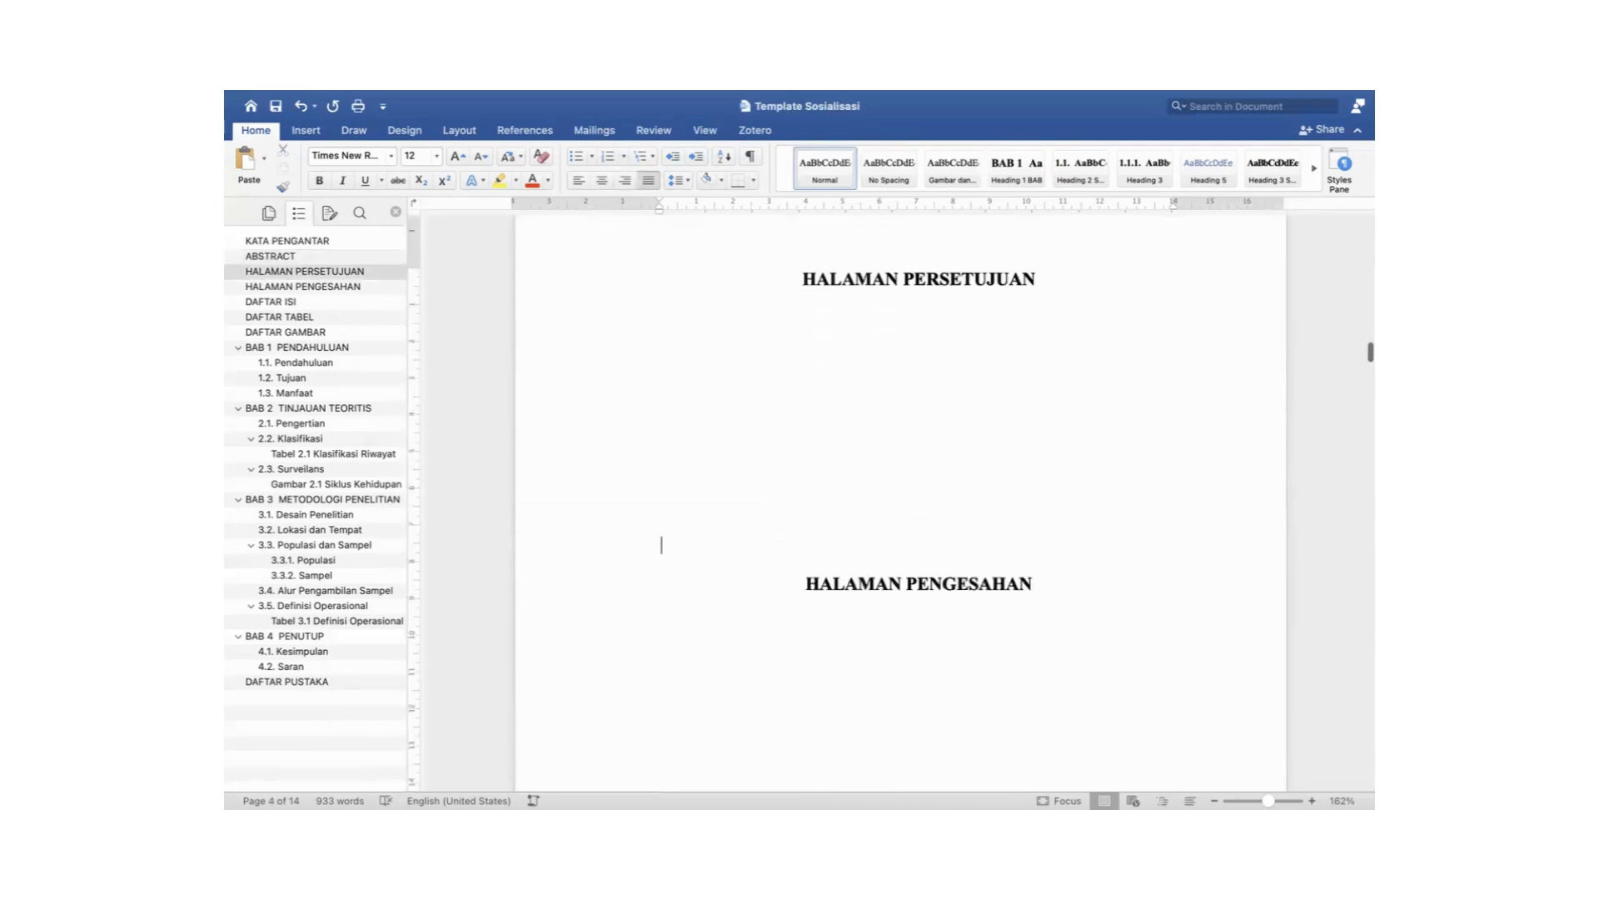
pyautogui.press('Return')
pyautogui.press('Return')
pyautogui.press('Return')
pyautogui.press('Return')
pyautogui.press('Return')
pyautogui.press('Return')
pyautogui.press('Return')
pyautogui.press('Return')
pyautogui.press('Return')
pyautogui.press('Return')
pyautogui.press('Return')
pyautogui.press('Return')
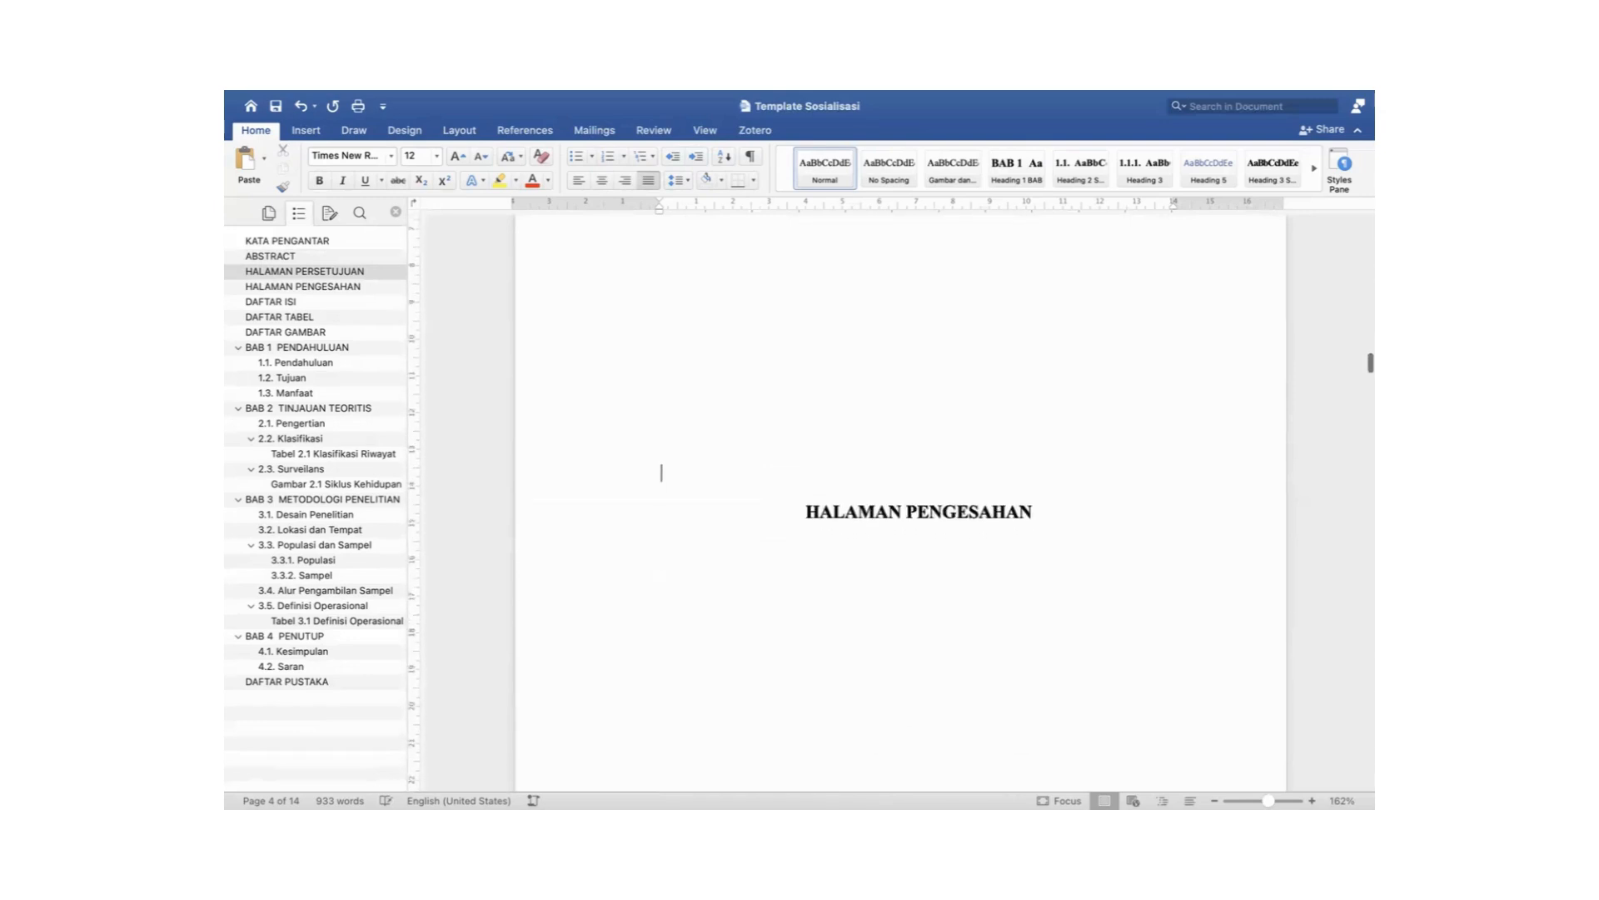
pyautogui.press('Return')
pyautogui.press('Return')
pyautogui.press('Return')
pyautogui.press('Return')
pyautogui.press('Return')
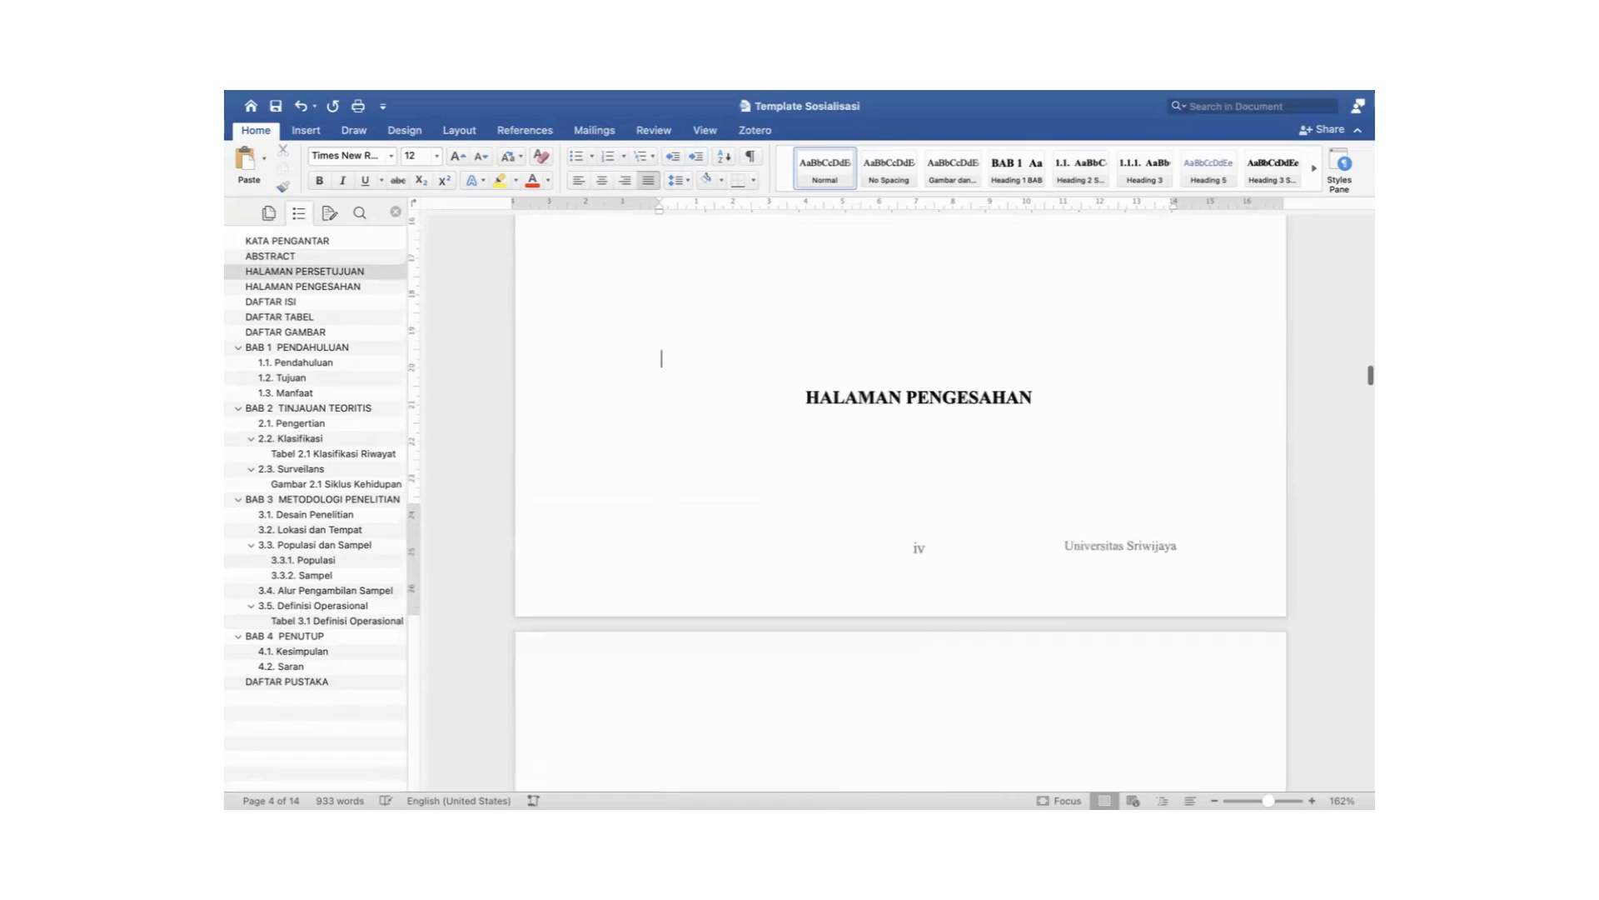
pyautogui.press('Return')
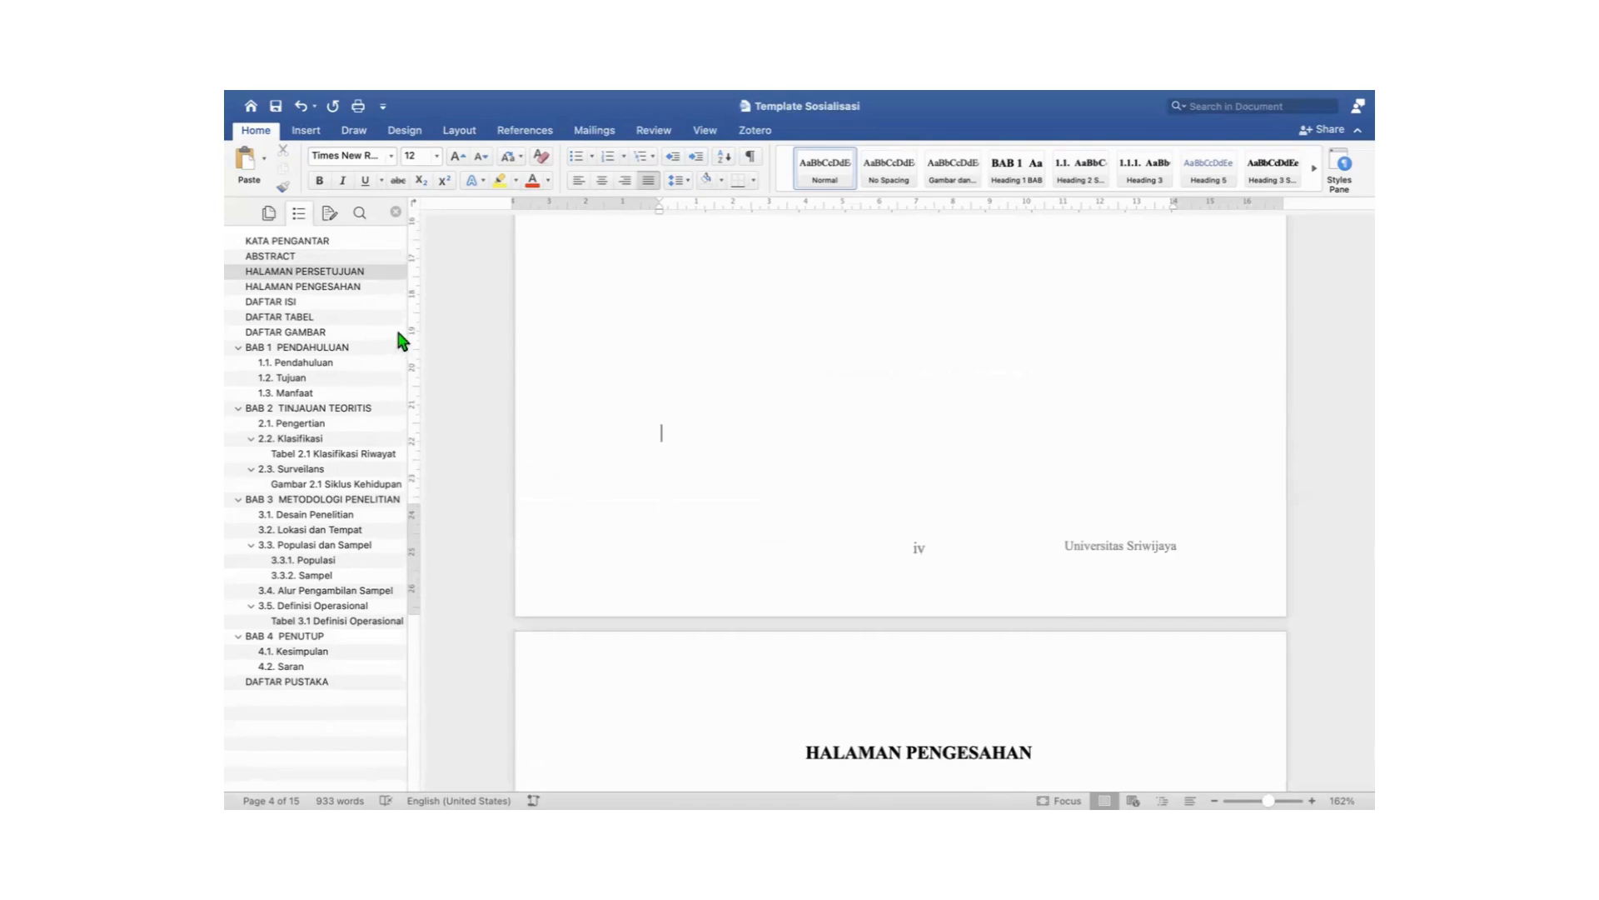
# Update only the page numbers in the table of contents under DAFTAR ISI.
pyautogui.click(283, 303)
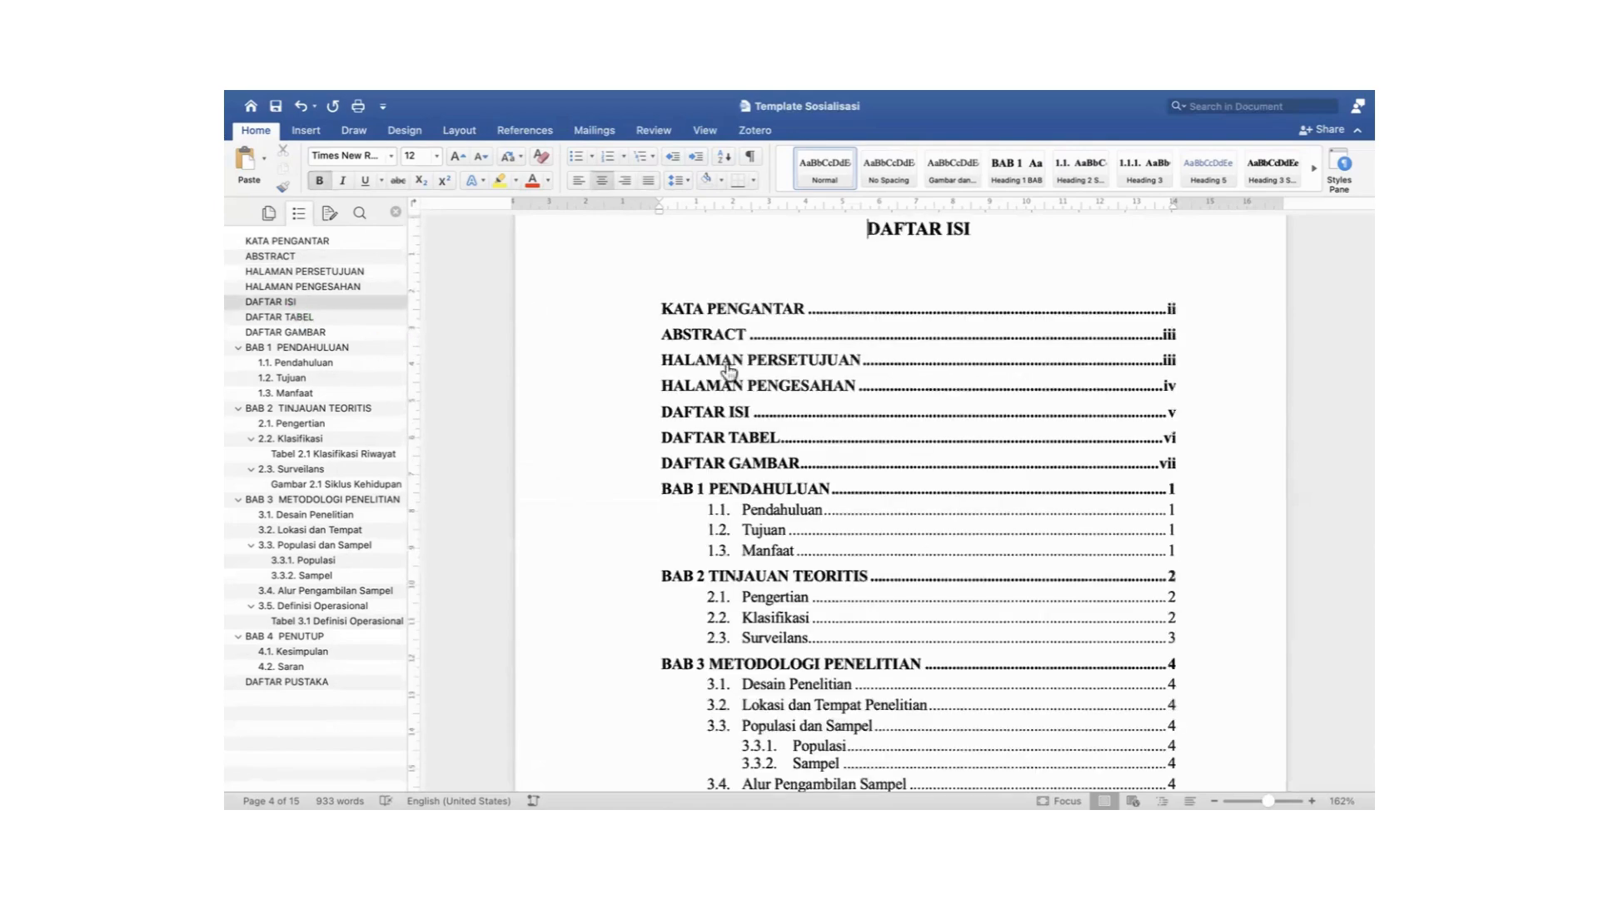
pyautogui.rightClick(789, 362)
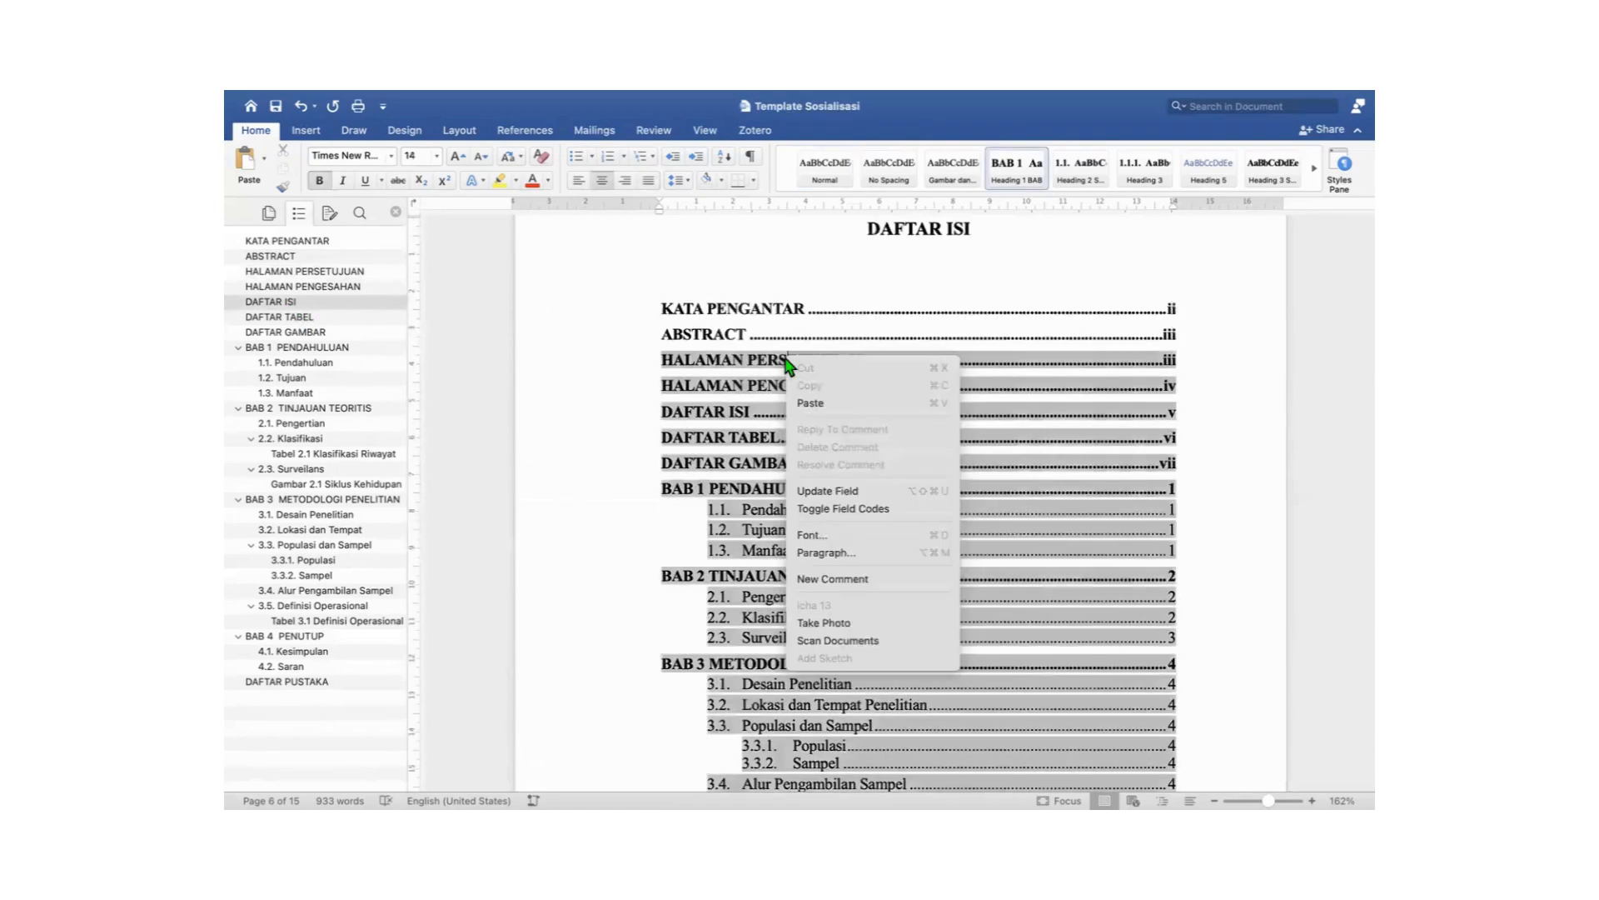
pyautogui.click(841, 491)
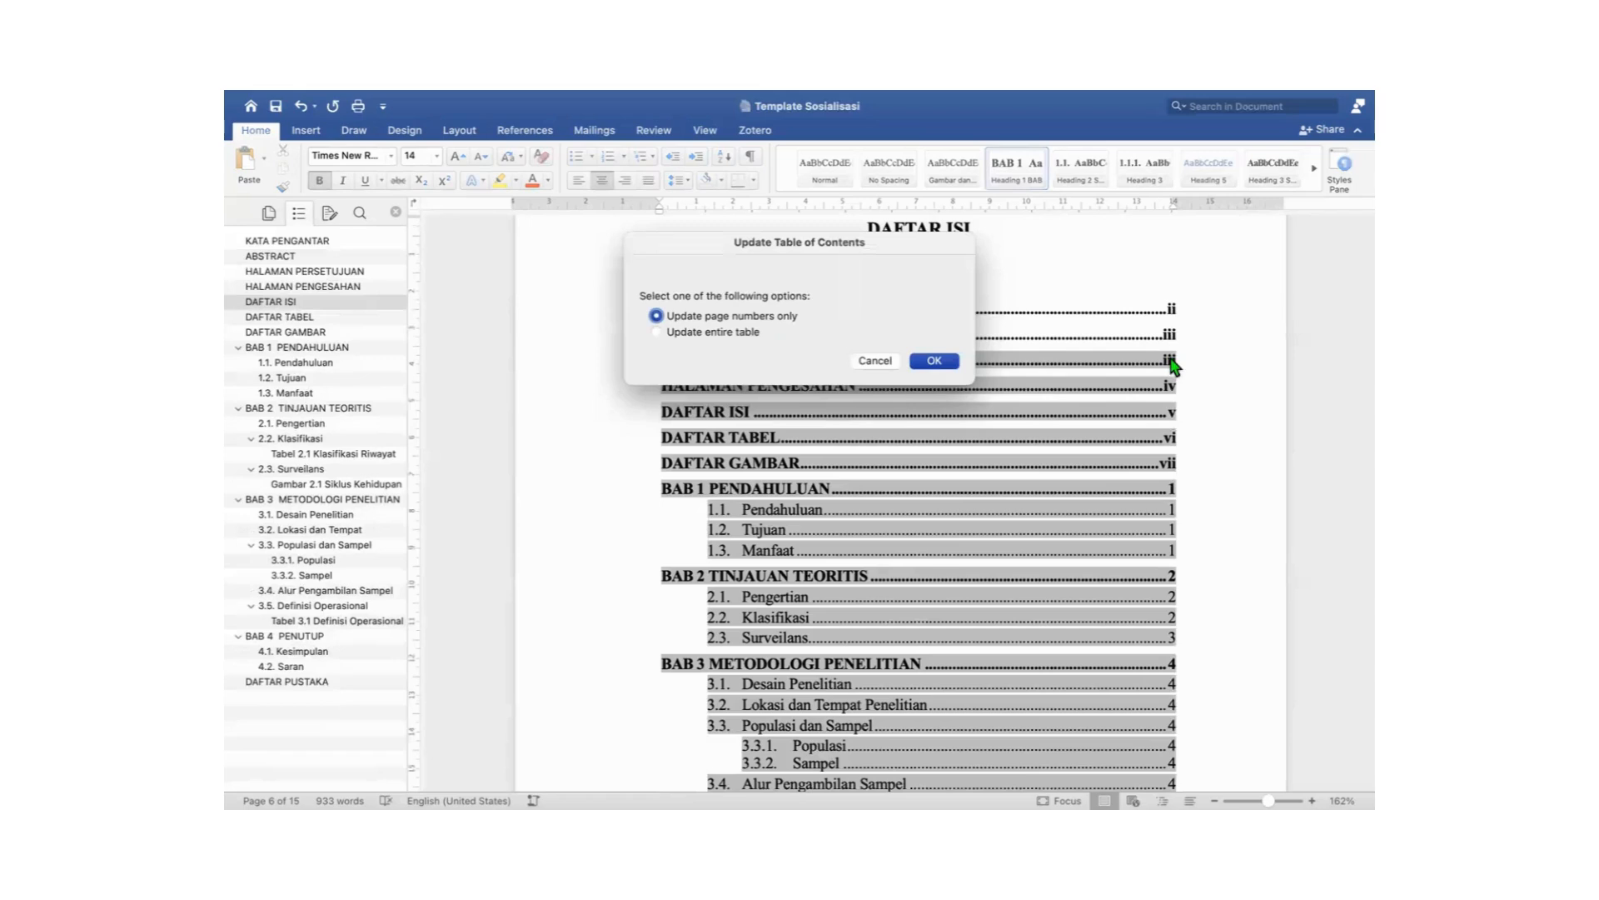
pyautogui.click(934, 360)
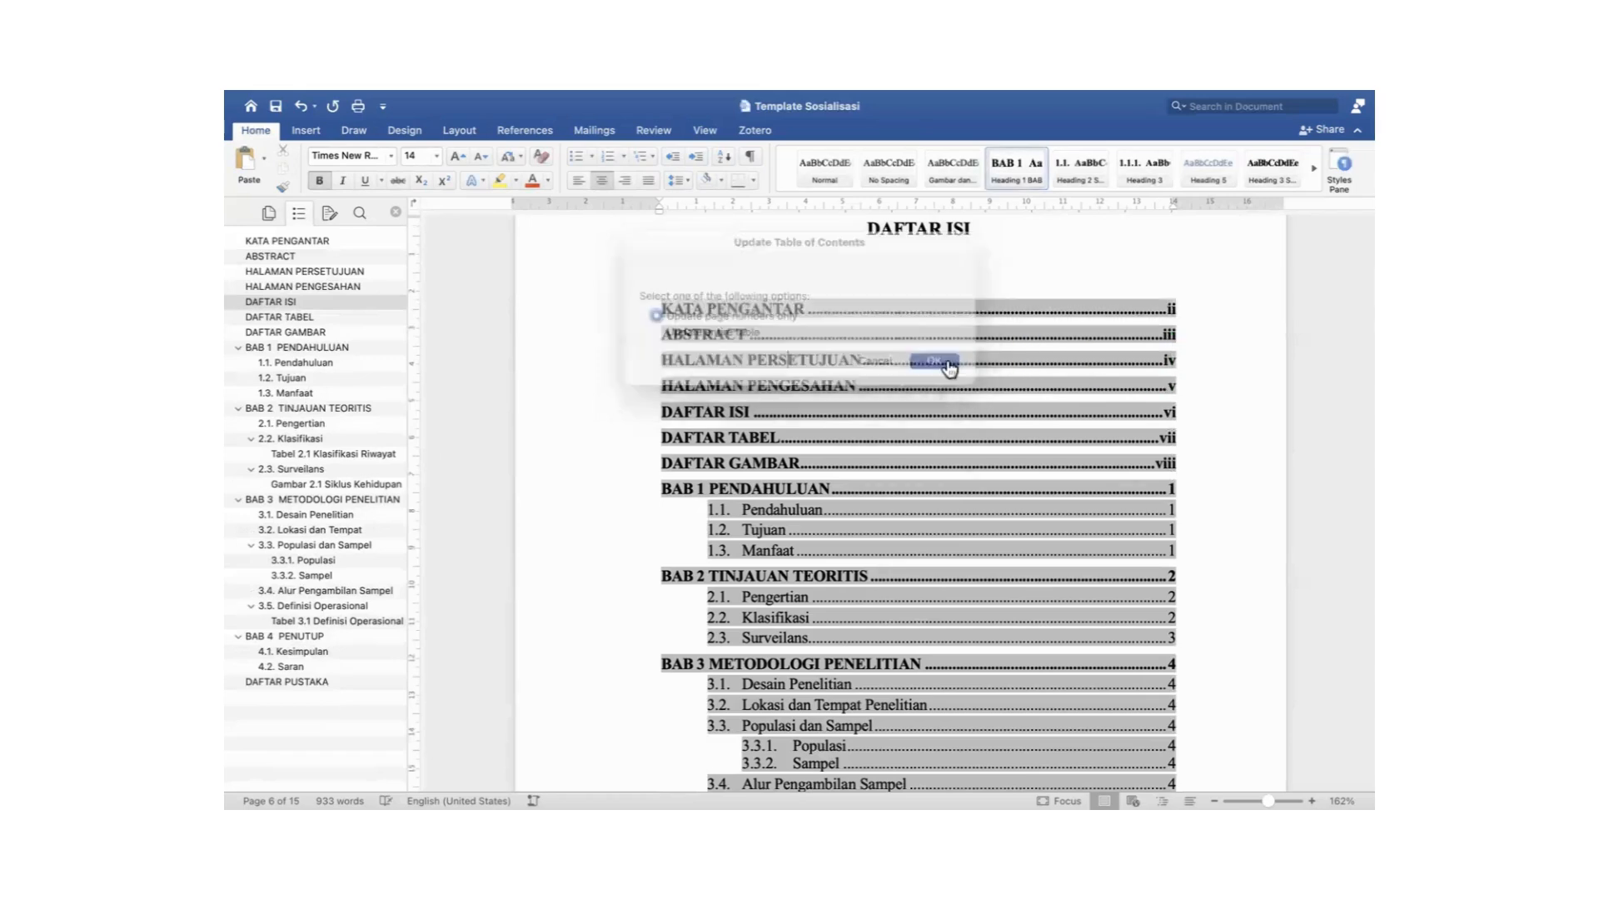
pyautogui.click(1121, 445)
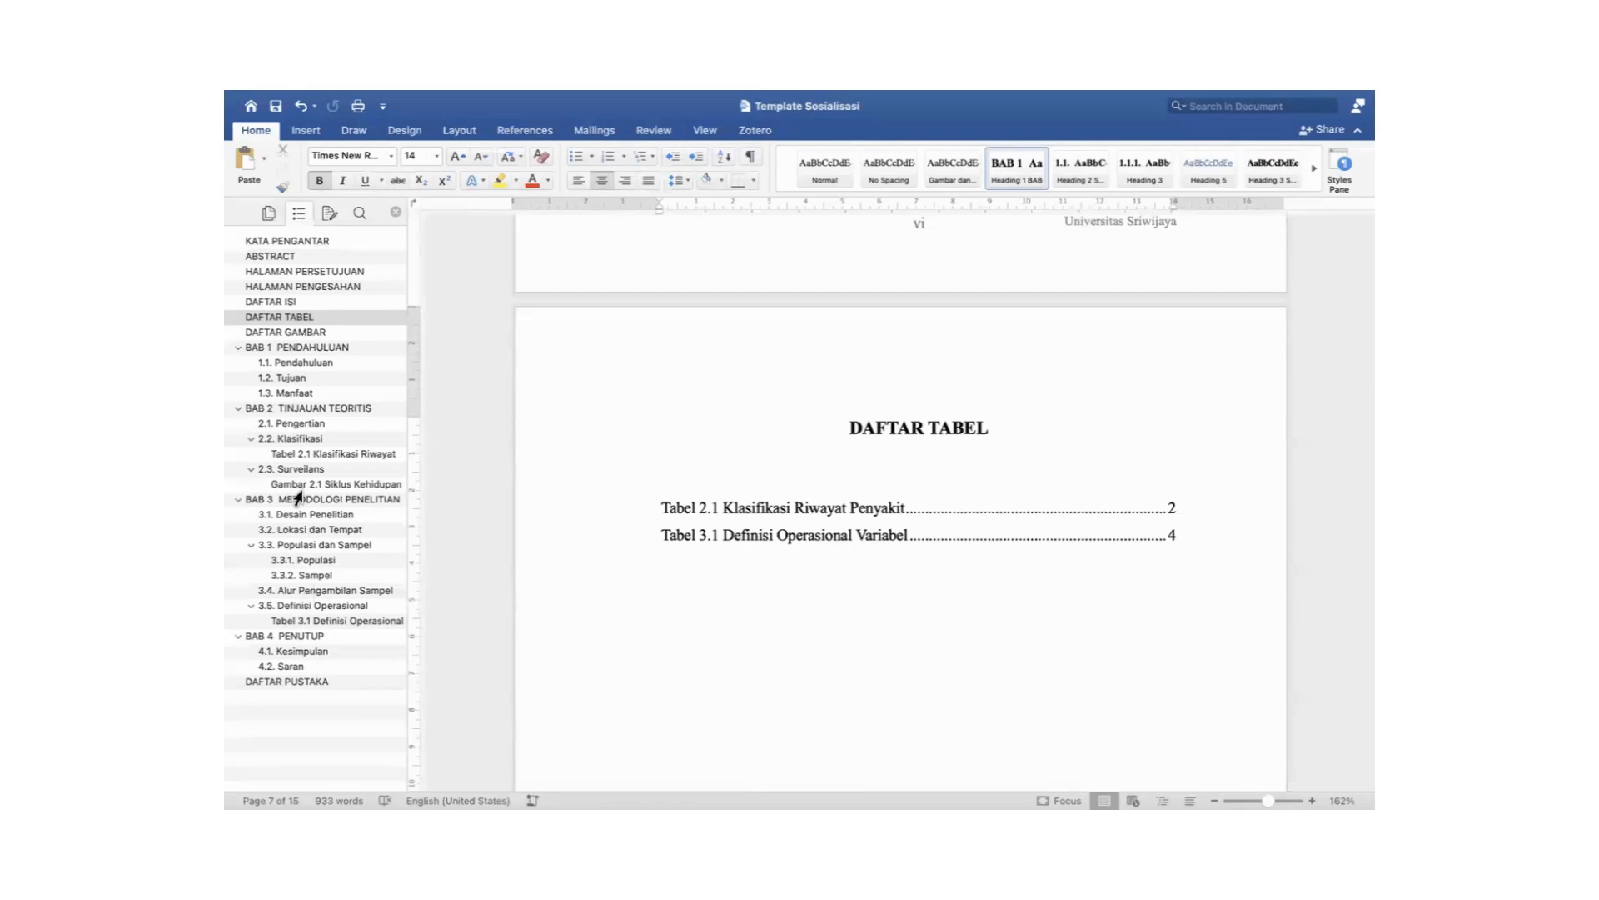
# Left-align the two body paragraphs under 1.1. Pendahuluan and set their font to Calibri at size 7.5.
pyautogui.click(295, 423)
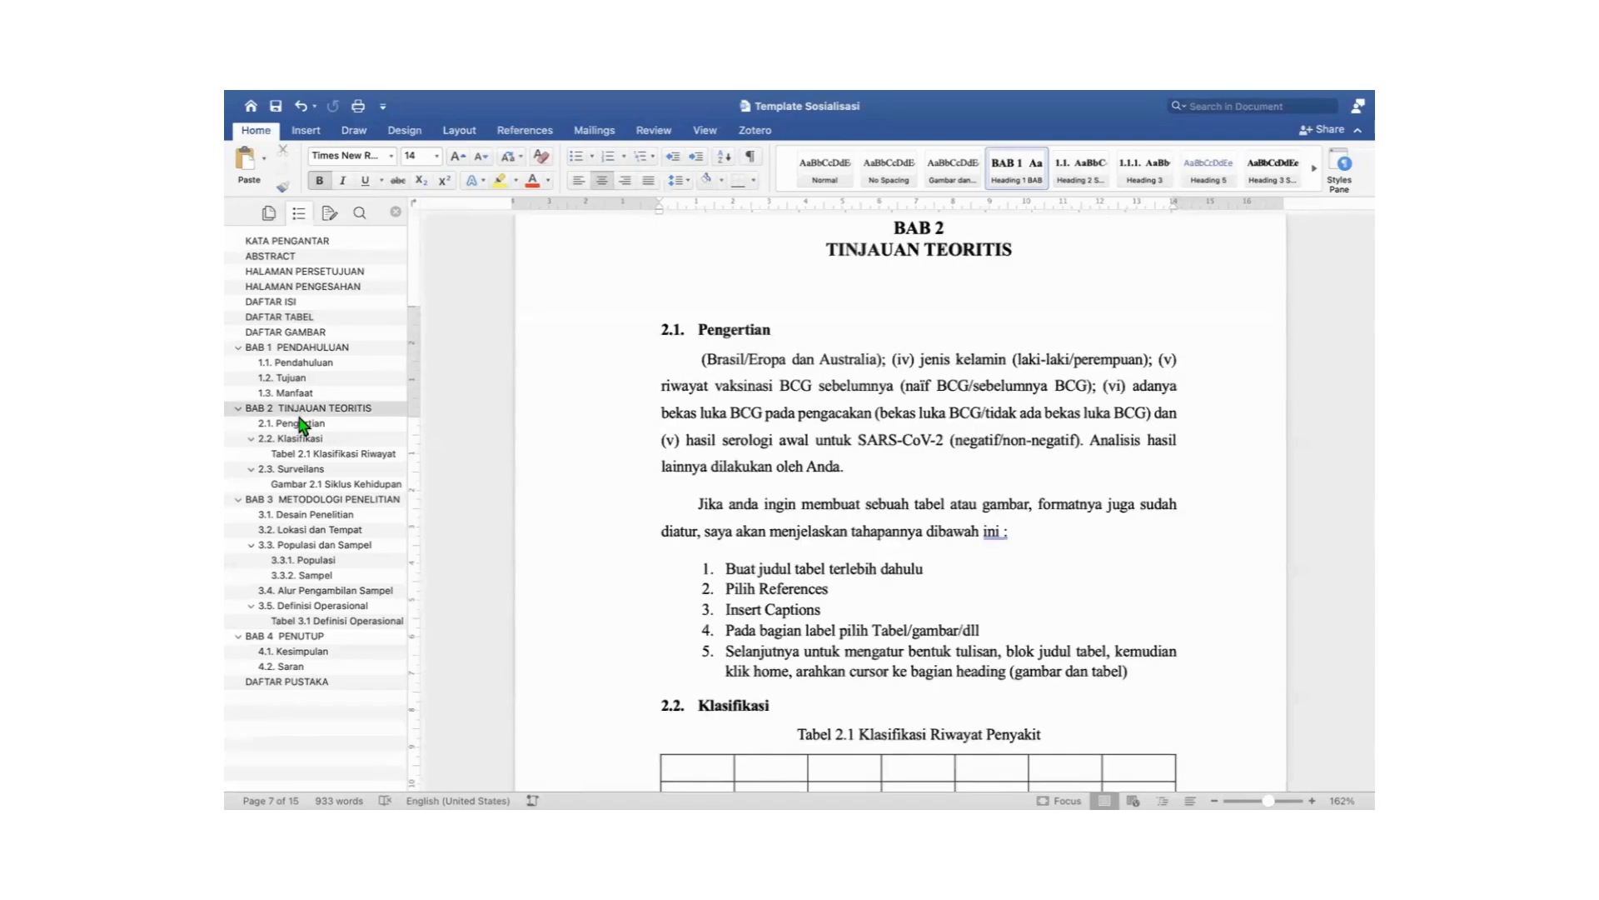
pyautogui.click(310, 348)
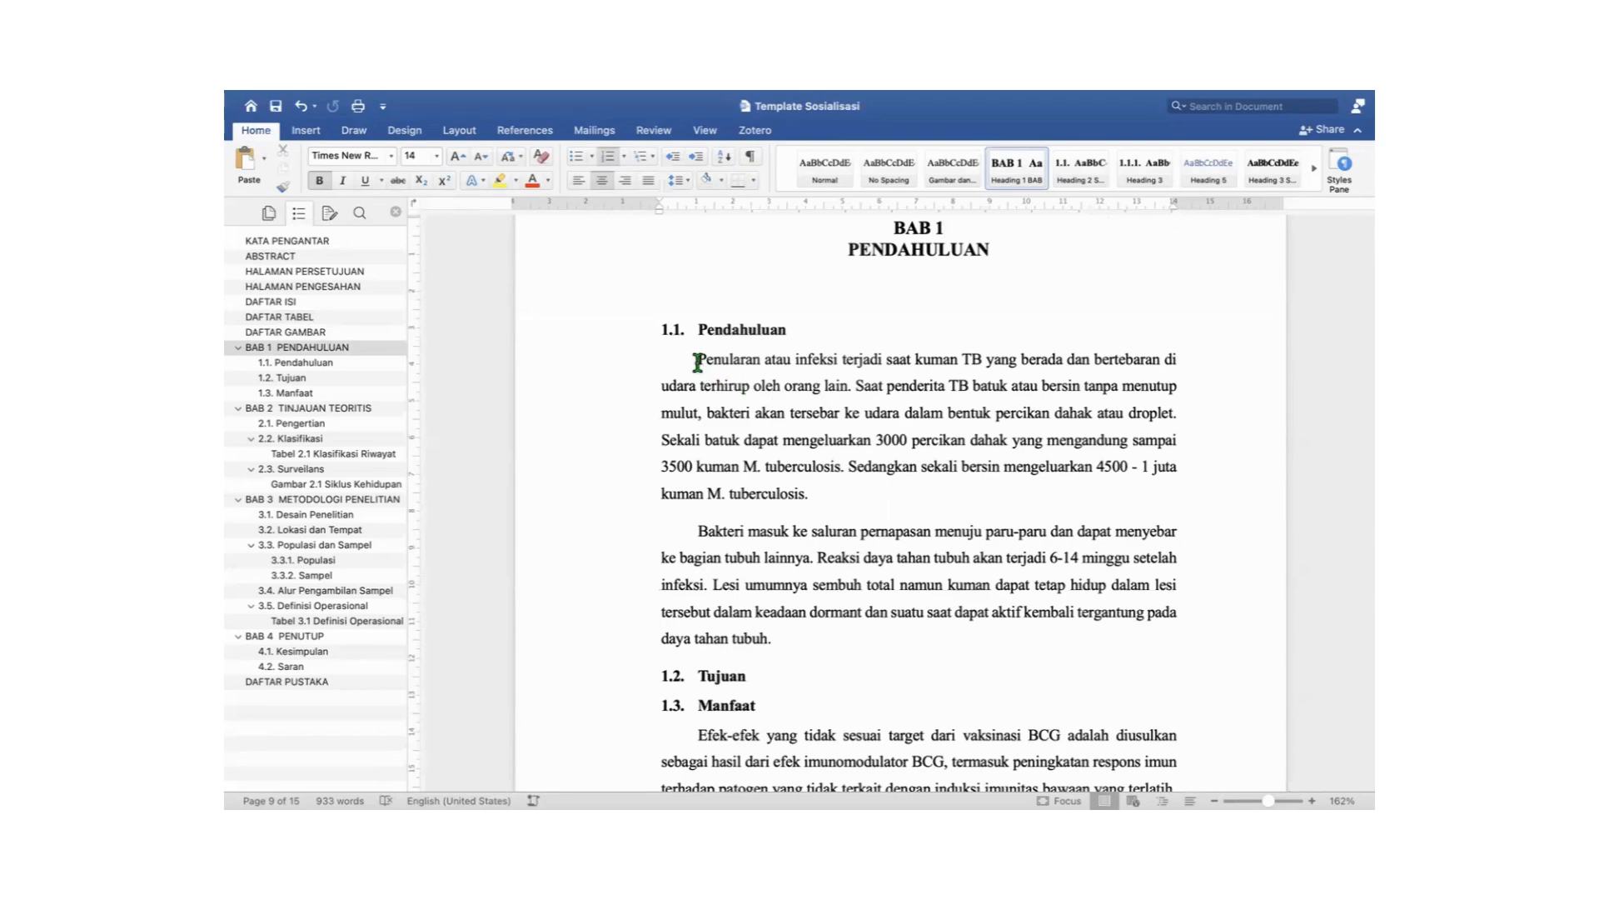
pyautogui.moveTo(698, 364); pyautogui.dragTo(767, 636)
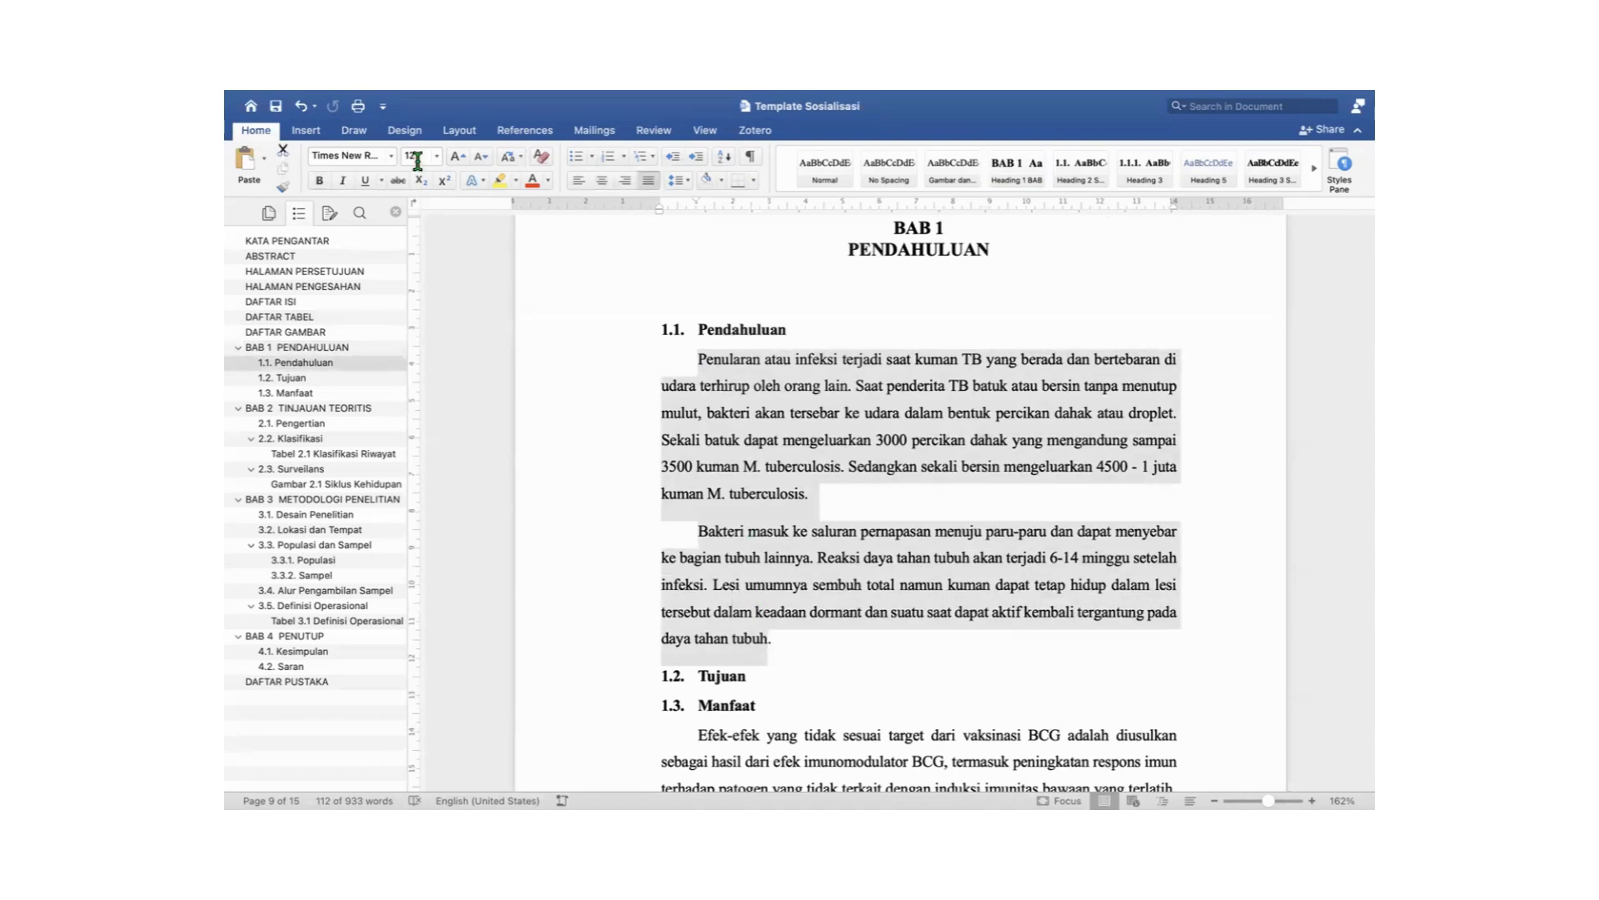
pyautogui.click(579, 181)
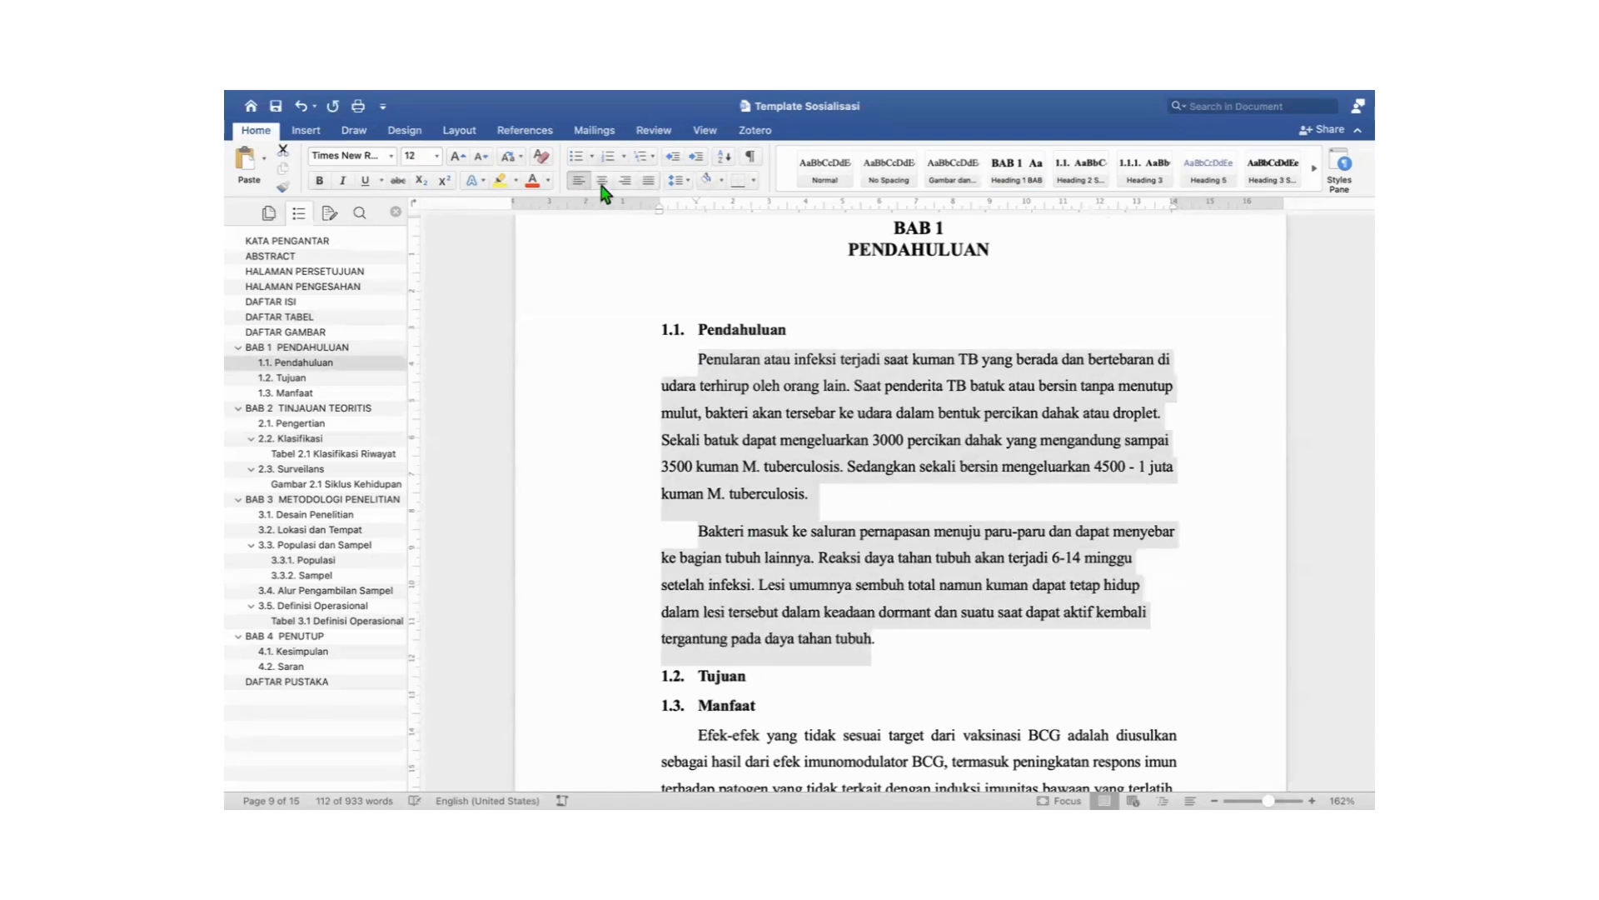
pyautogui.click(391, 156)
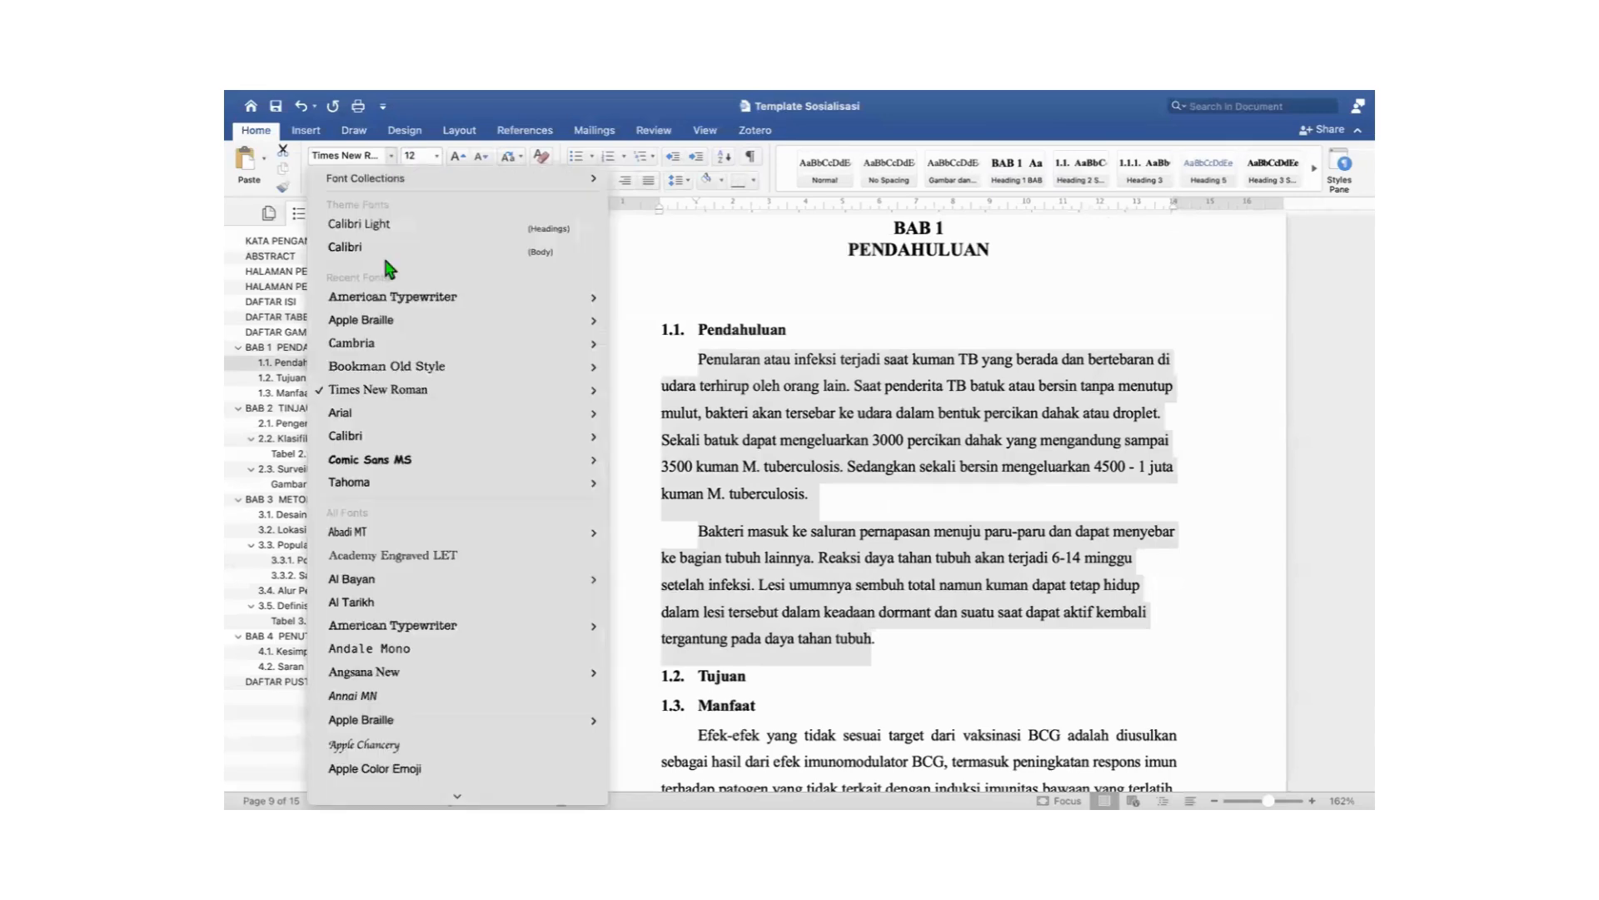
pyautogui.click(396, 439)
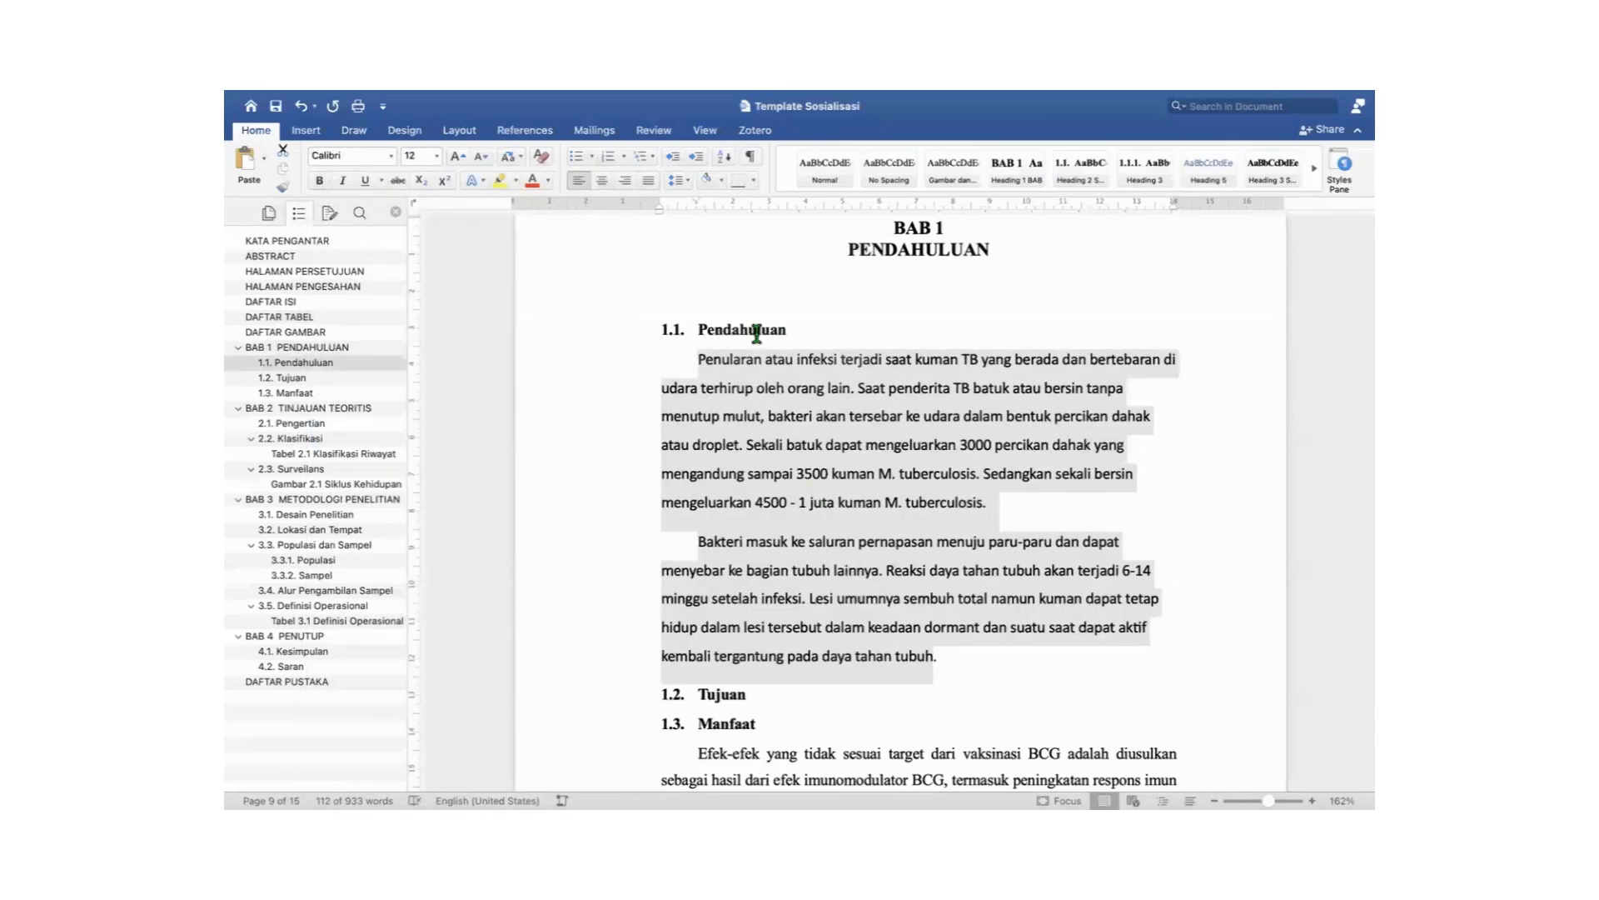
pyautogui.click(437, 156)
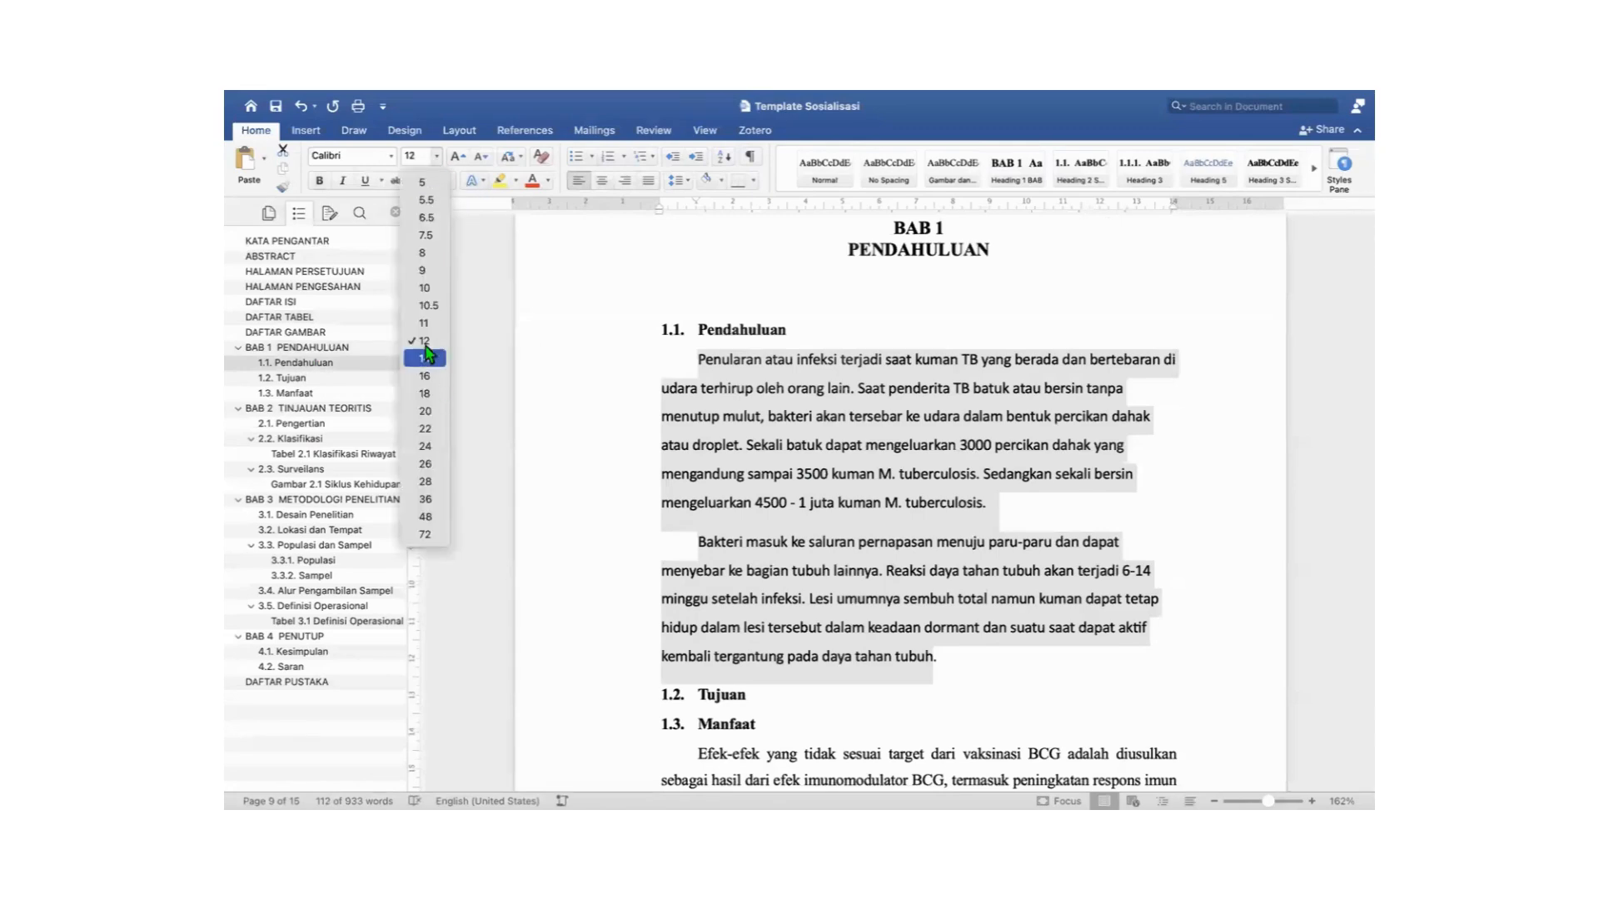
pyautogui.click(426, 235)
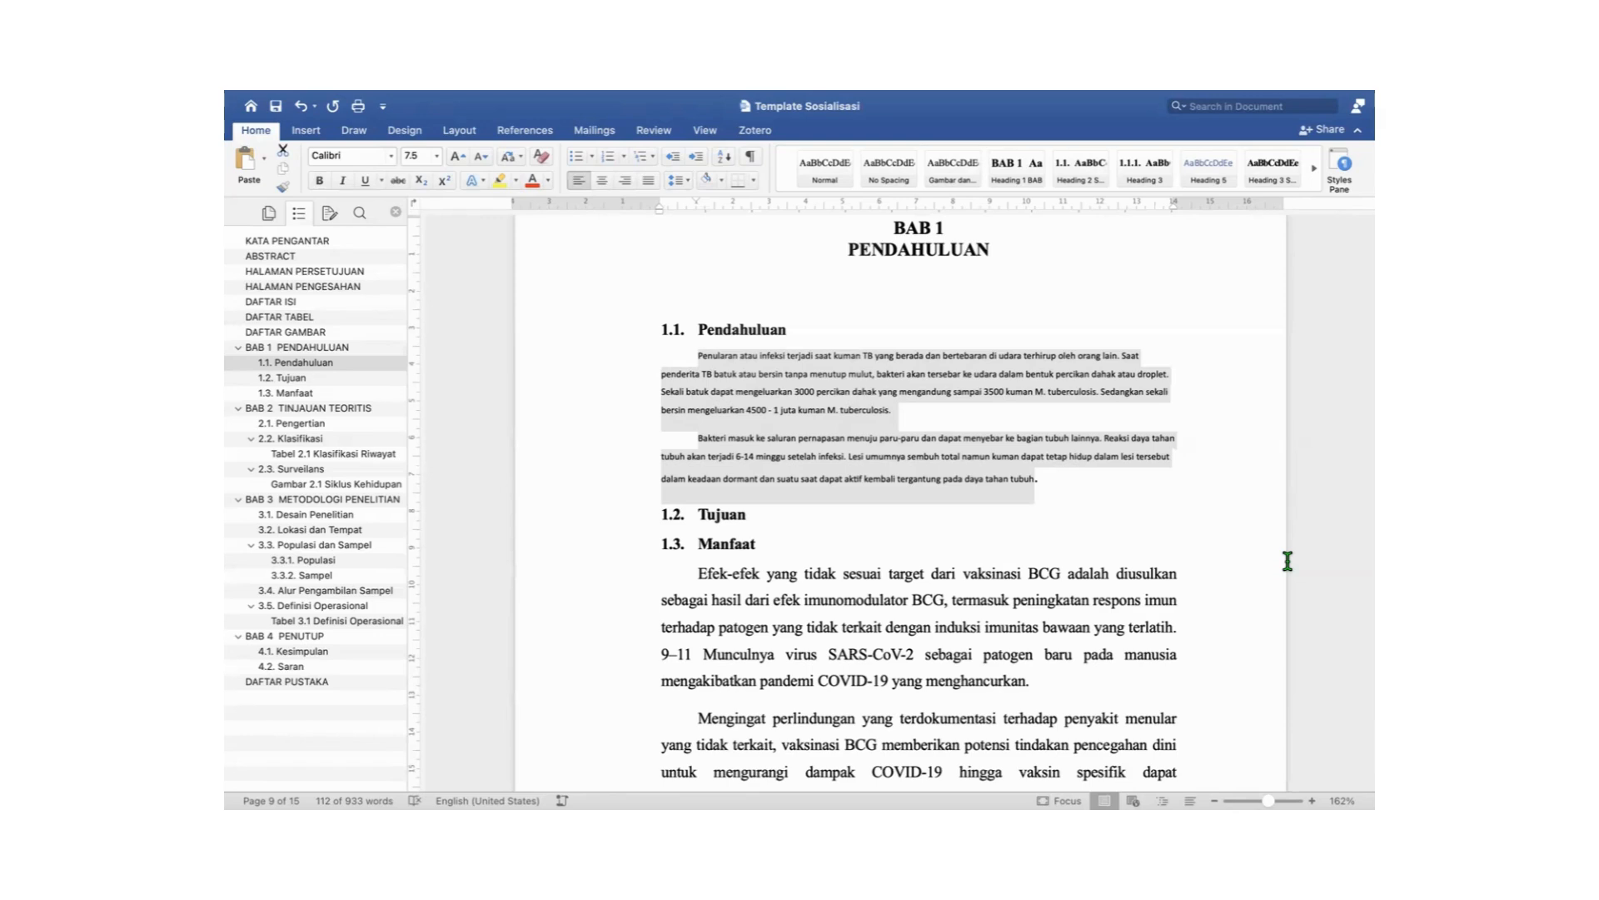
pyautogui.click(1100, 546)
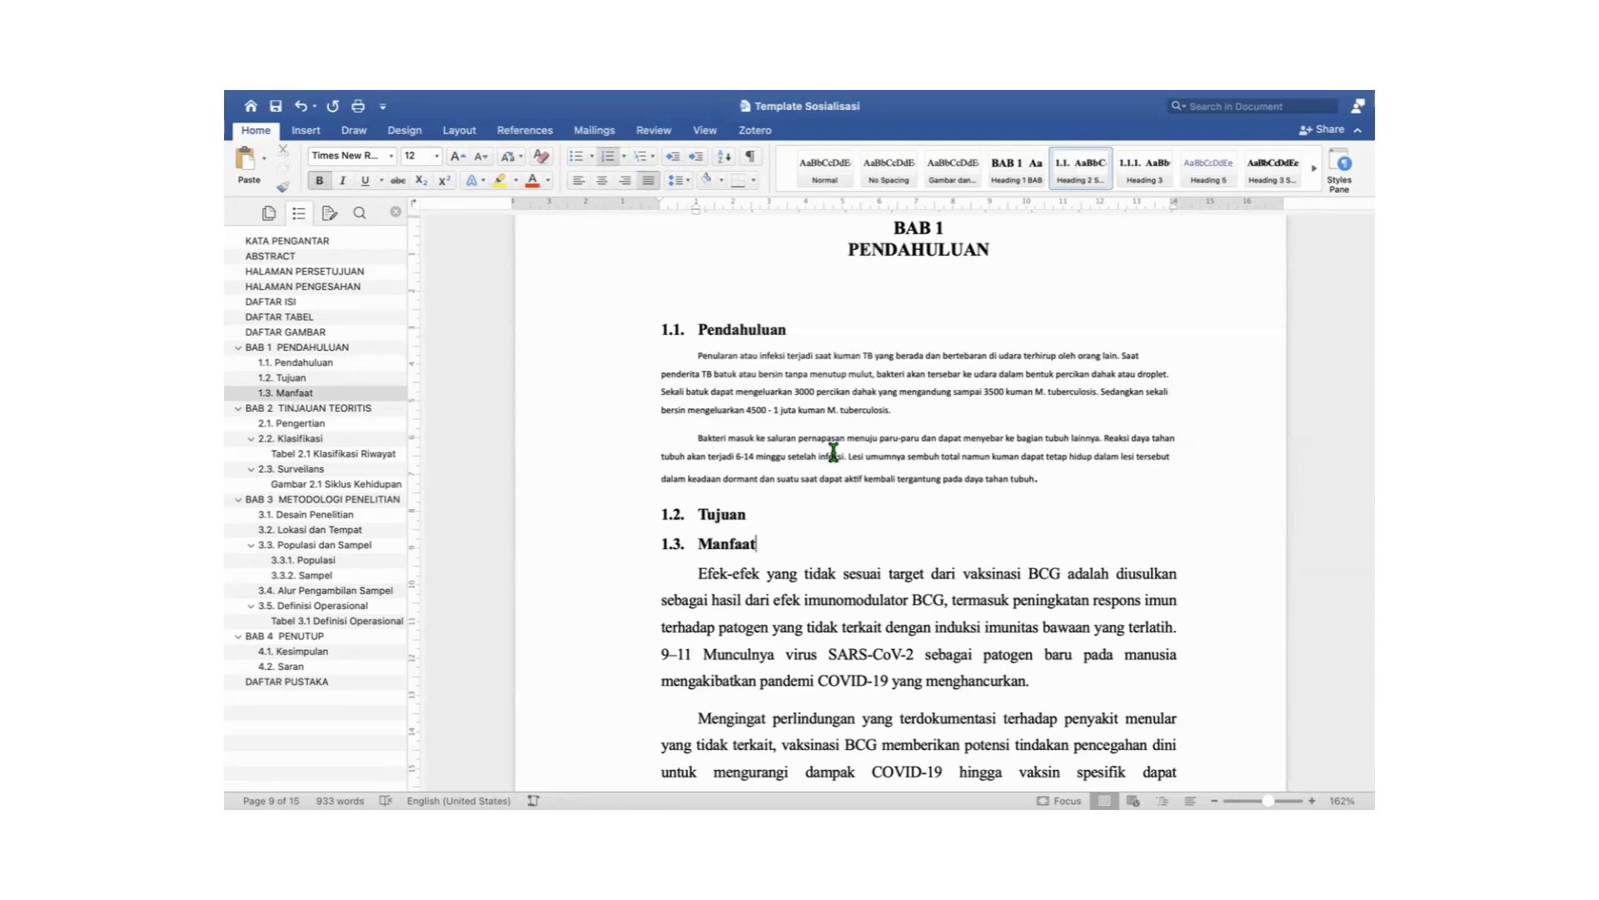
# Remove the first-line indents from both paragraphs under 1.1. Pendahuluan, keeping the text starting with "Bakteri masuk" as a separate paragraph.
pyautogui.moveTo(694, 348); pyautogui.dragTo(1037, 482)
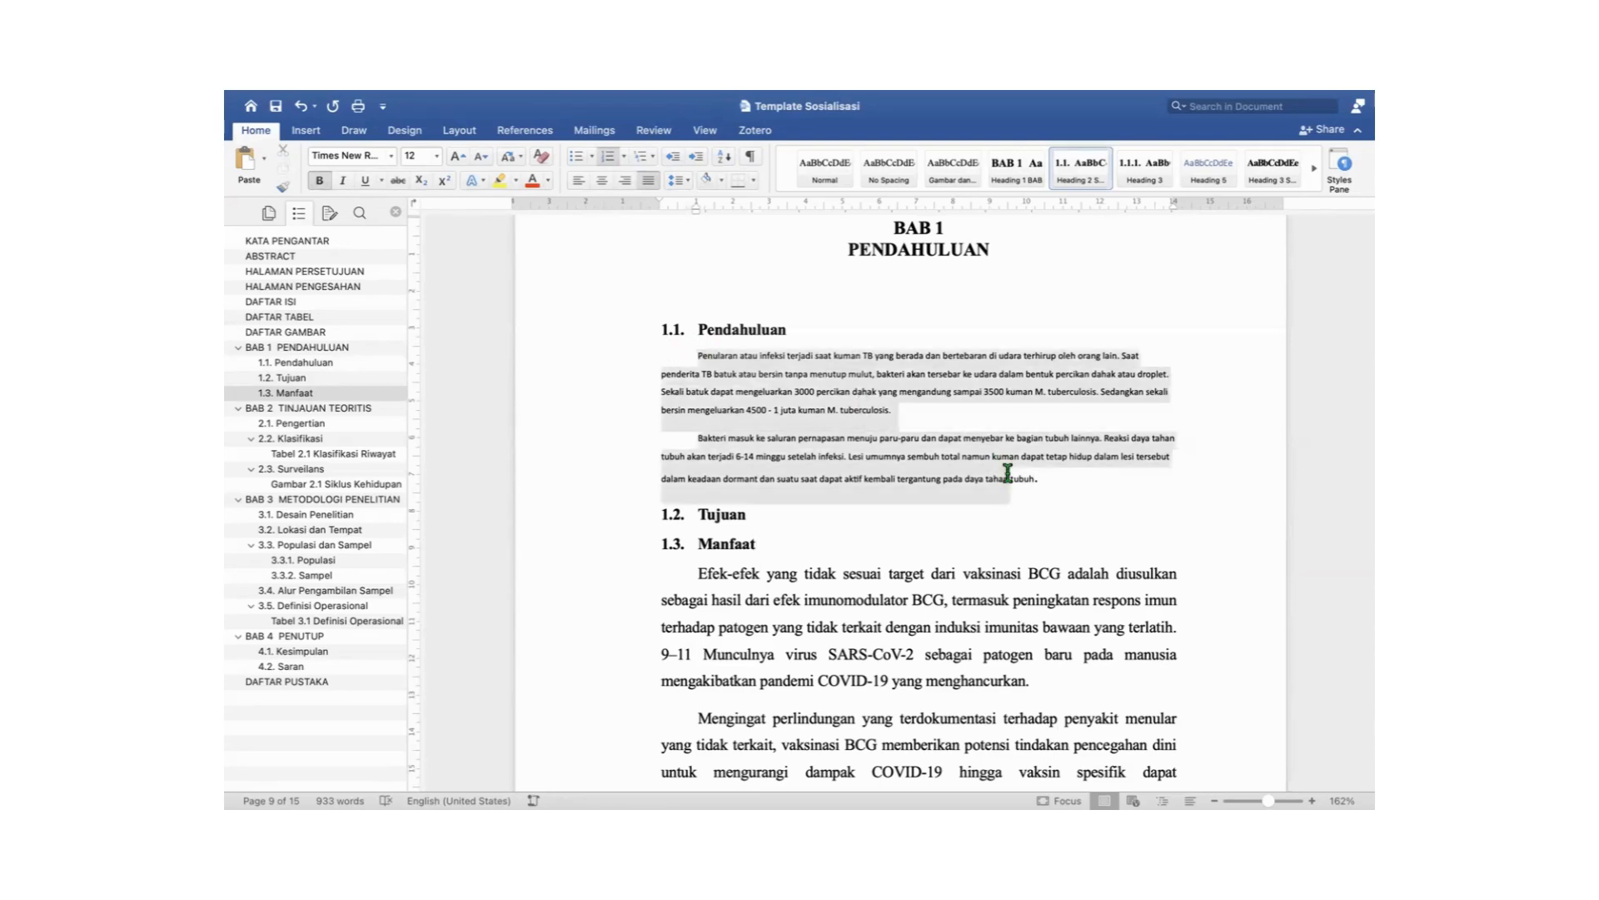
pyautogui.click(1028, 525)
pyautogui.click(685, 437)
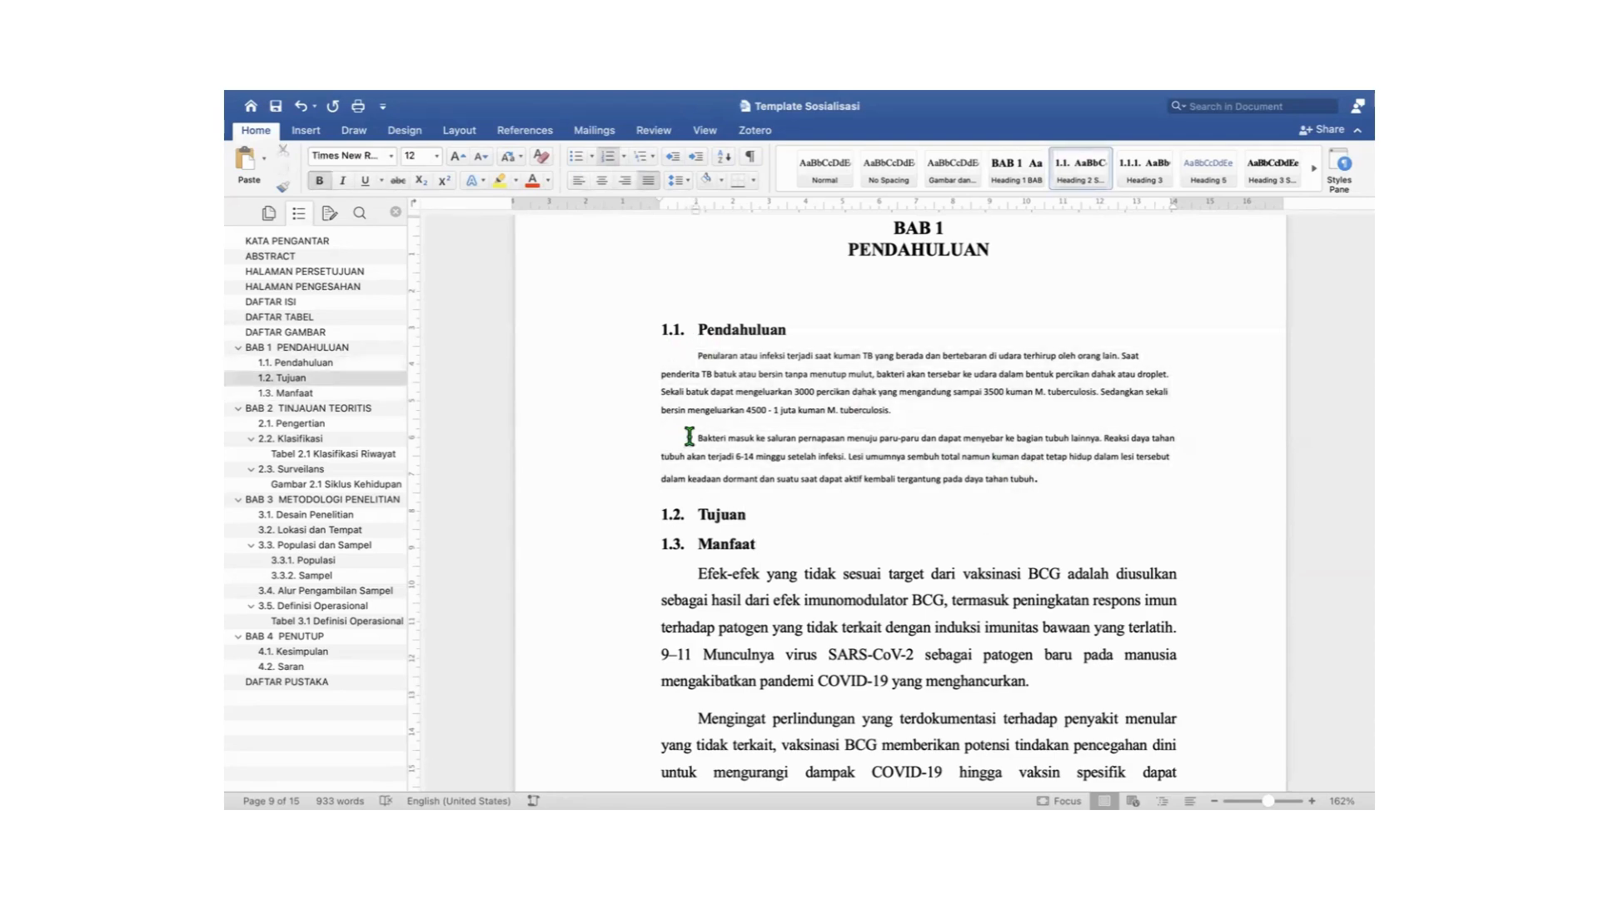
pyautogui.press('BackSpace')
pyautogui.press('BackSpace')
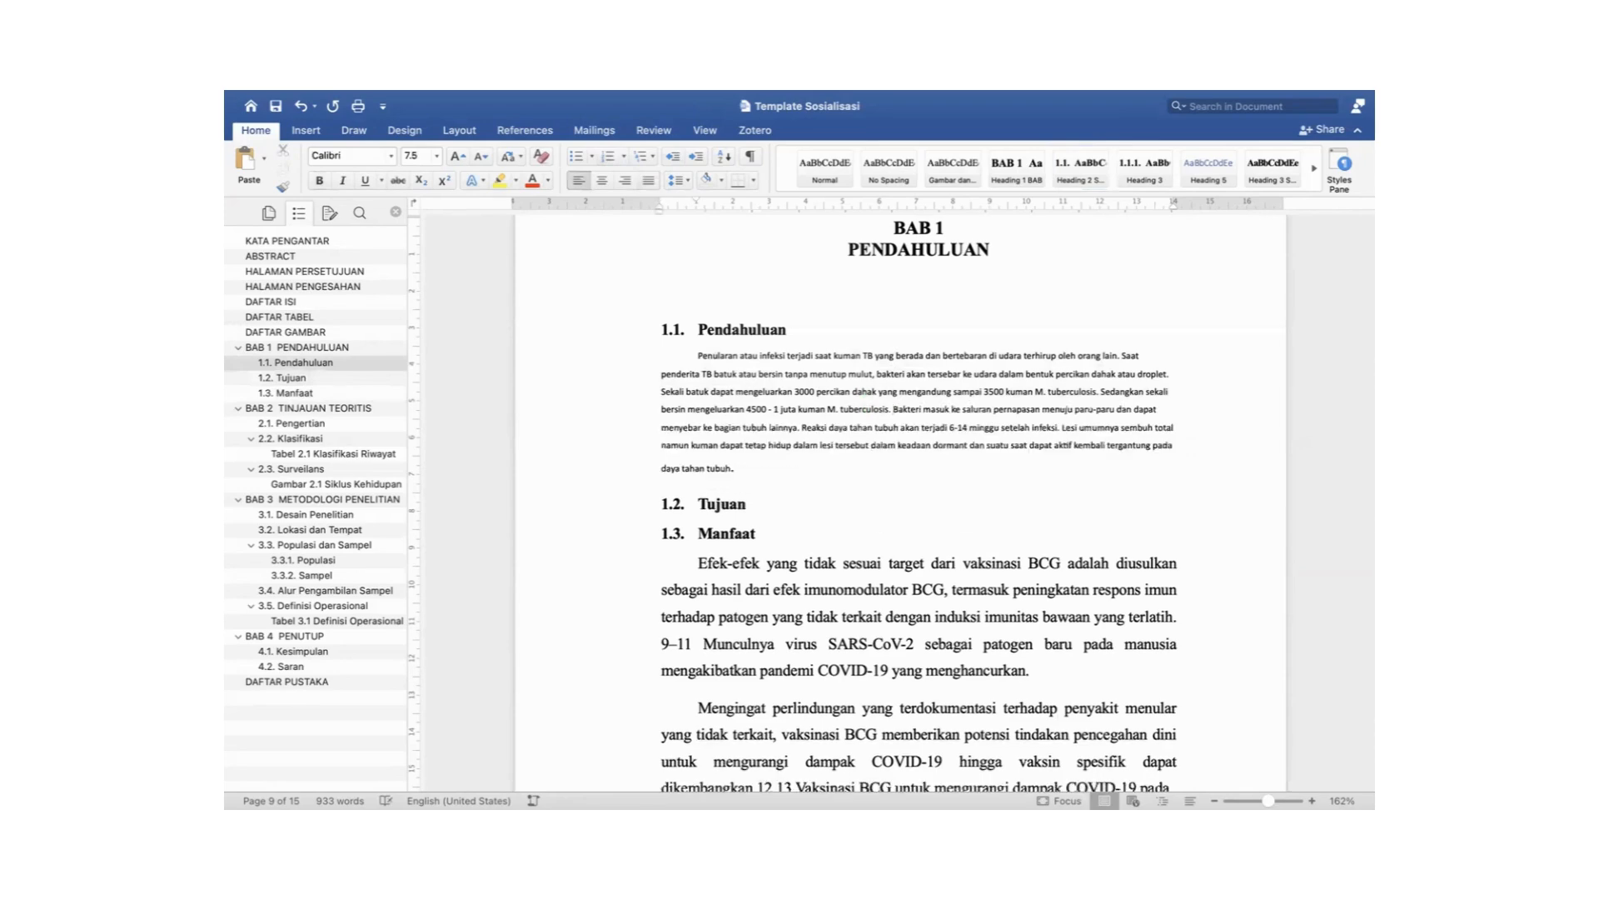
pyautogui.click(698, 350)
pyautogui.press('BackSpace')
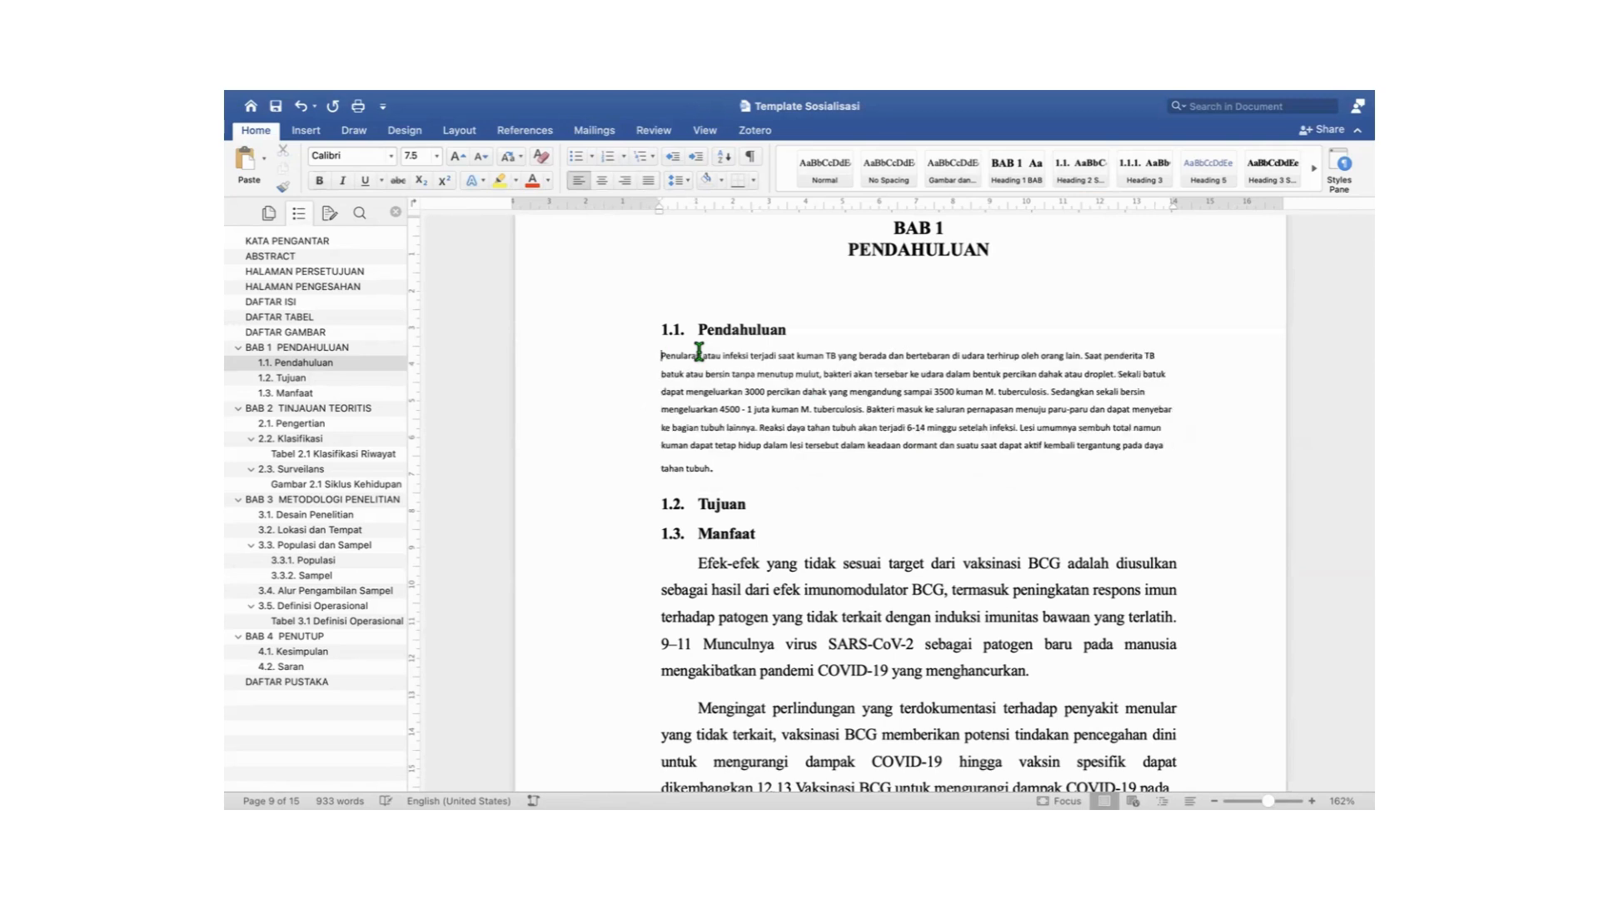
pyautogui.click(865, 409)
pyautogui.press('Return')
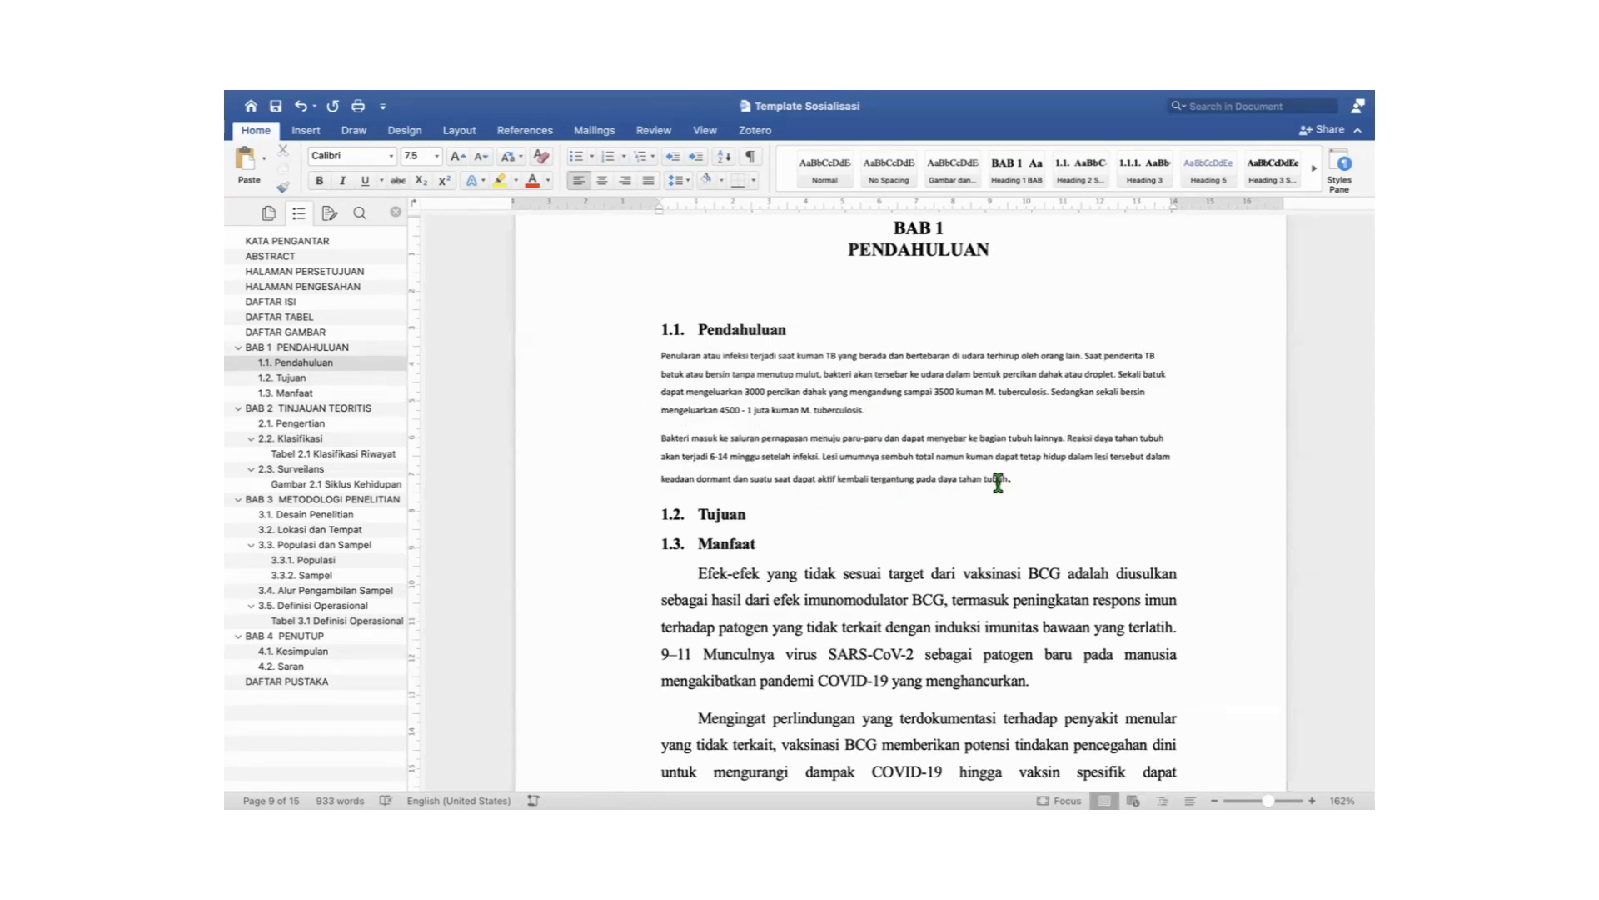
pyautogui.press('BackSpace')
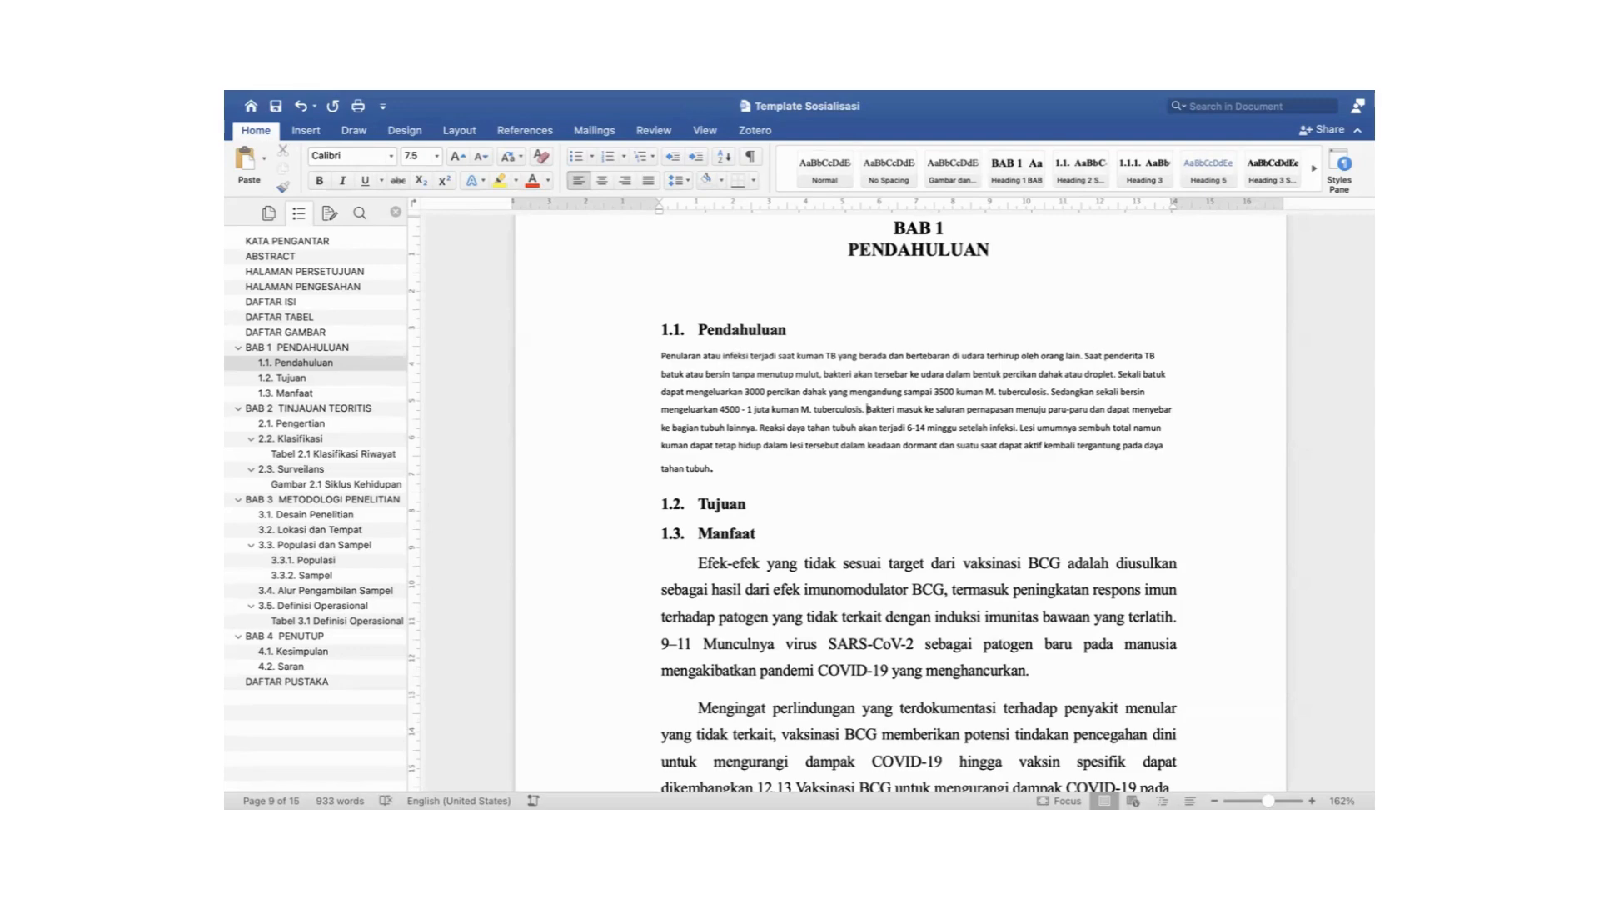
pyautogui.press('Return')
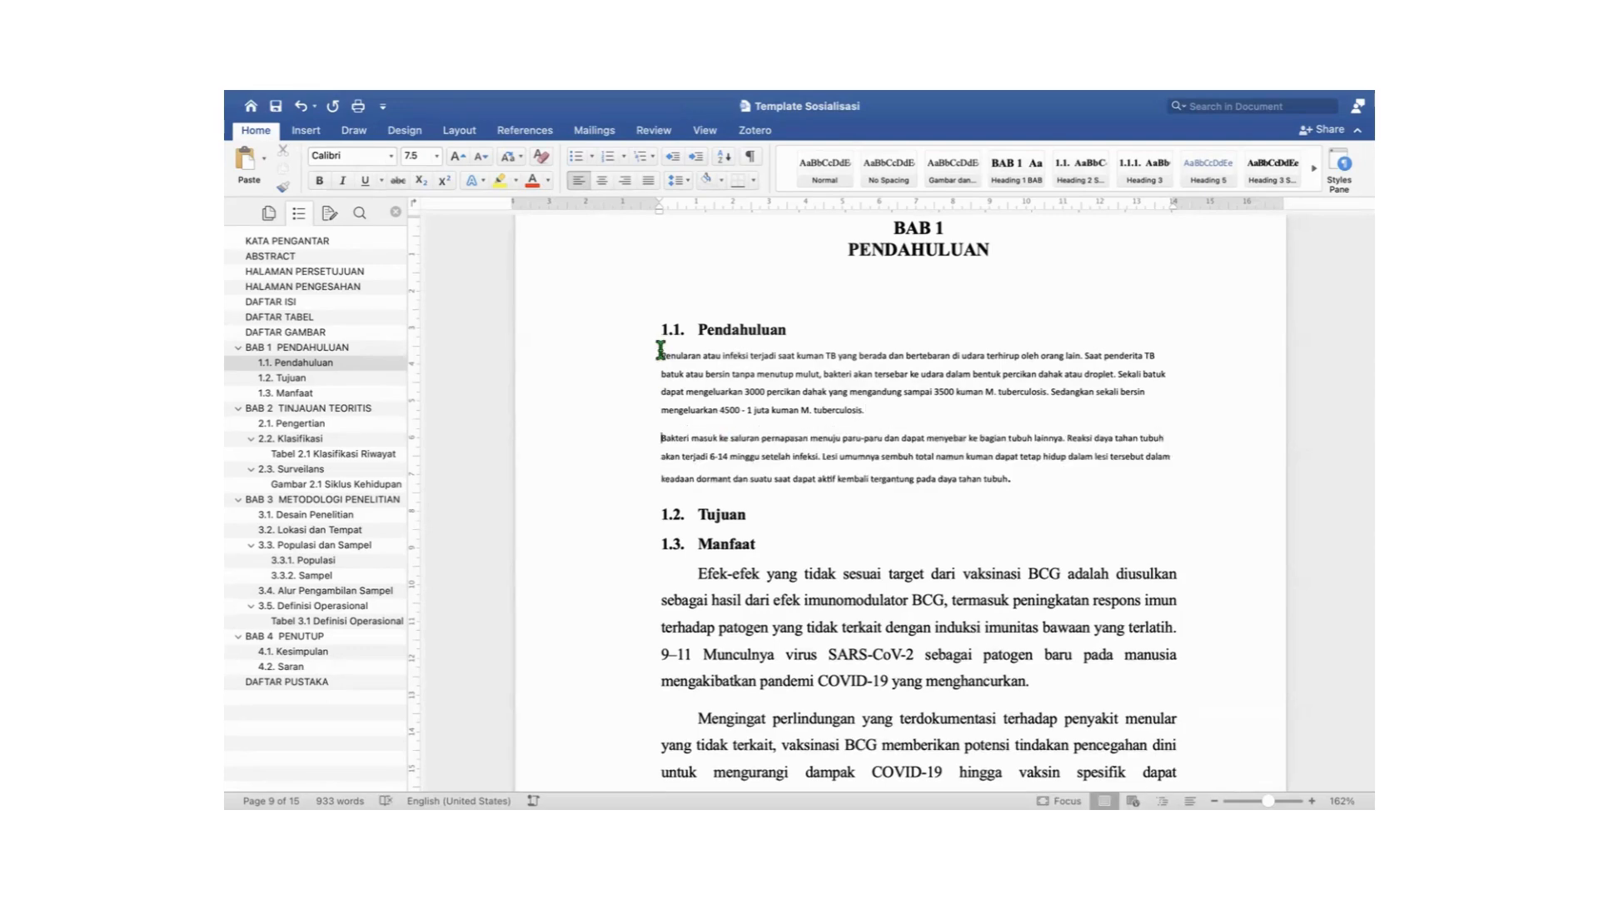
# Apply the Paragraf style to both body paragraphs under 1.1. Pendahuluan.
pyautogui.moveTo(657, 351); pyautogui.dragTo(1030, 481)
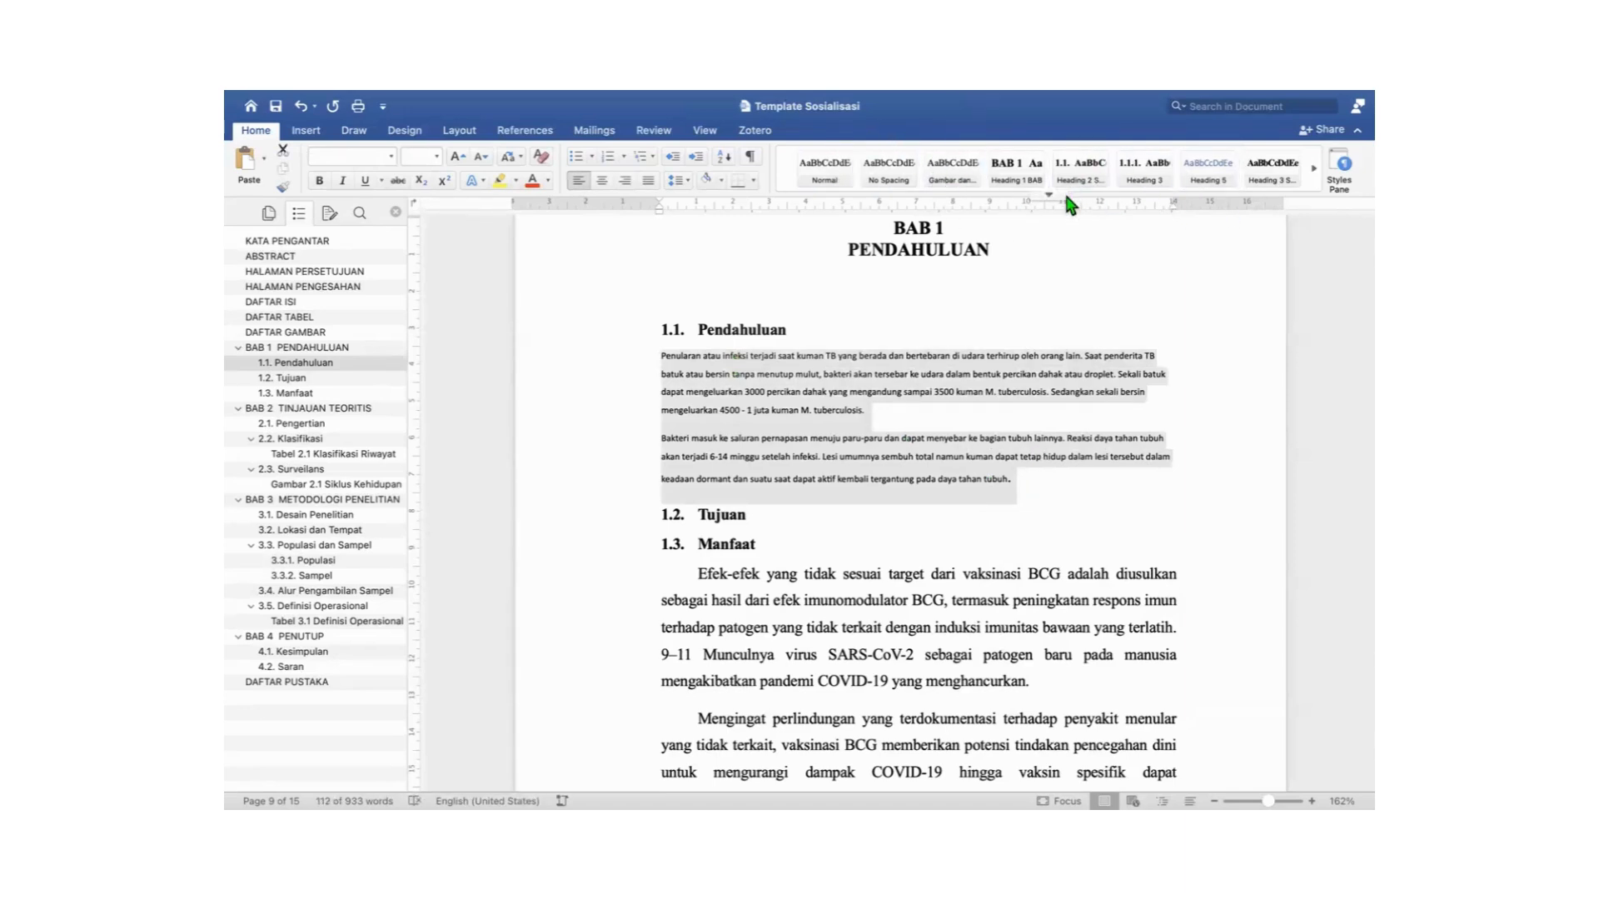
pyautogui.click(1048, 197)
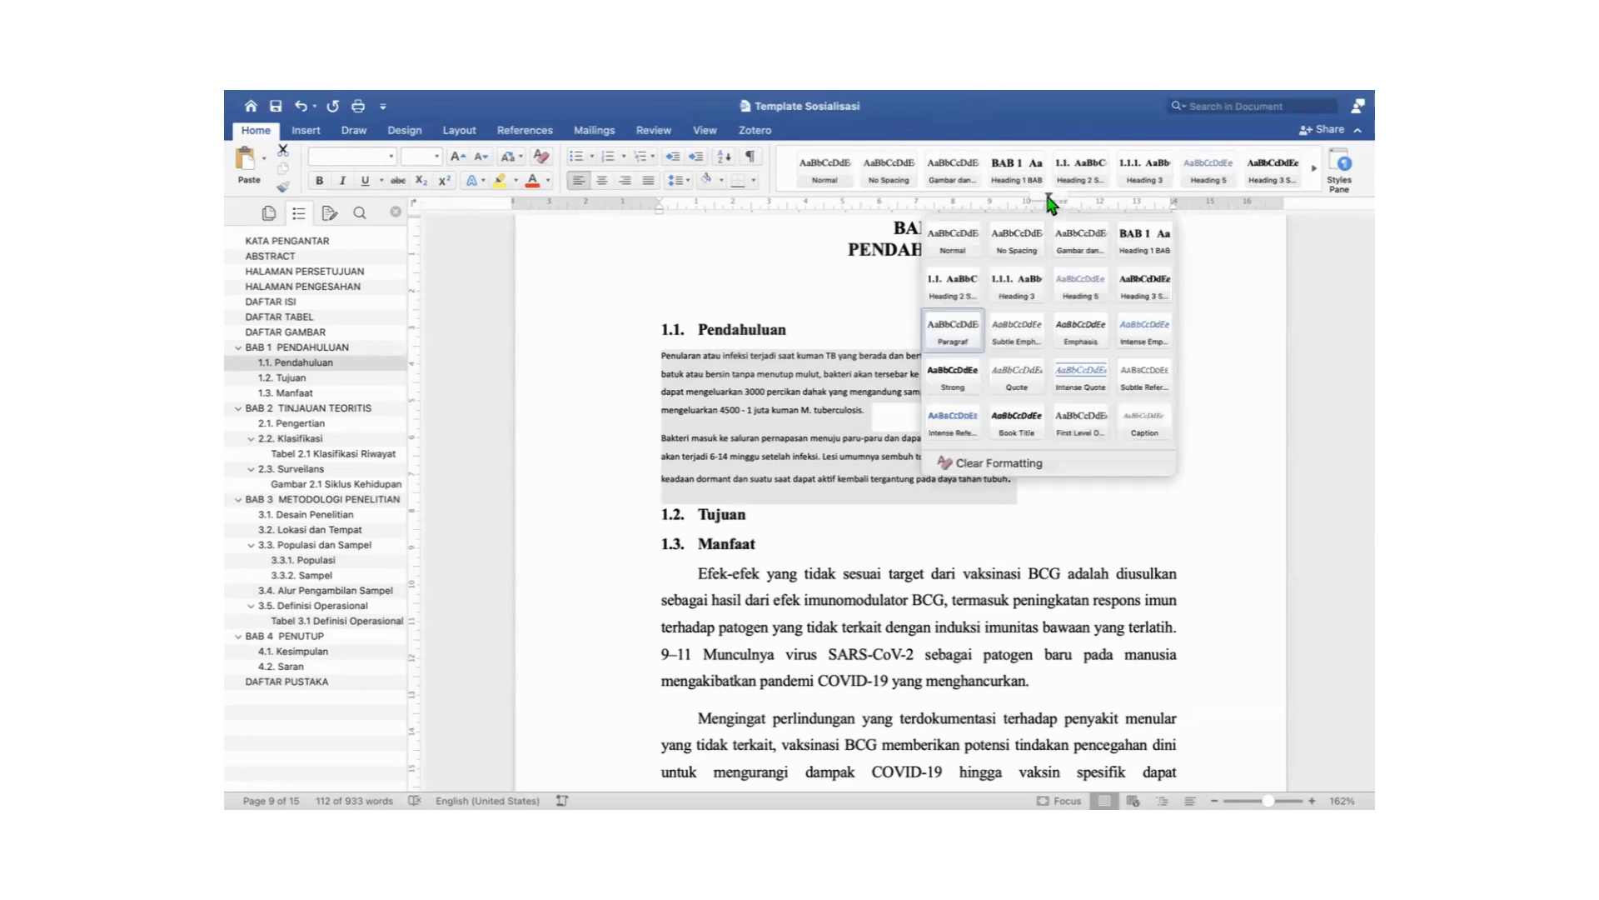
pyautogui.click(952, 340)
pyautogui.click(931, 503)
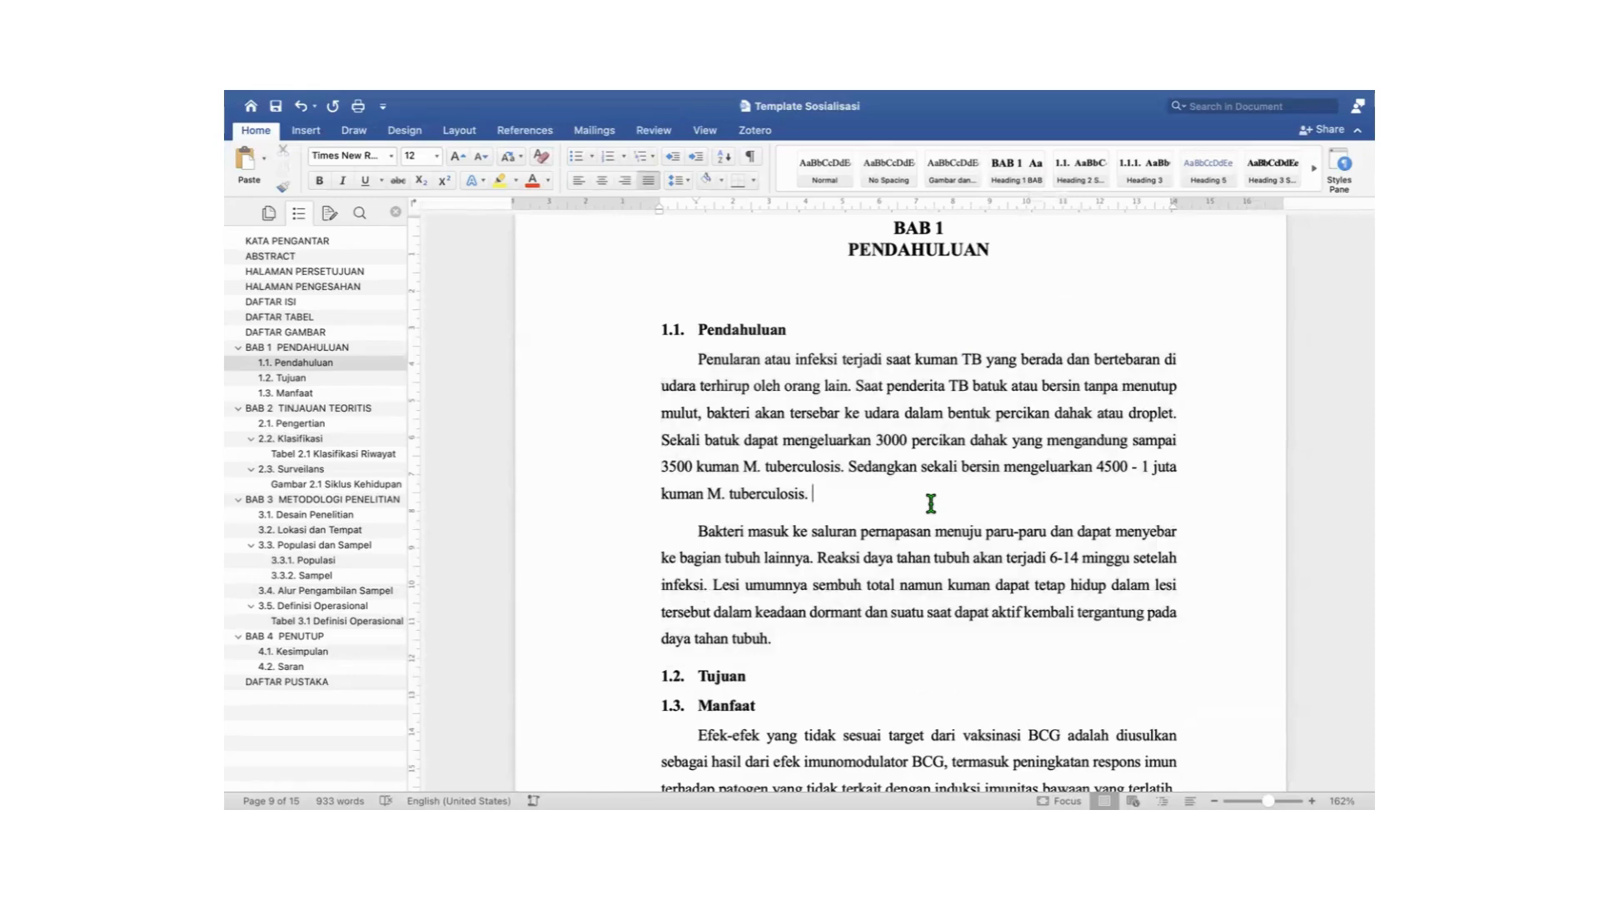
# Remove the first-line indent of the "Penularan atau infeksi" paragraph, and undo that removal.
pyautogui.scroll(-5, 924, 584)
pyautogui.scroll(4, 923, 543)
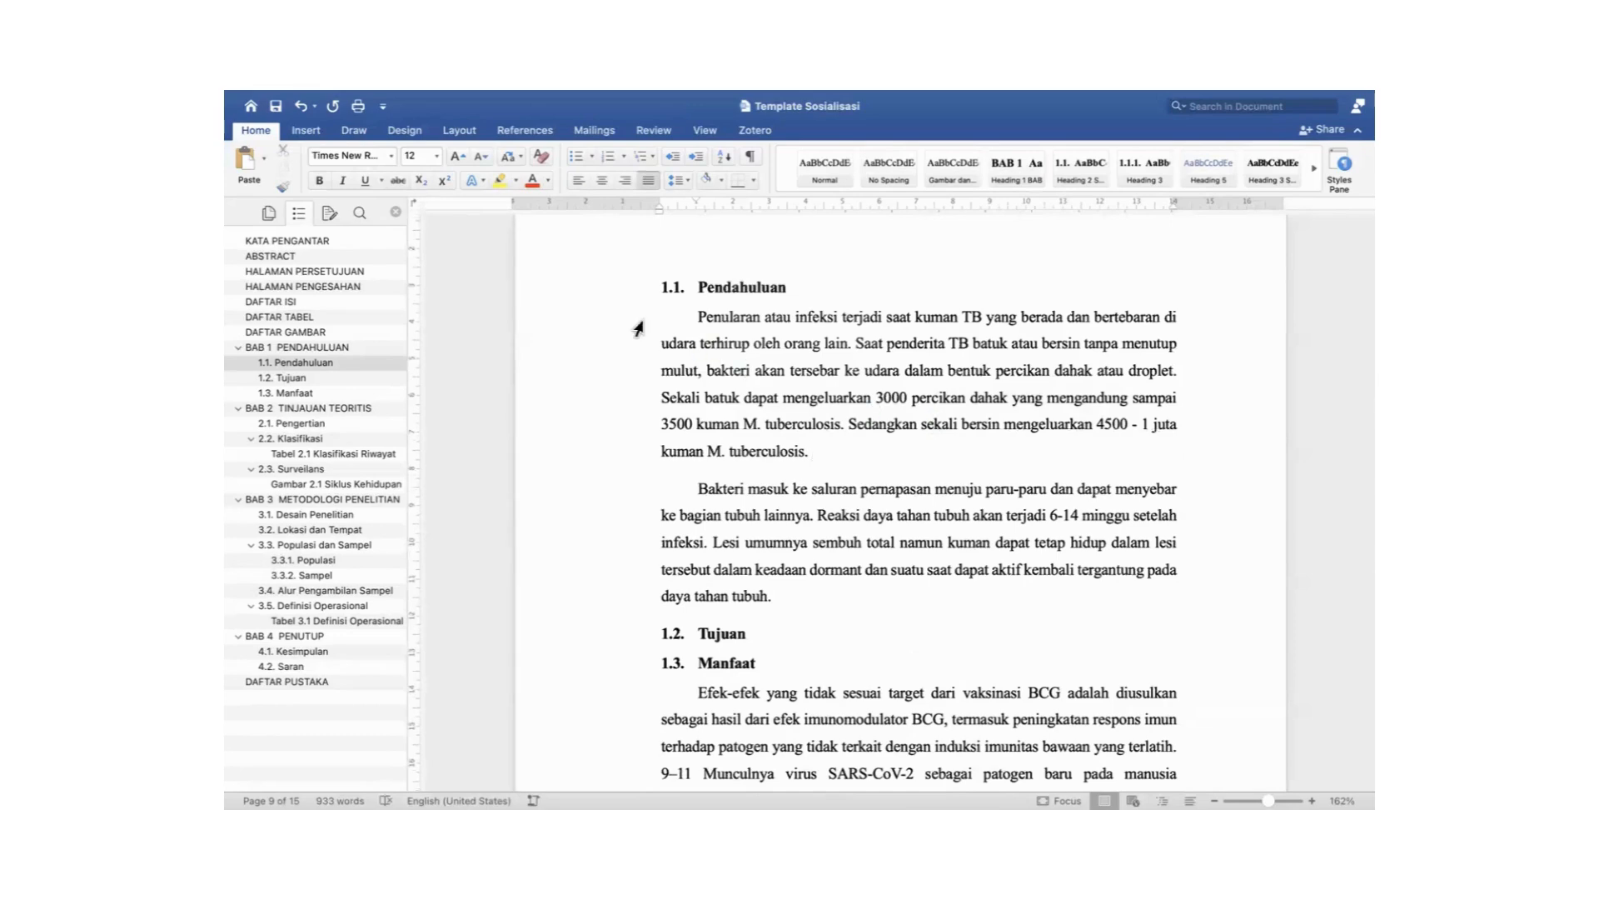
pyautogui.click(699, 315)
pyautogui.press('BackSpace')
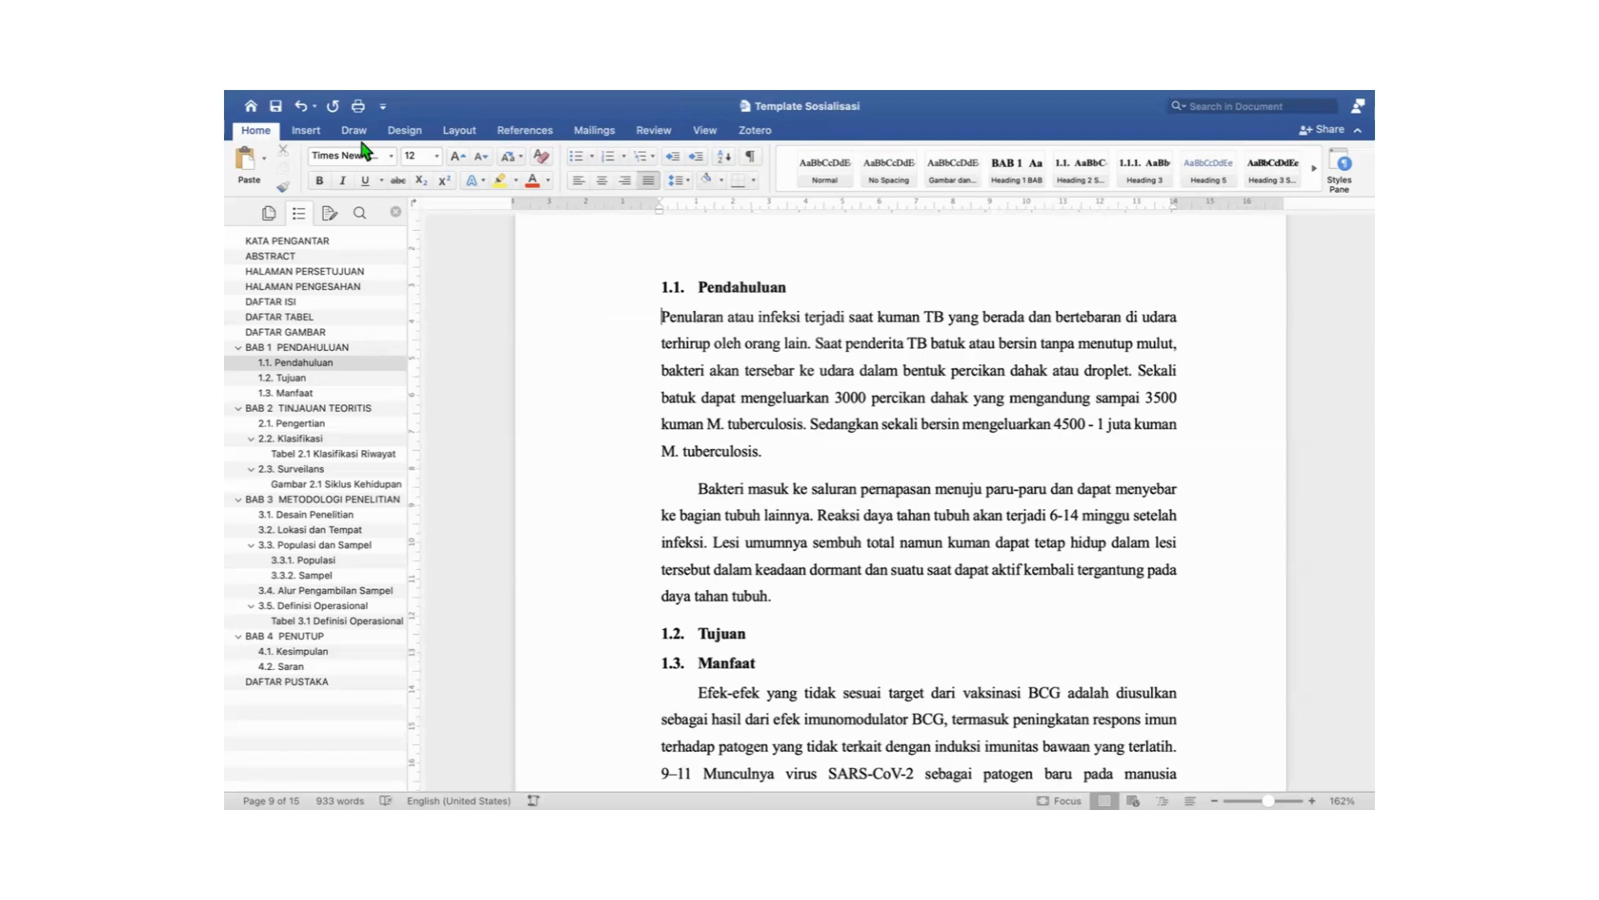
pyautogui.click(301, 108)
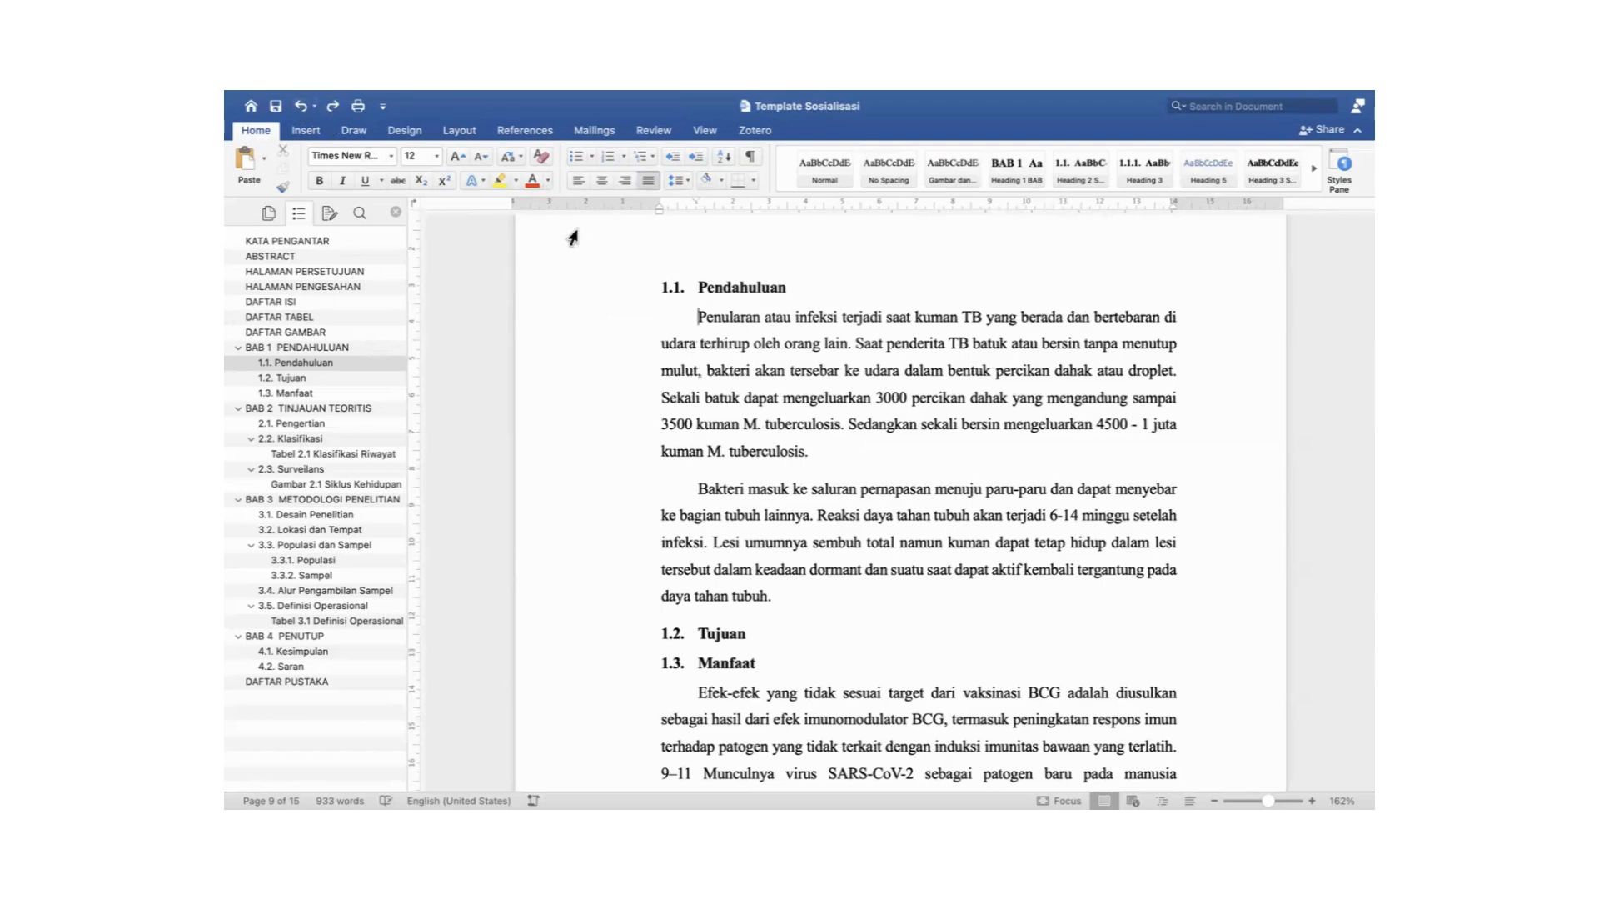
pyautogui.scroll(-3, 864, 460)
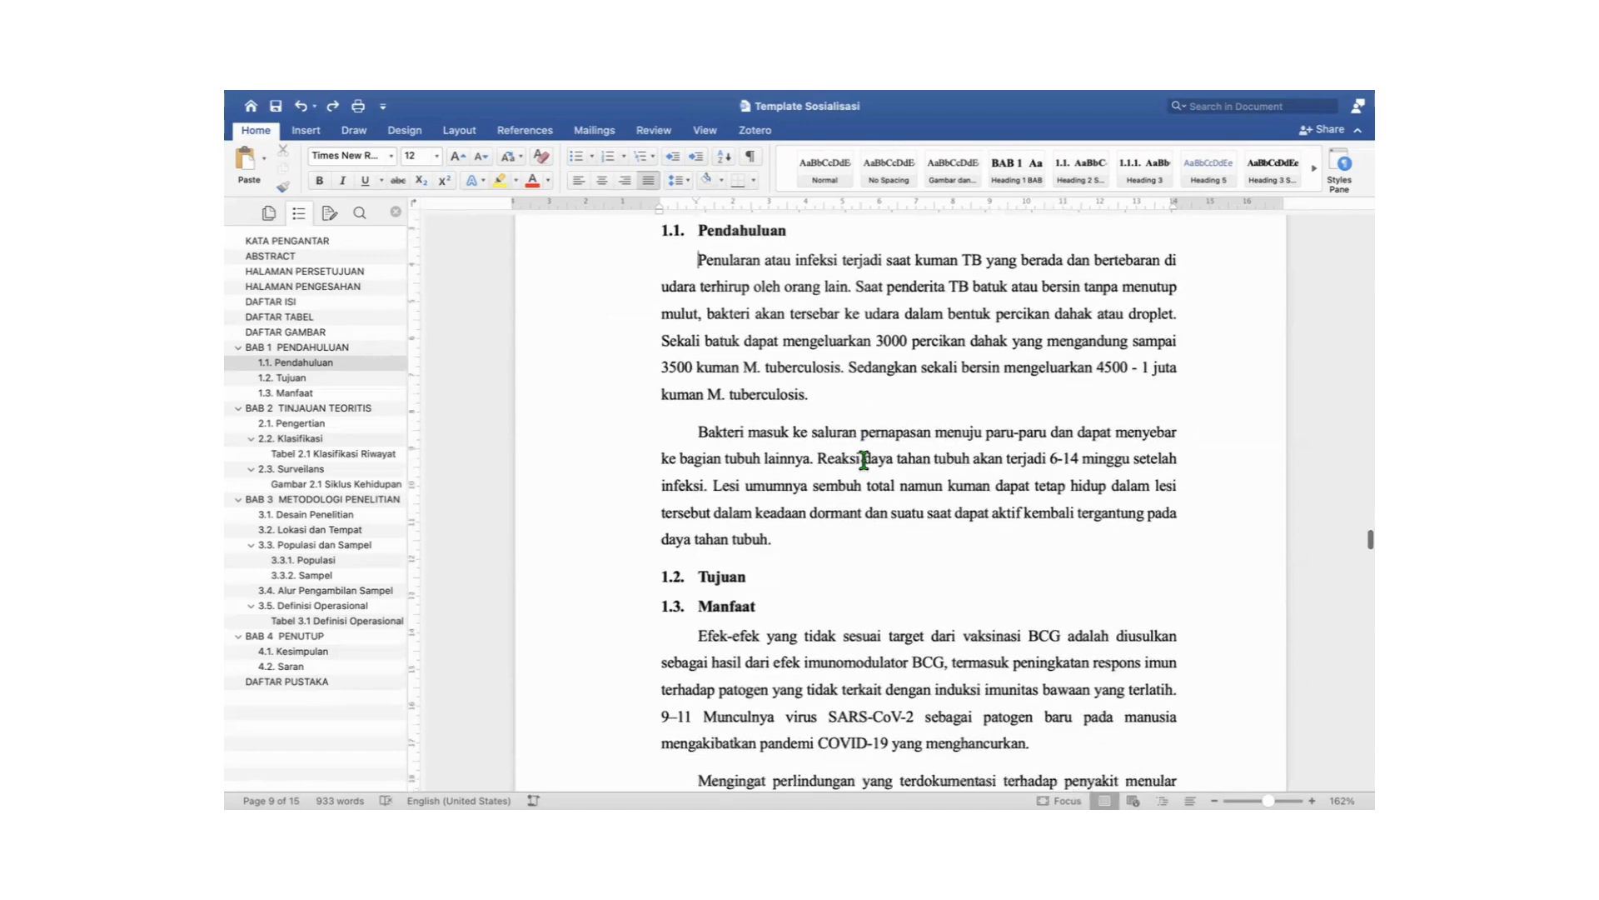